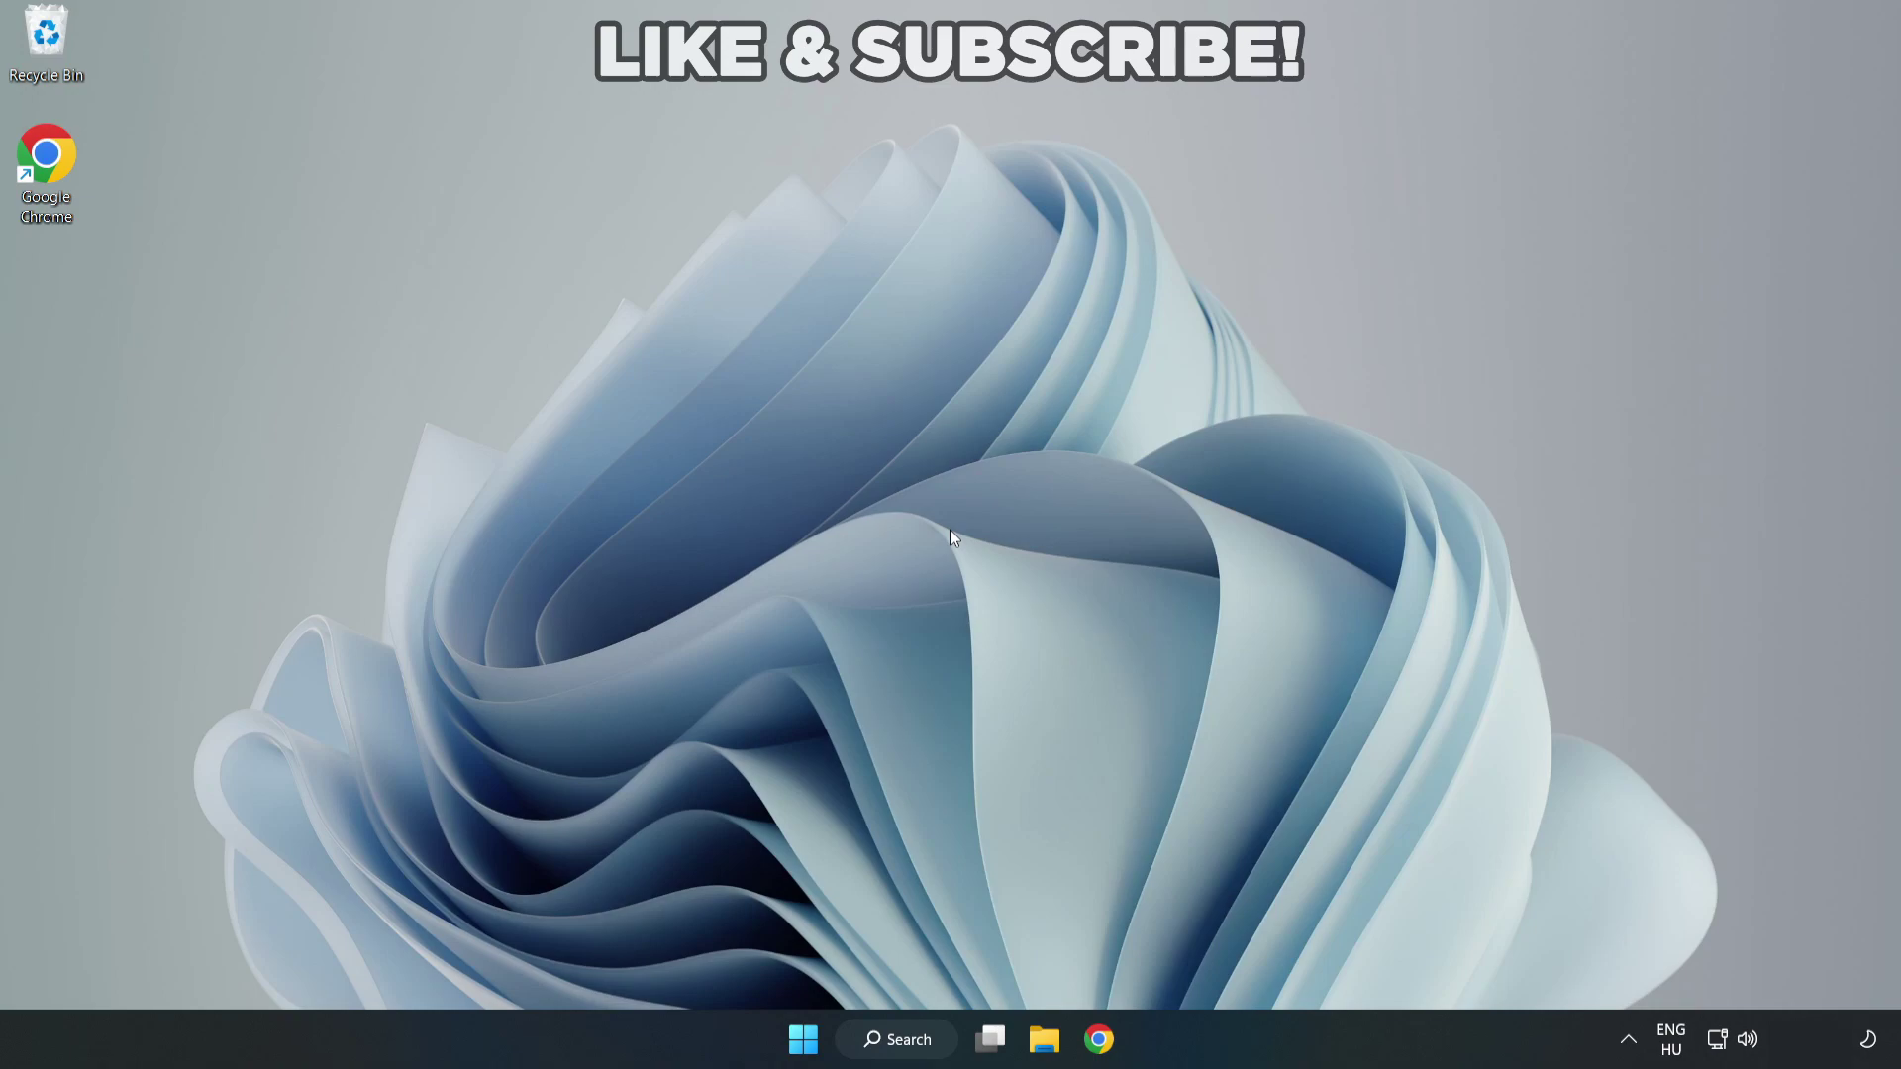
Search Windows for 'device manager' and launch Device Manager from the best match.
click(909, 1049)
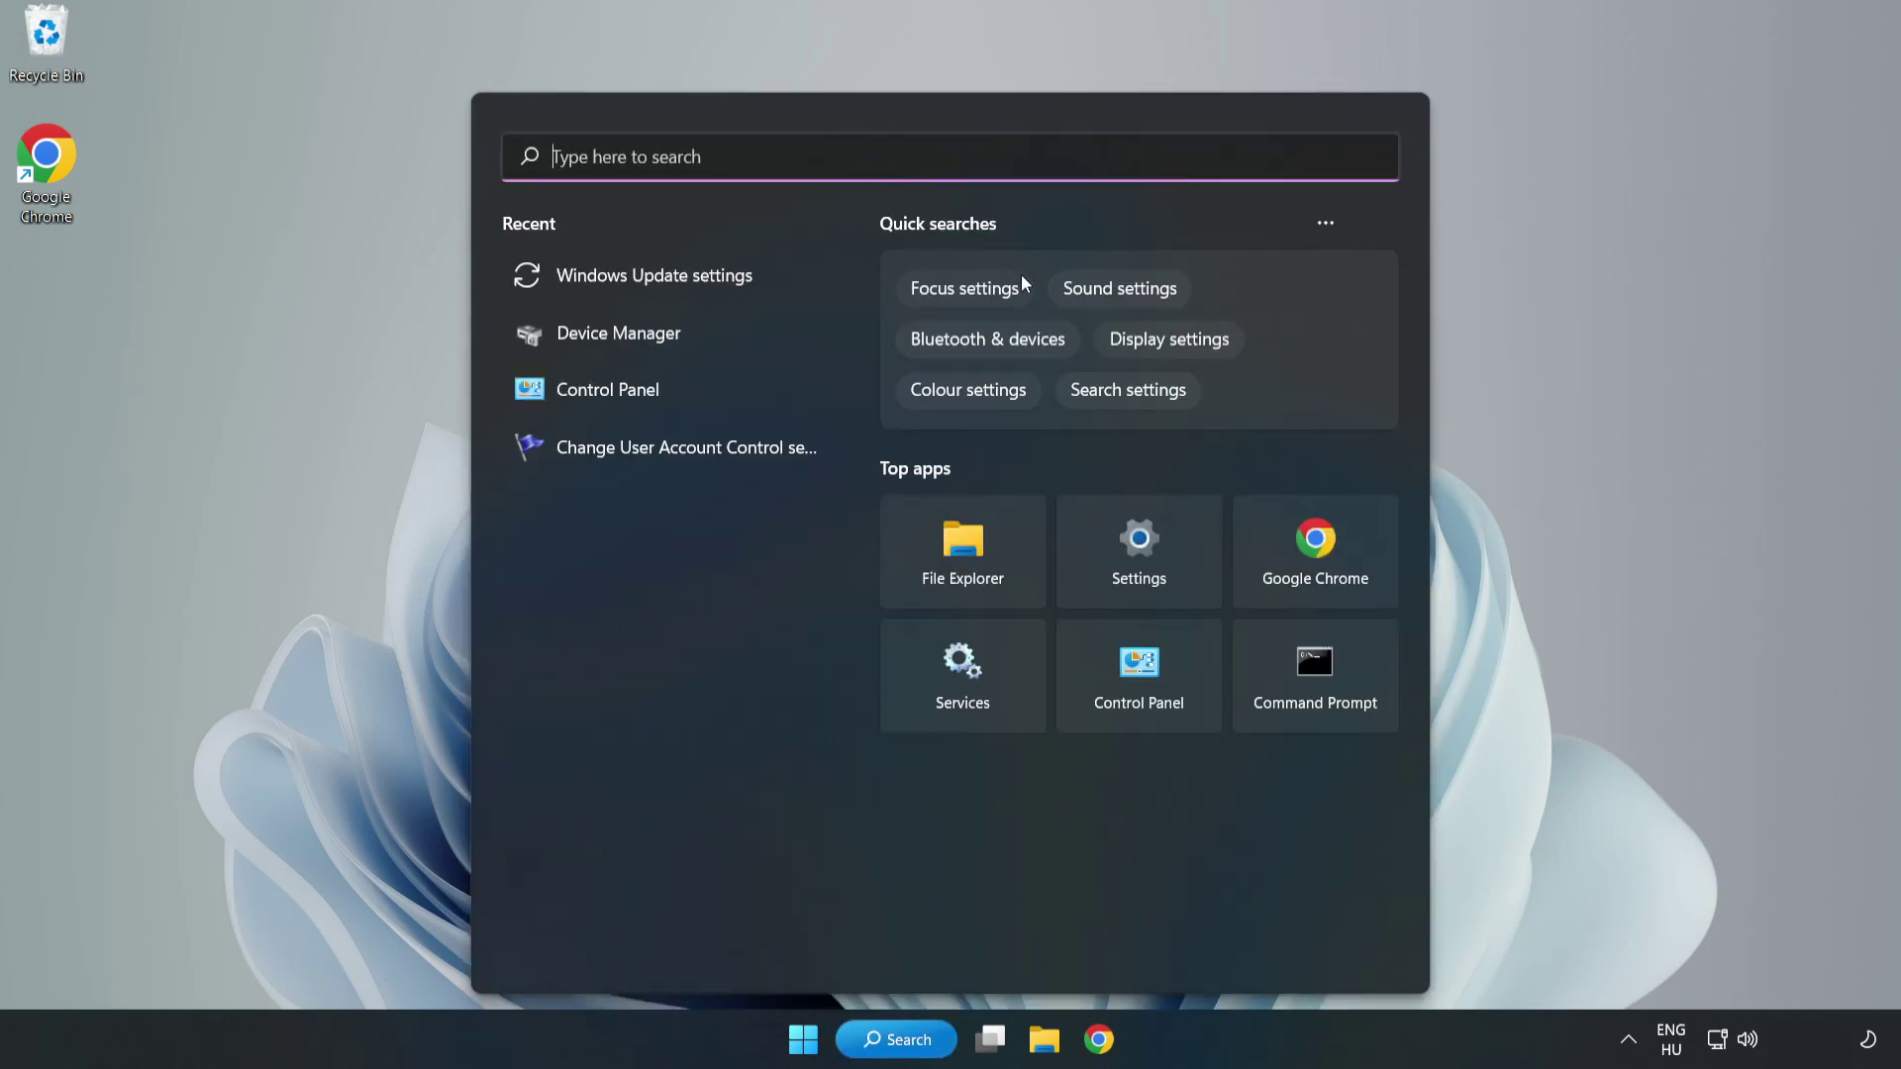
text(device m)
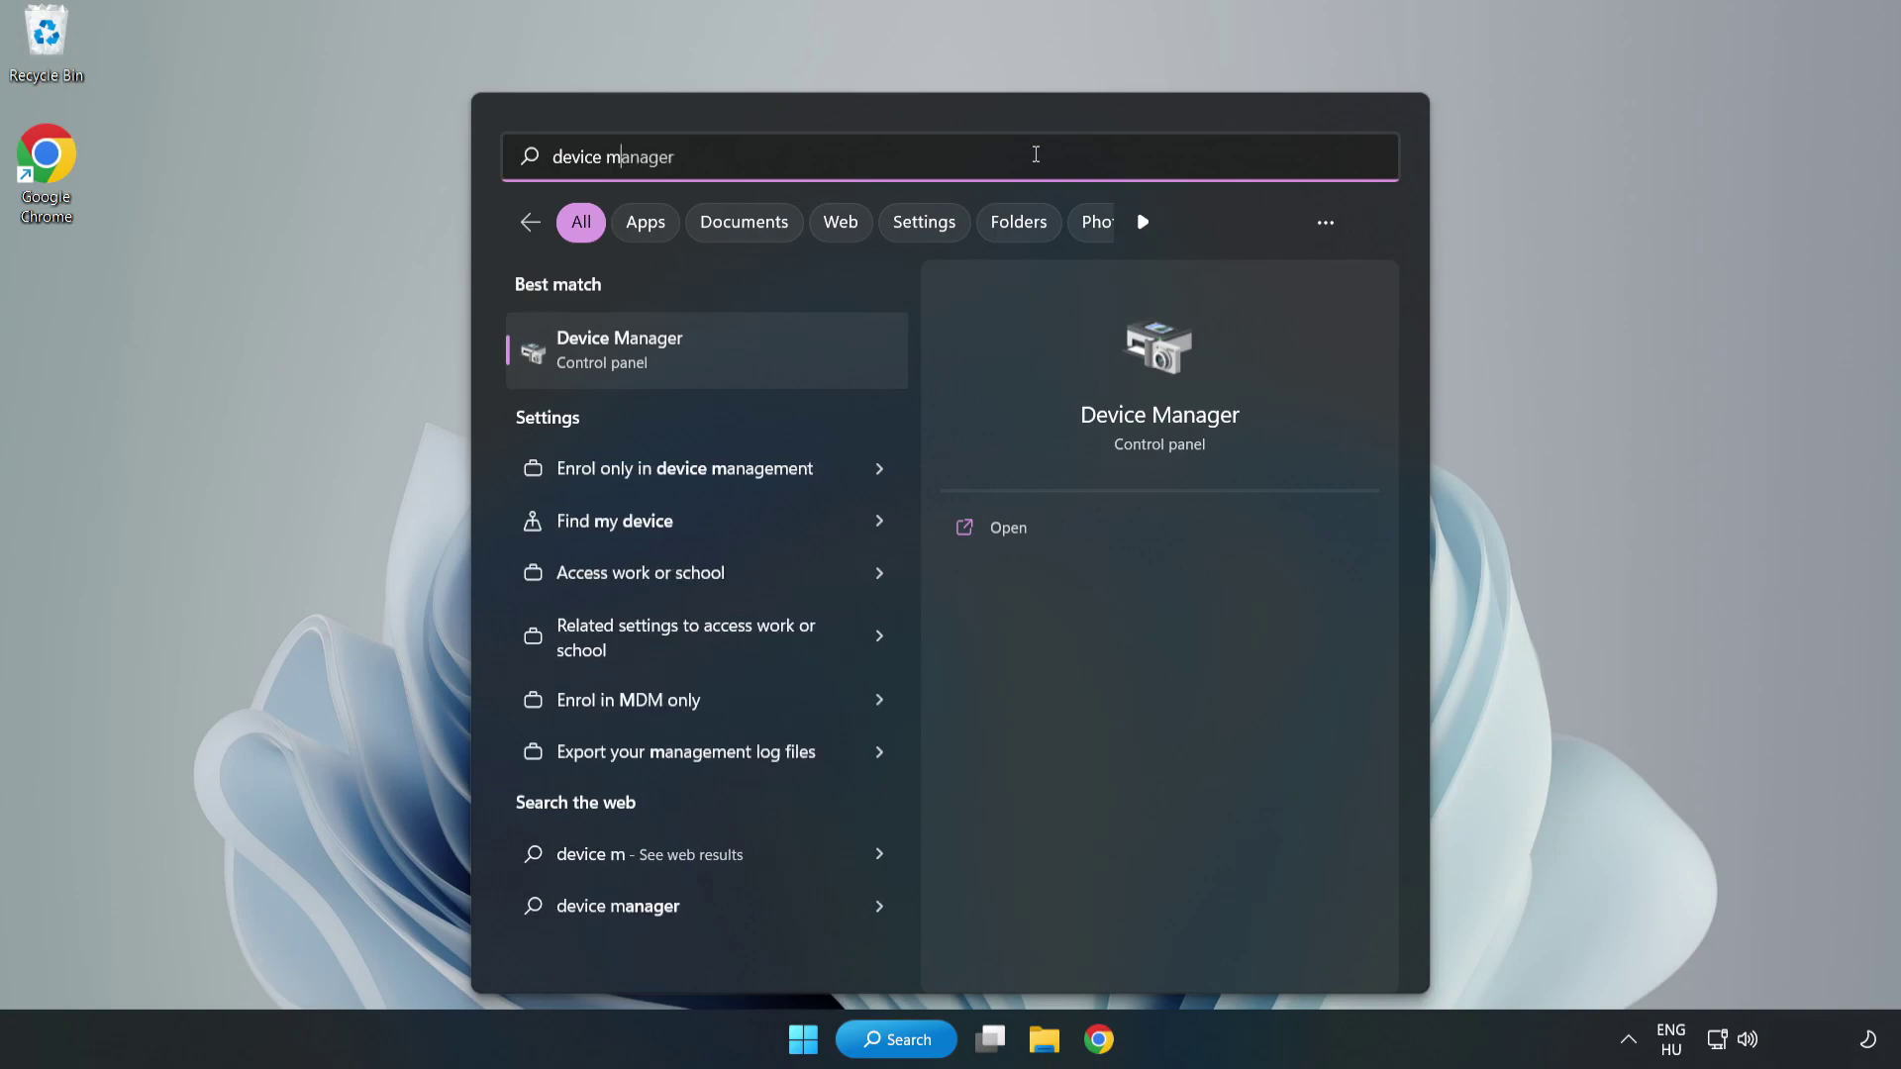
text(anager)
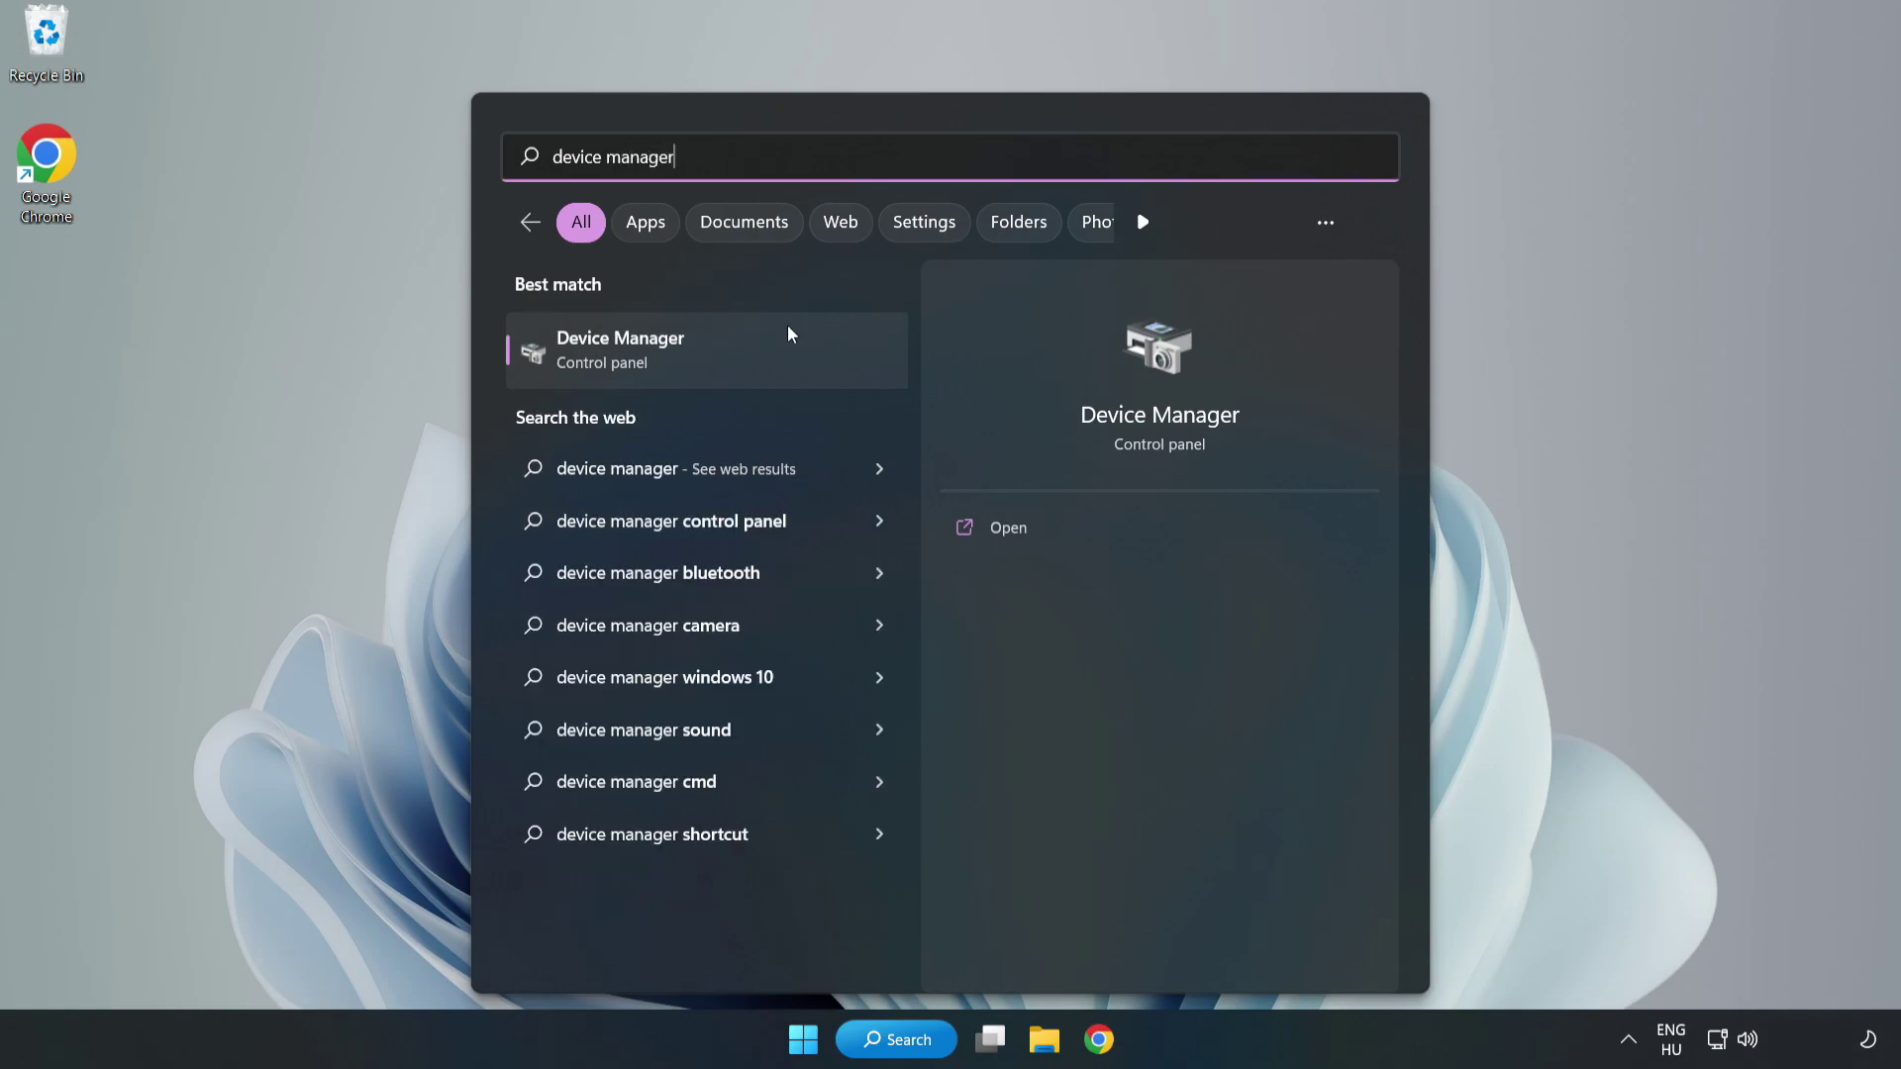
click(709, 367)
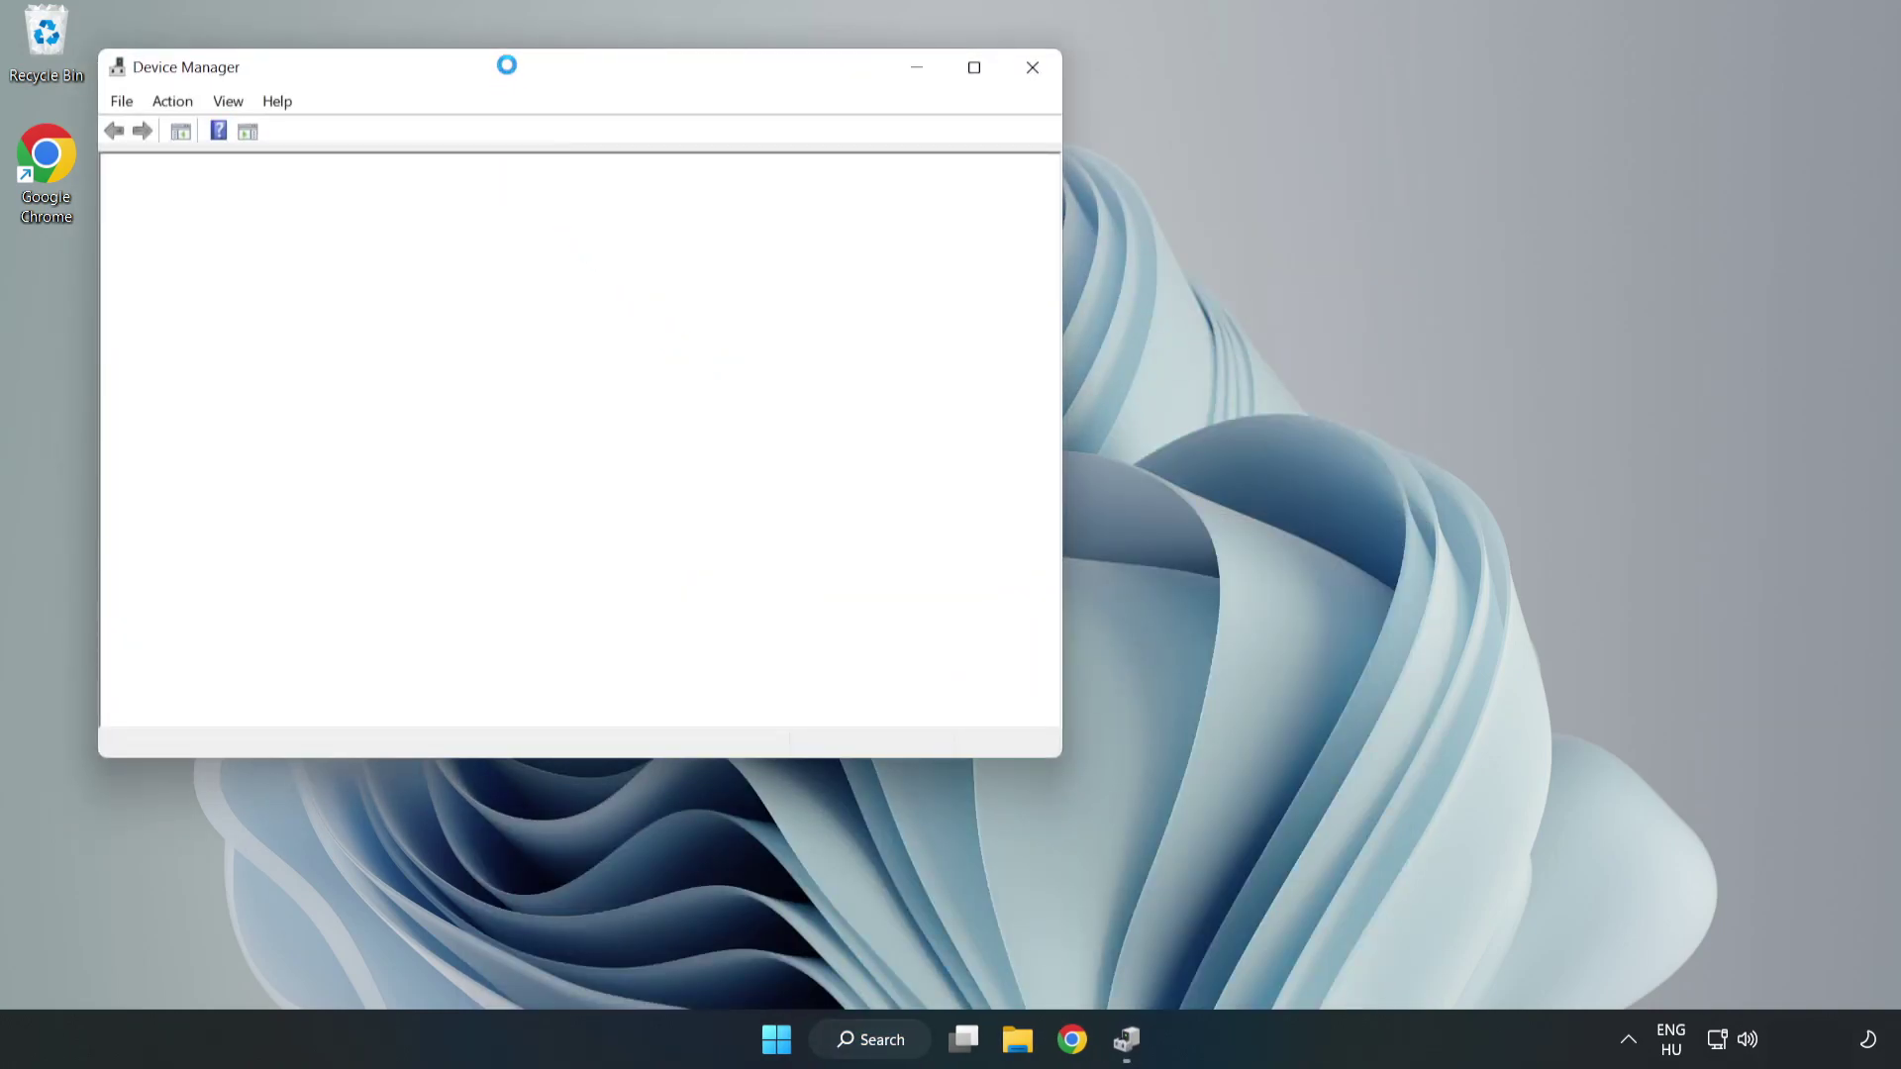
Centre the Device Manager window and expand Display adapters to select VMware SVGA 3D.
drag(507, 64, 848, 169)
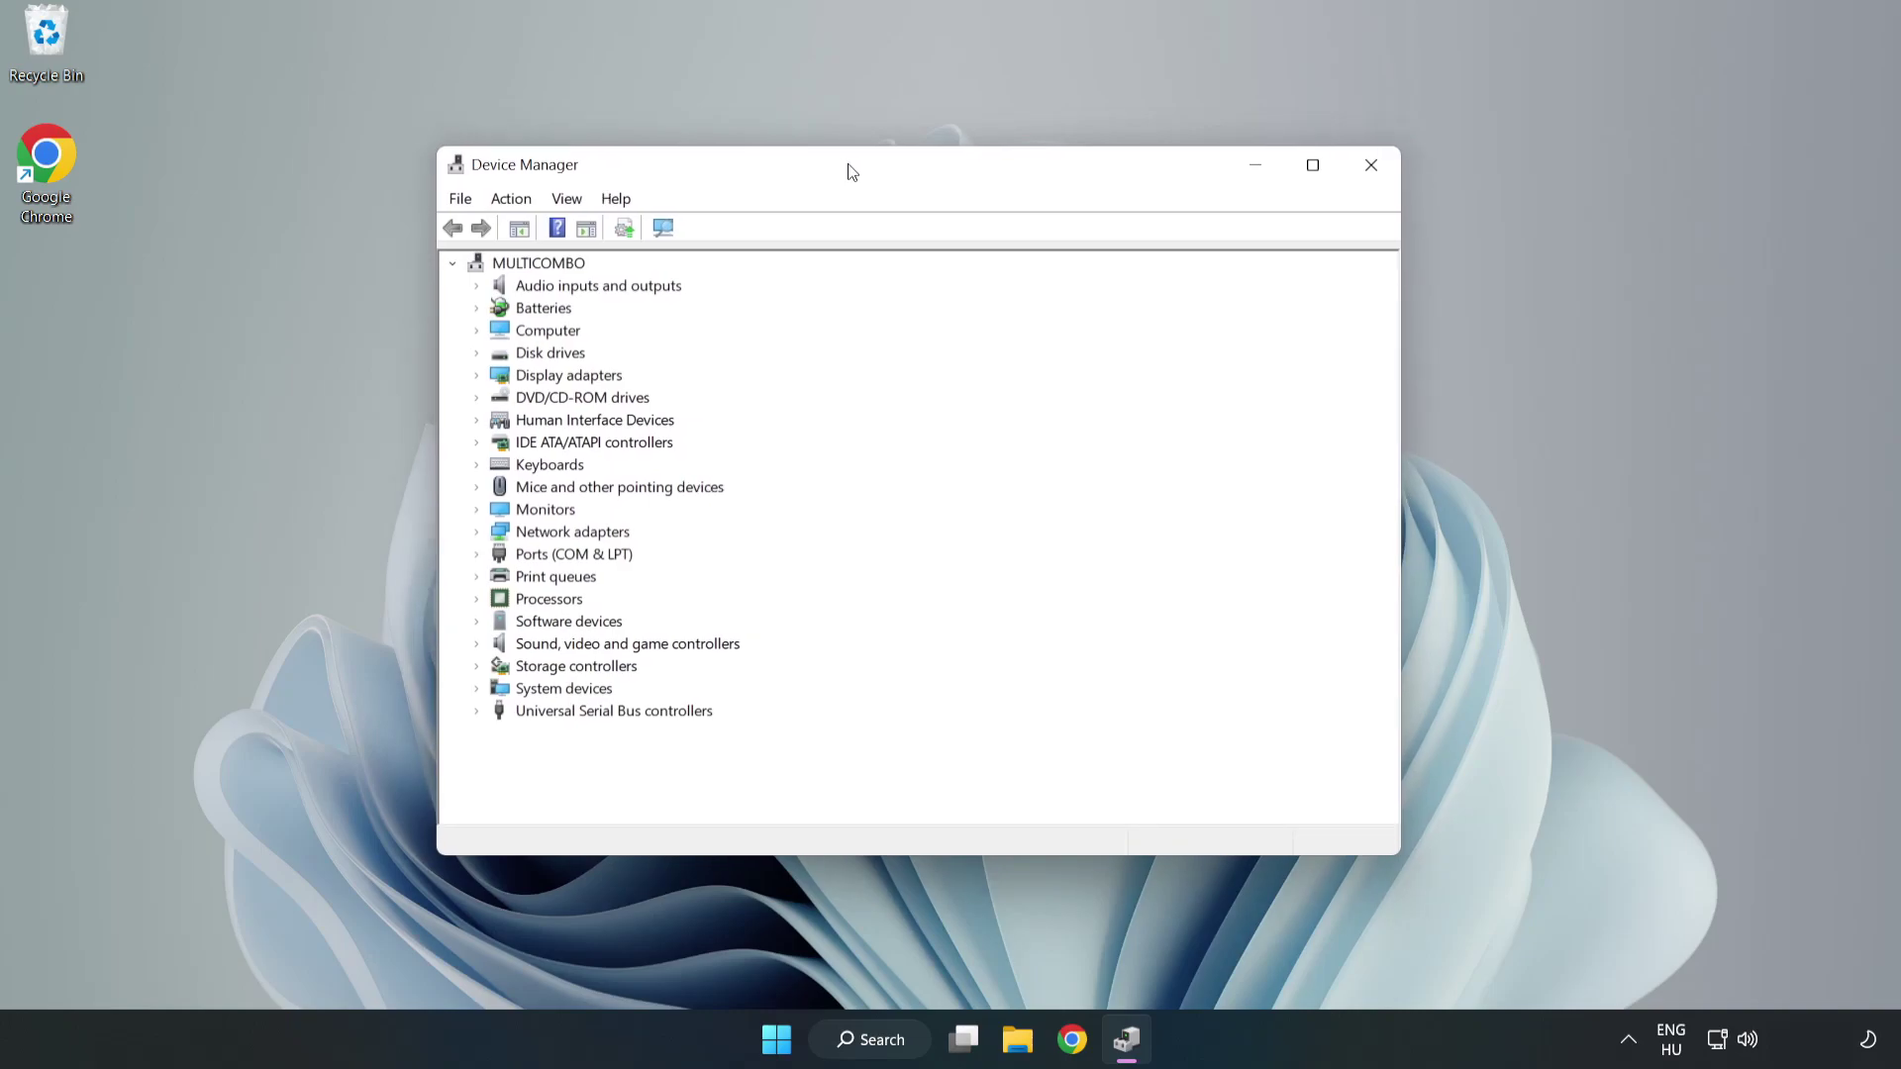
click(506, 379)
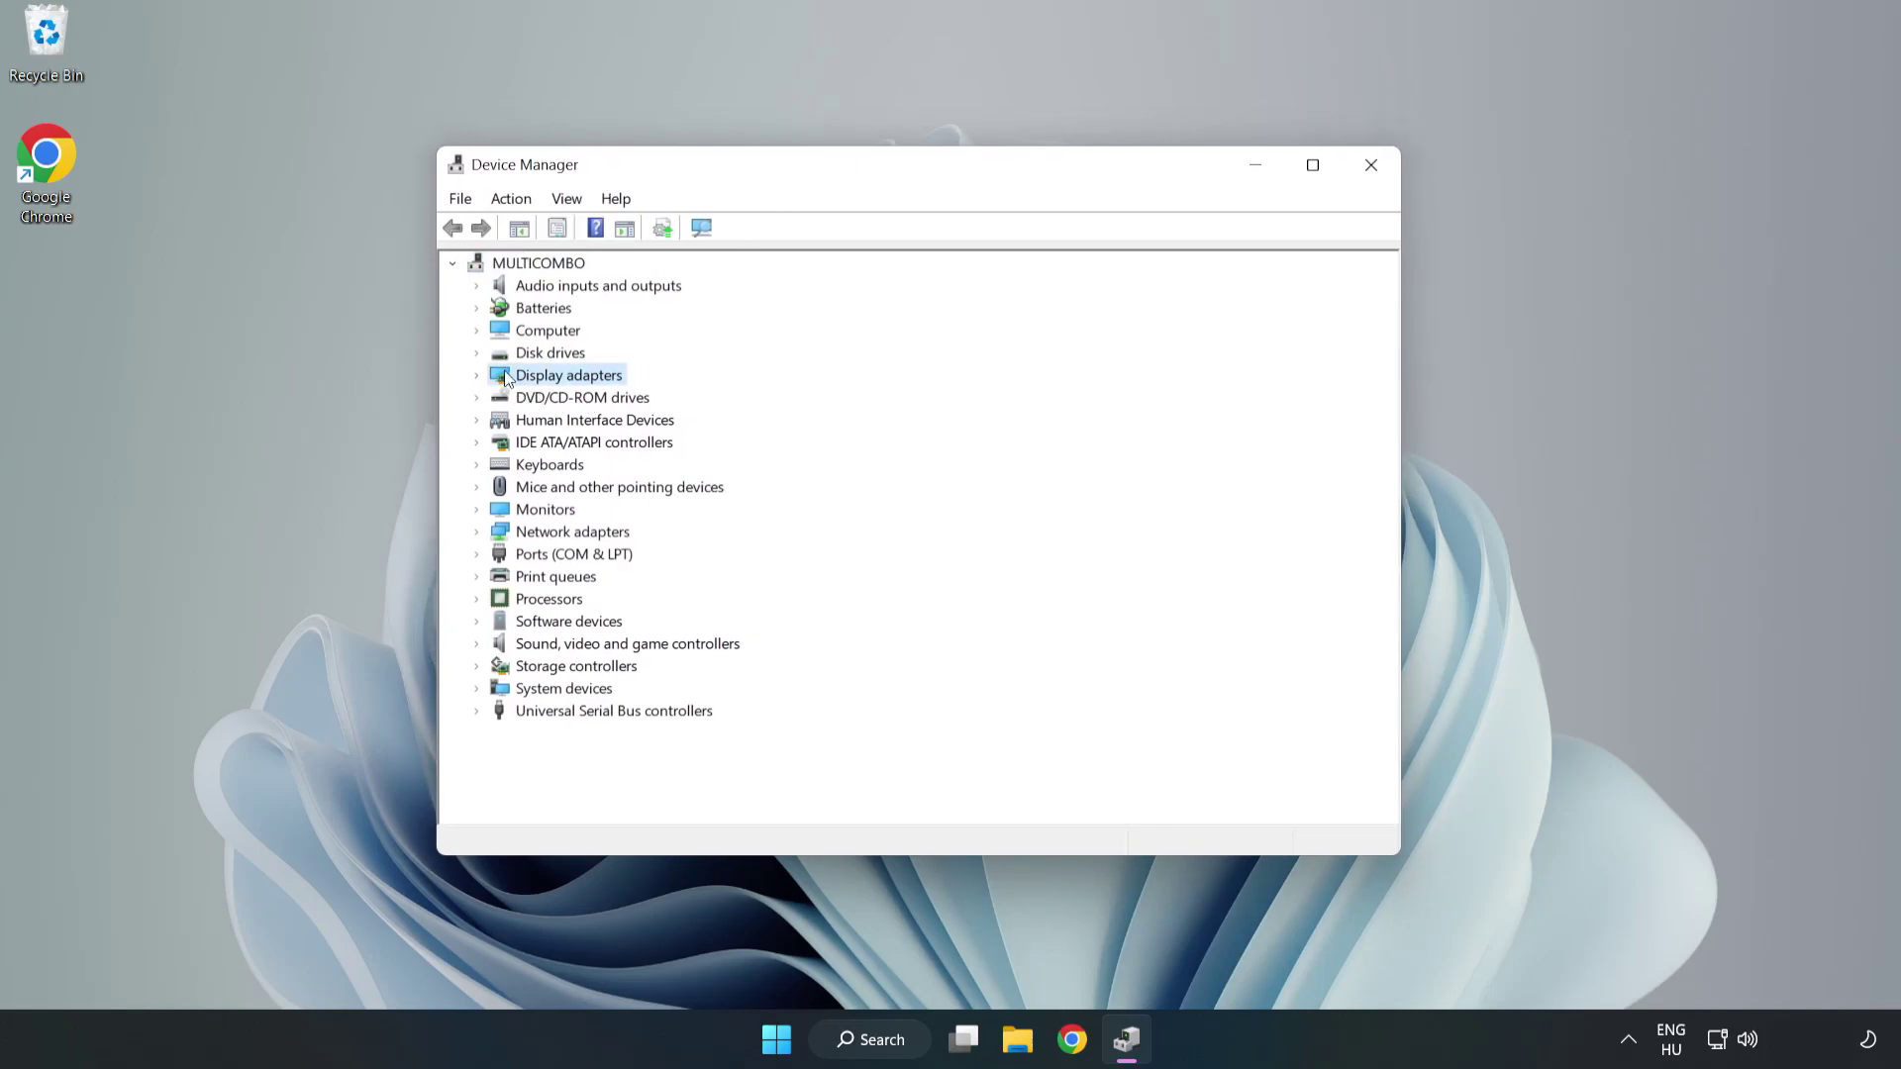
click(477, 377)
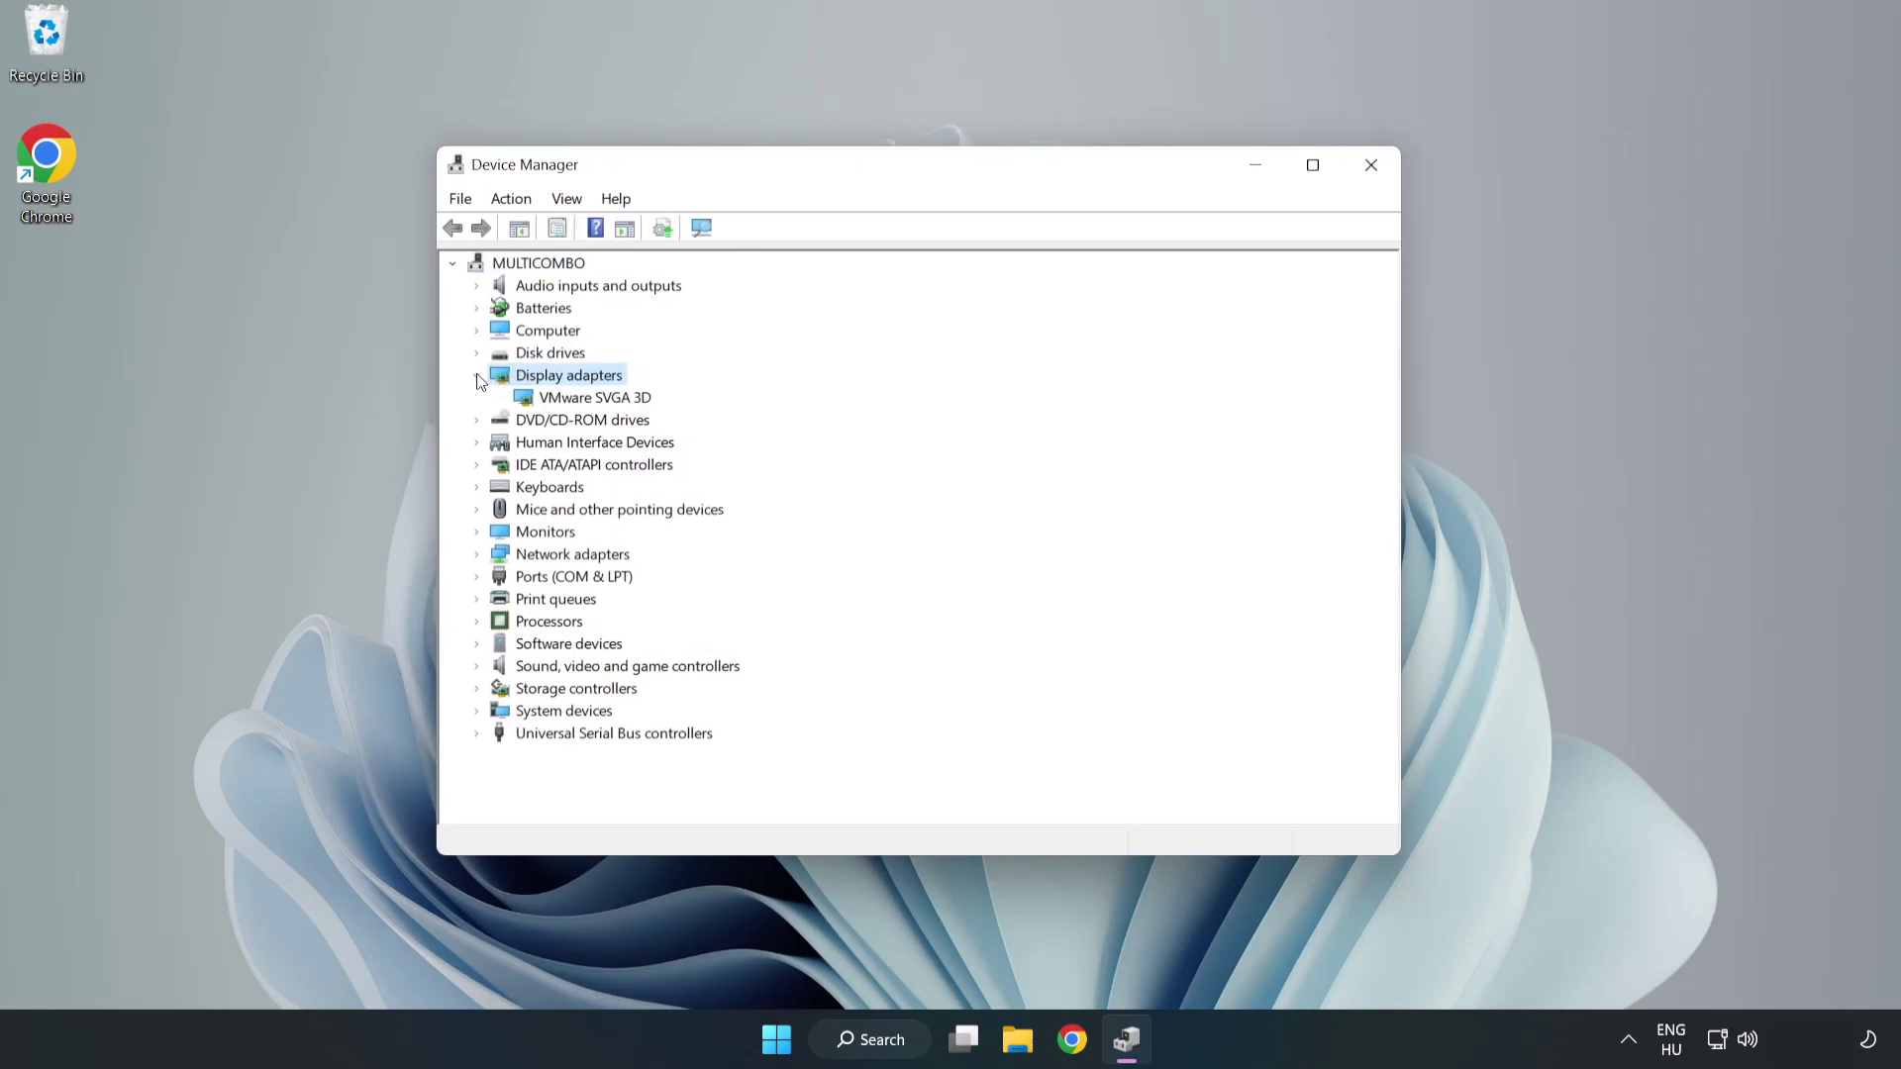
click(528, 397)
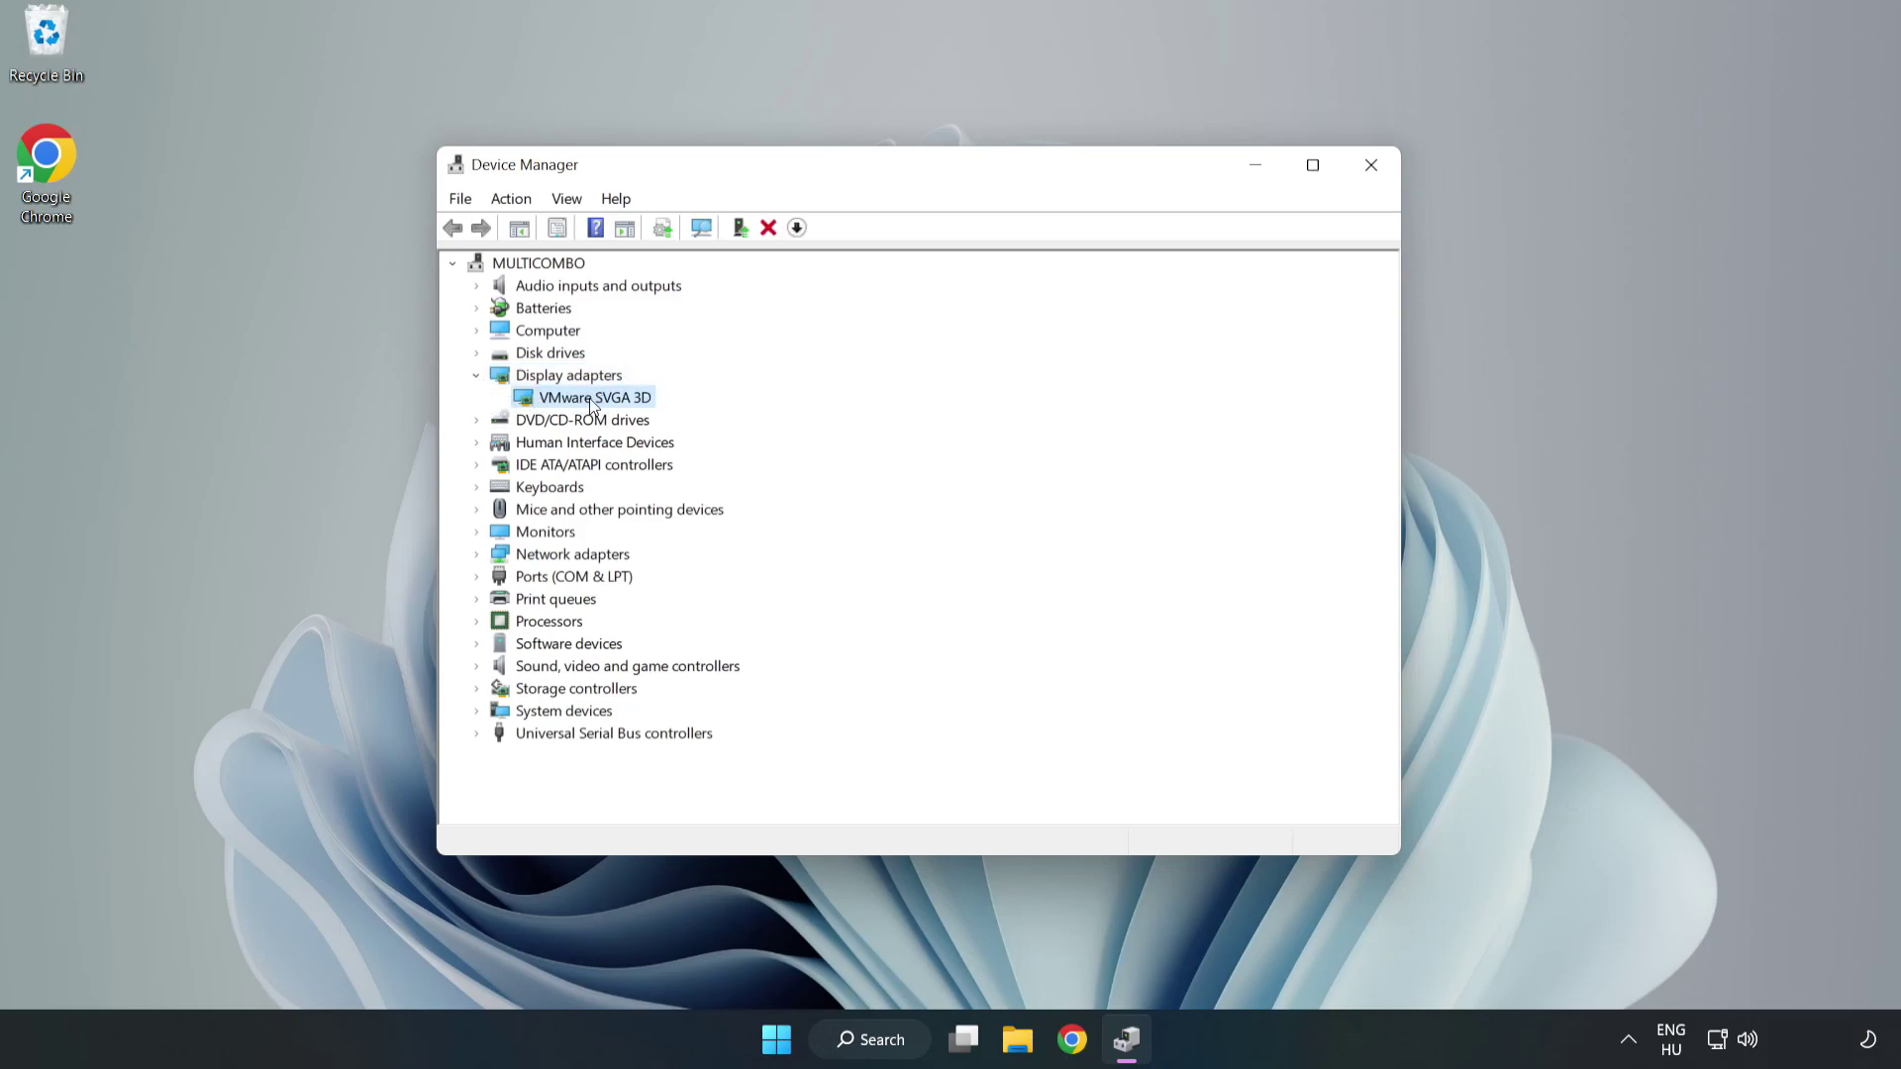
Automatically search for a VMware SVGA 3D driver update, finding it already up to date.
right_click(591, 401)
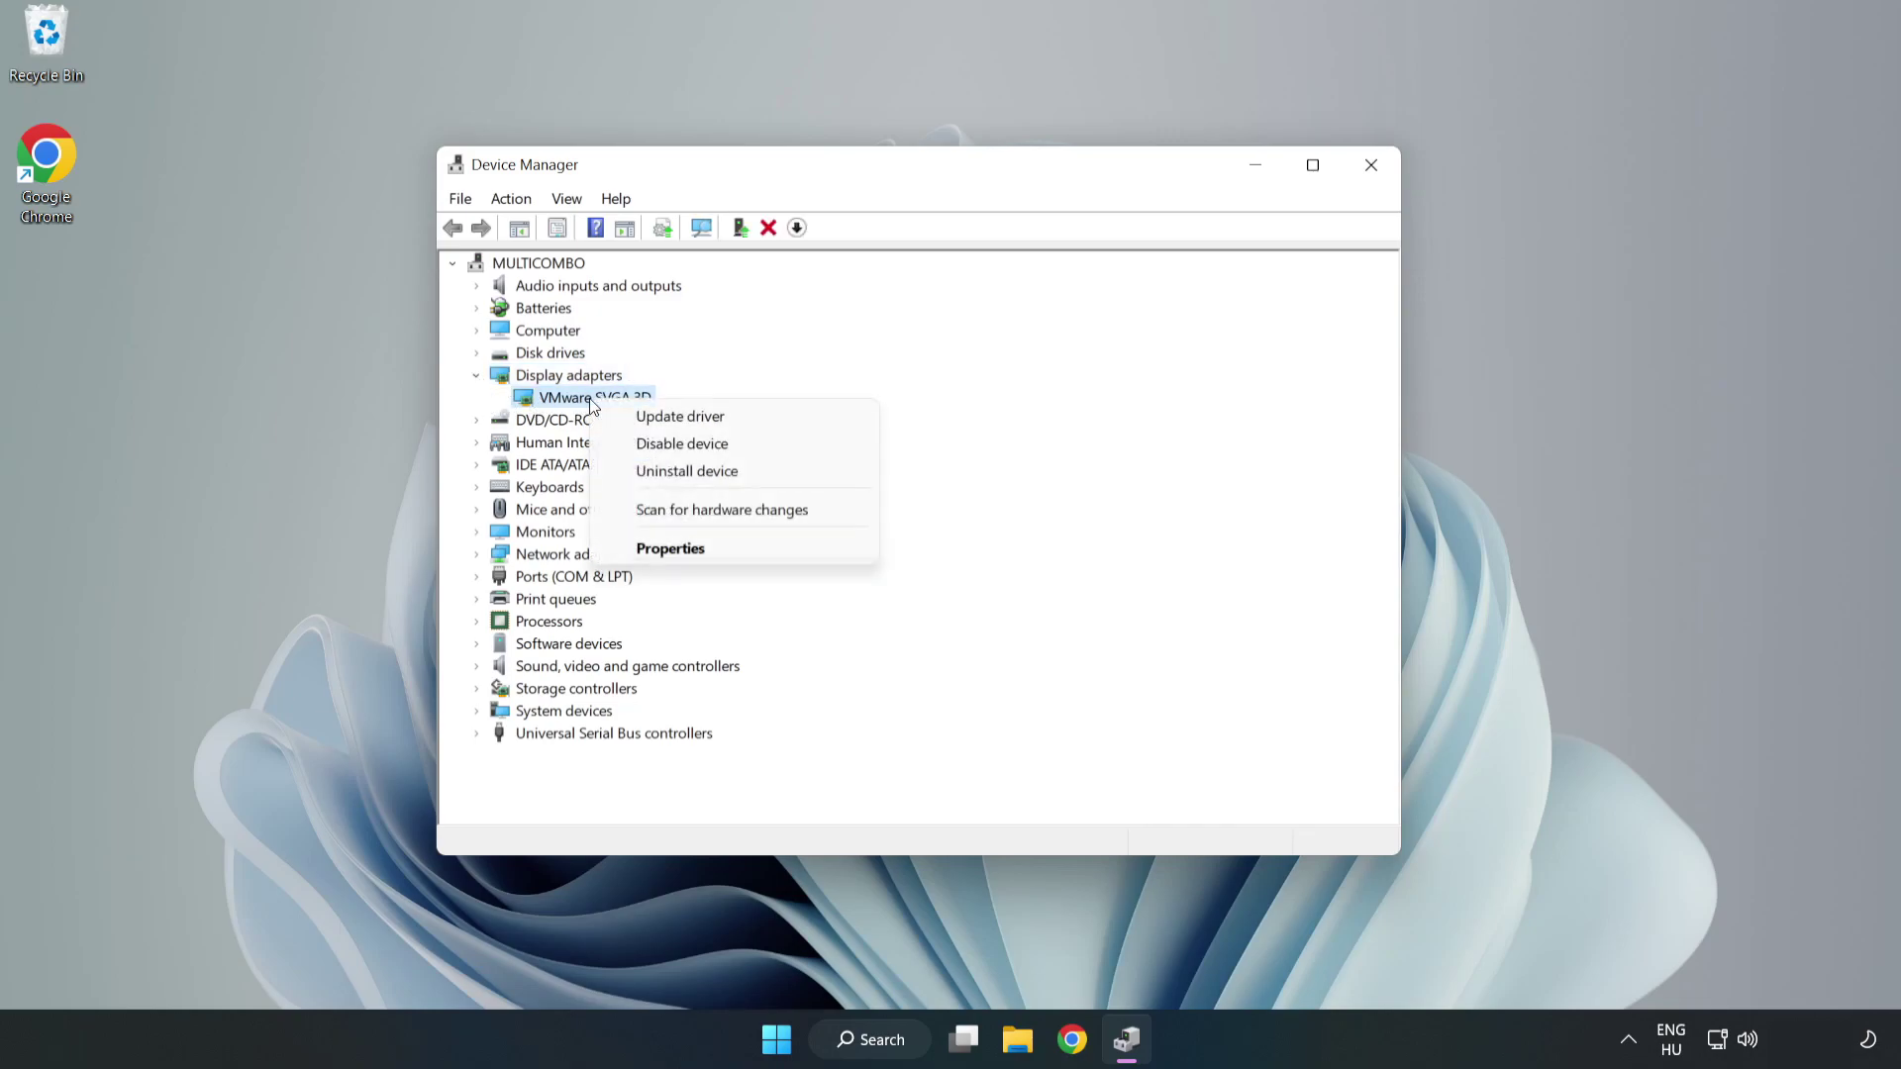
click(737, 423)
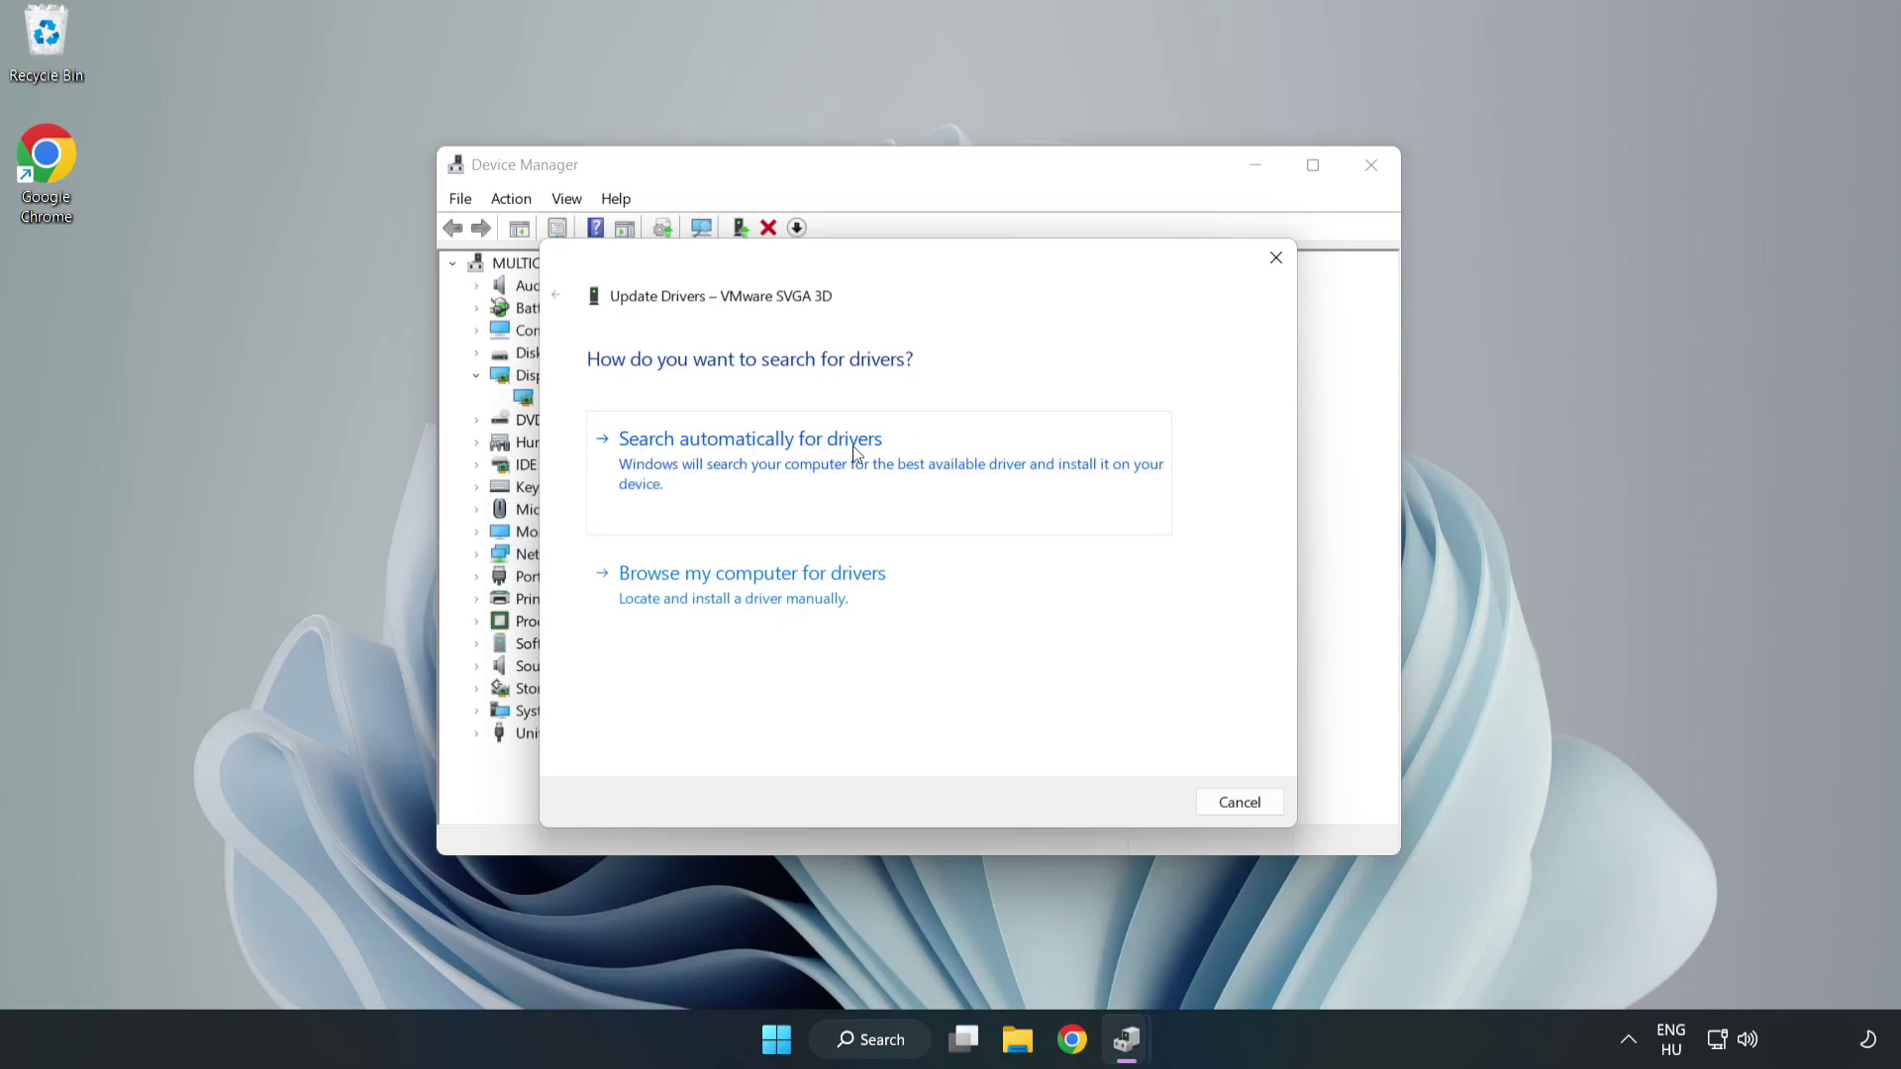
click(754, 463)
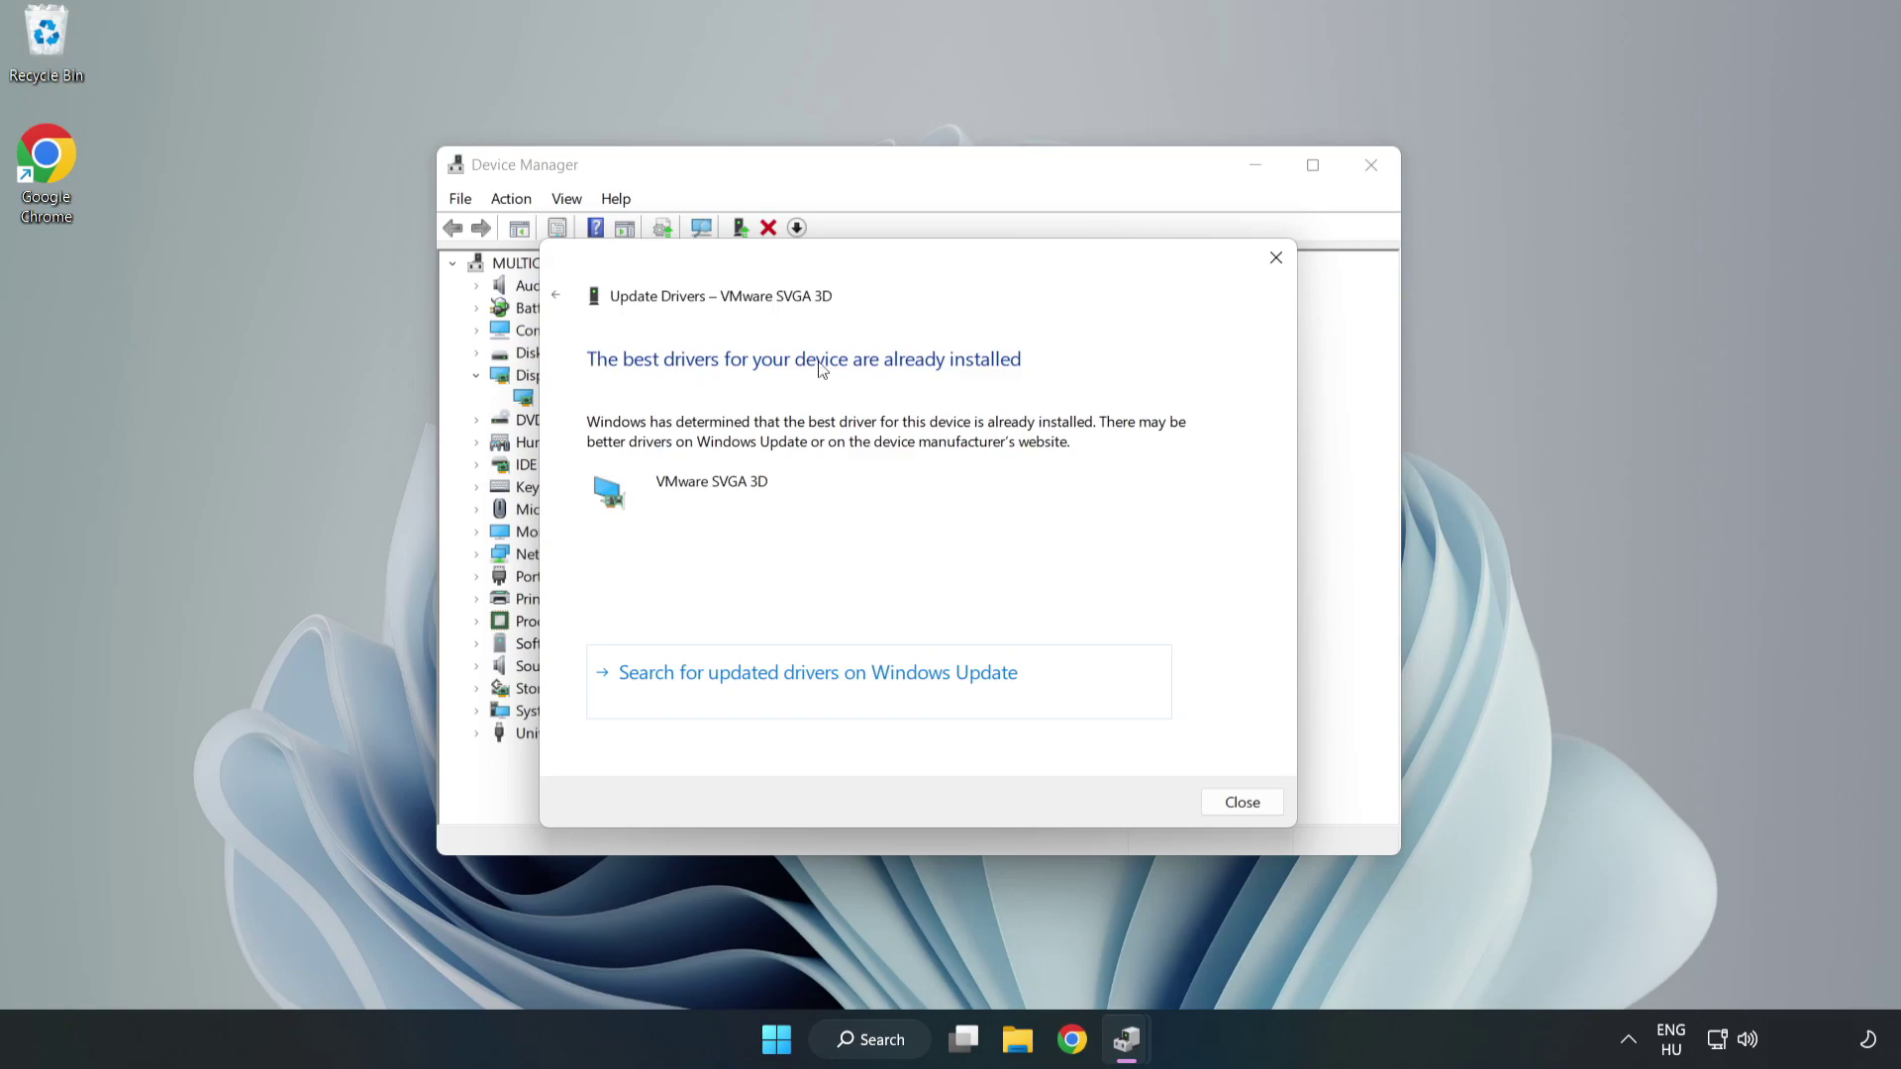
click(1242, 803)
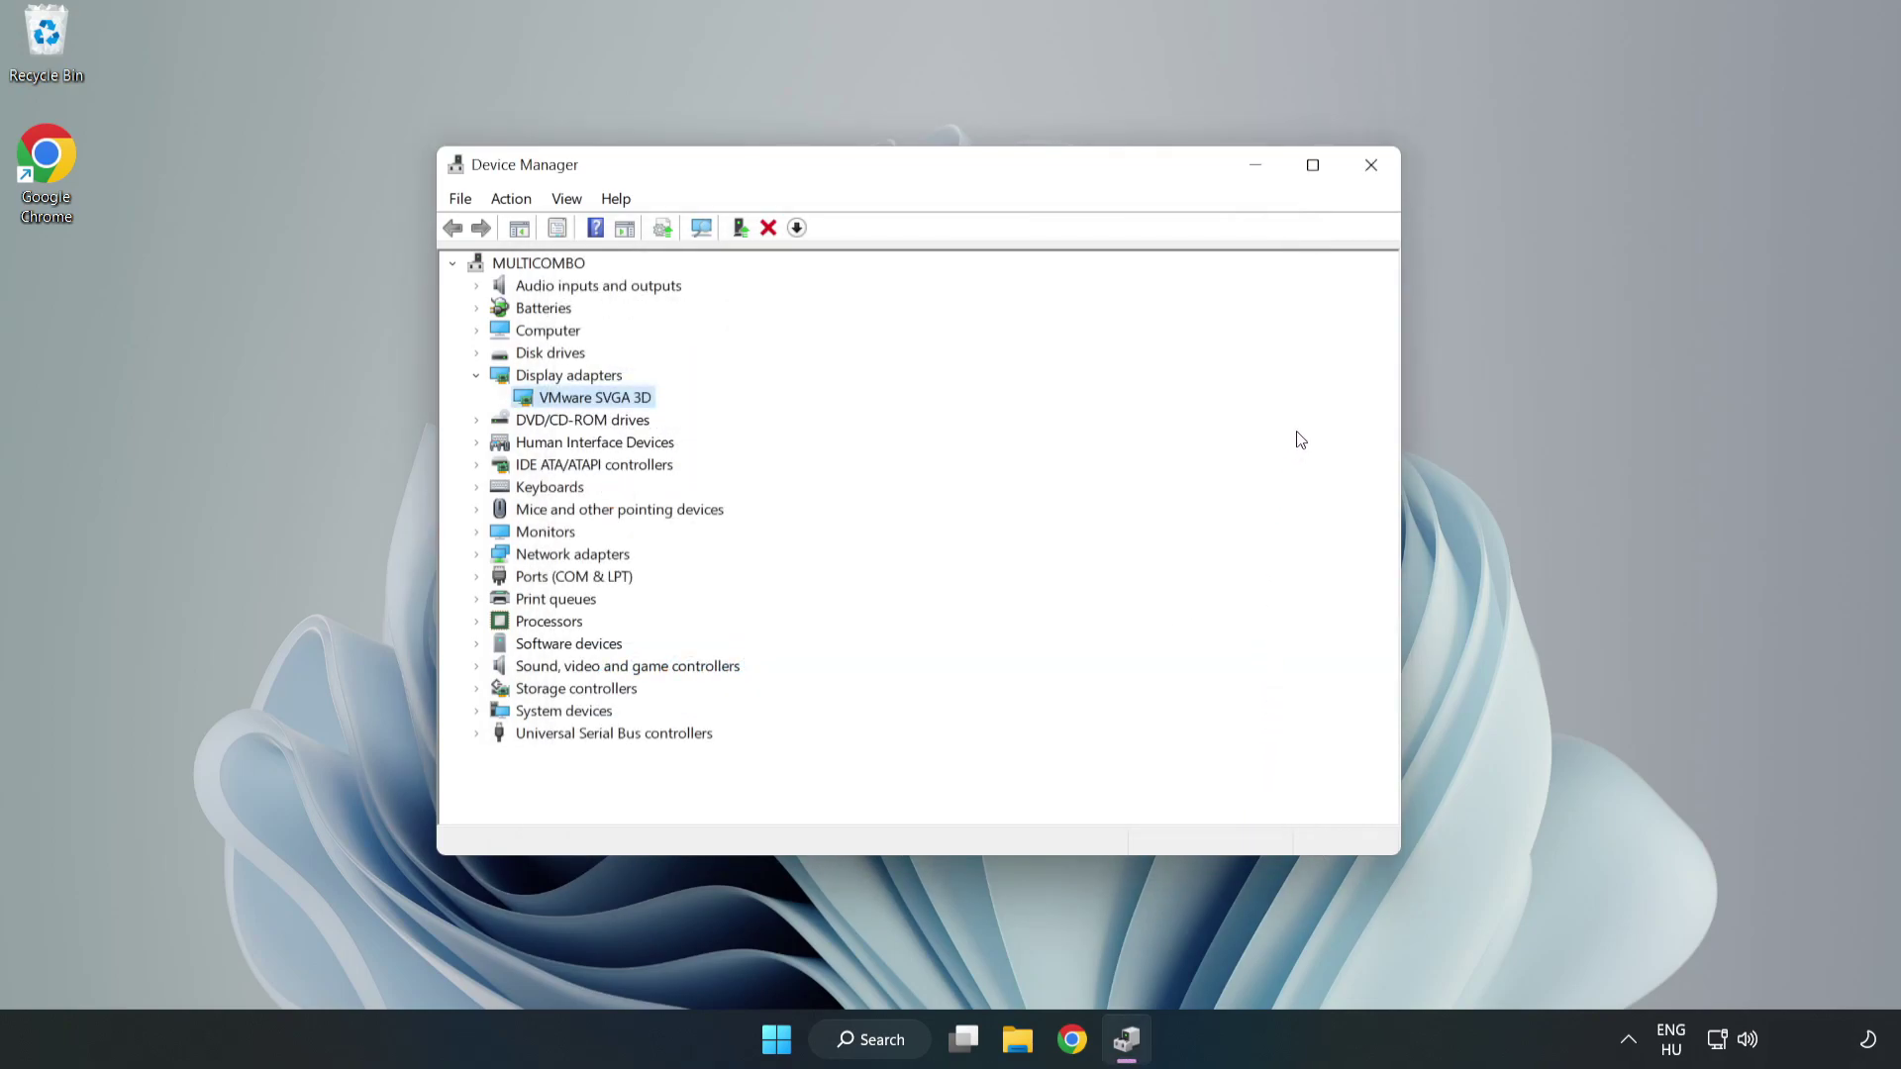
Close Device Manager and search Windows for 'updates'.
click(1372, 166)
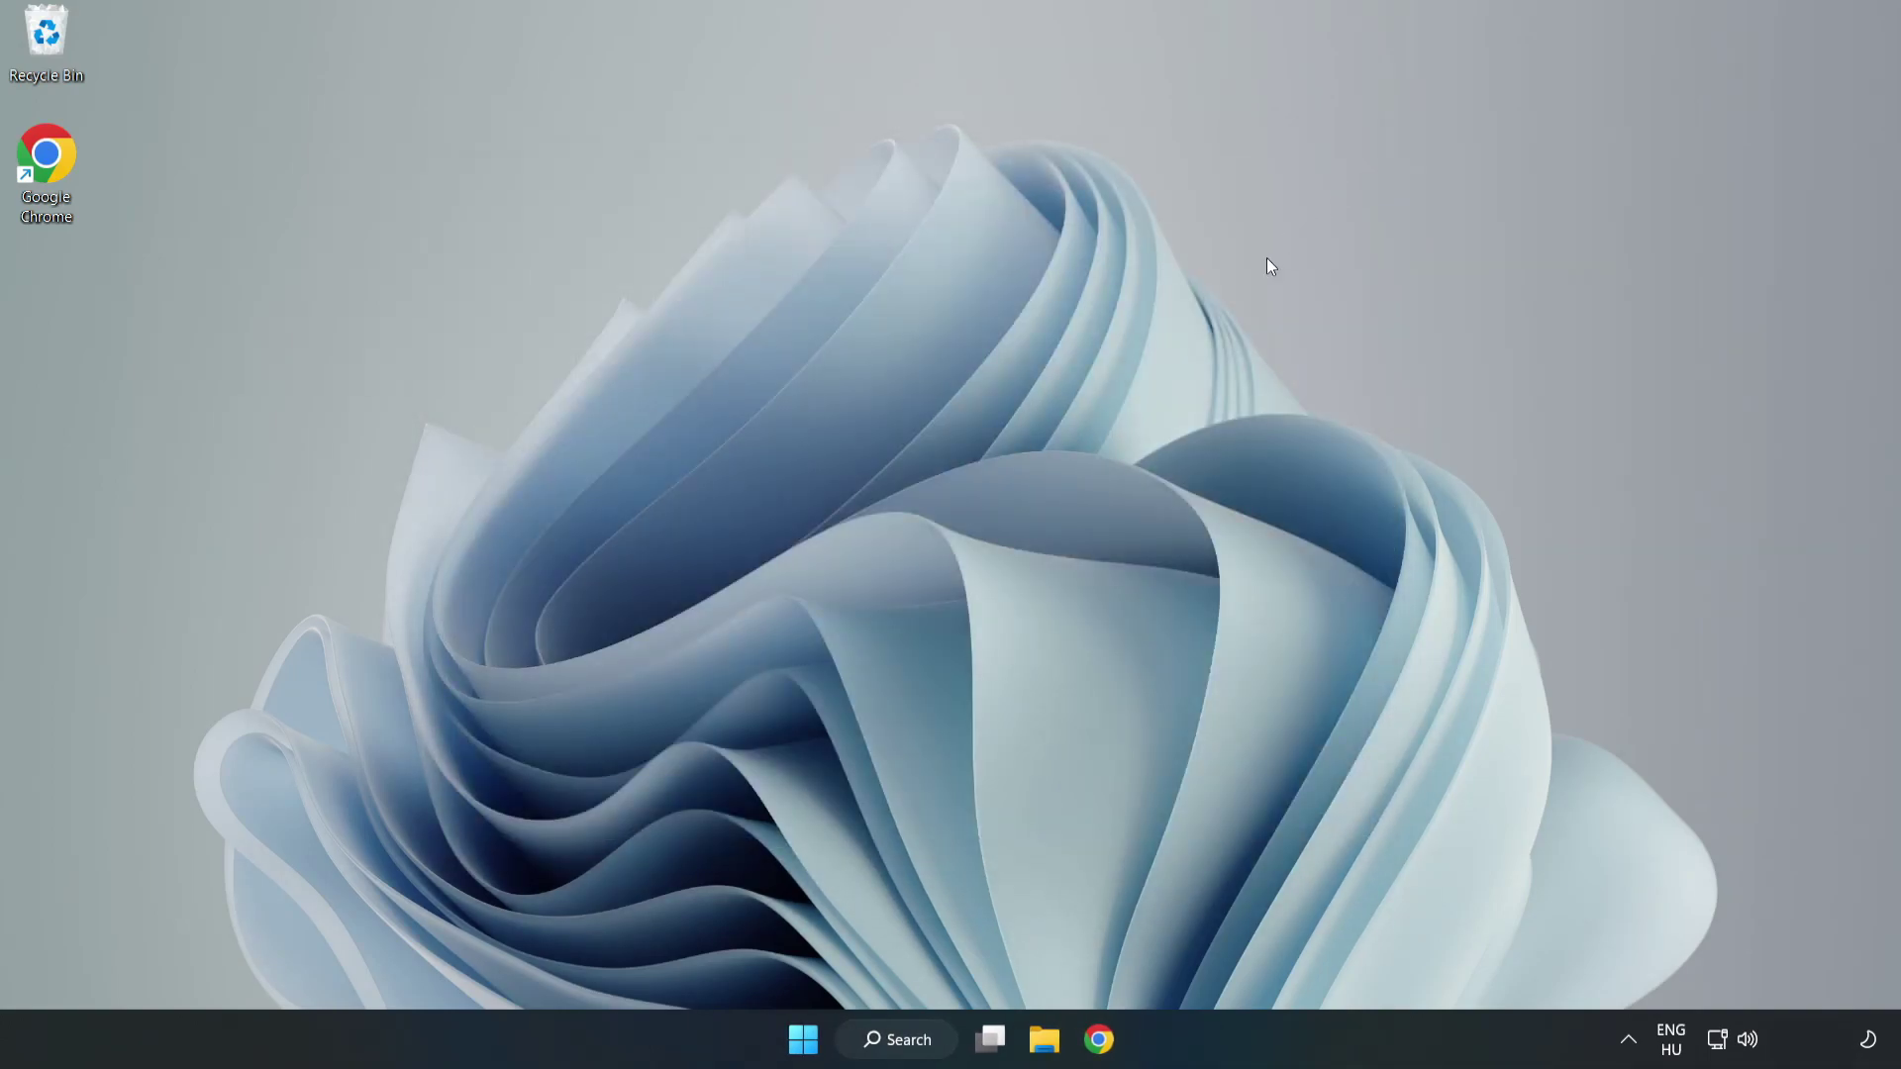
click(905, 1044)
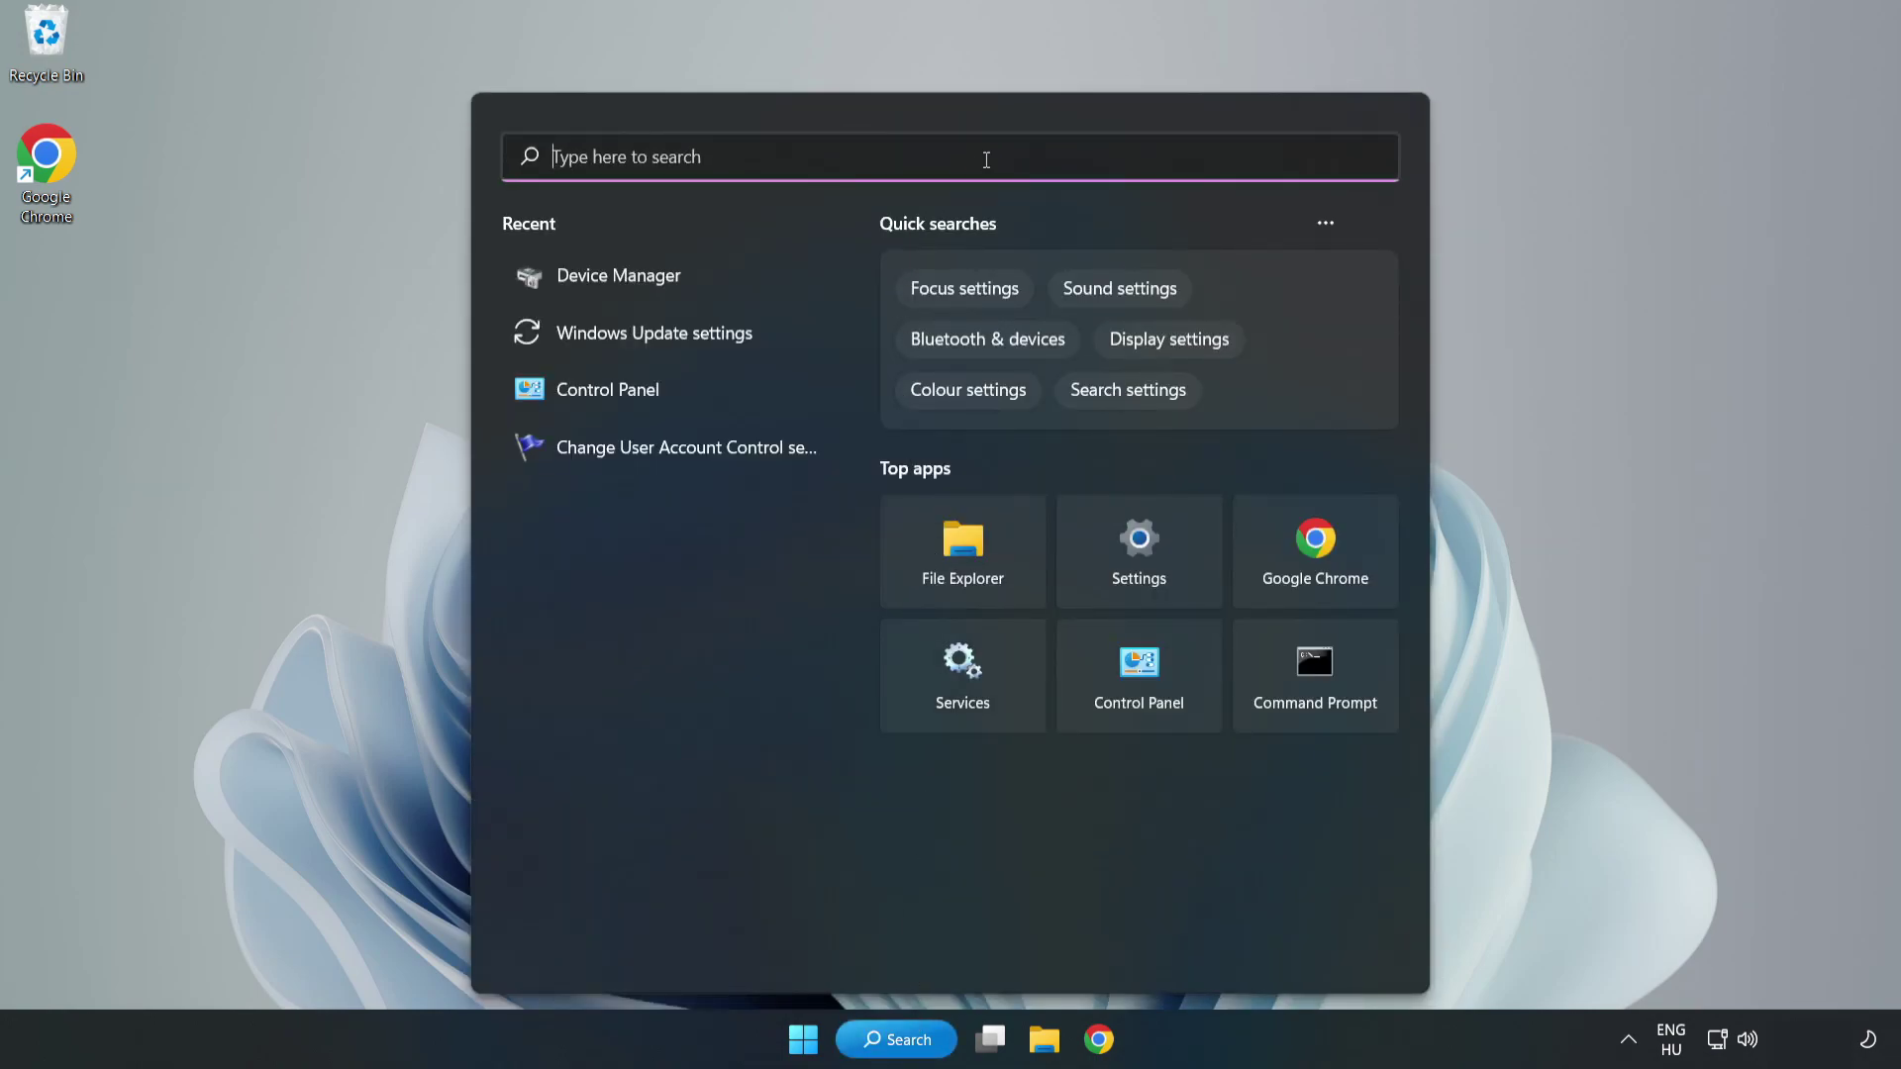
text(updates)
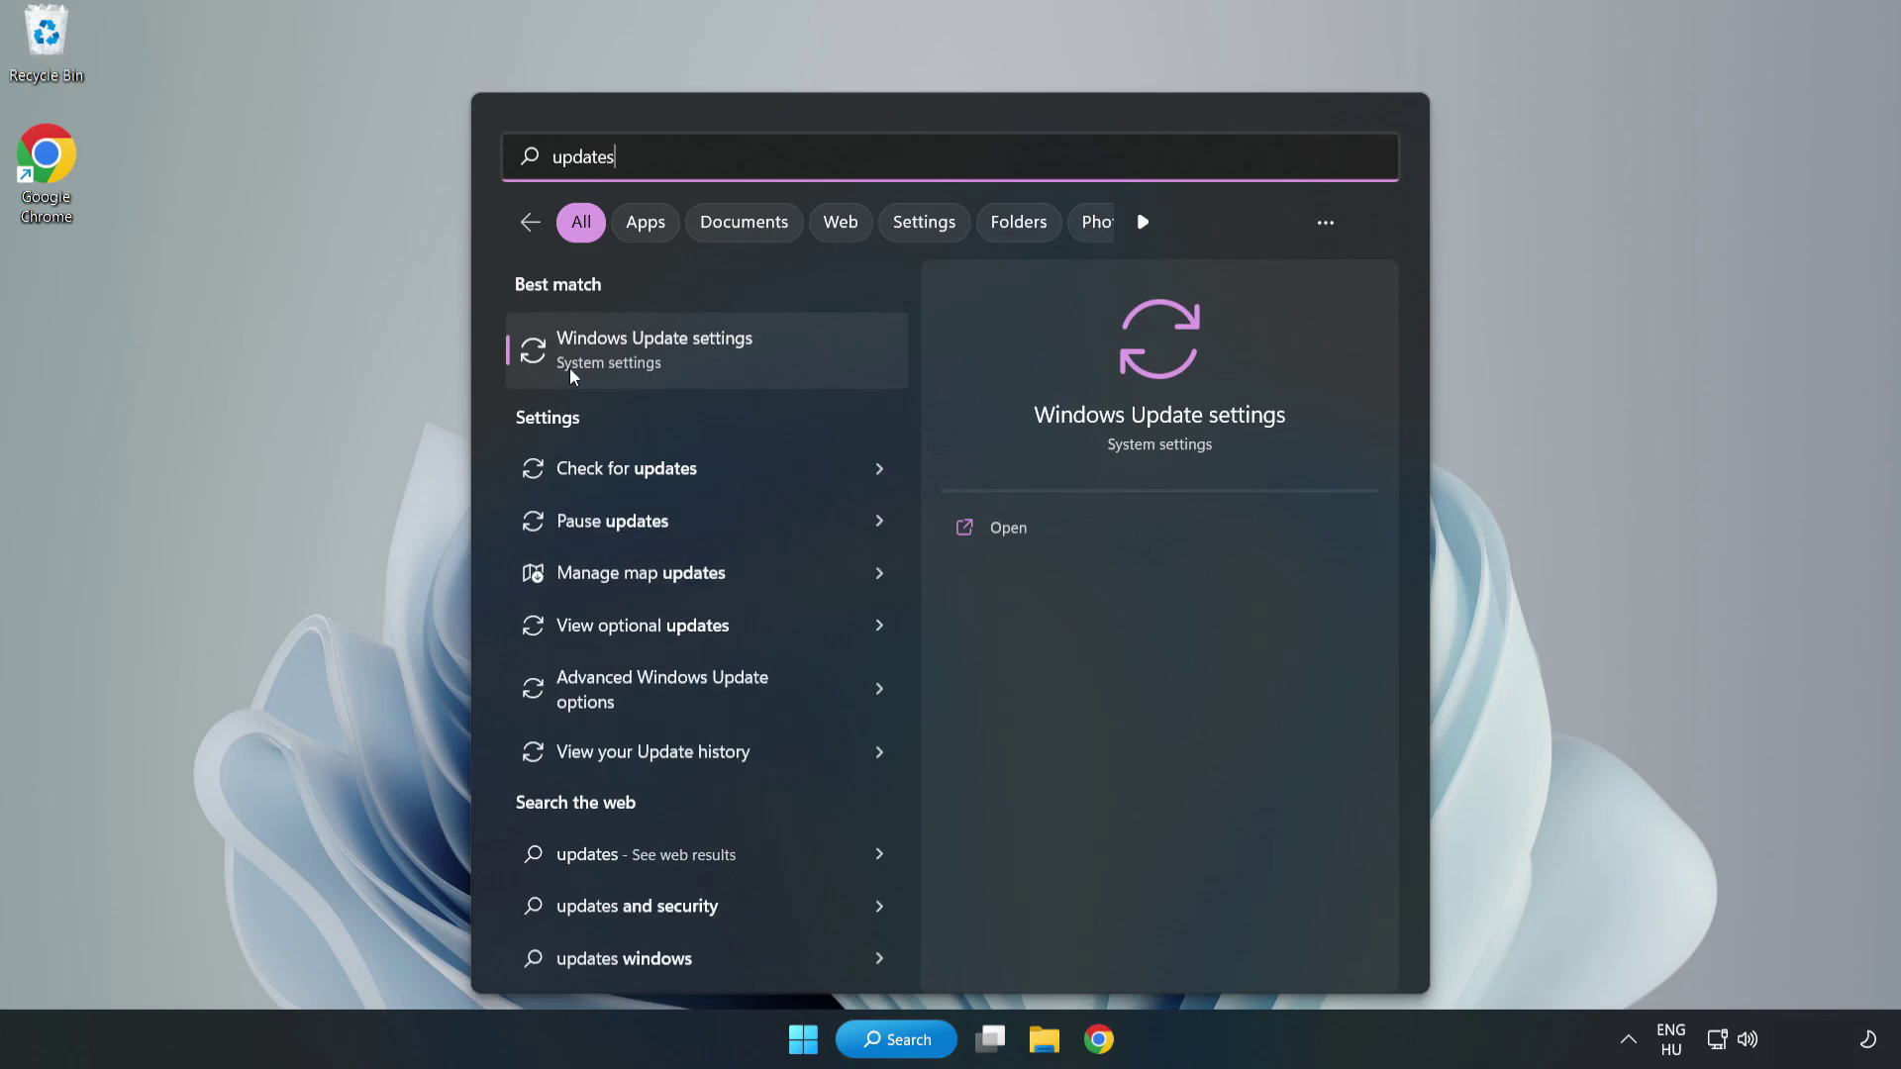
Open Windows Update settings maximized and check for new updates.
click(677, 356)
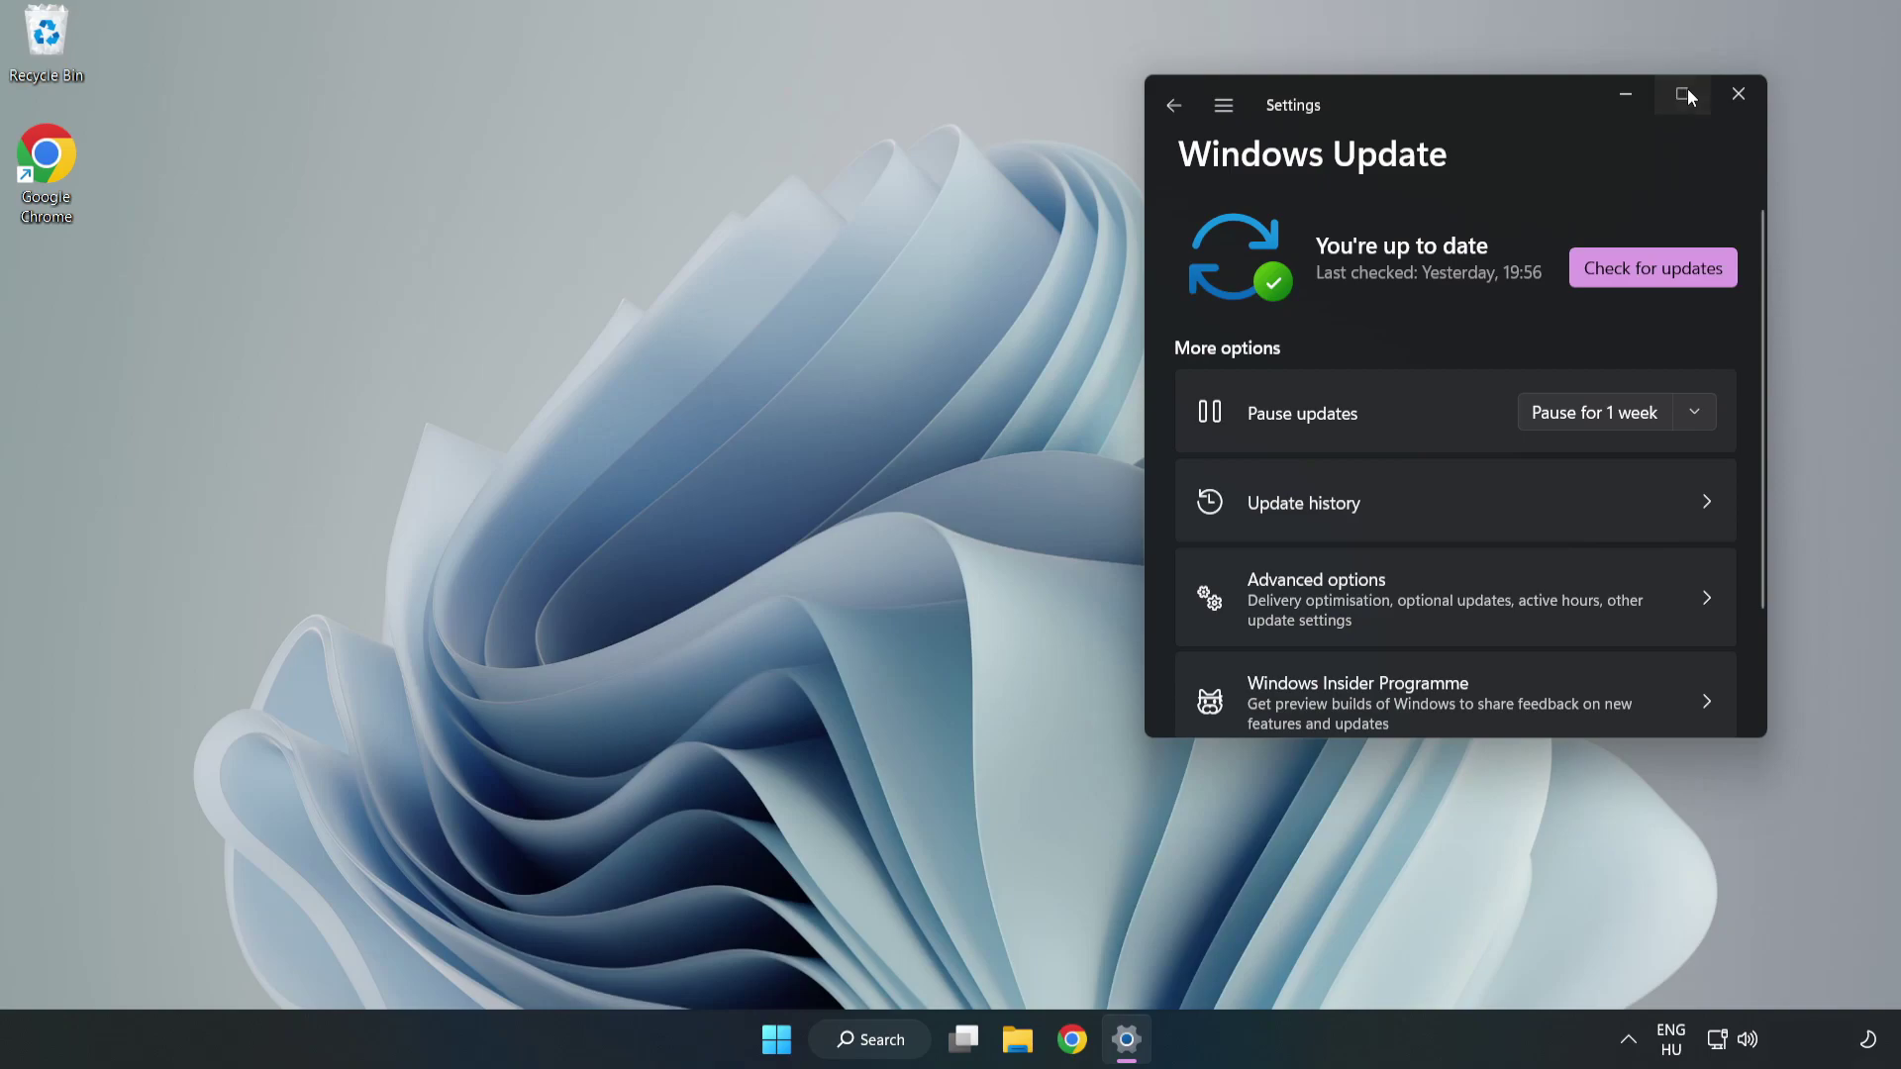
click(1684, 89)
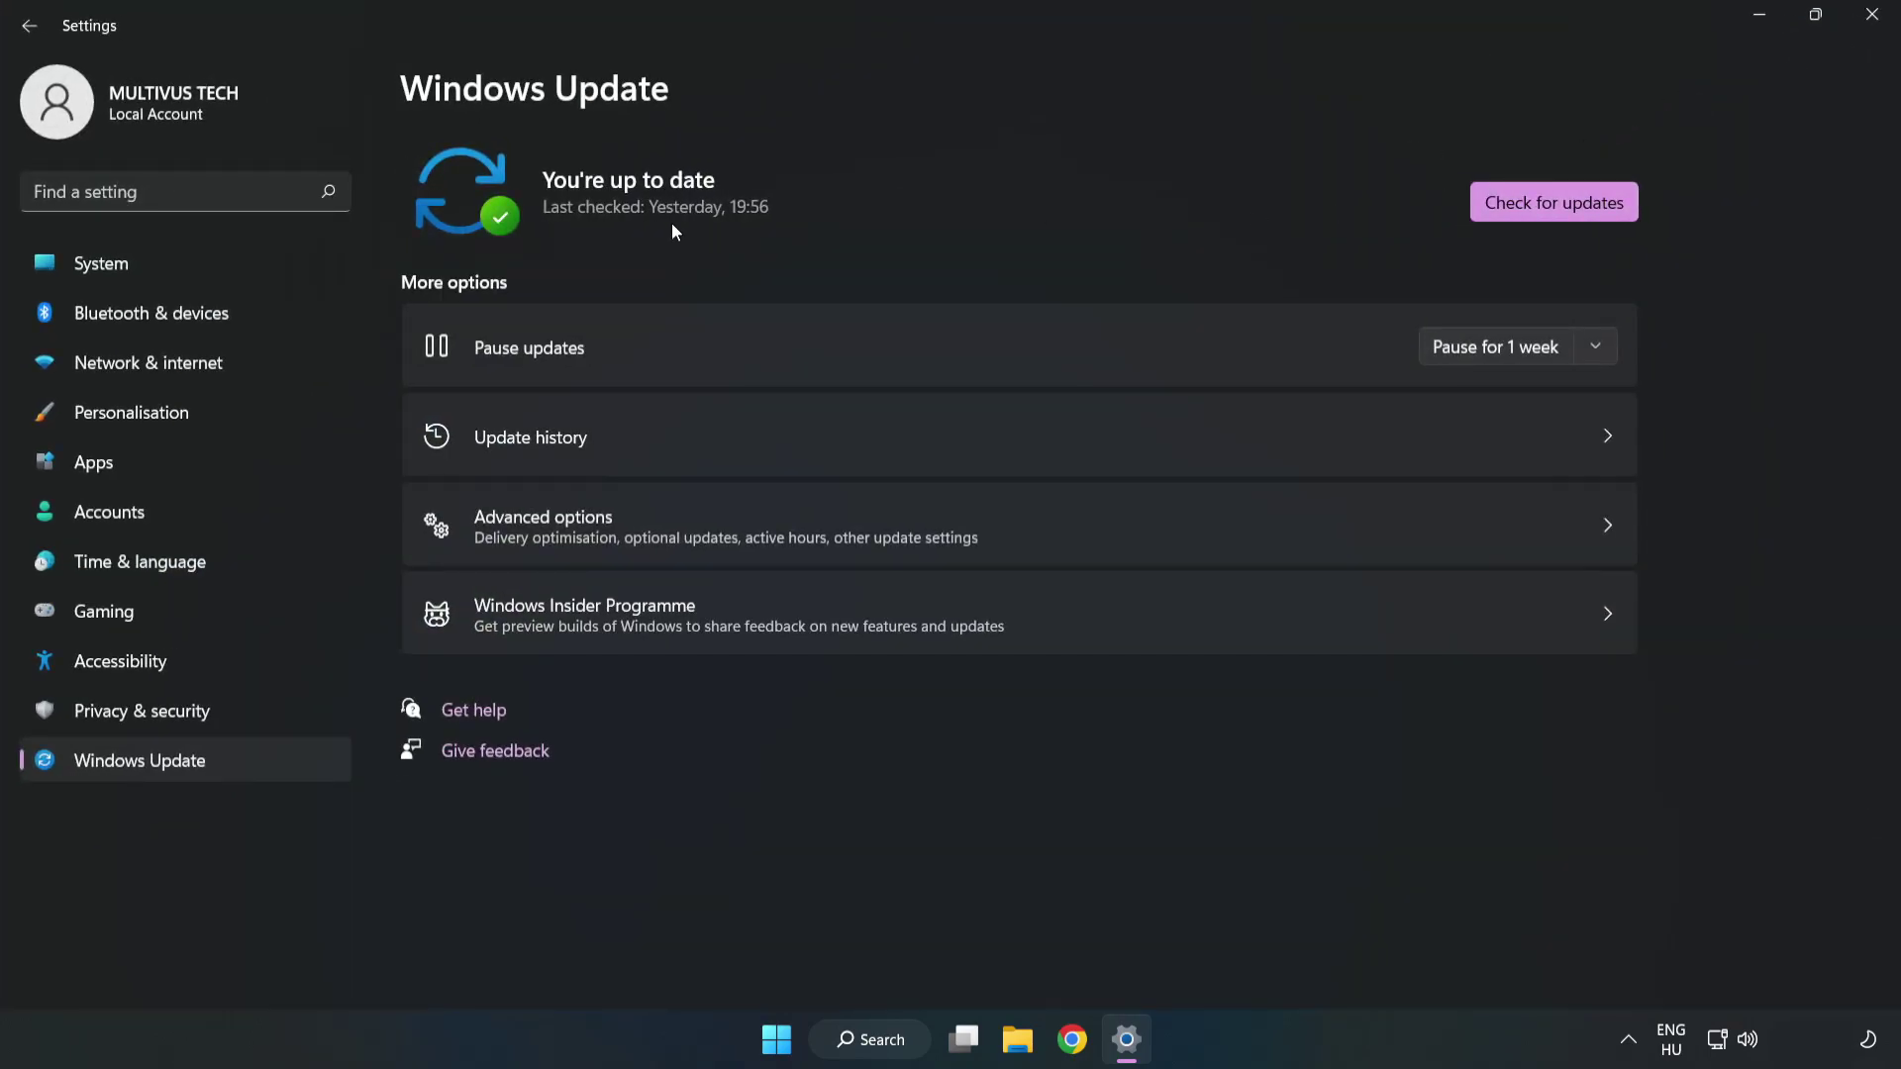
click(1560, 205)
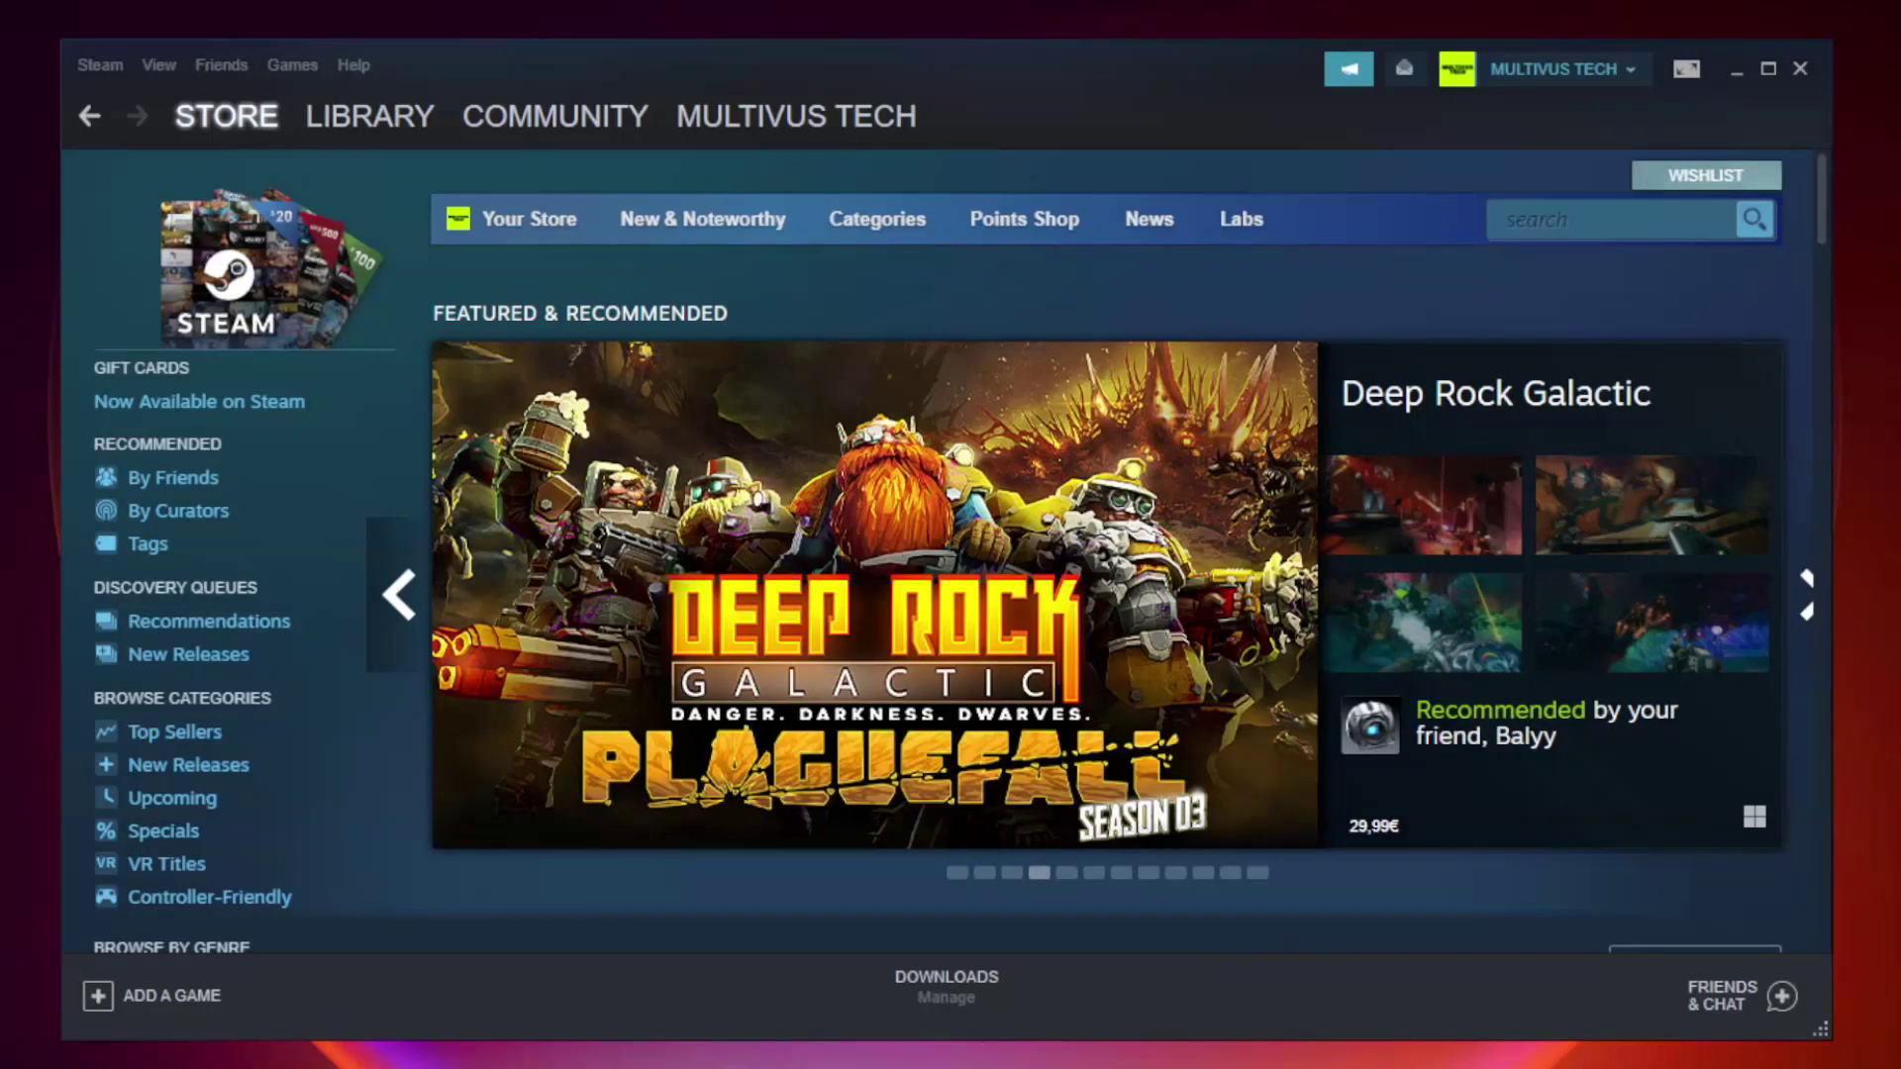
Switch Steam to the Library and bring up the menu for YOUR NOT WORKING GAME.
mouse_move(414, 119)
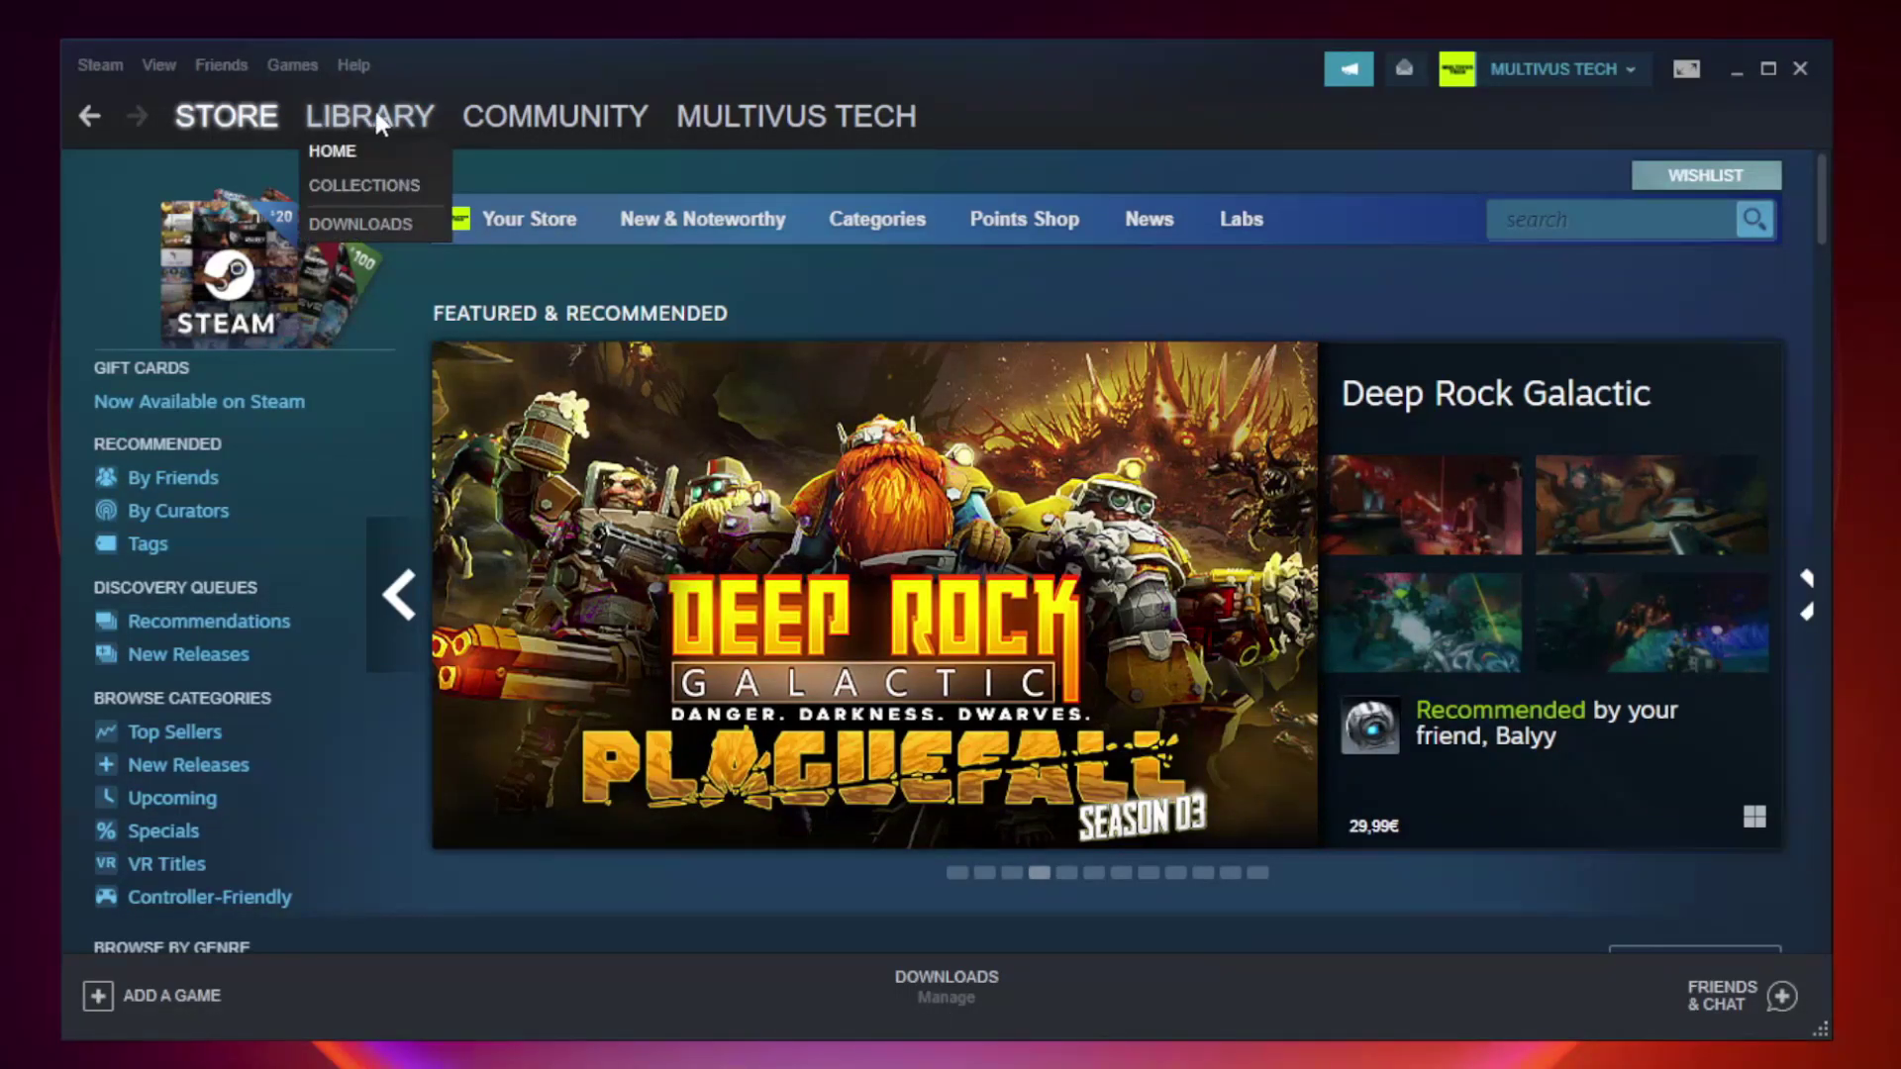
click(384, 126)
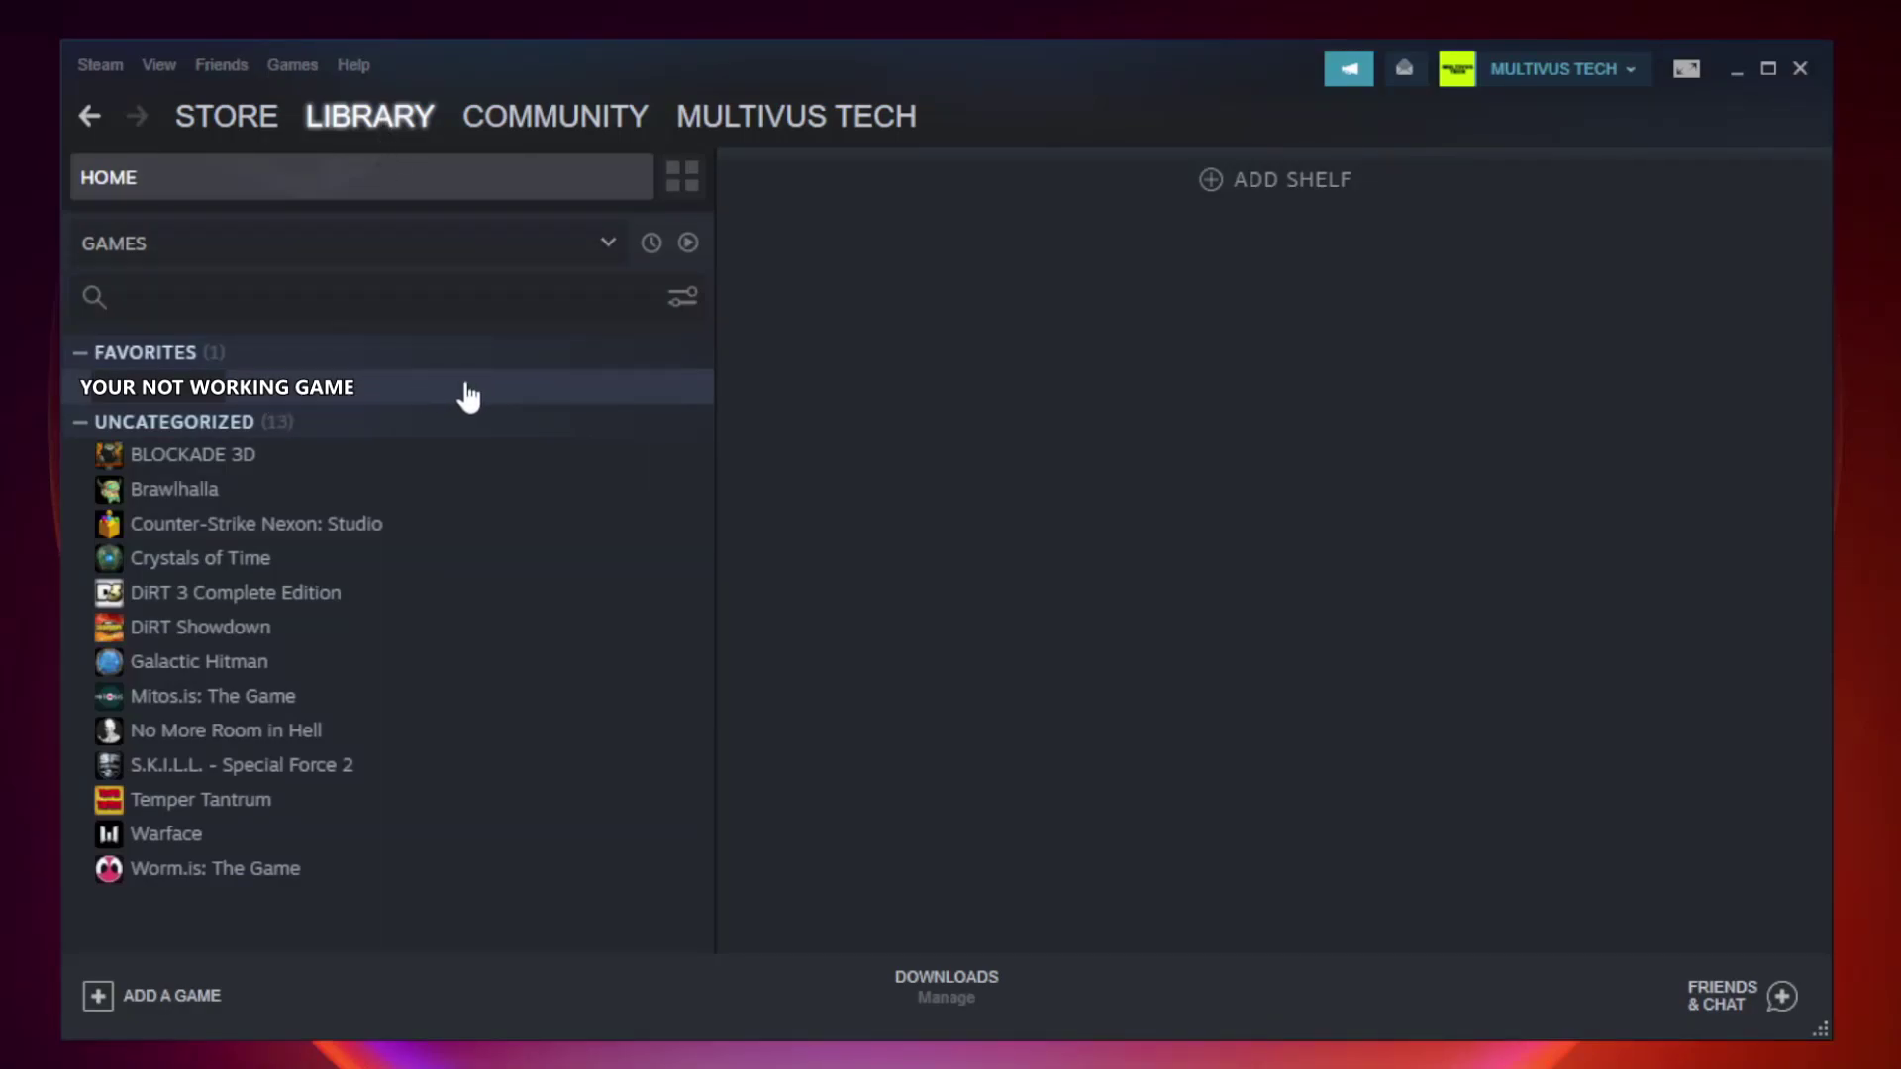
right_click(413, 396)
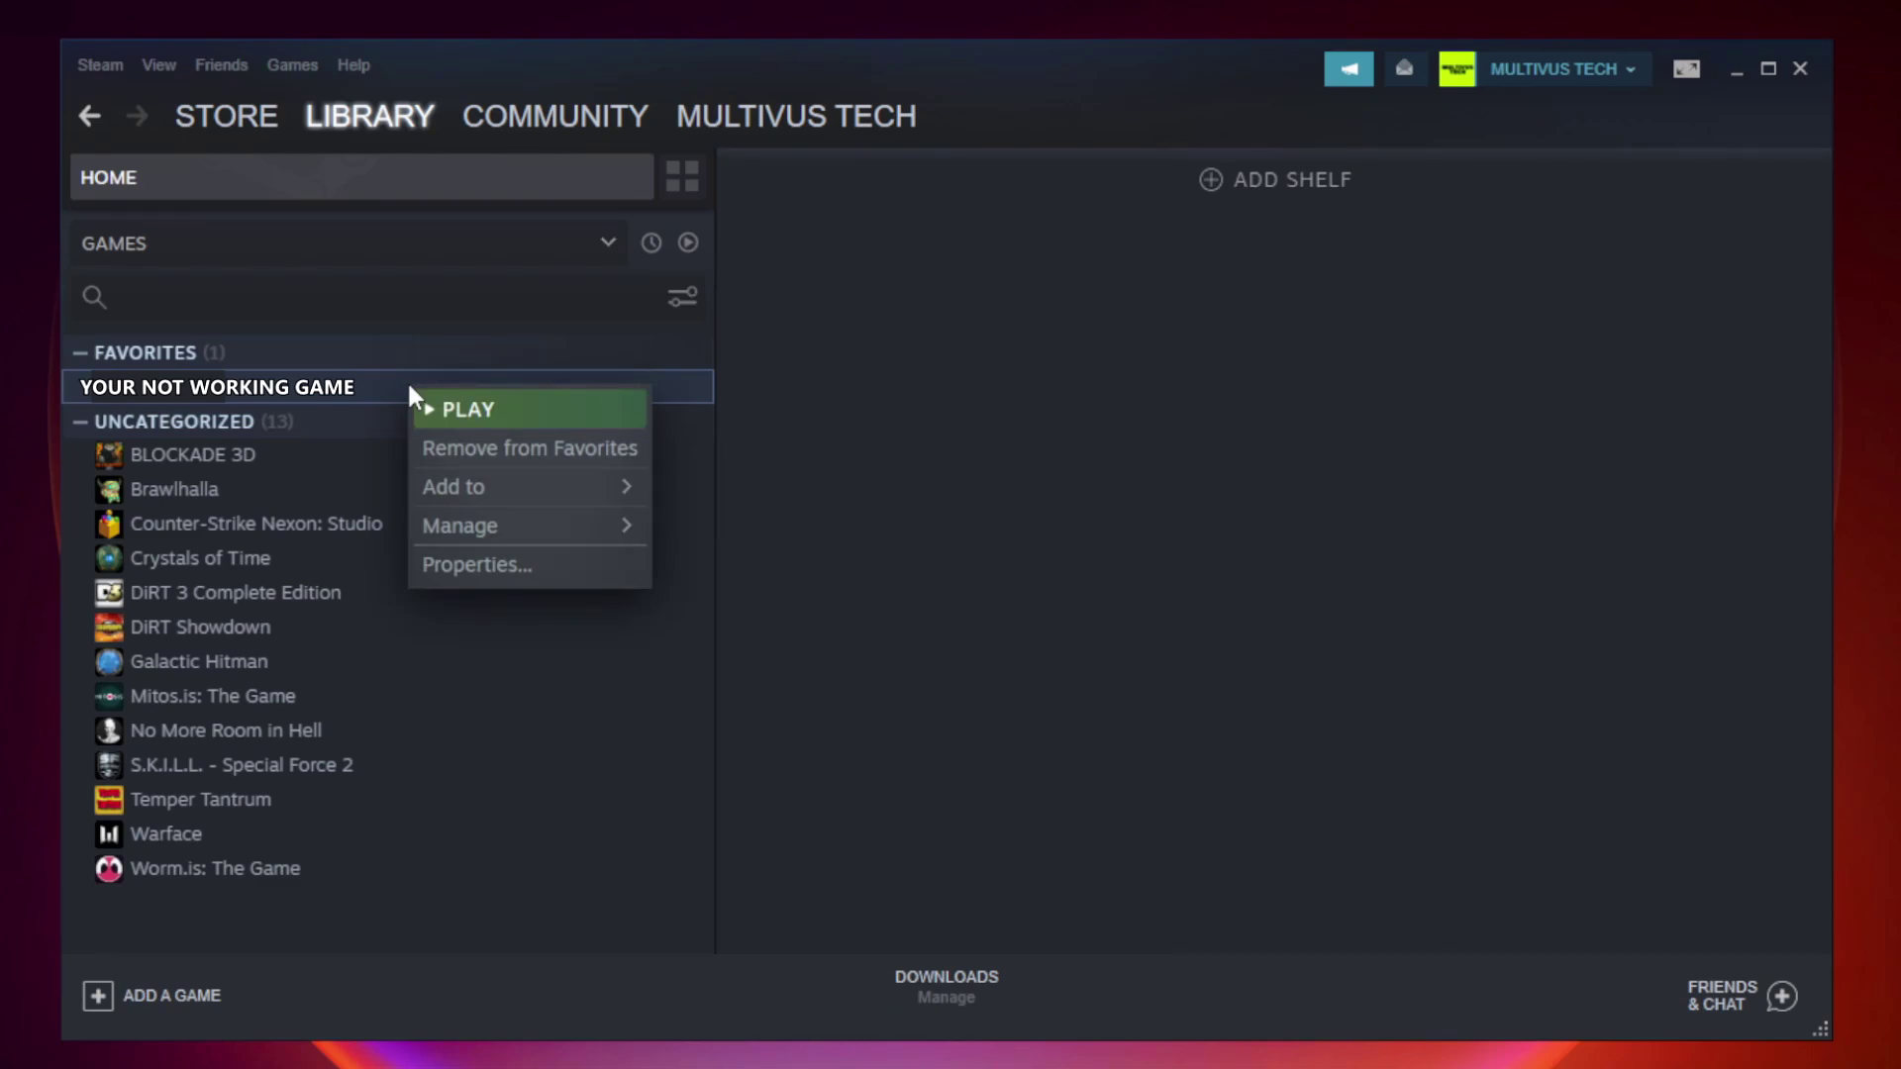
Verify the game's local files from its Steam Properties, validating all 9192 files.
click(523, 562)
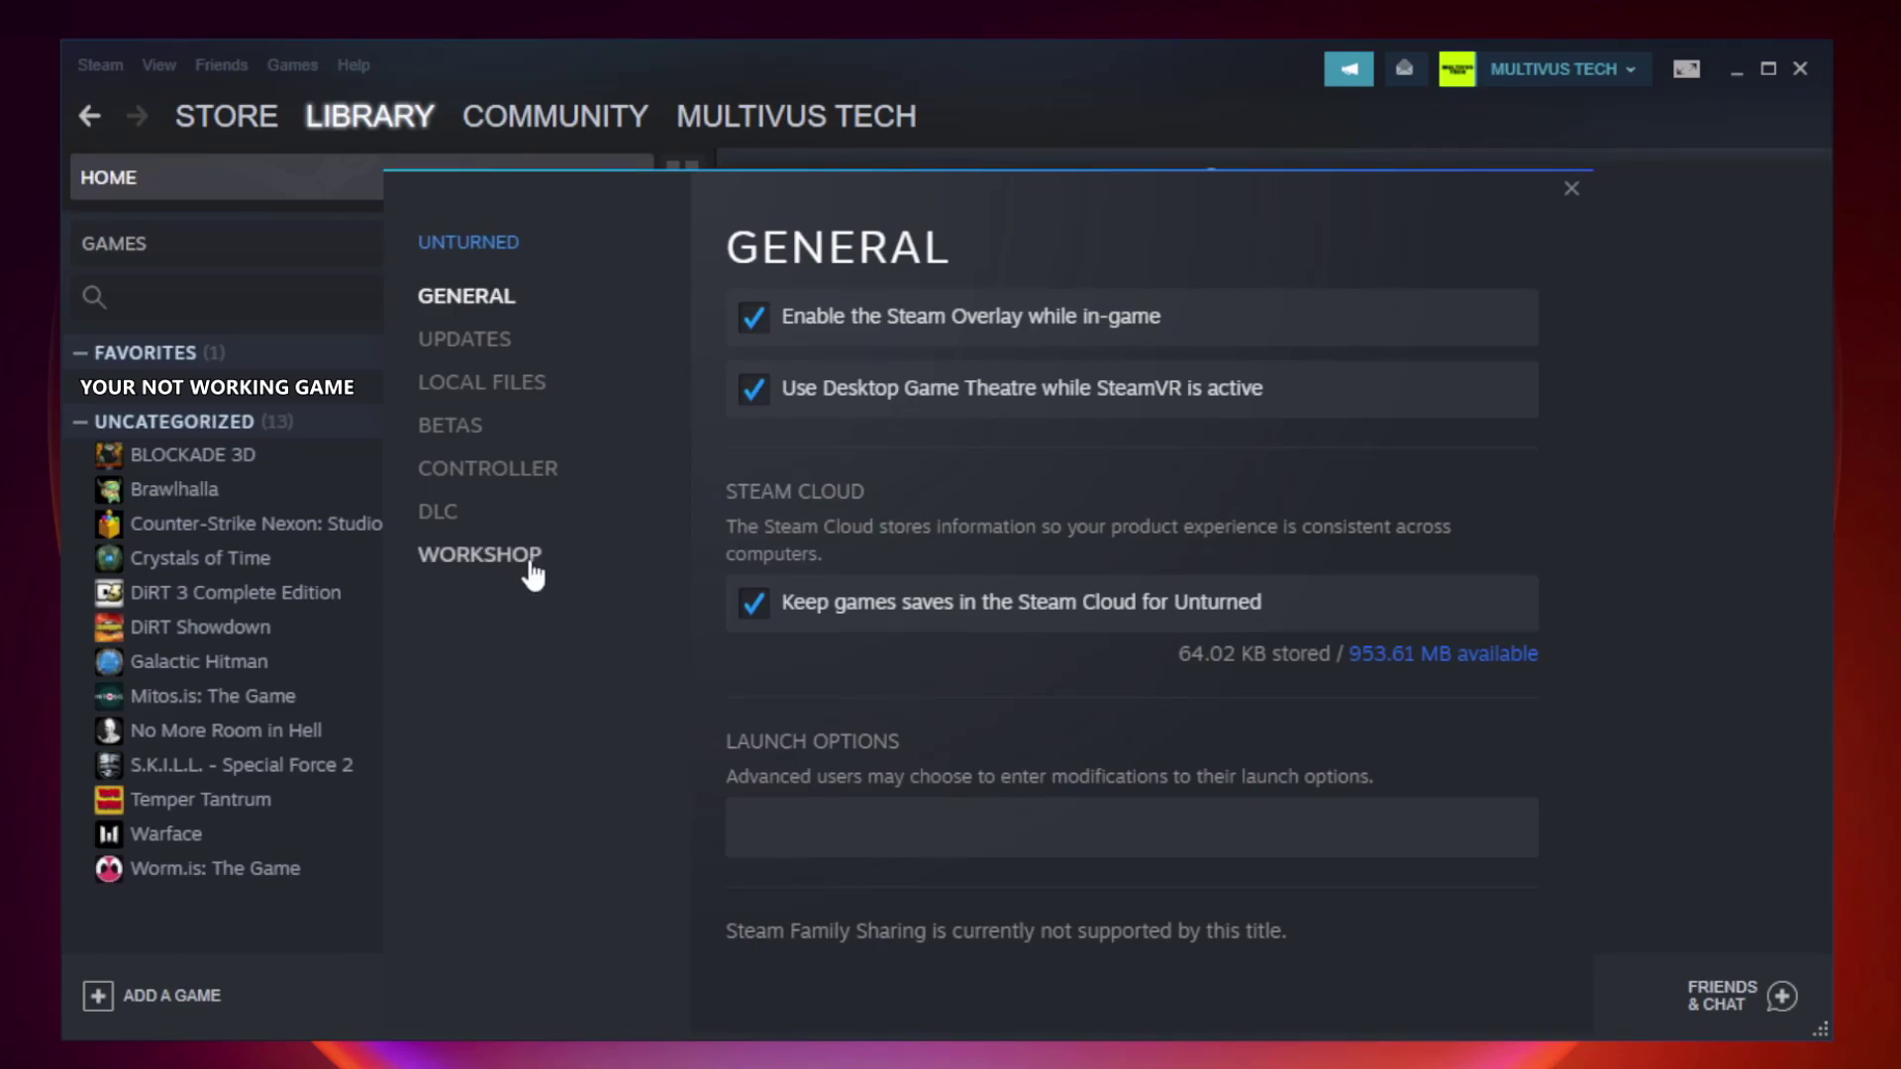
click(504, 396)
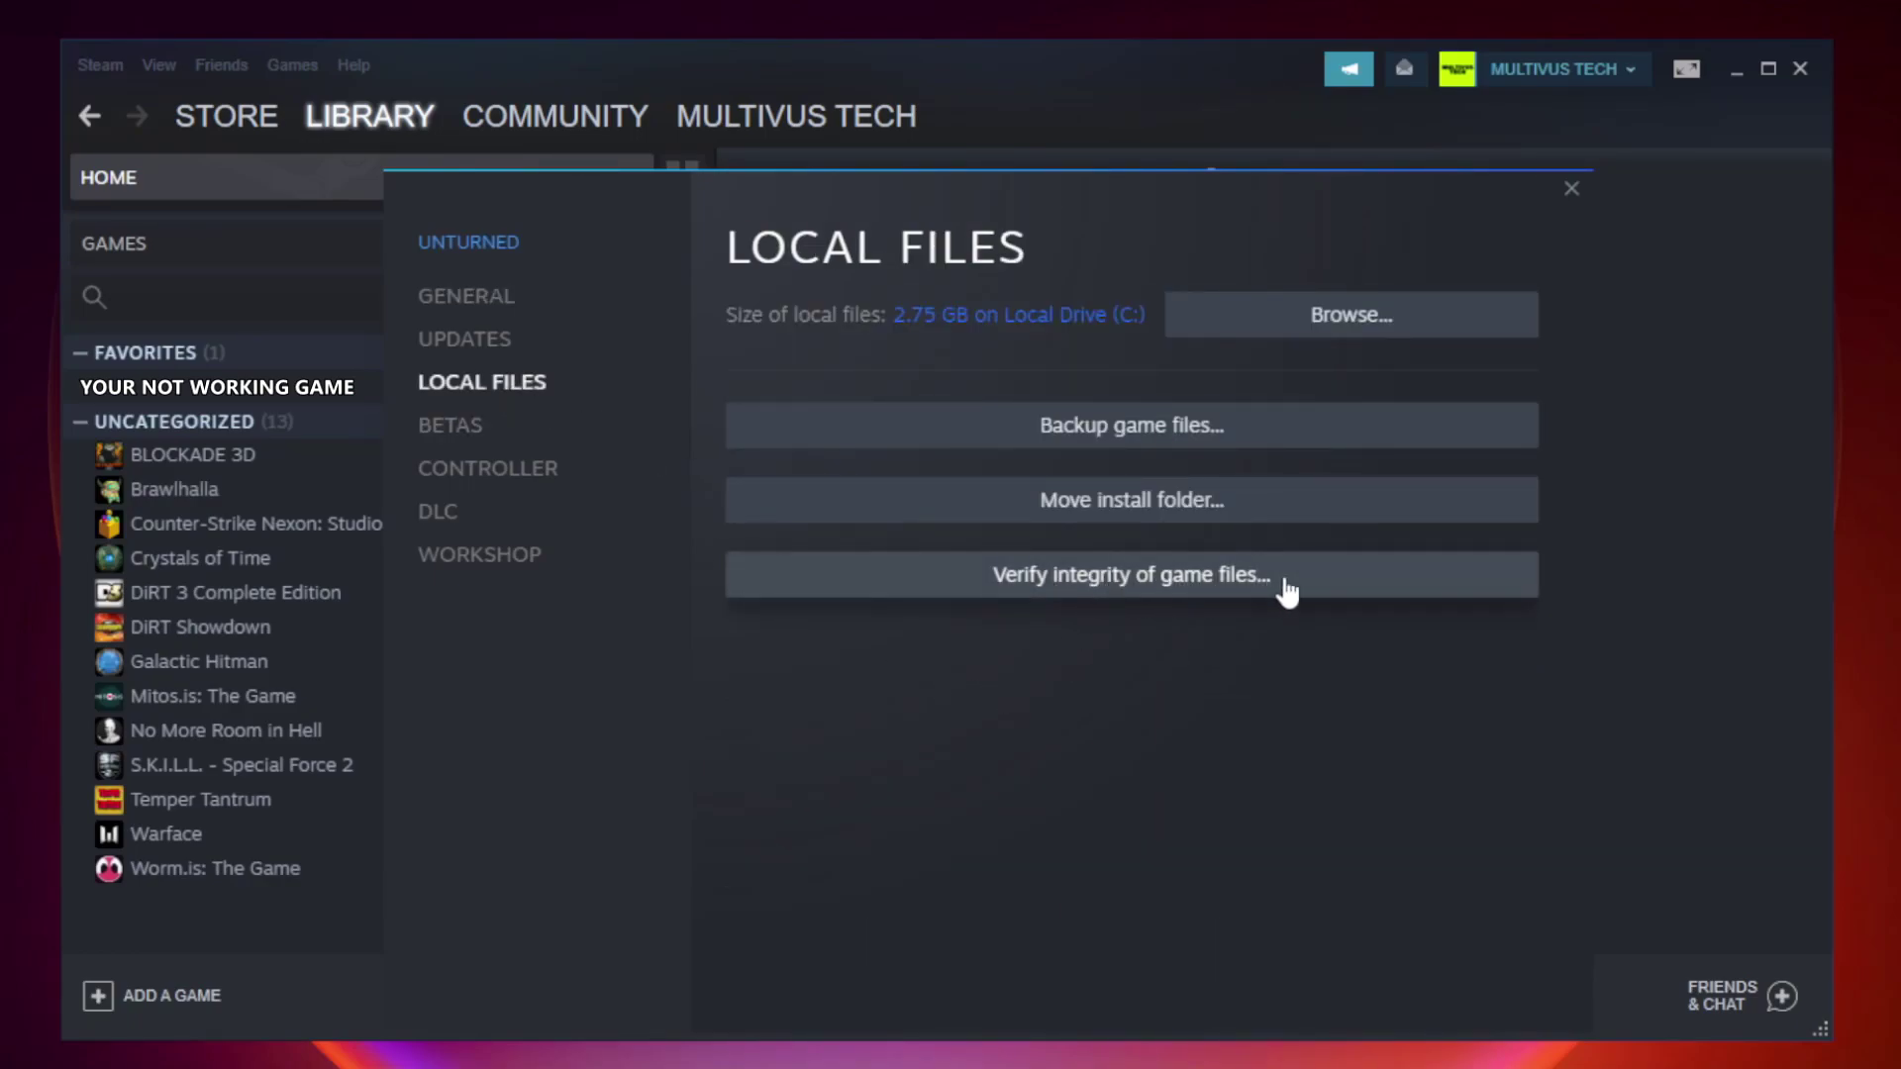
click(1150, 584)
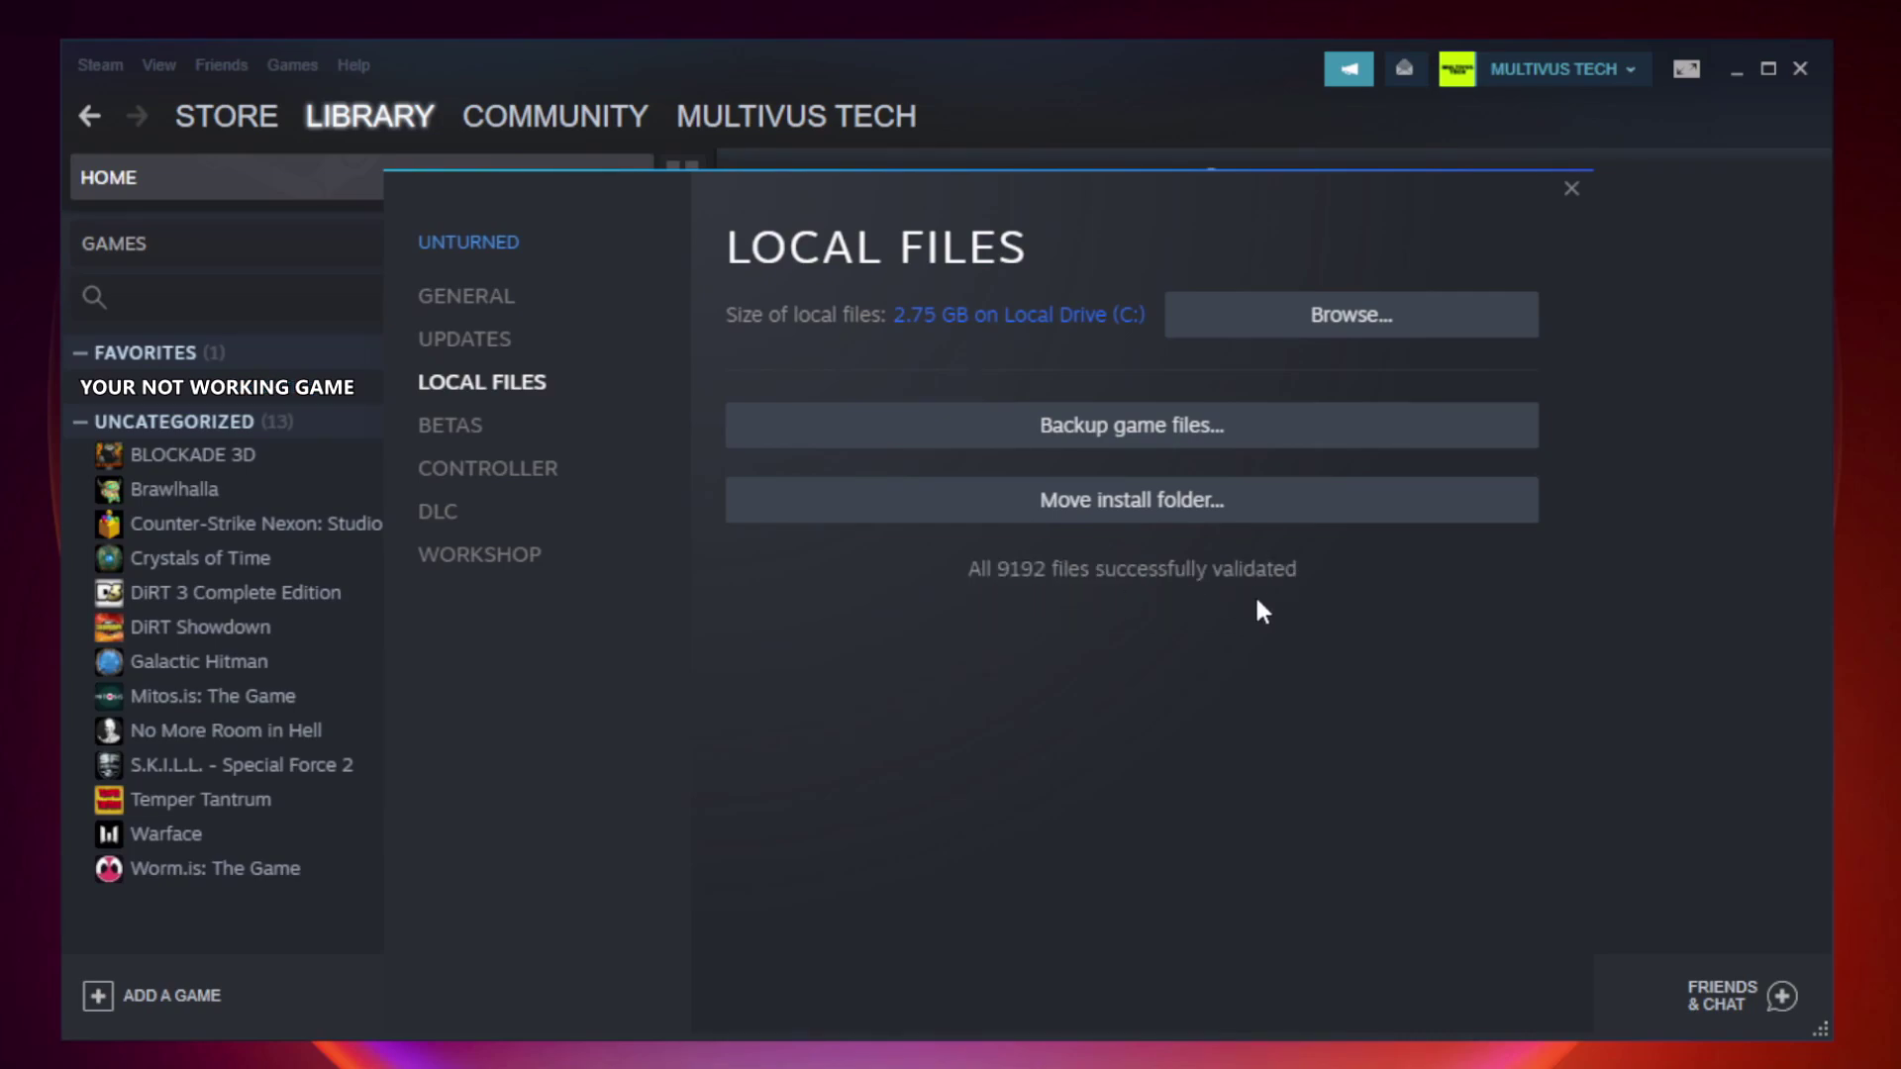
Open the game's install folder and bring up the YOUR NOT WORKING GAME shortcut's context menu.
click(1356, 332)
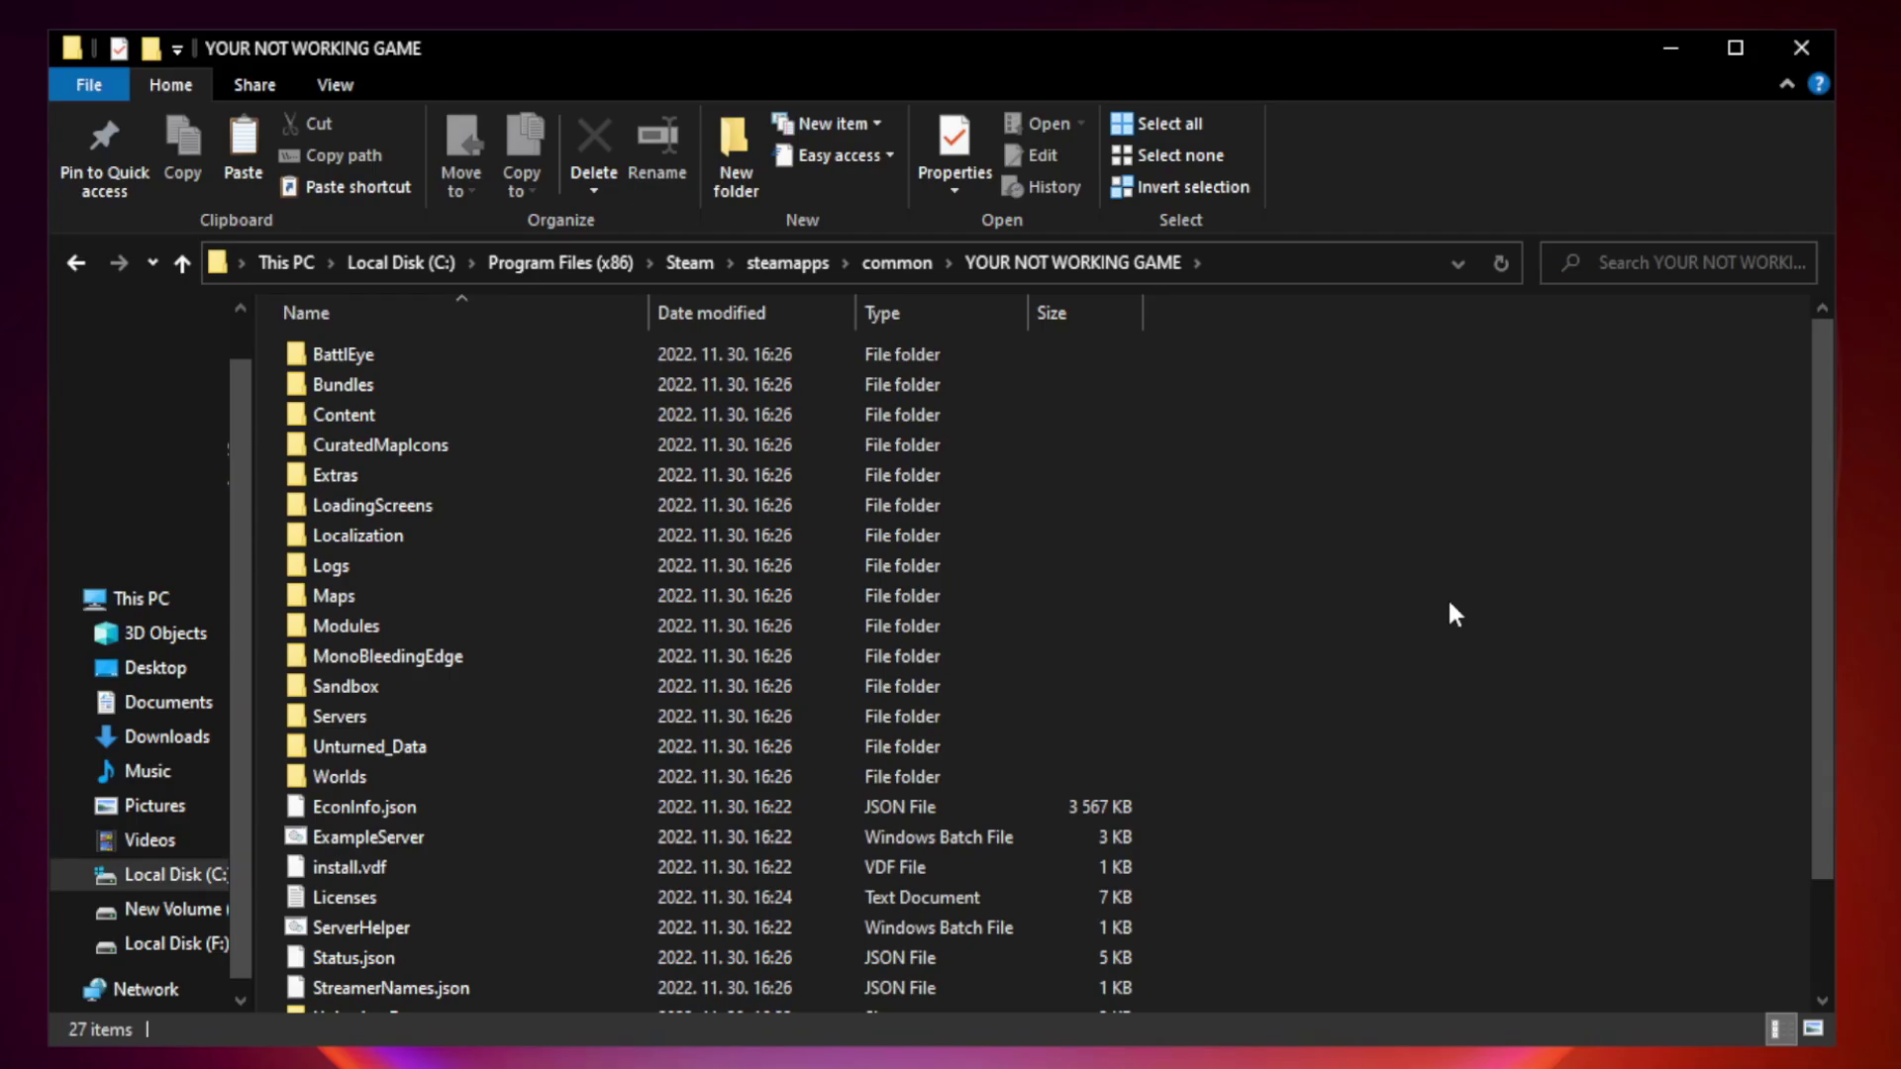
drag(1823, 519, 1826, 681)
click(756, 995)
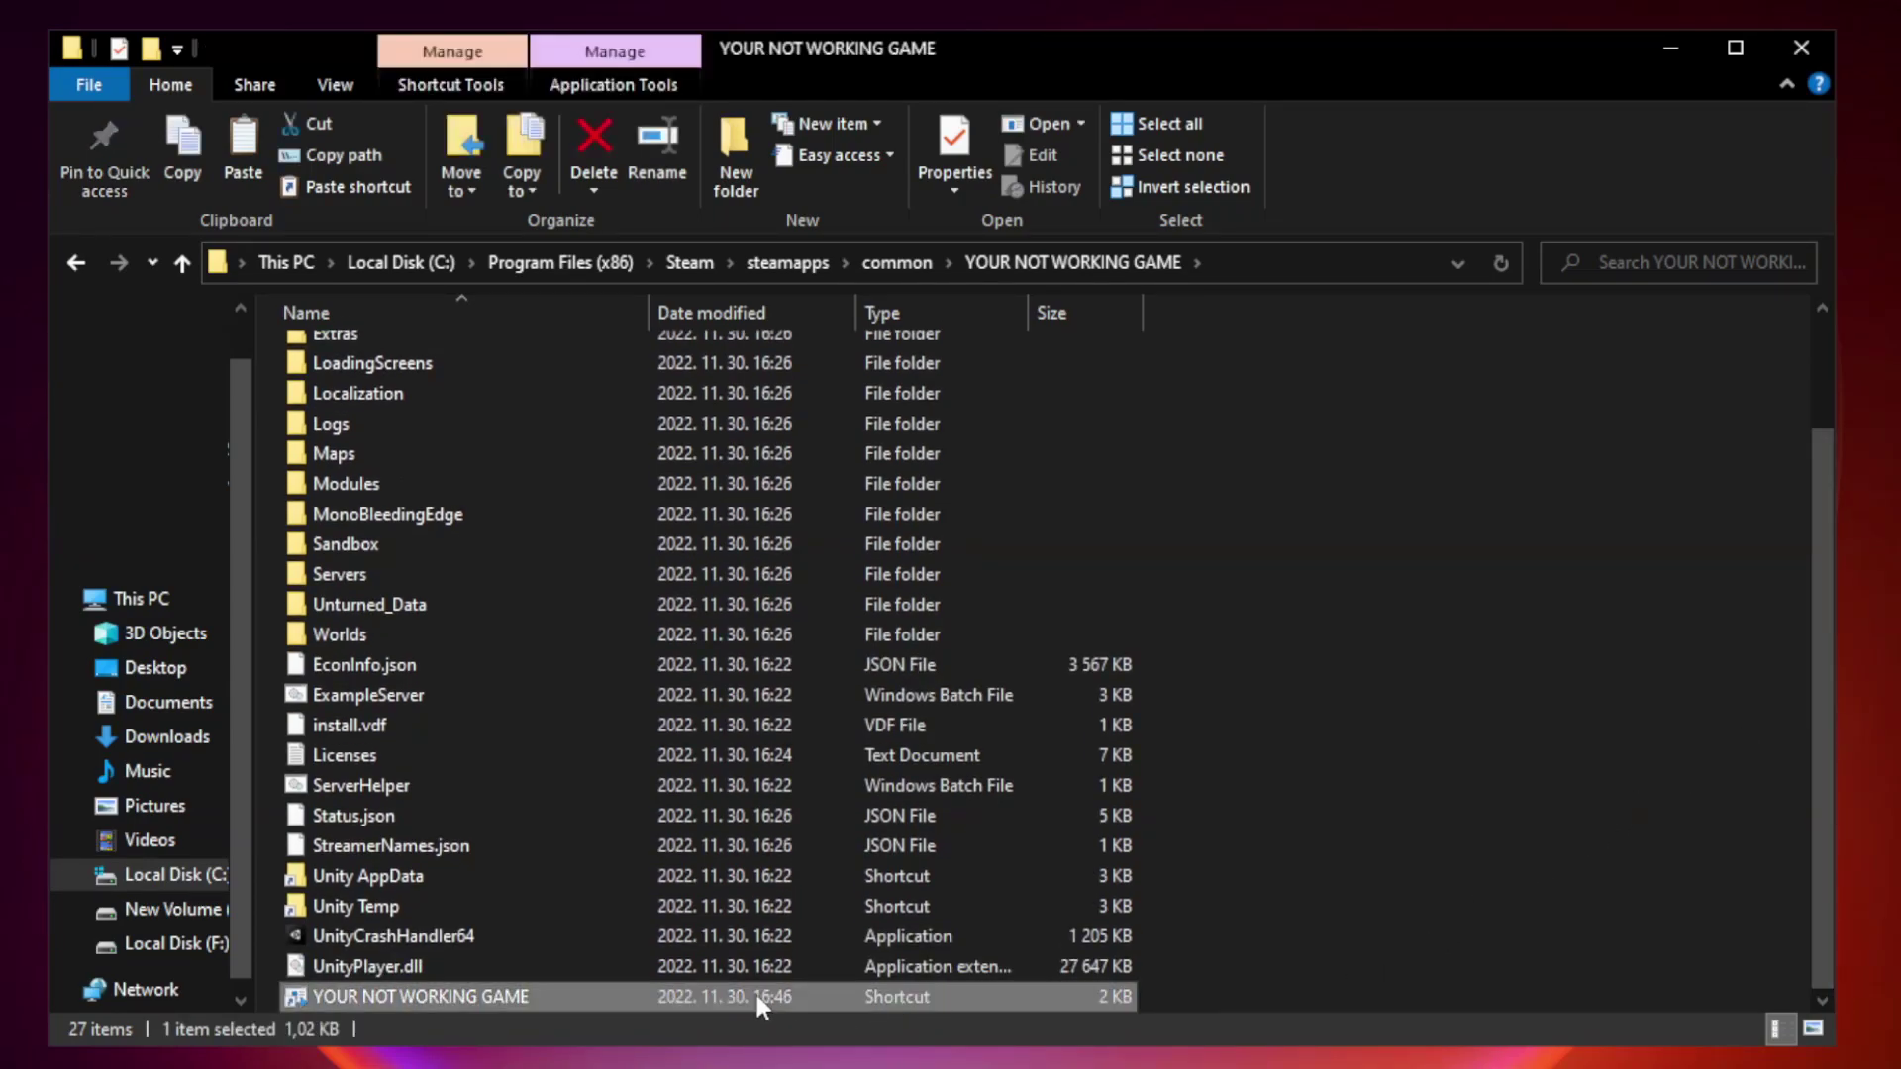
right_click(645, 1002)
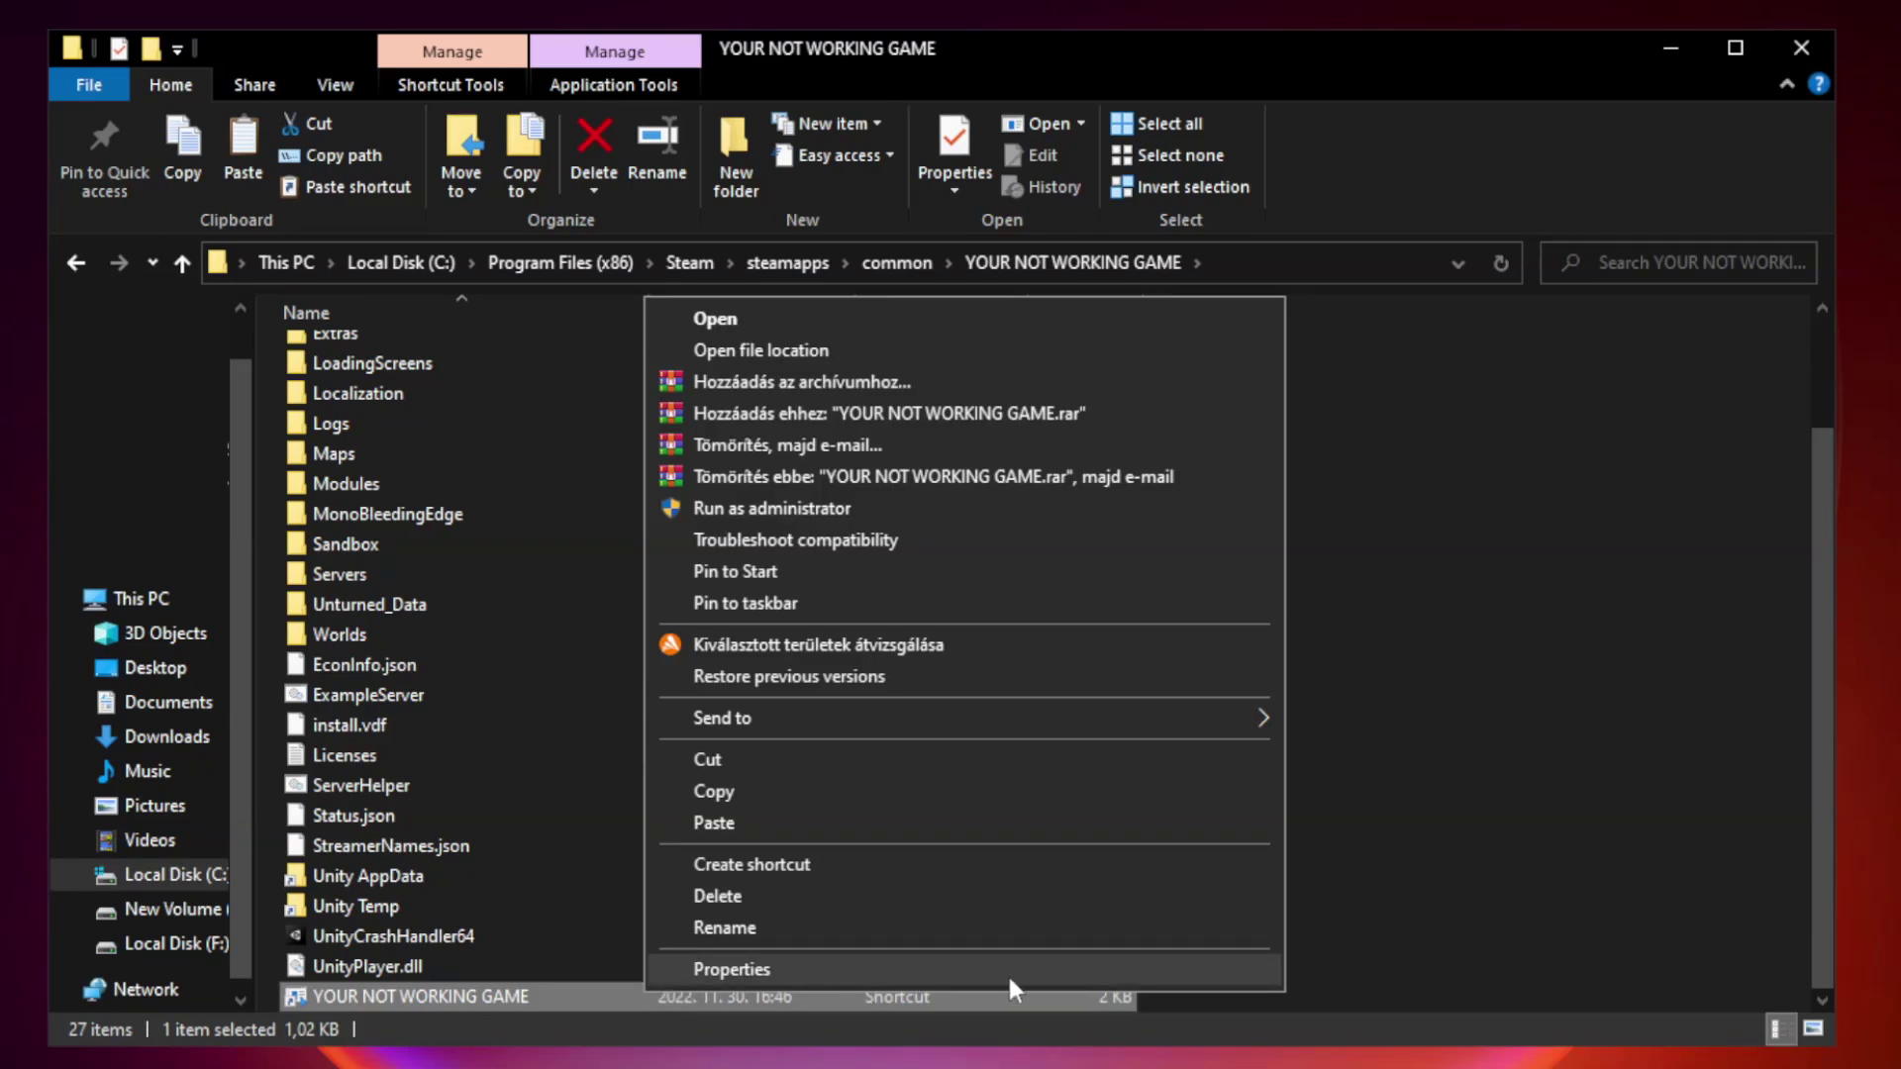
Set the shortcut to Windows 8 compatibility, no fullscreen optimizations, and run as administrator.
click(957, 970)
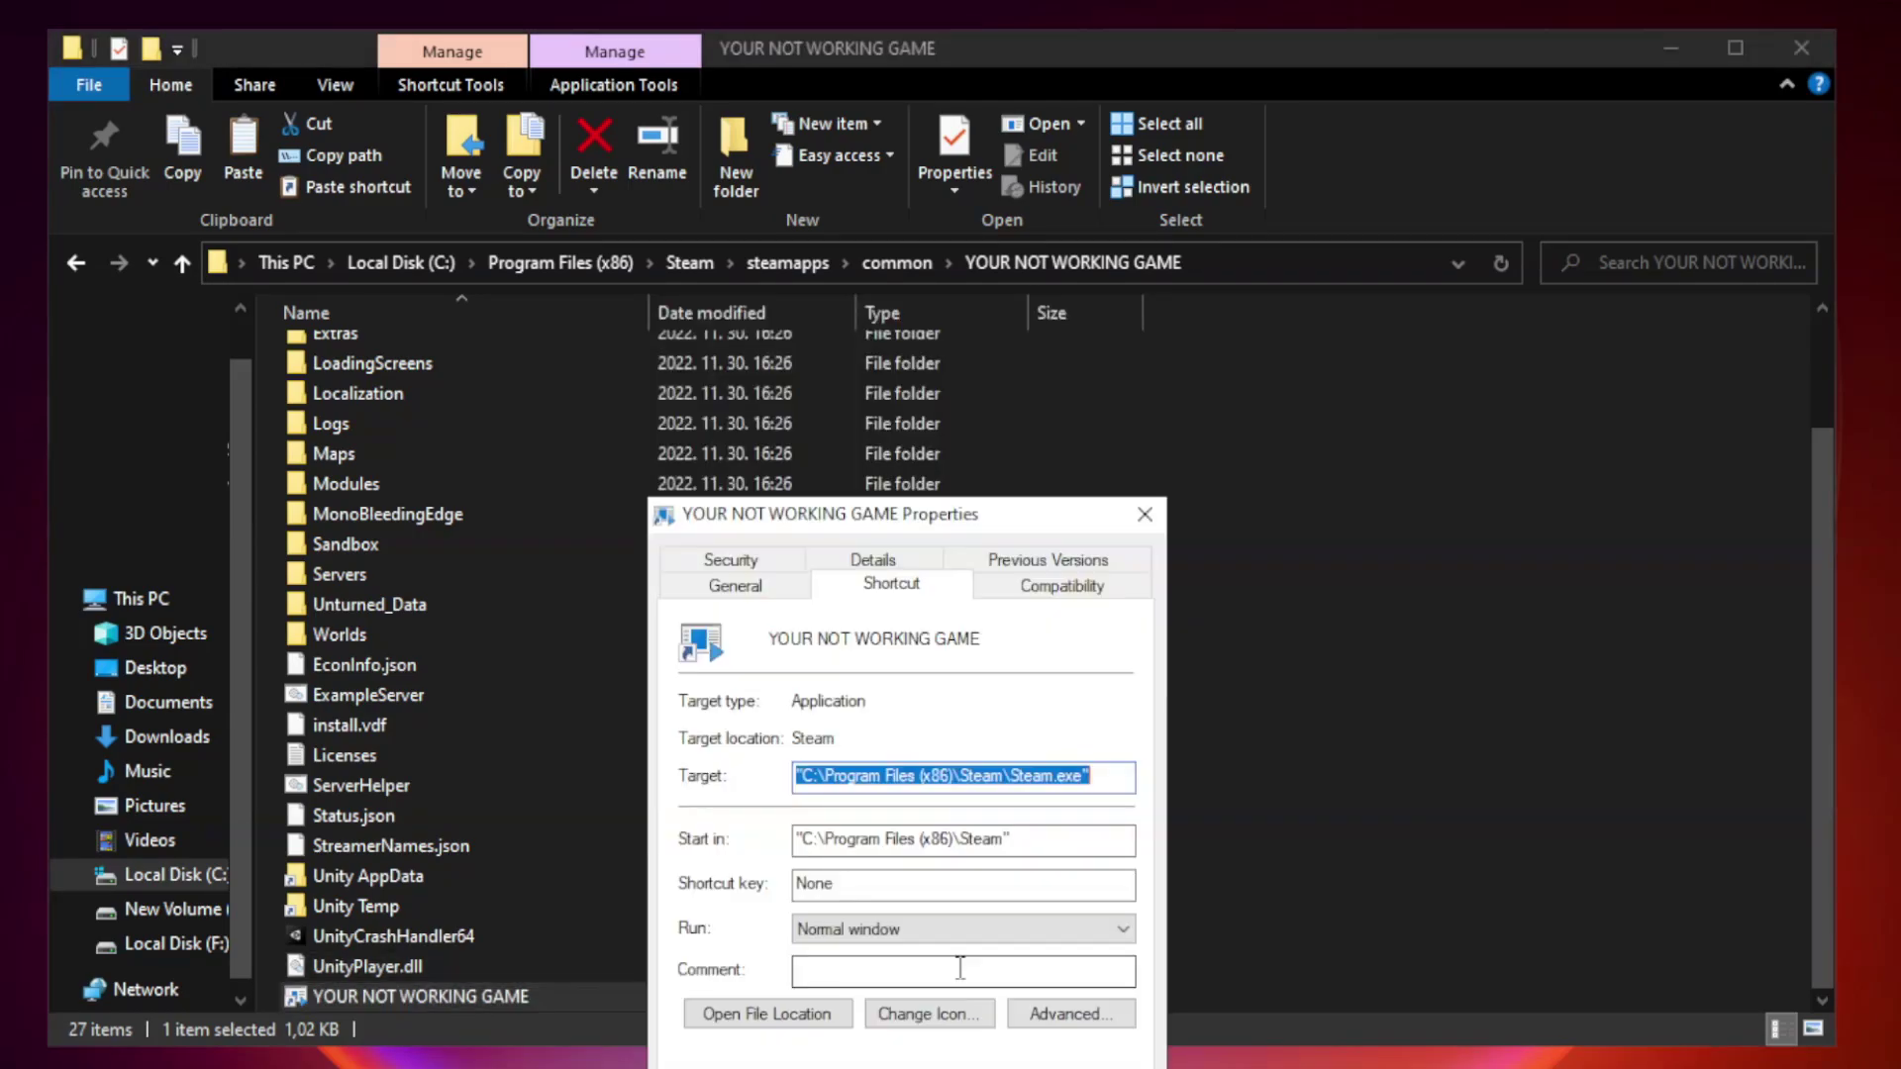
drag(944, 525, 943, 215)
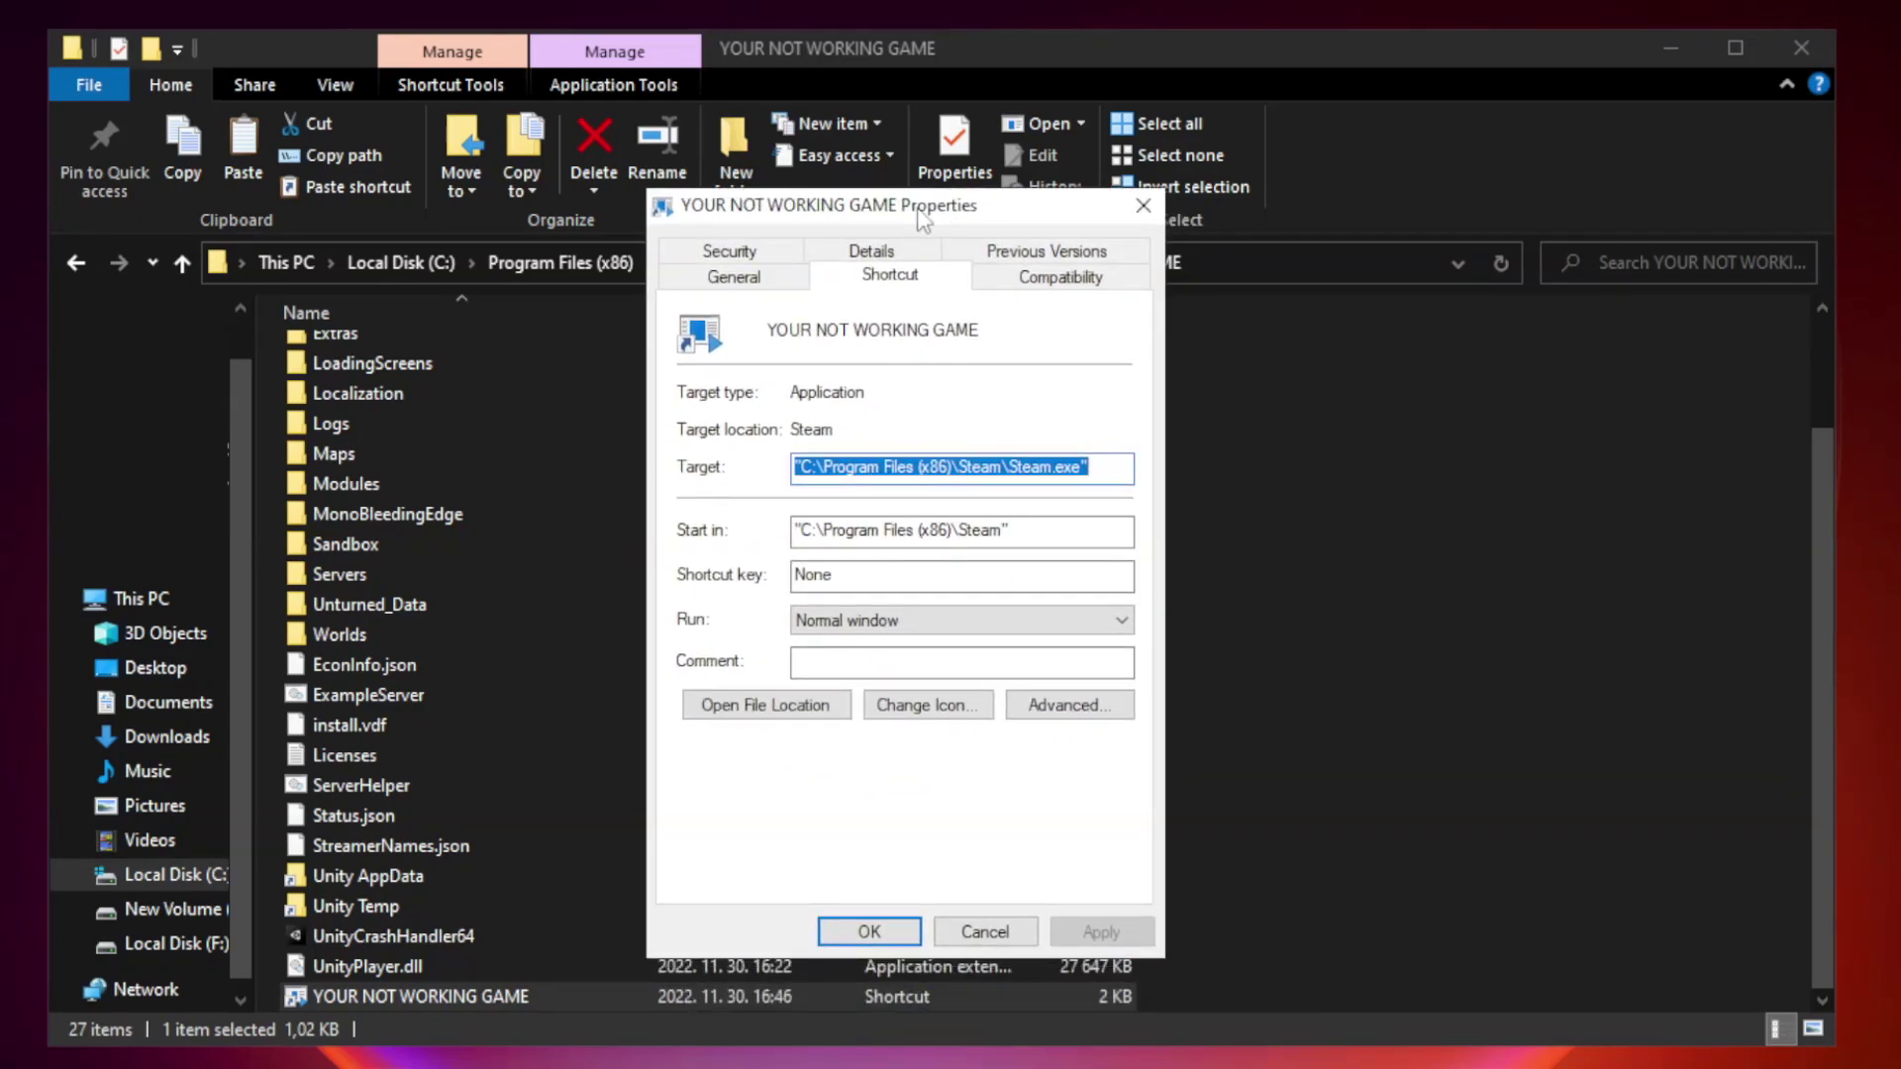
click(1056, 287)
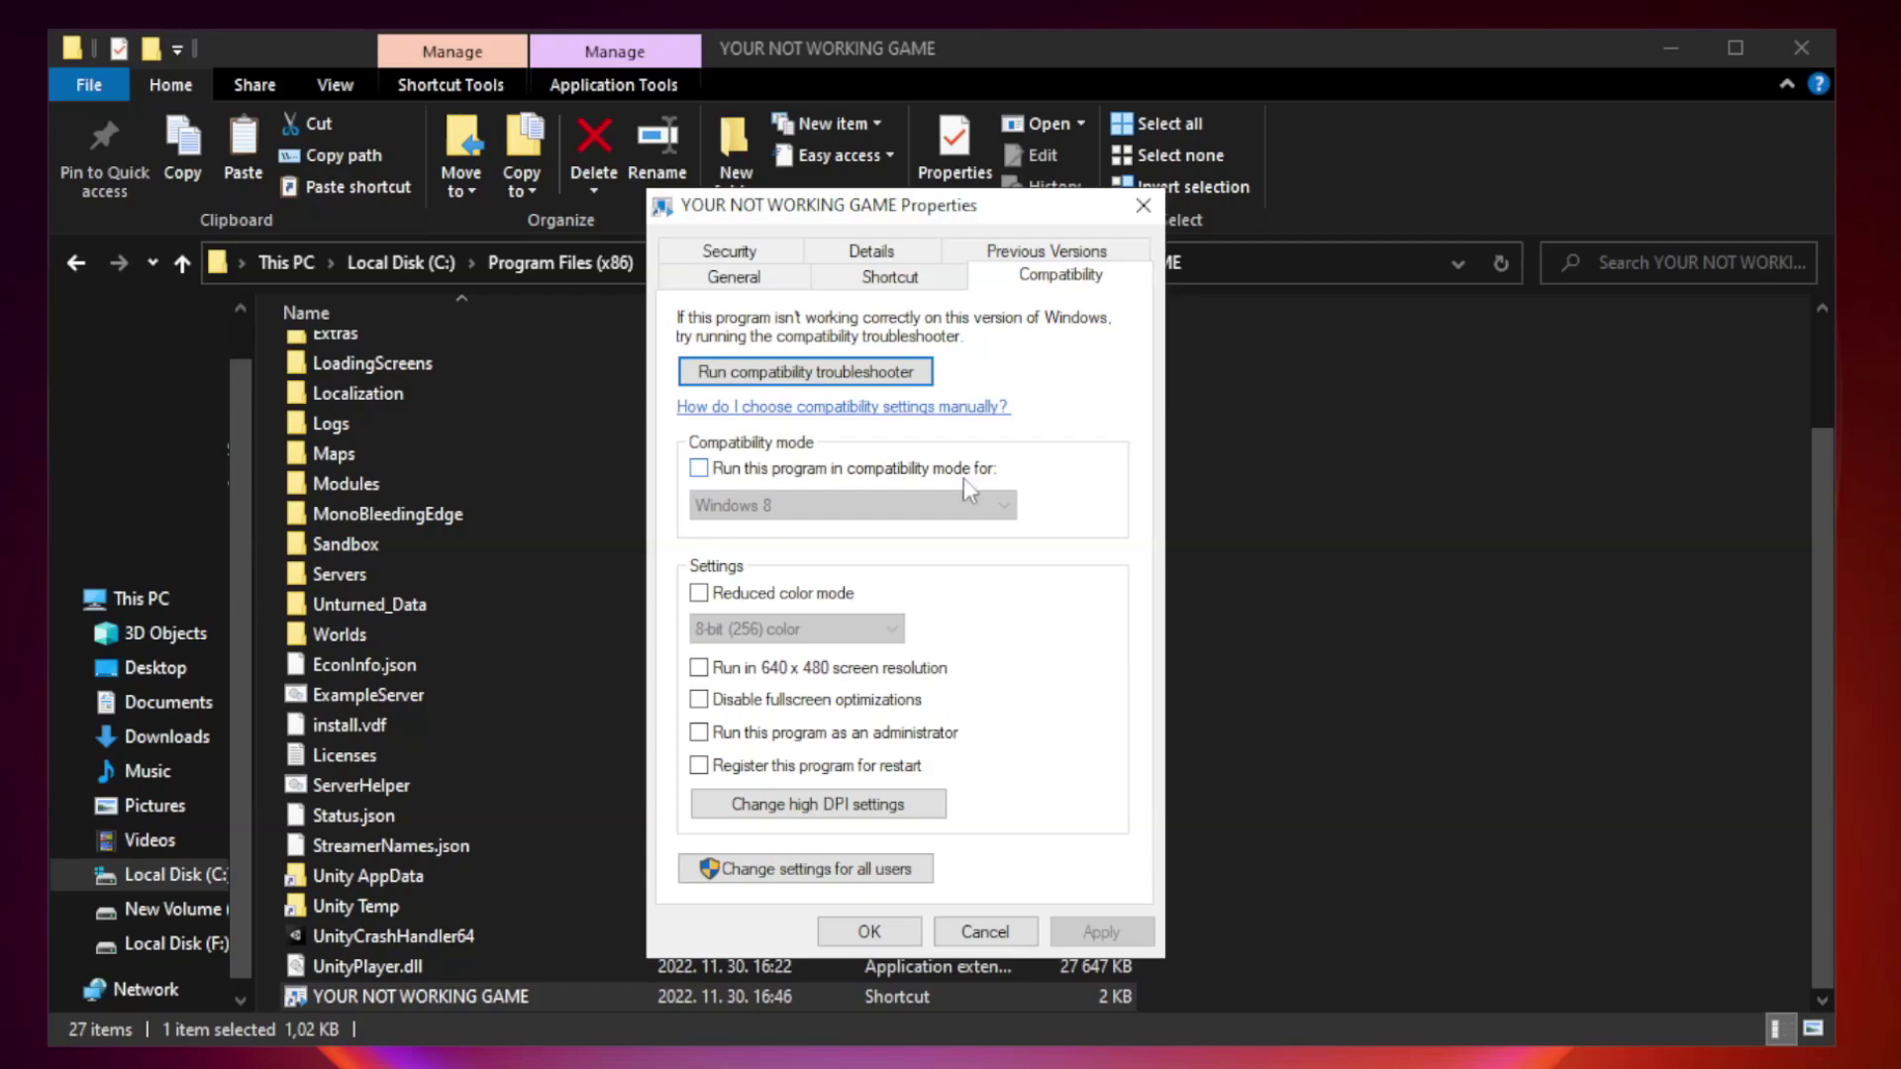
click(759, 472)
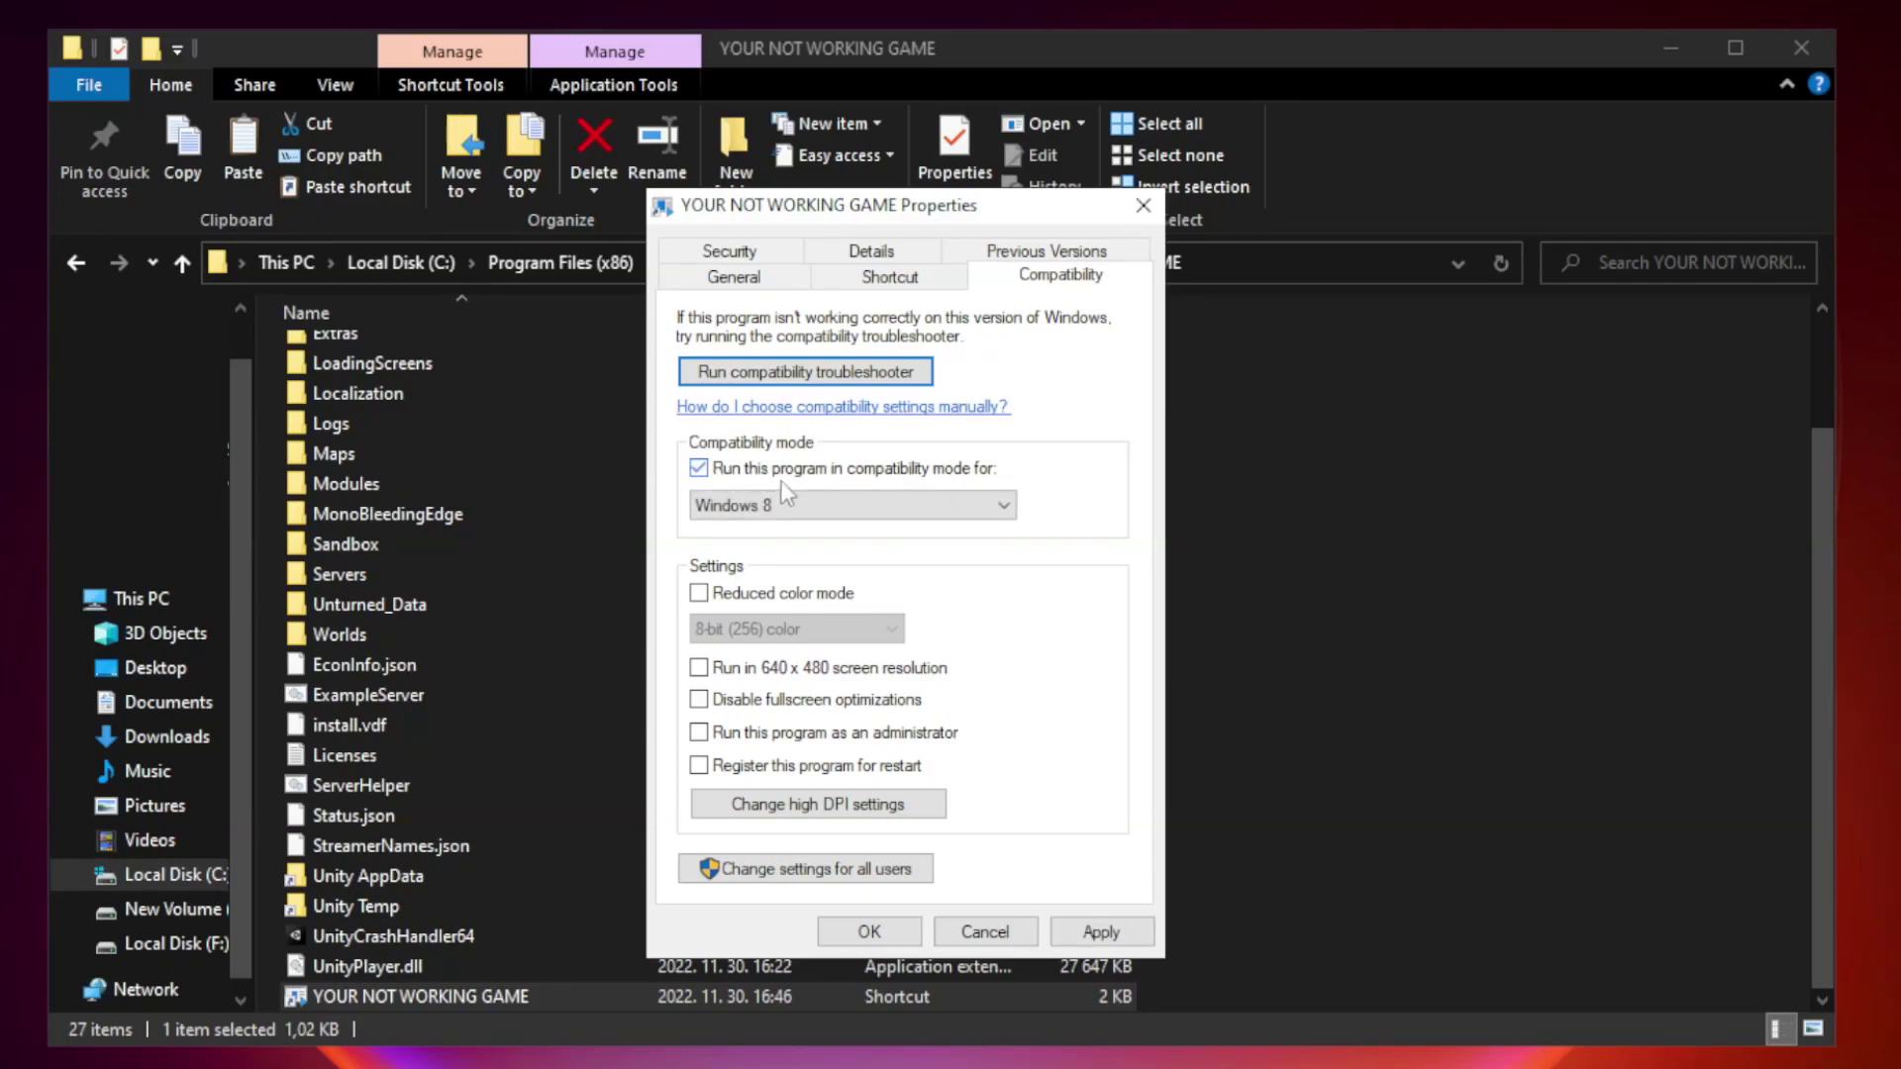
click(846, 507)
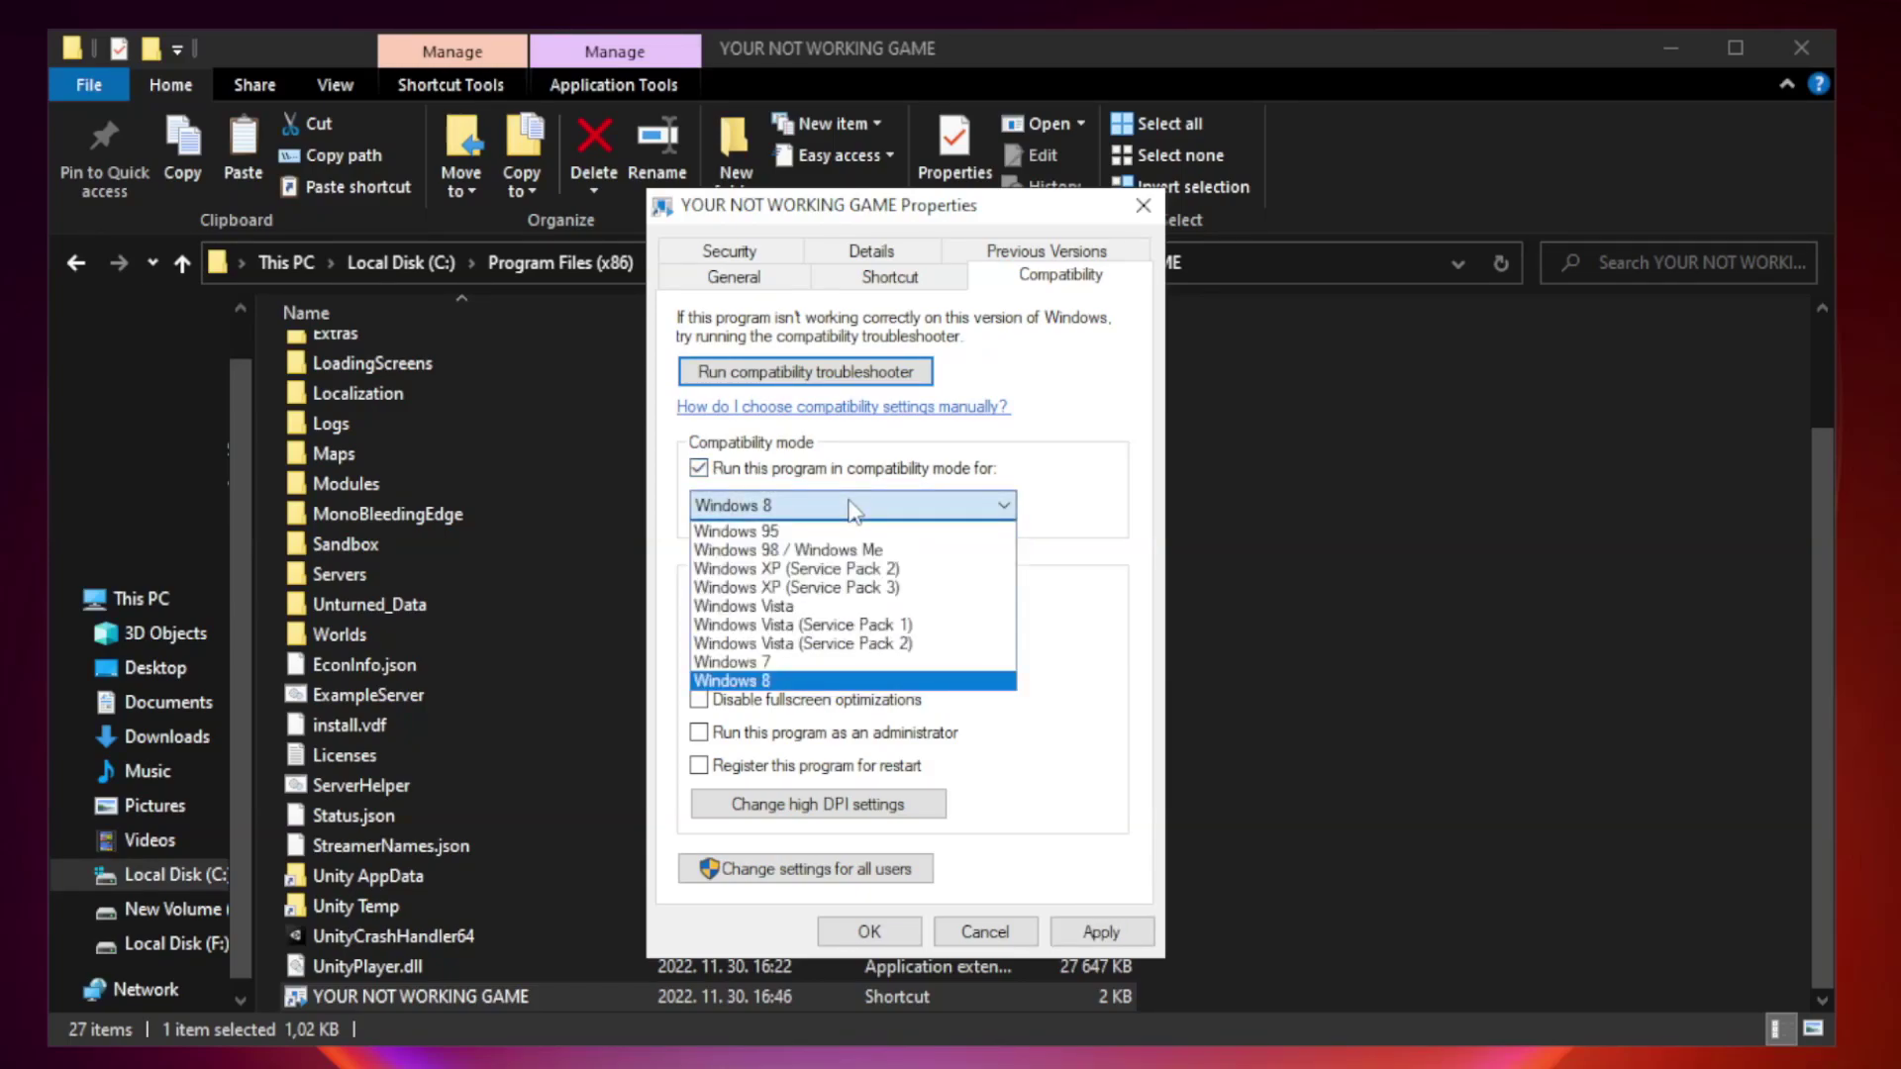
click(803, 681)
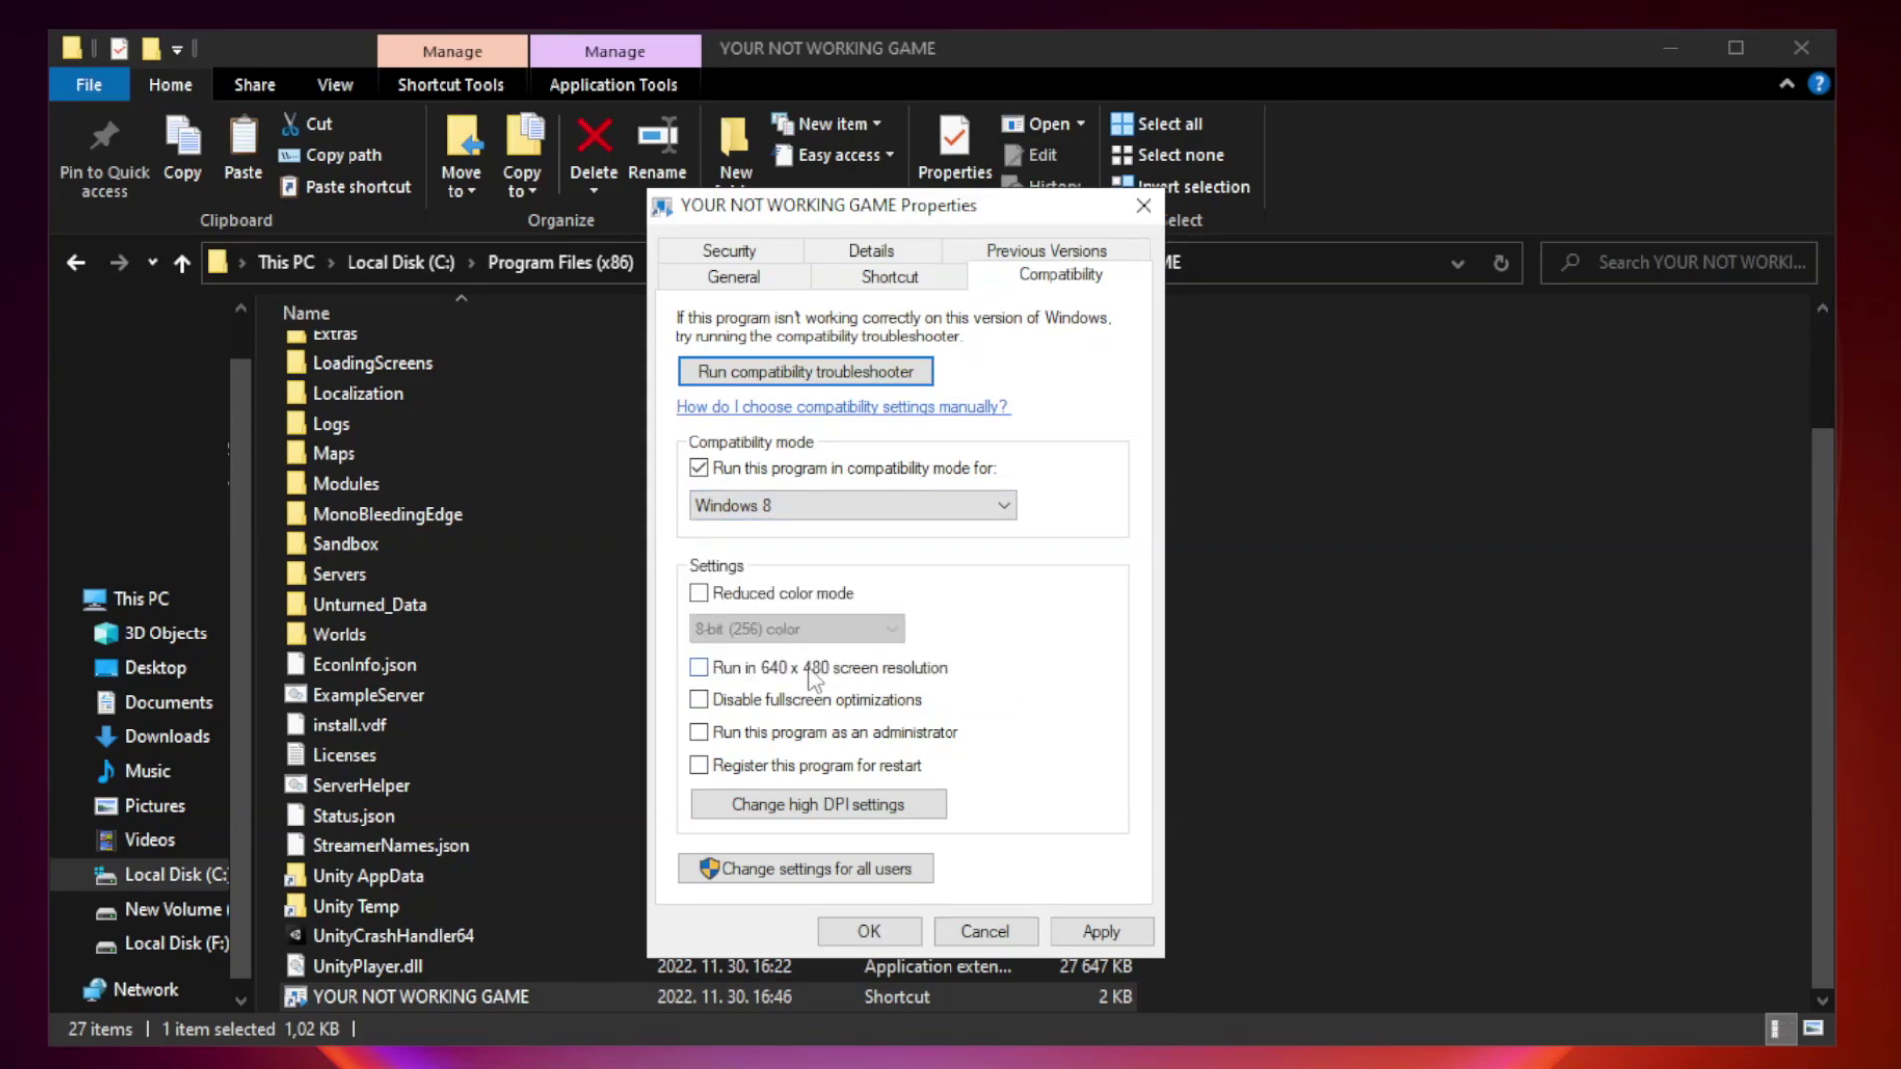
click(745, 703)
click(750, 740)
click(1115, 934)
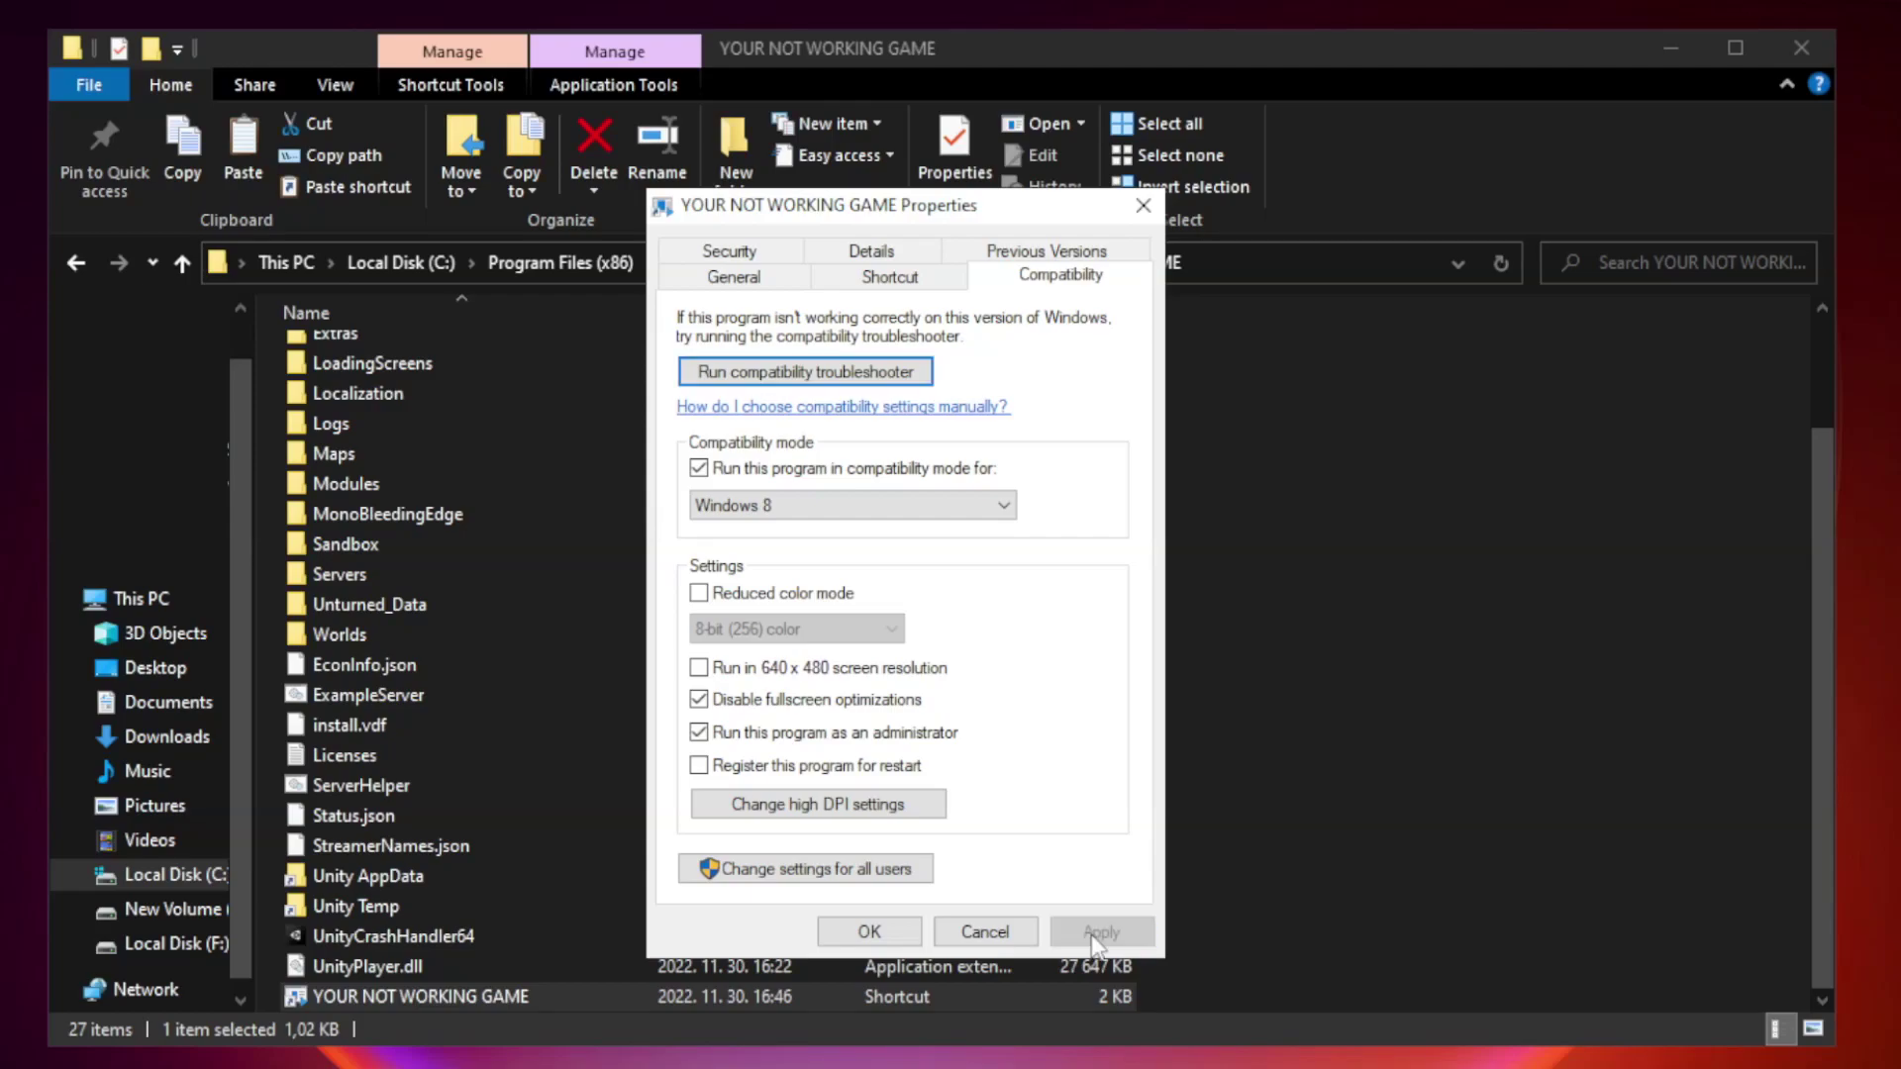
click(868, 932)
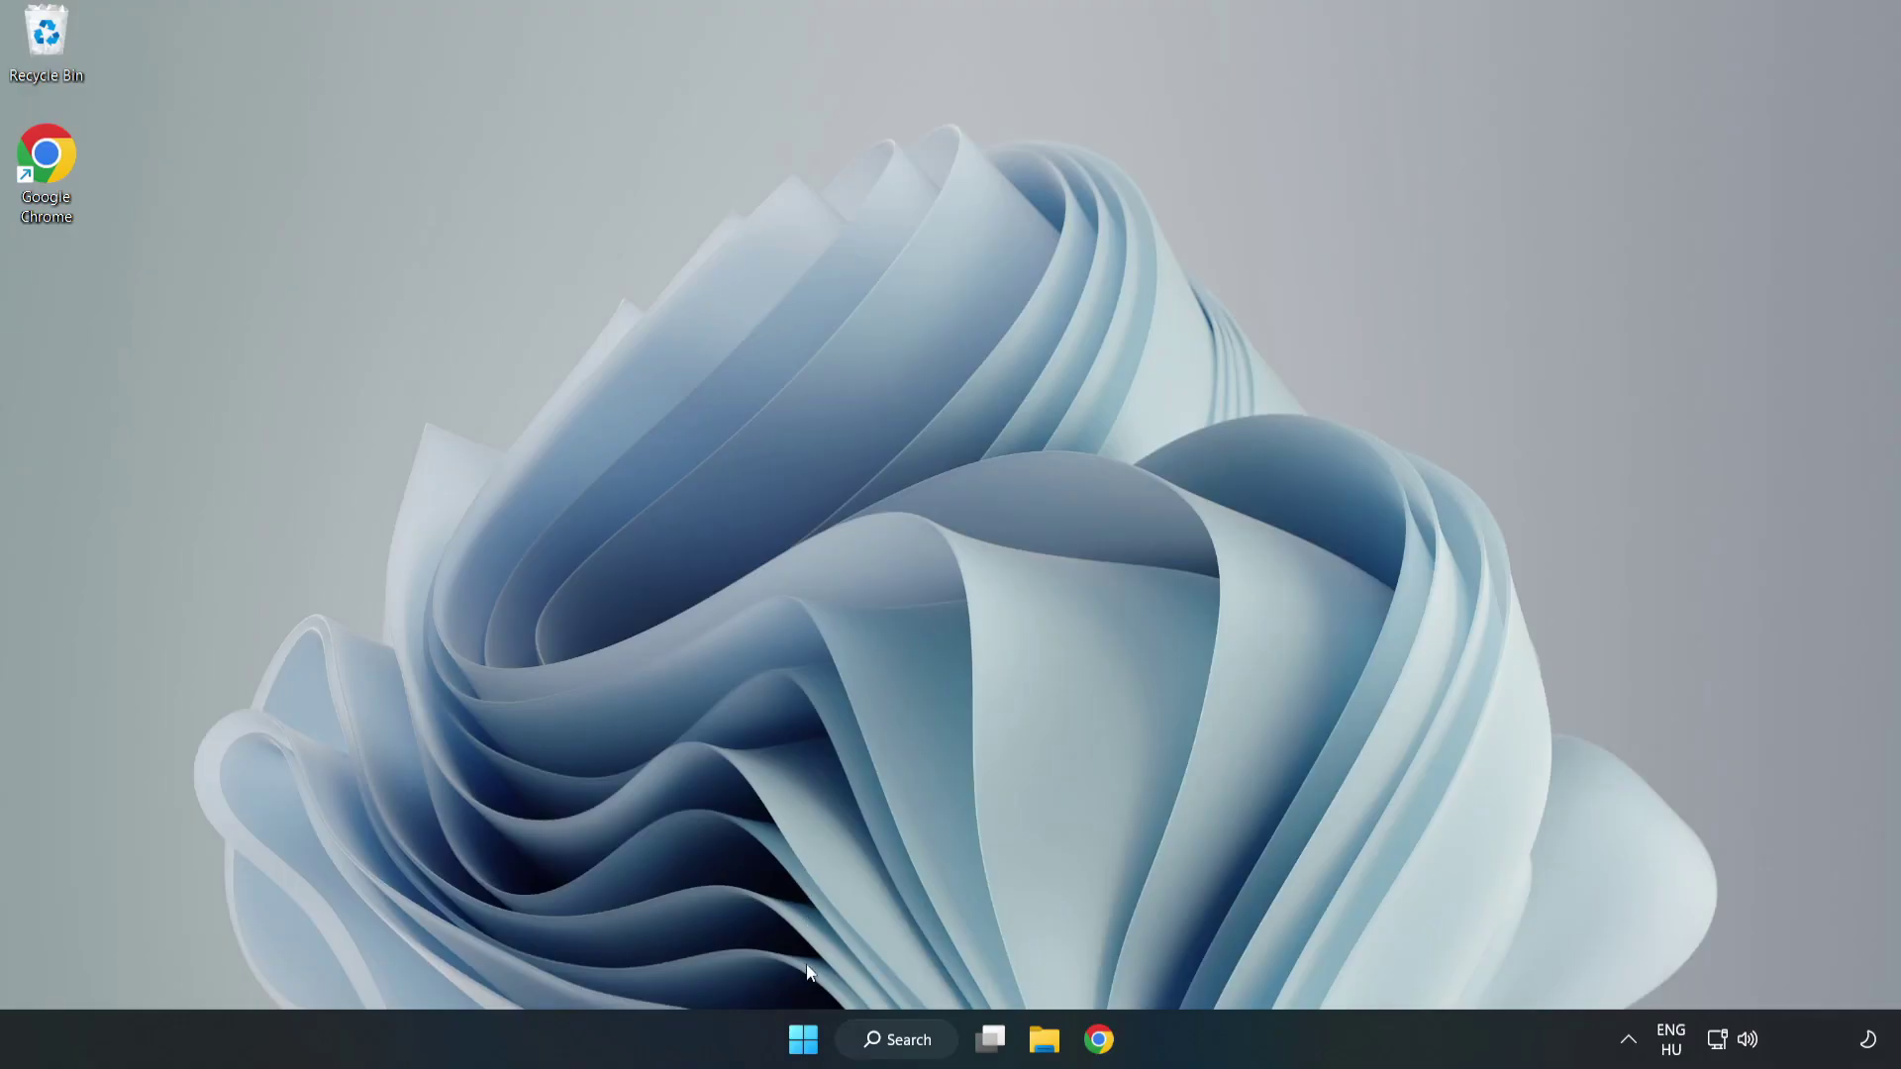
In Task Manager's Startup apps, disable Cortana and Microsoft Edge.
right_click(807, 1046)
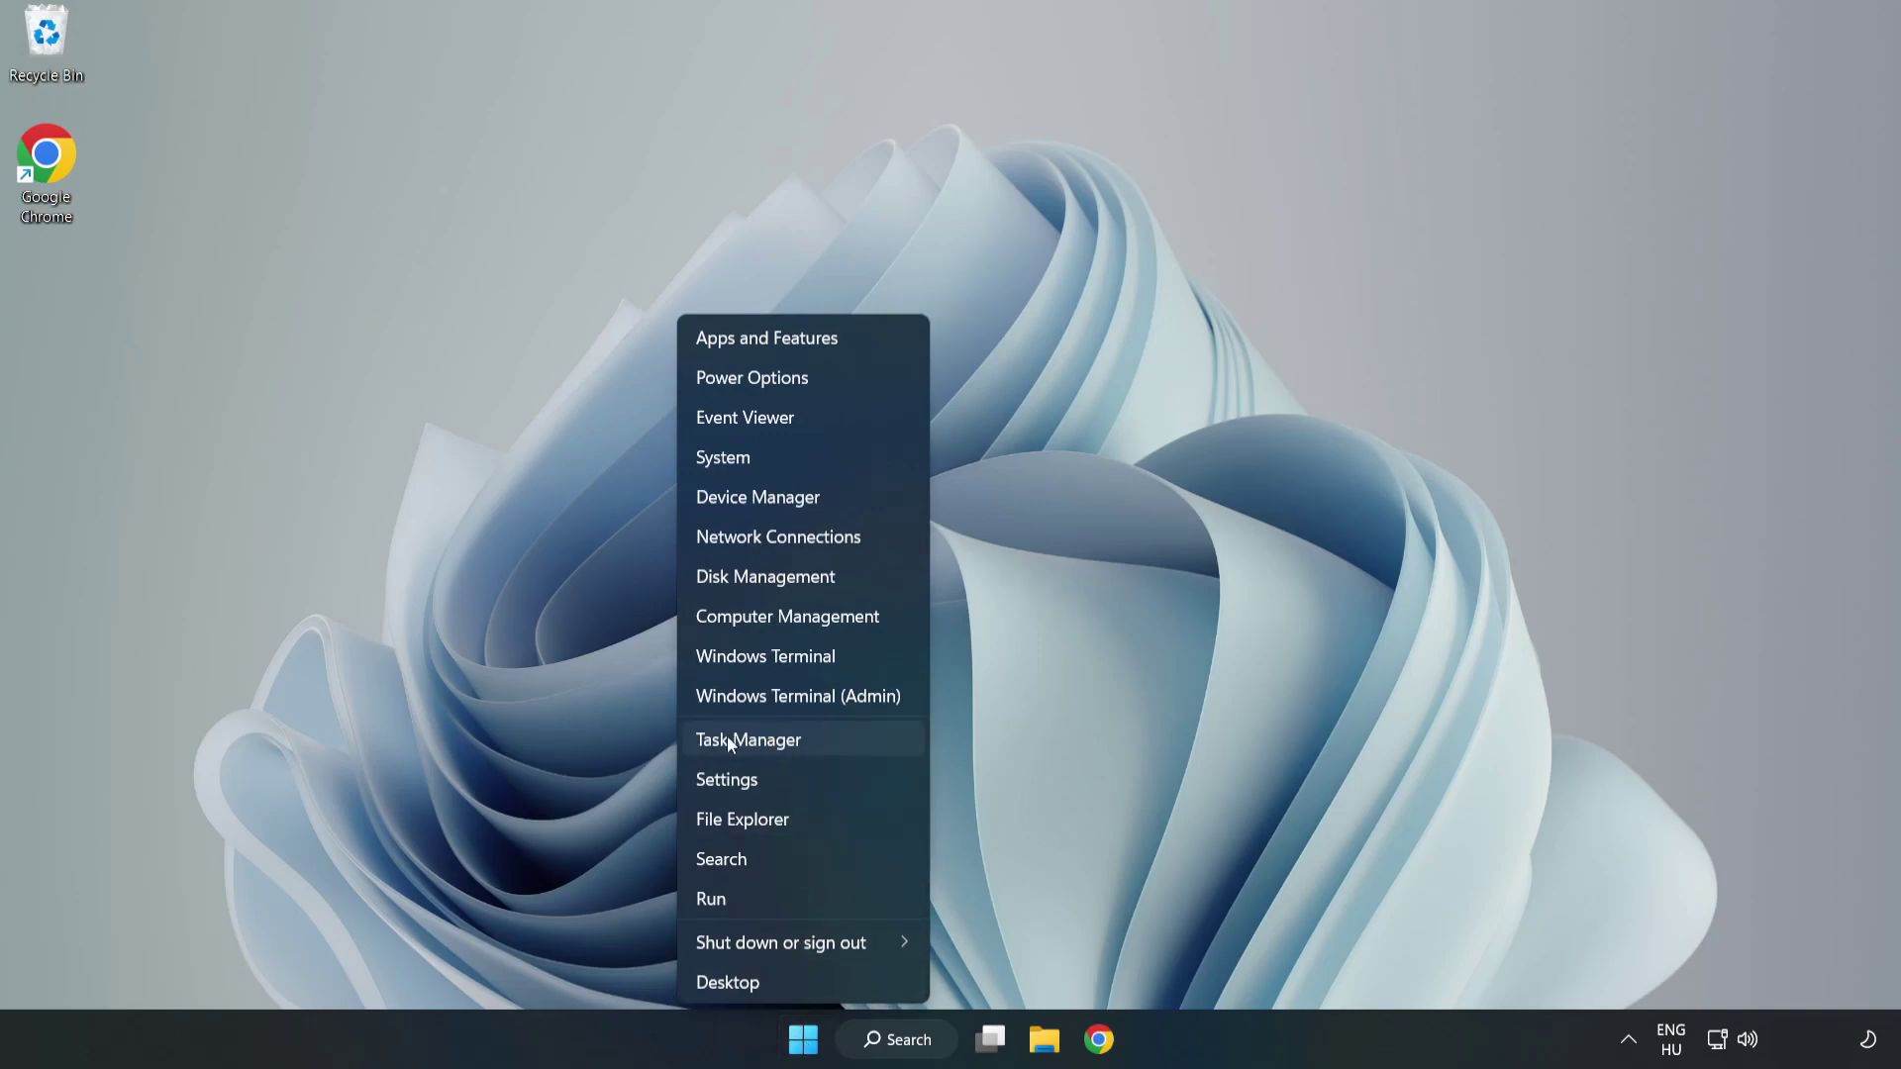
click(801, 743)
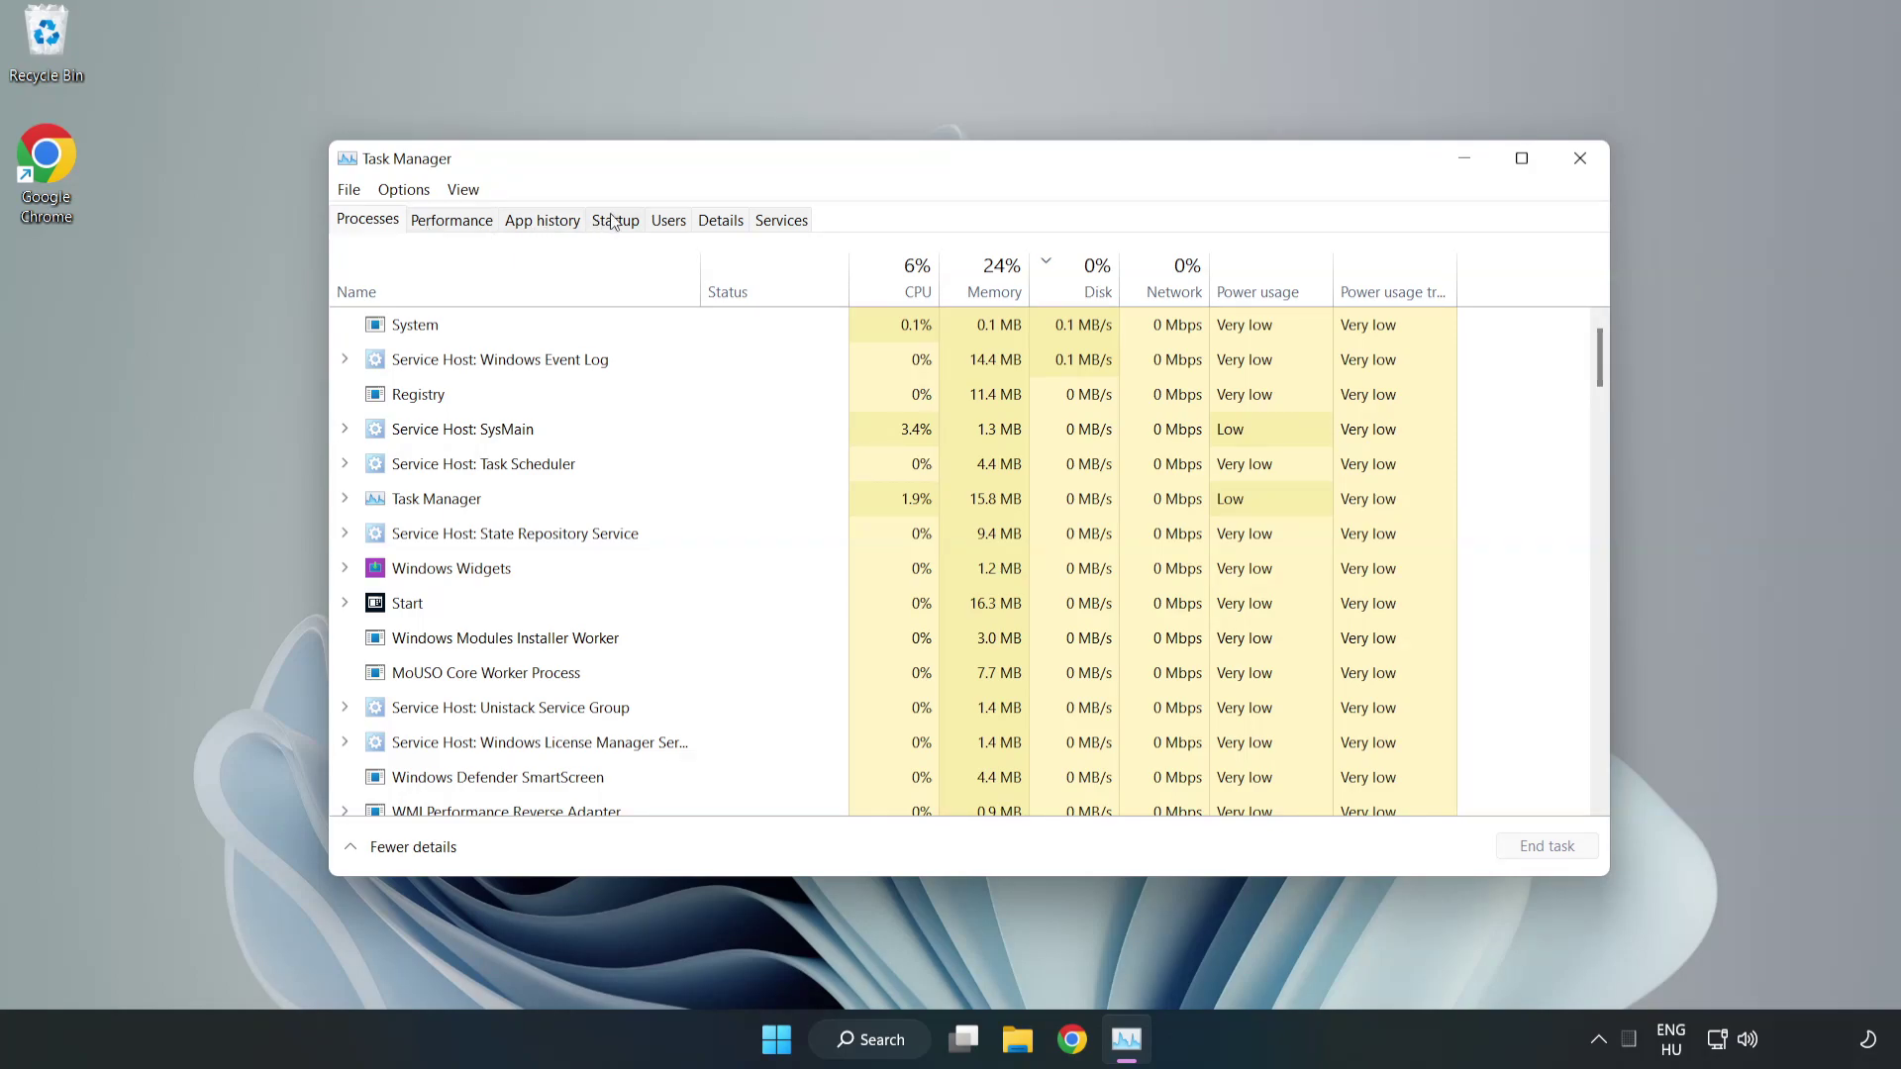
click(616, 222)
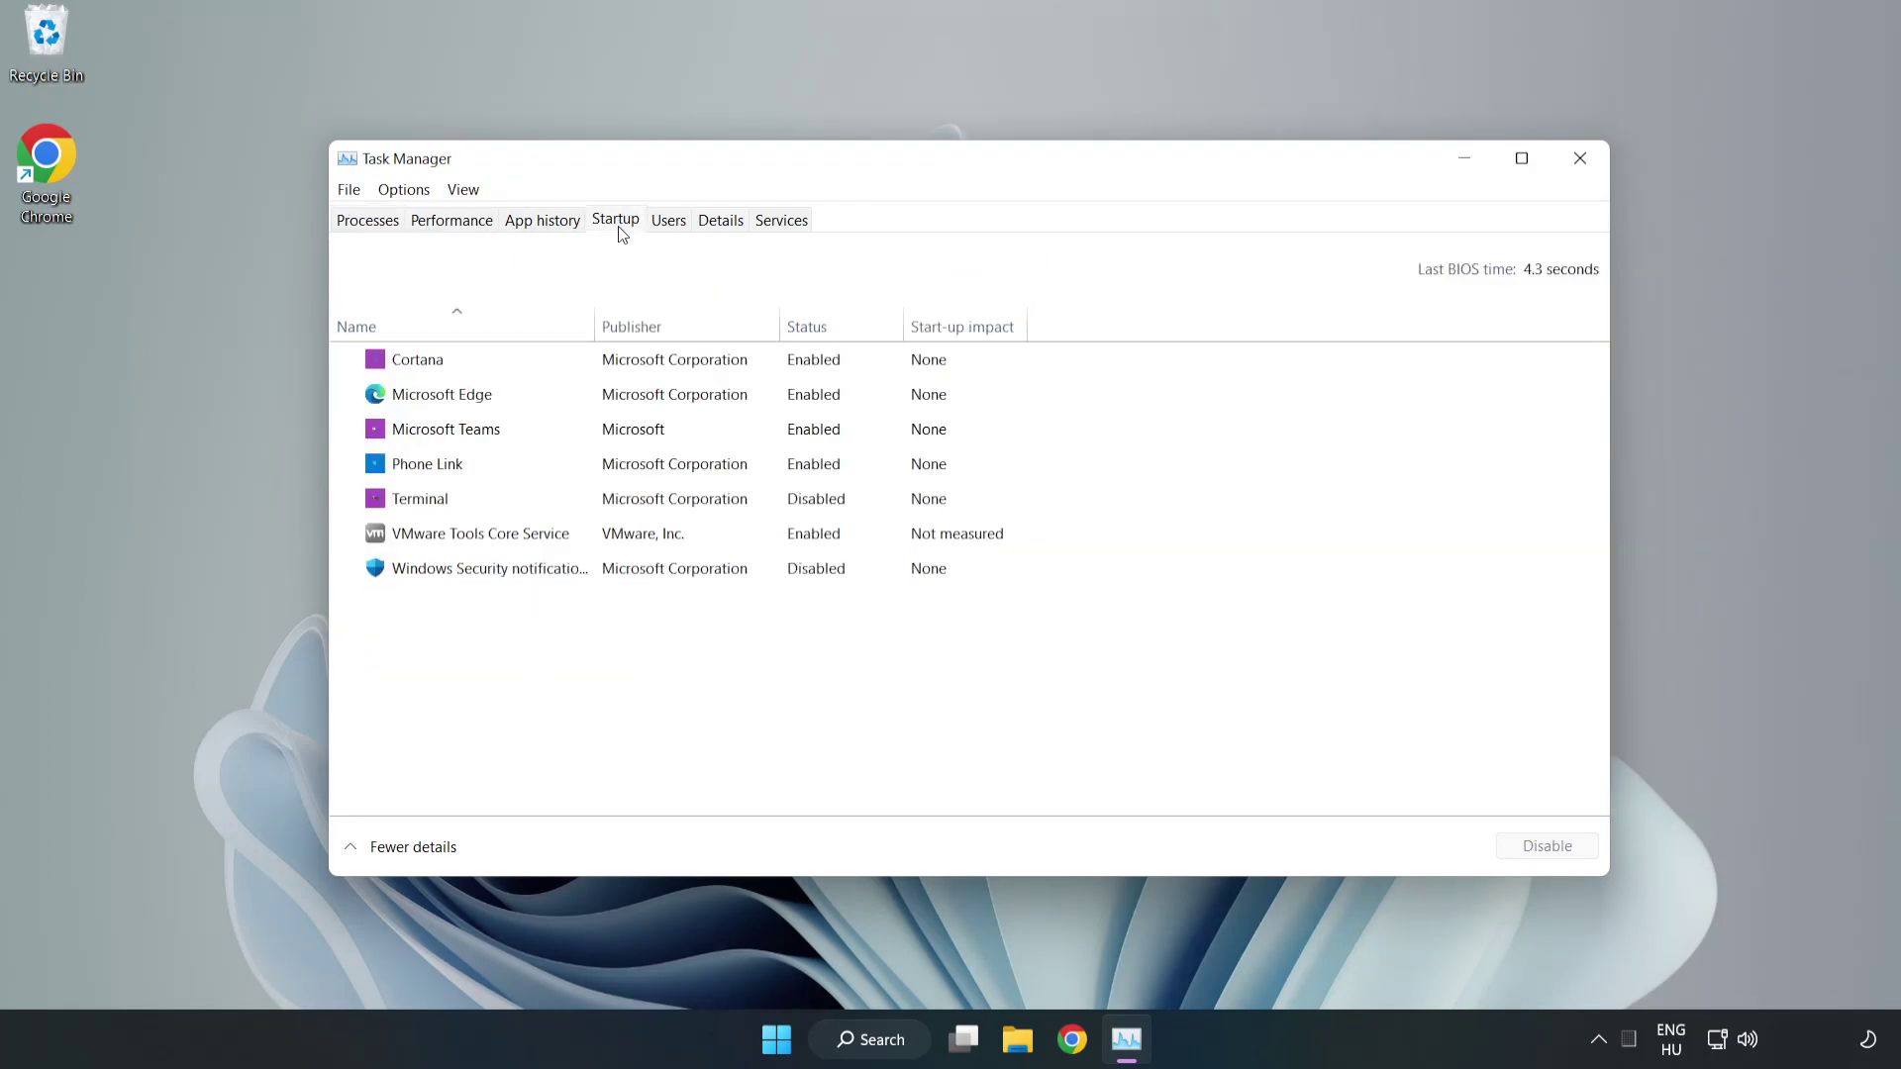
click(655, 372)
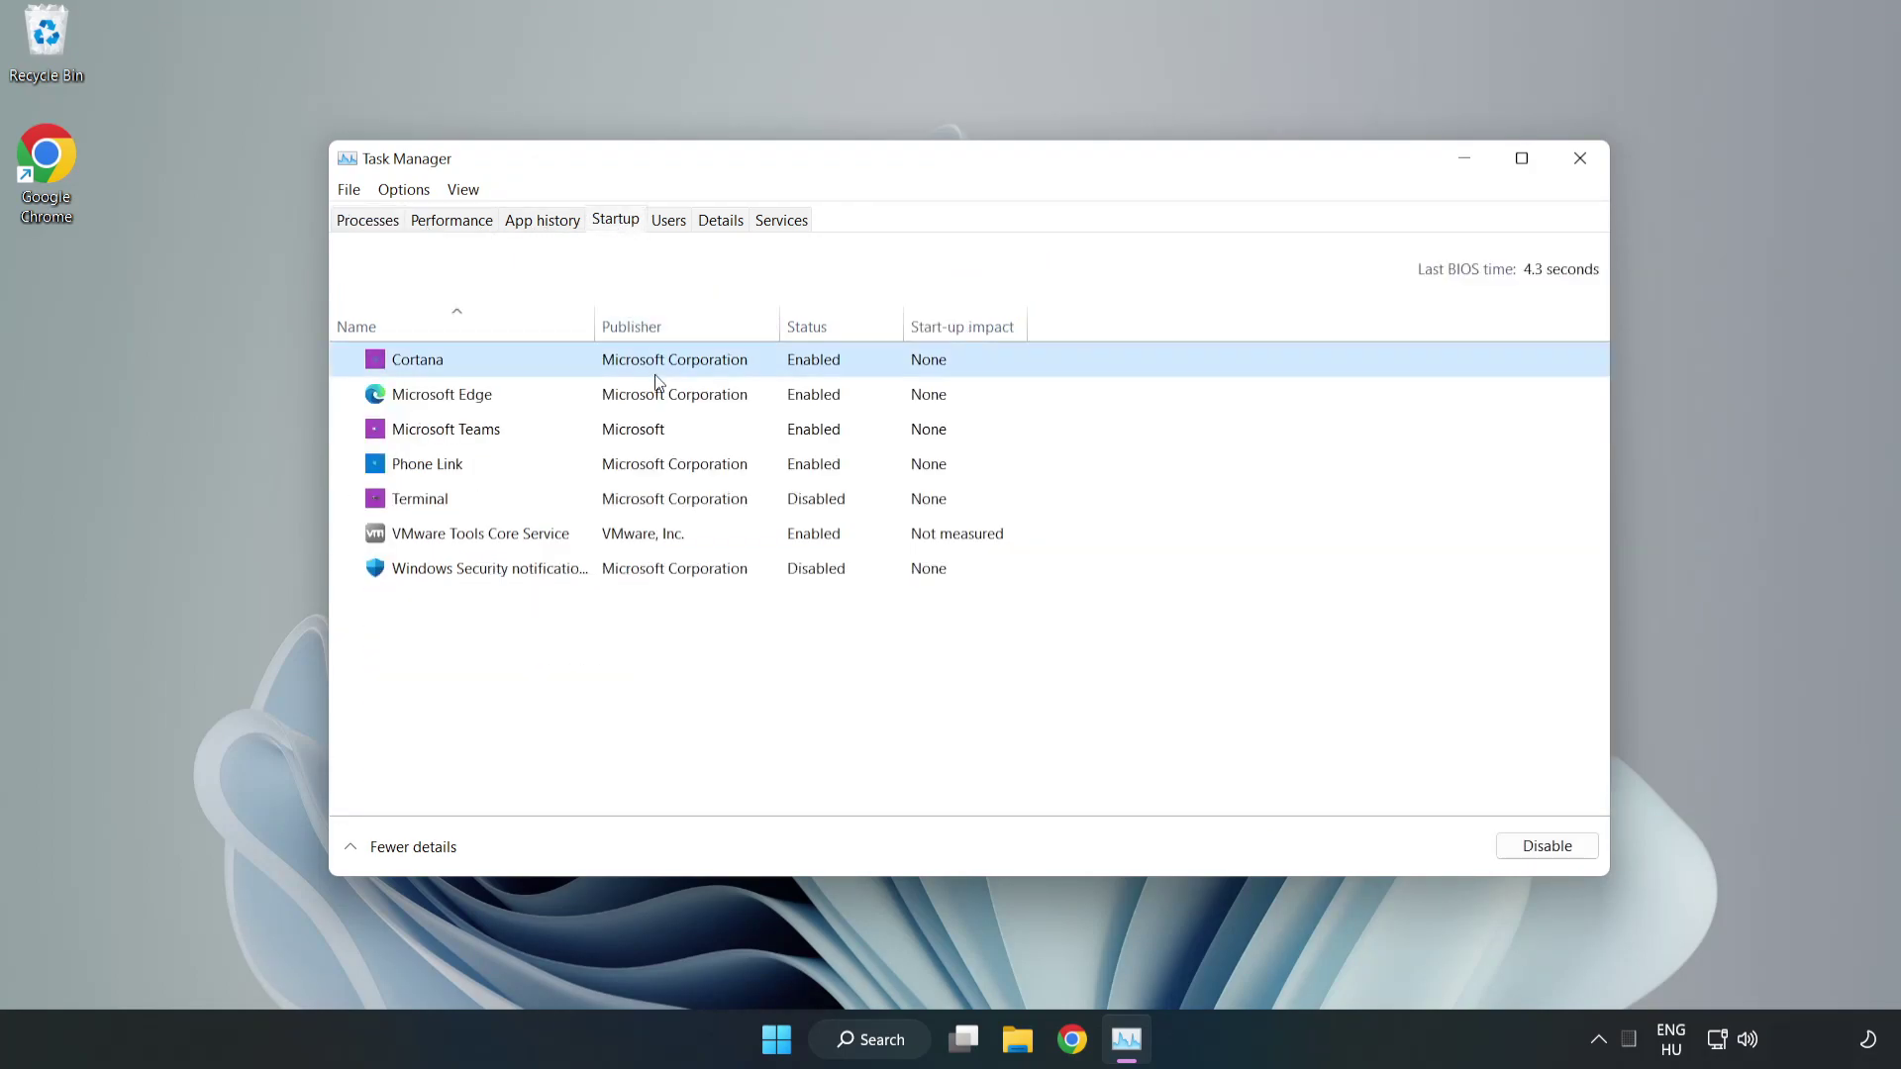
click(1534, 846)
click(821, 393)
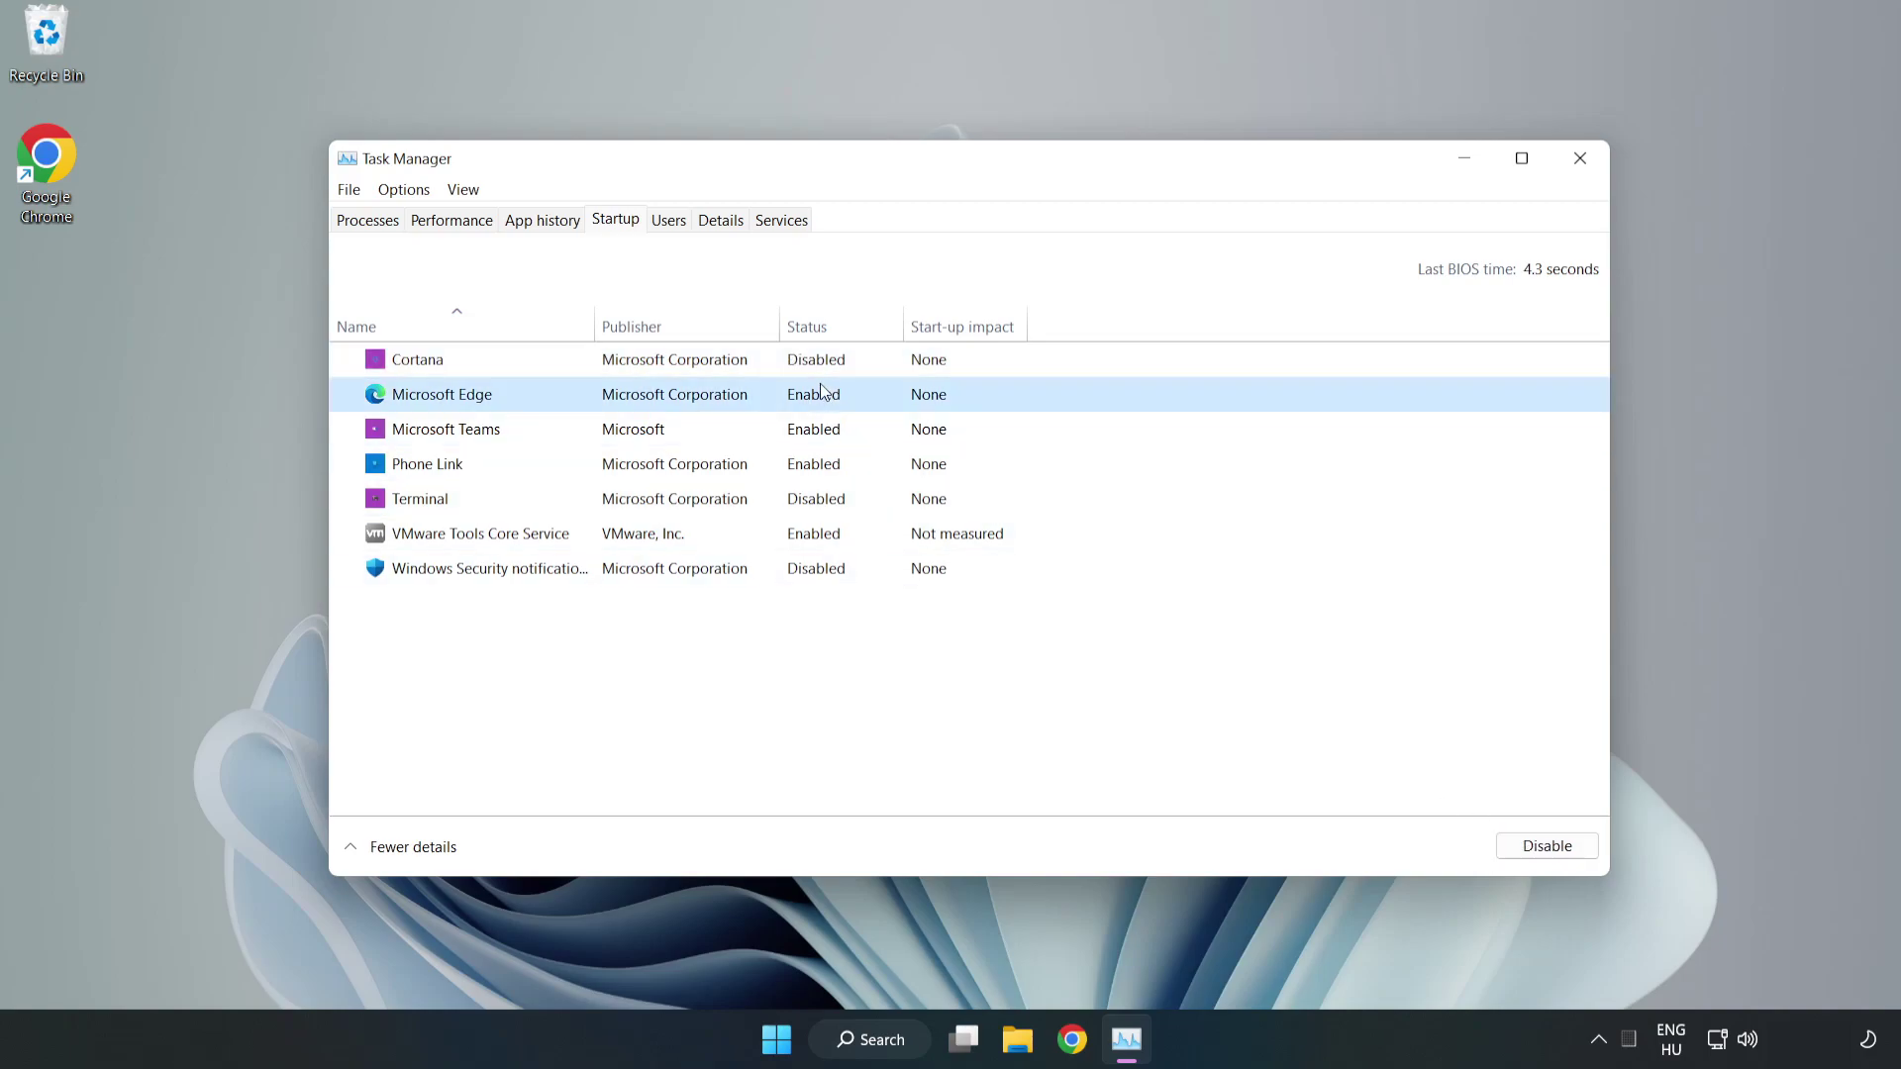
click(1530, 844)
Disable Microsoft Teams and Phone Link at startup, then close Task Manager.
click(662, 432)
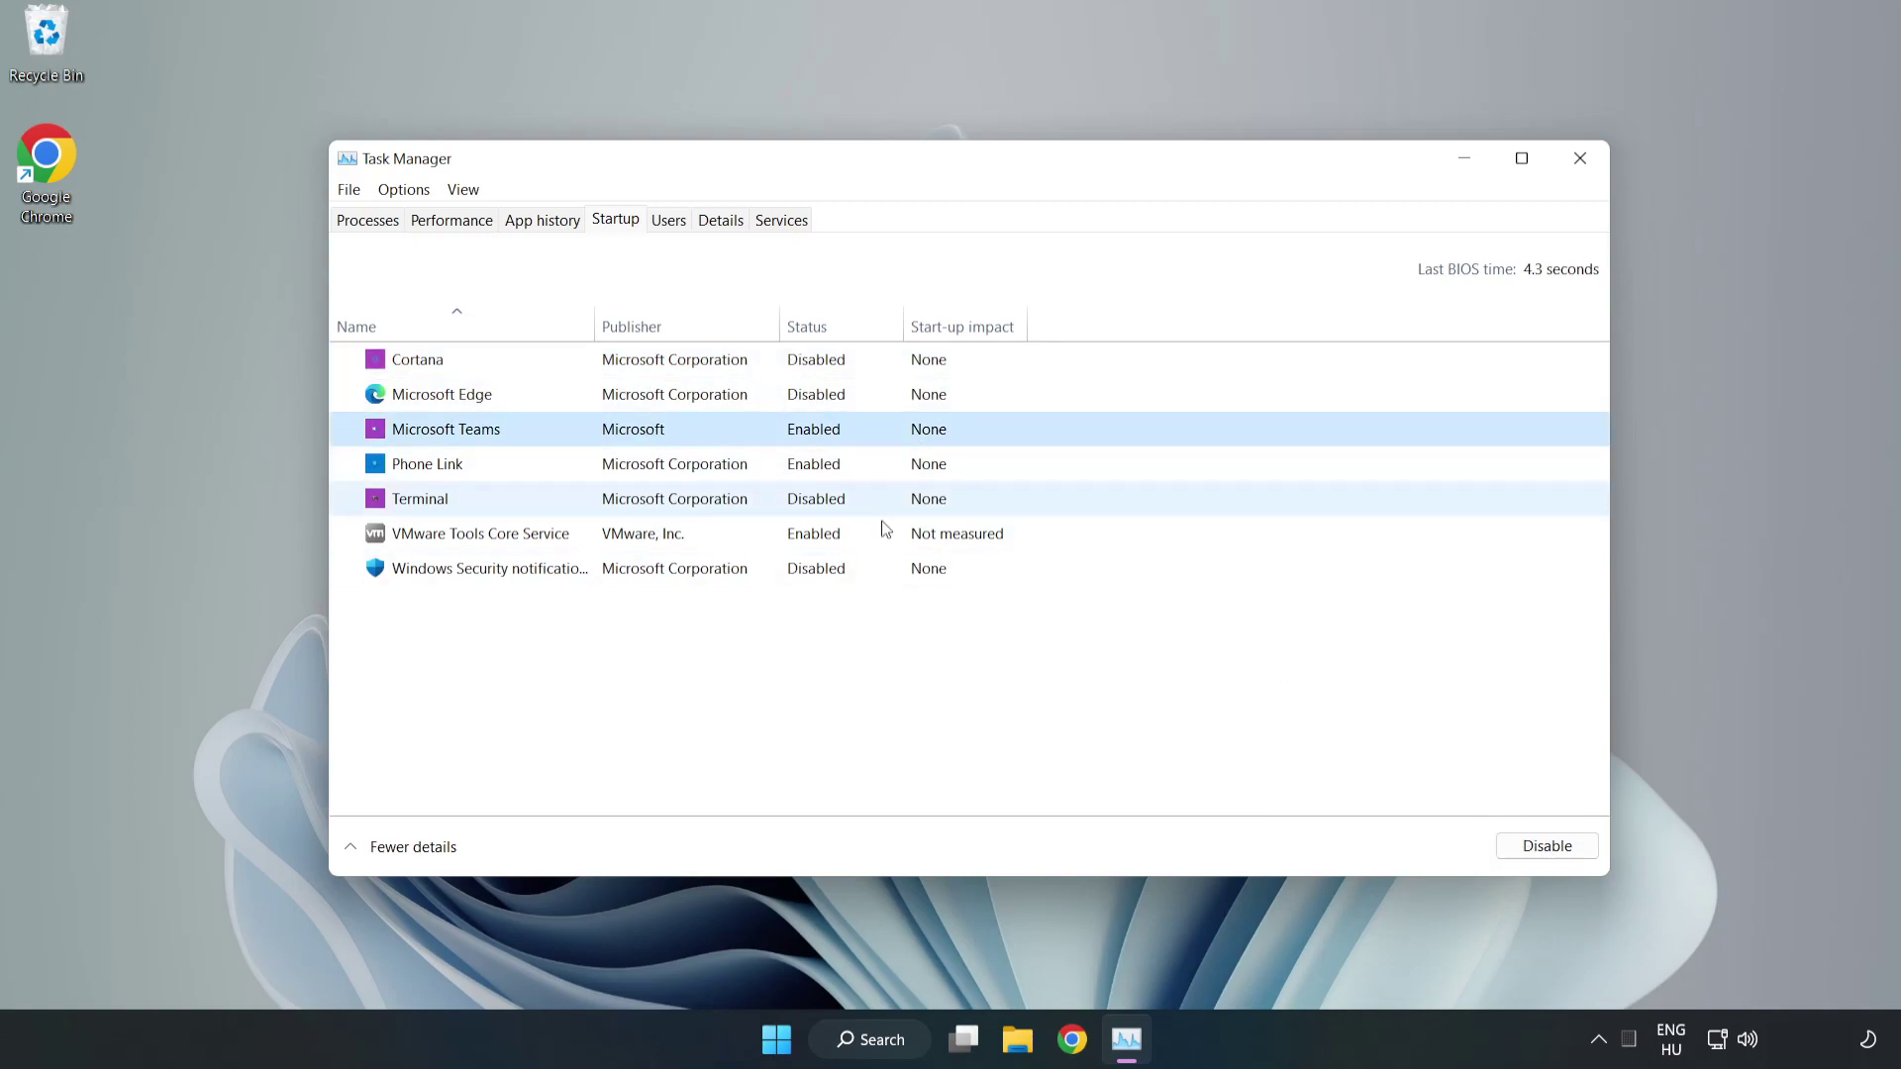
click(1545, 846)
click(636, 471)
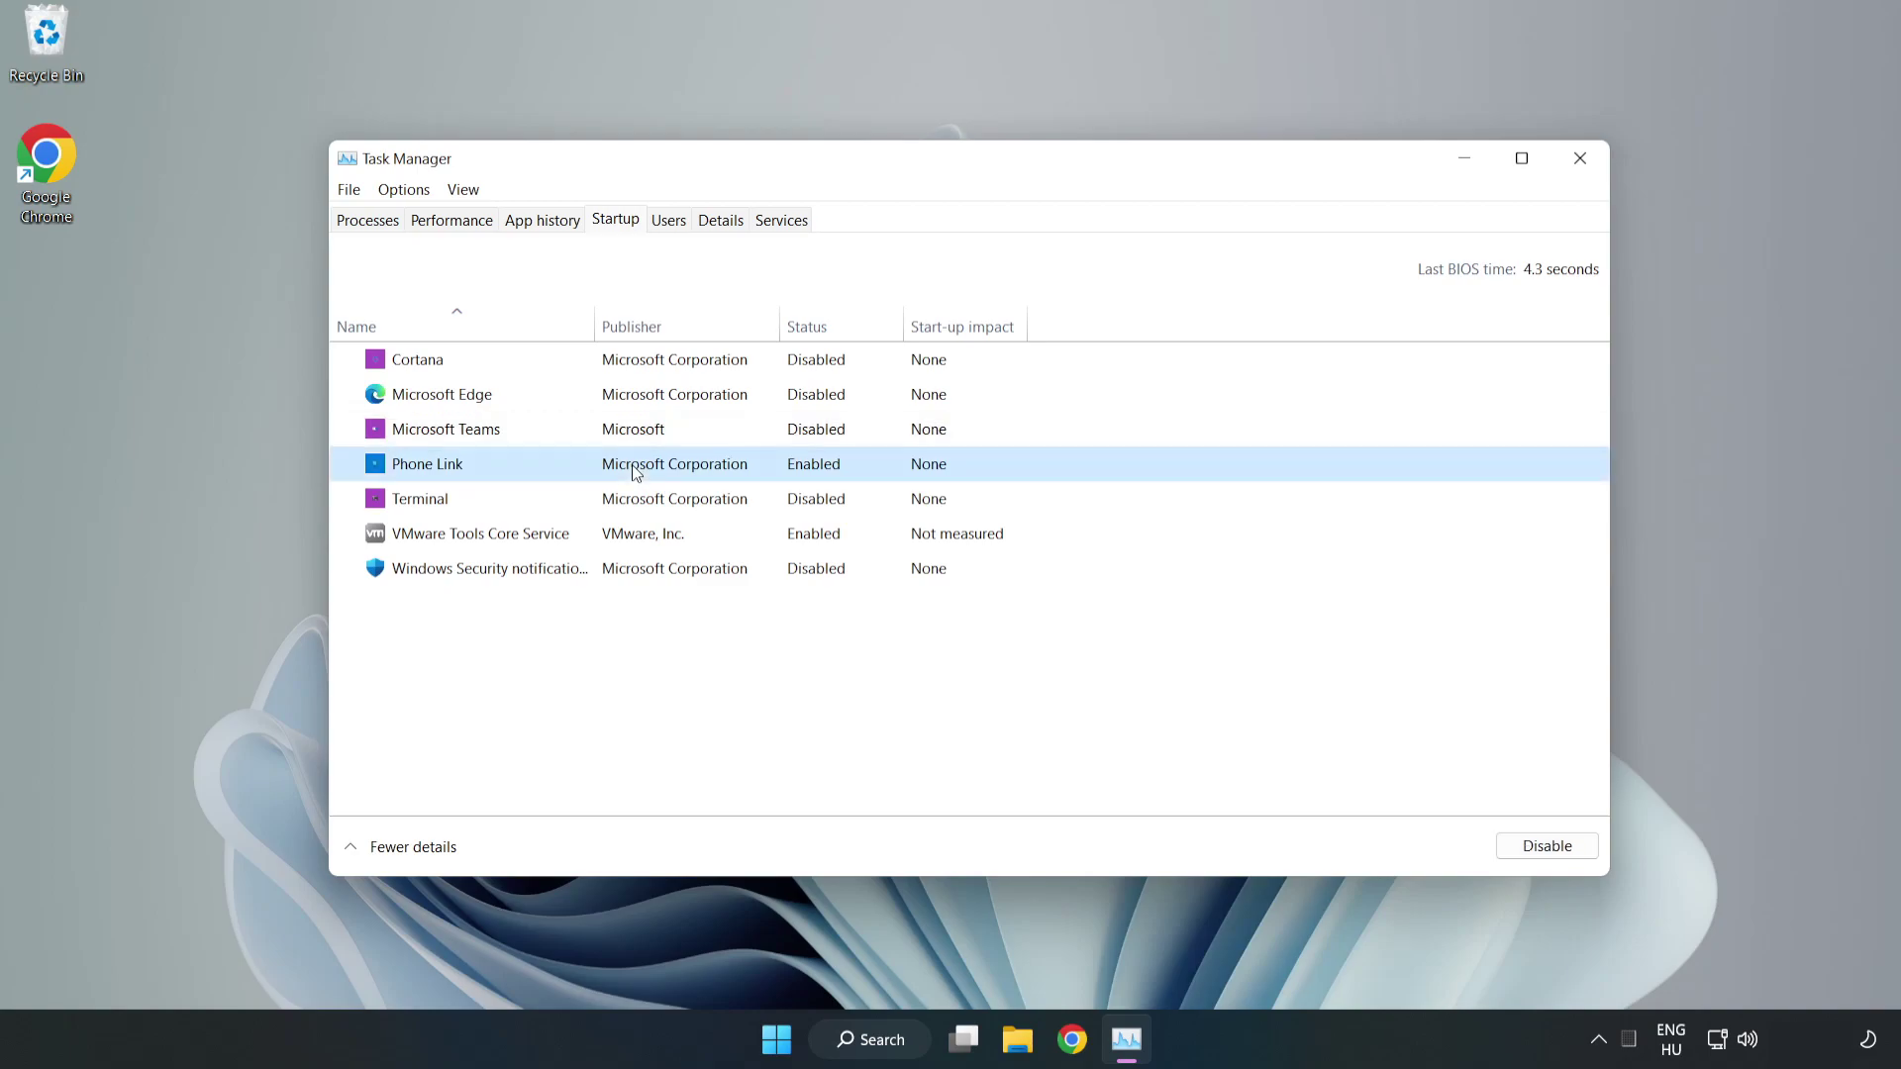
click(1584, 853)
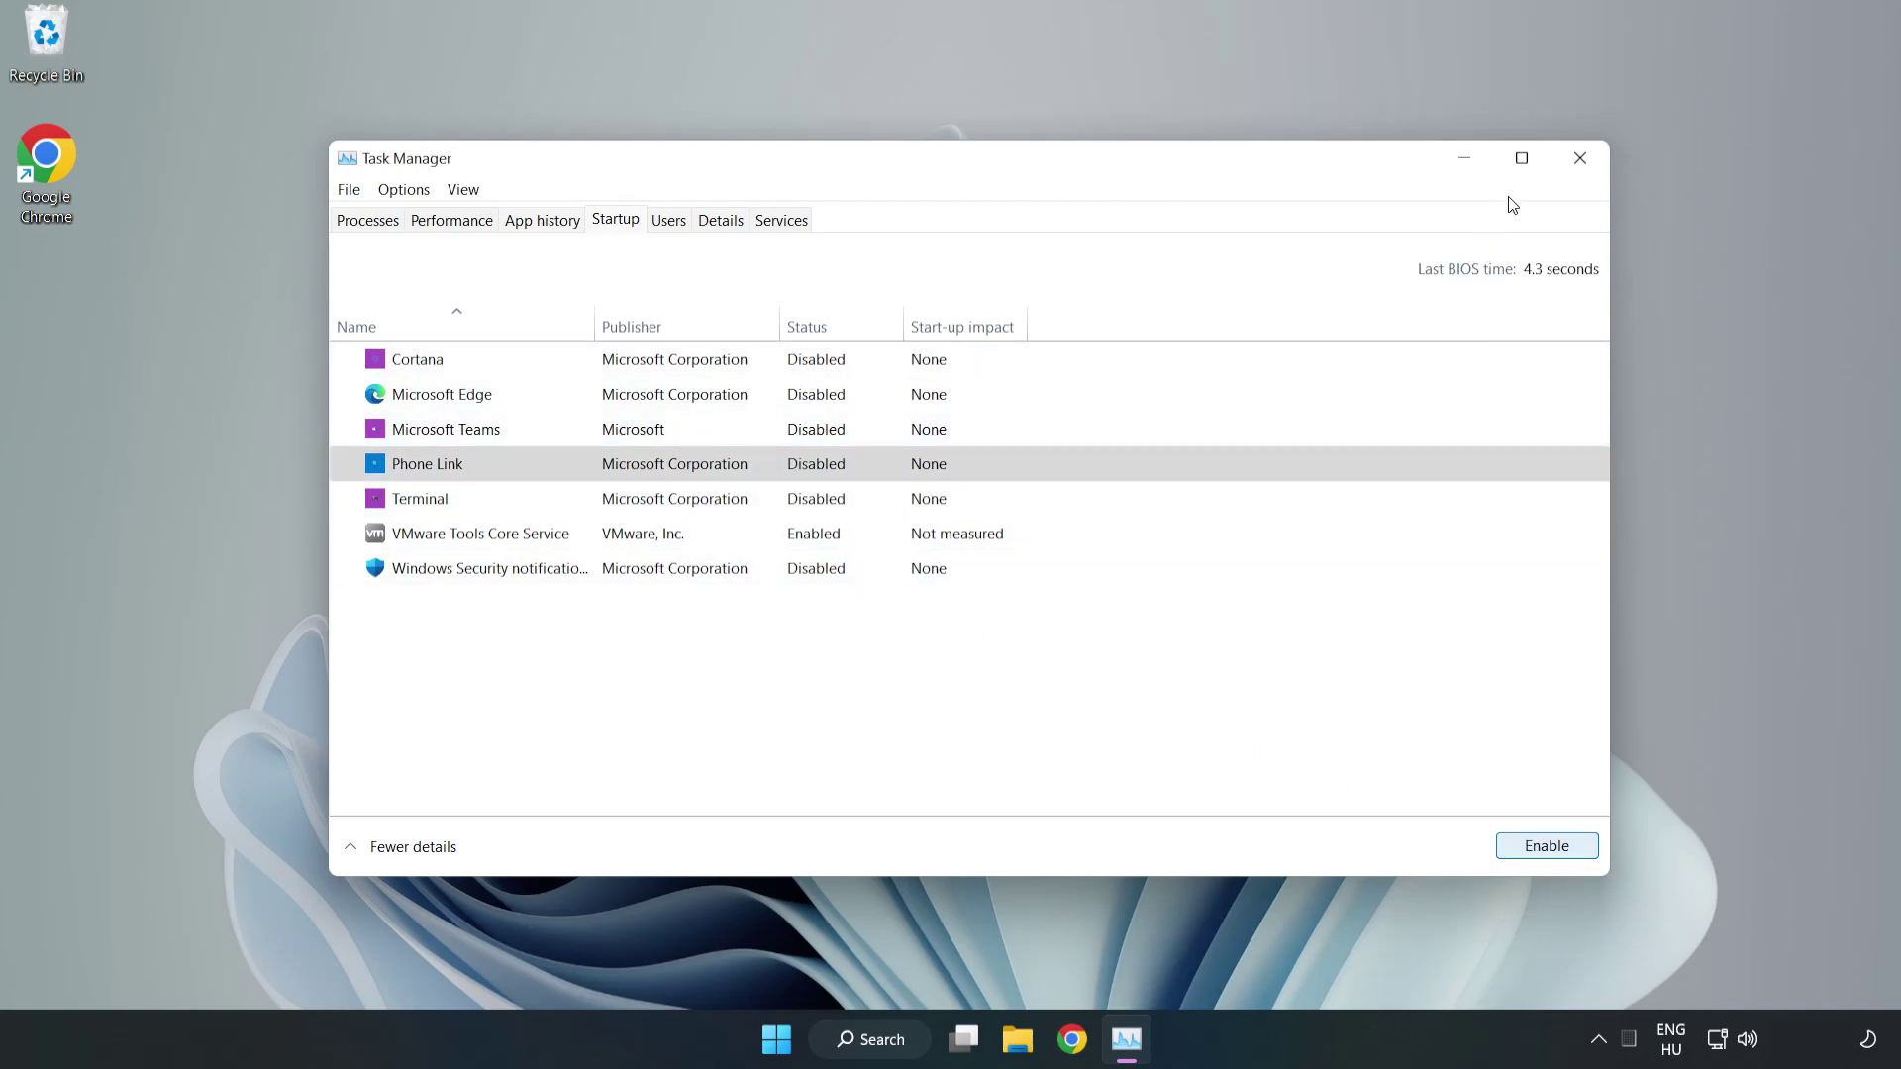
click(1581, 162)
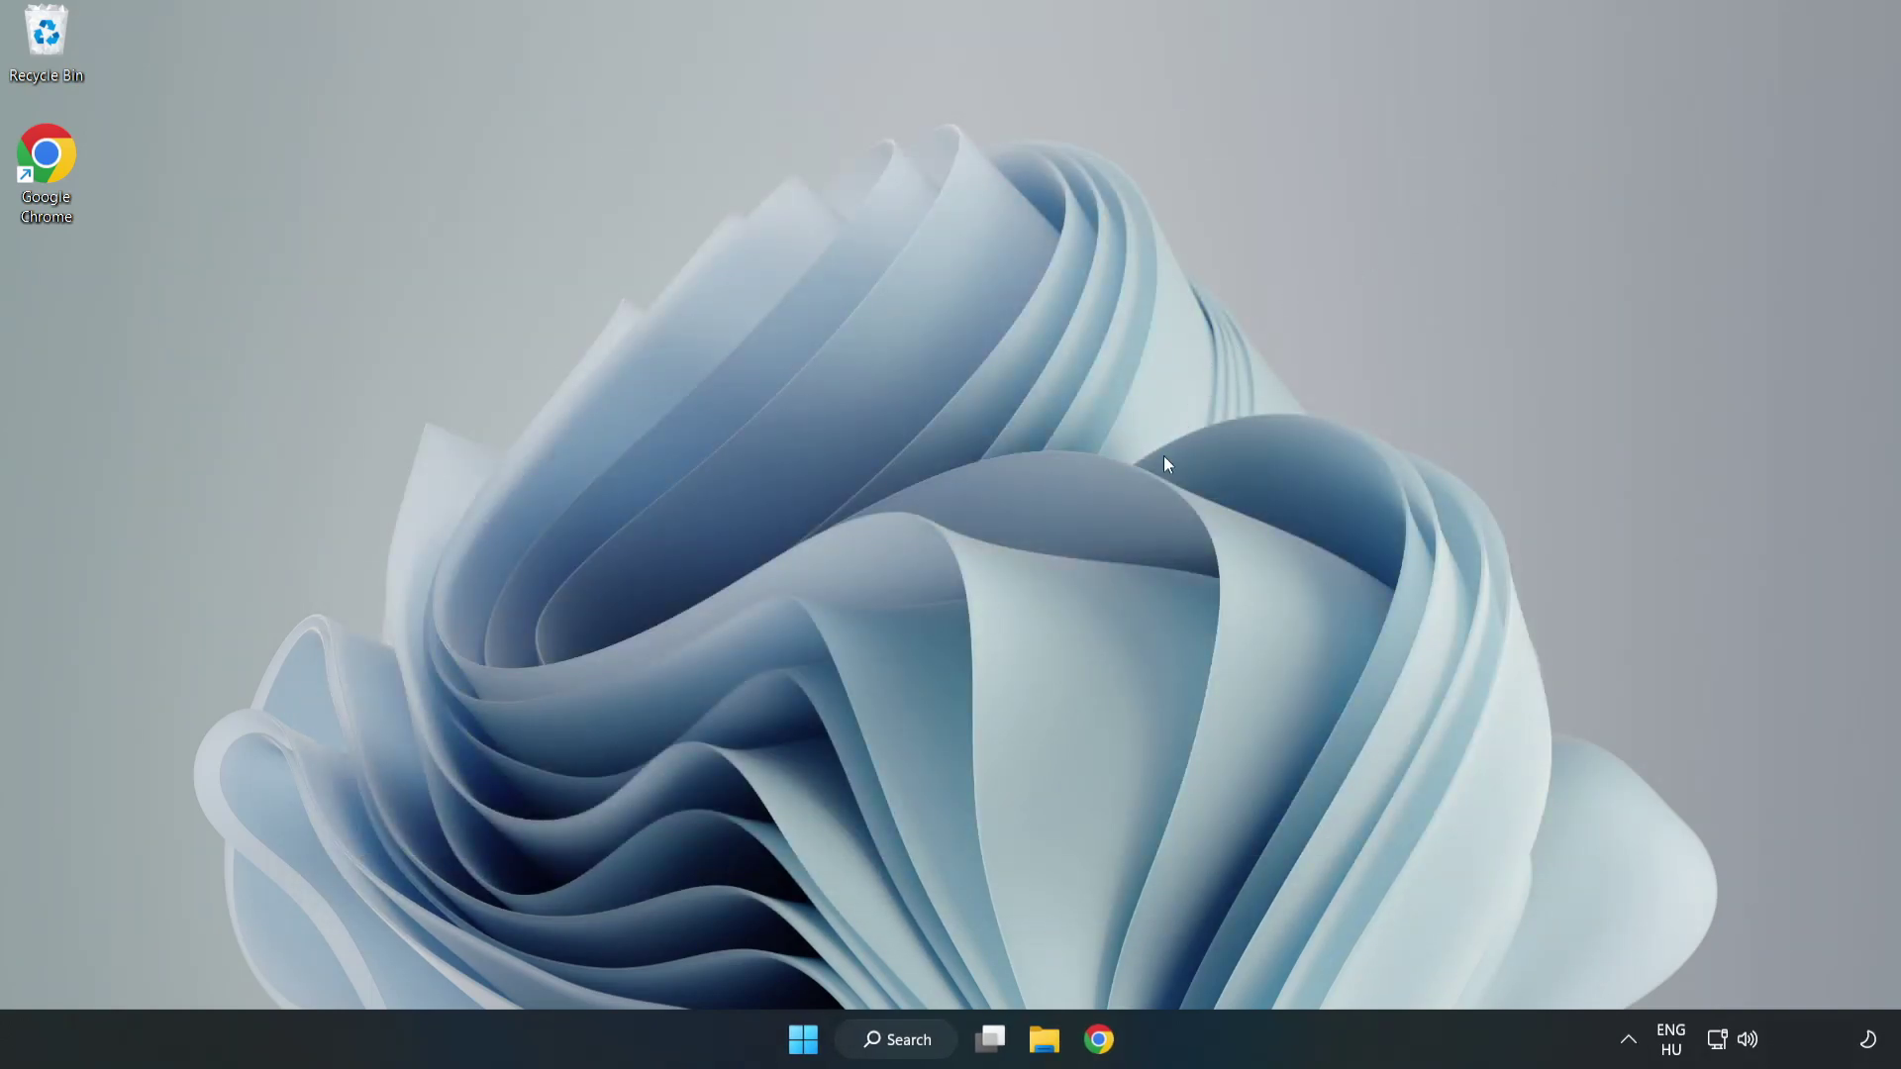
Download the DirectX End-User Runtime Web Installer (dxwebsetup.exe) from the DirectX page and run it.
click(1097, 1040)
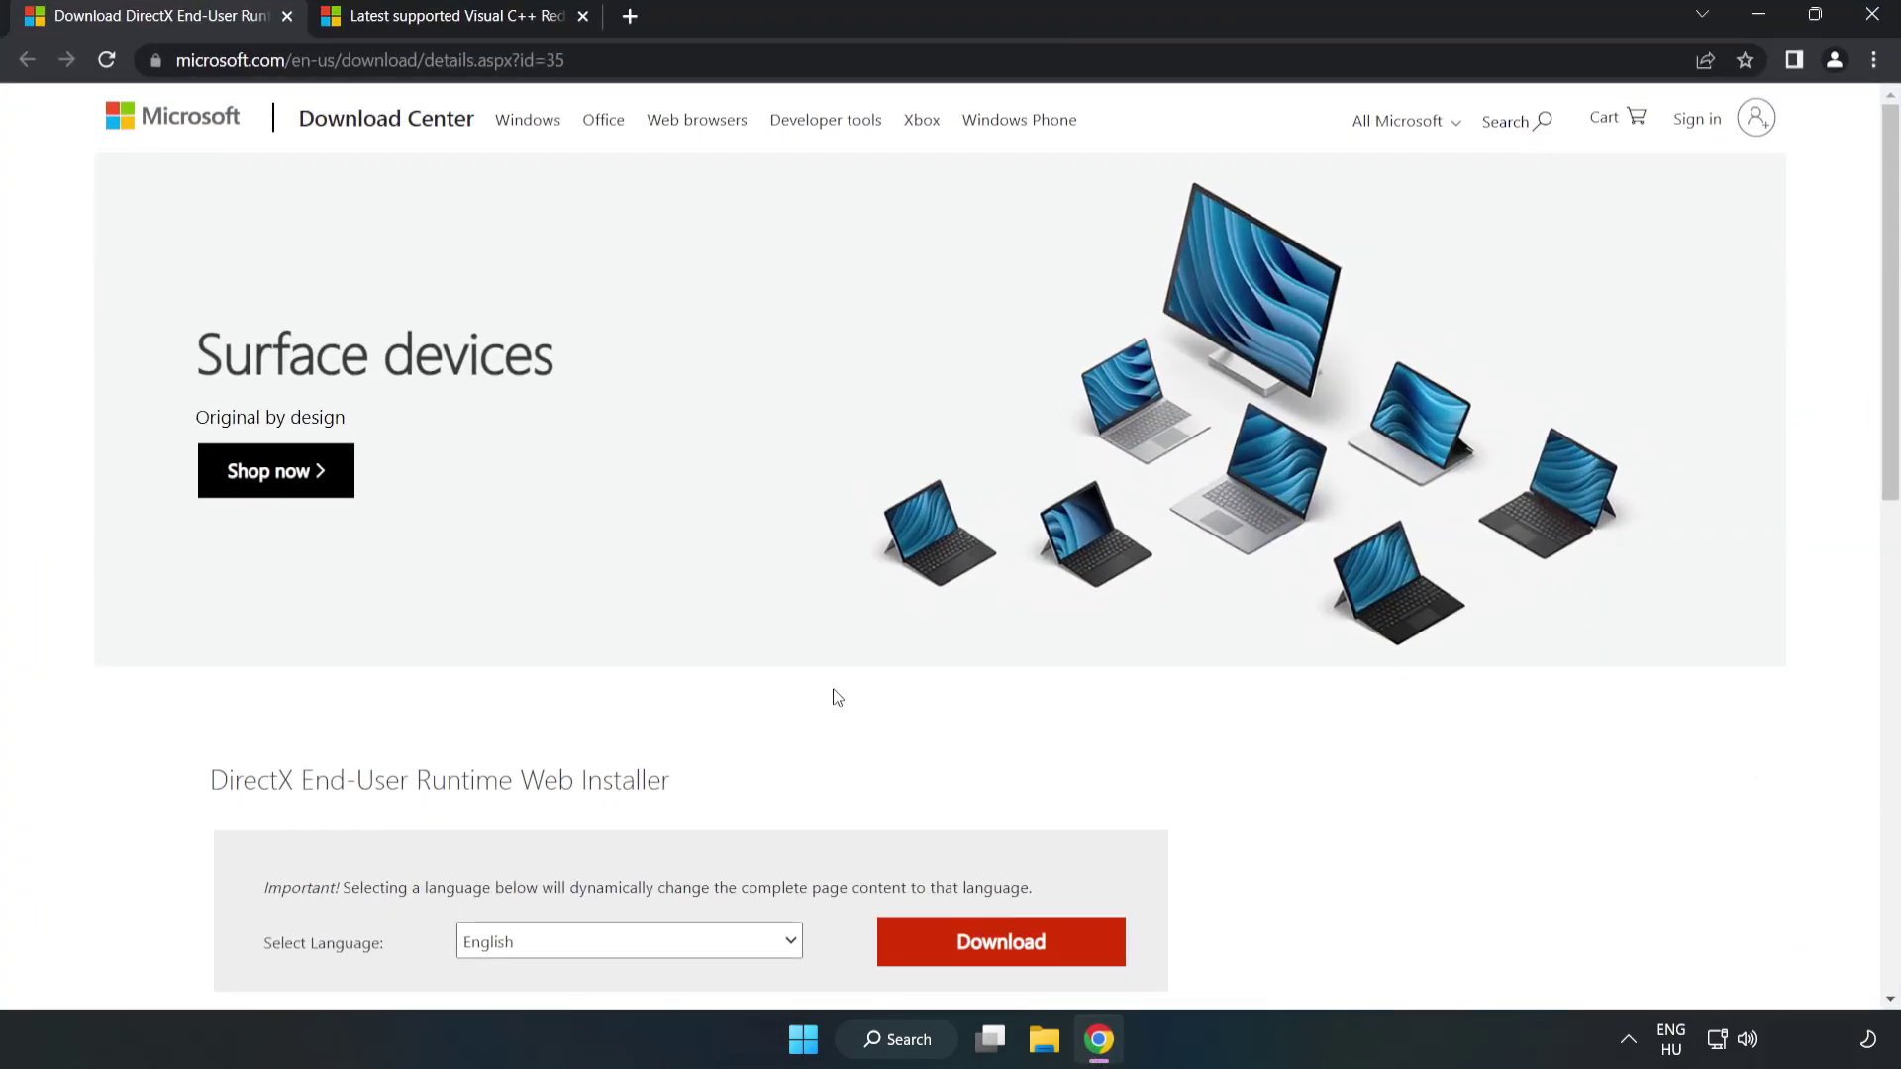
click(220, 60)
click(559, 60)
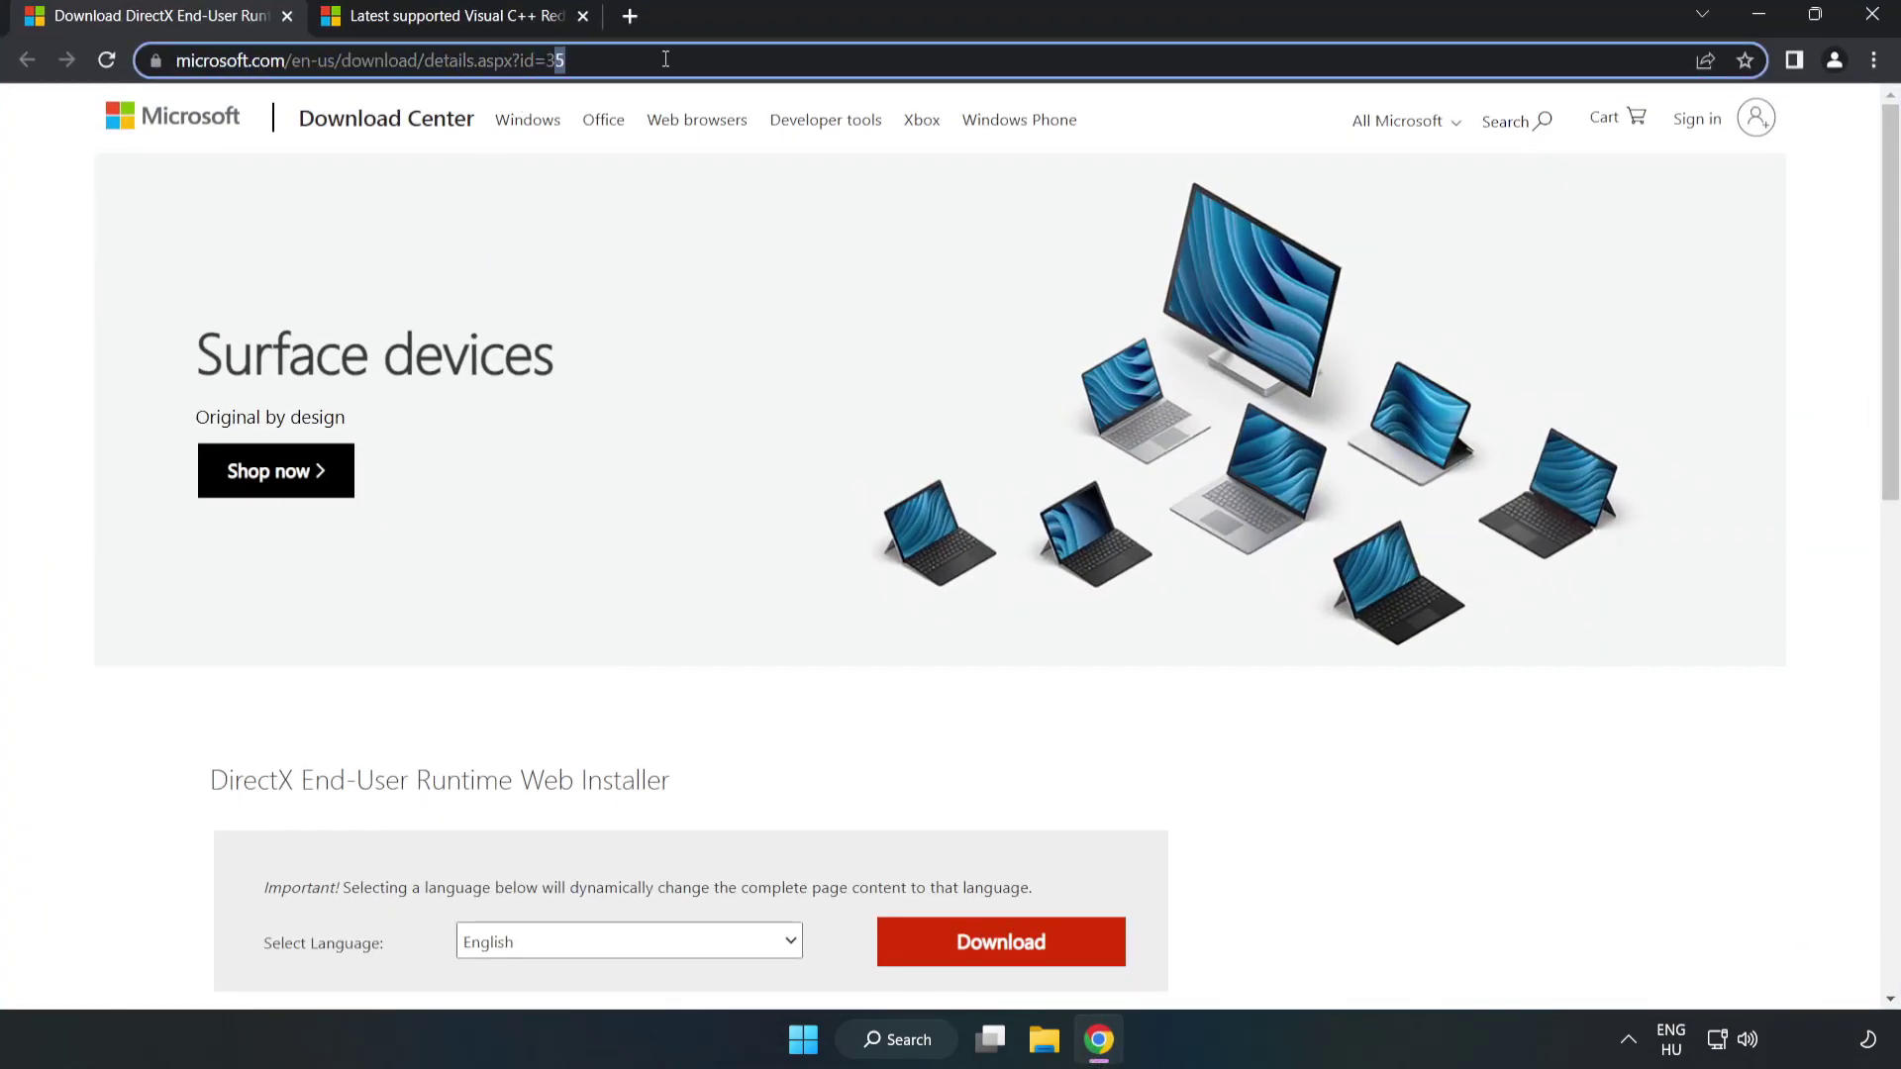
click(79, 226)
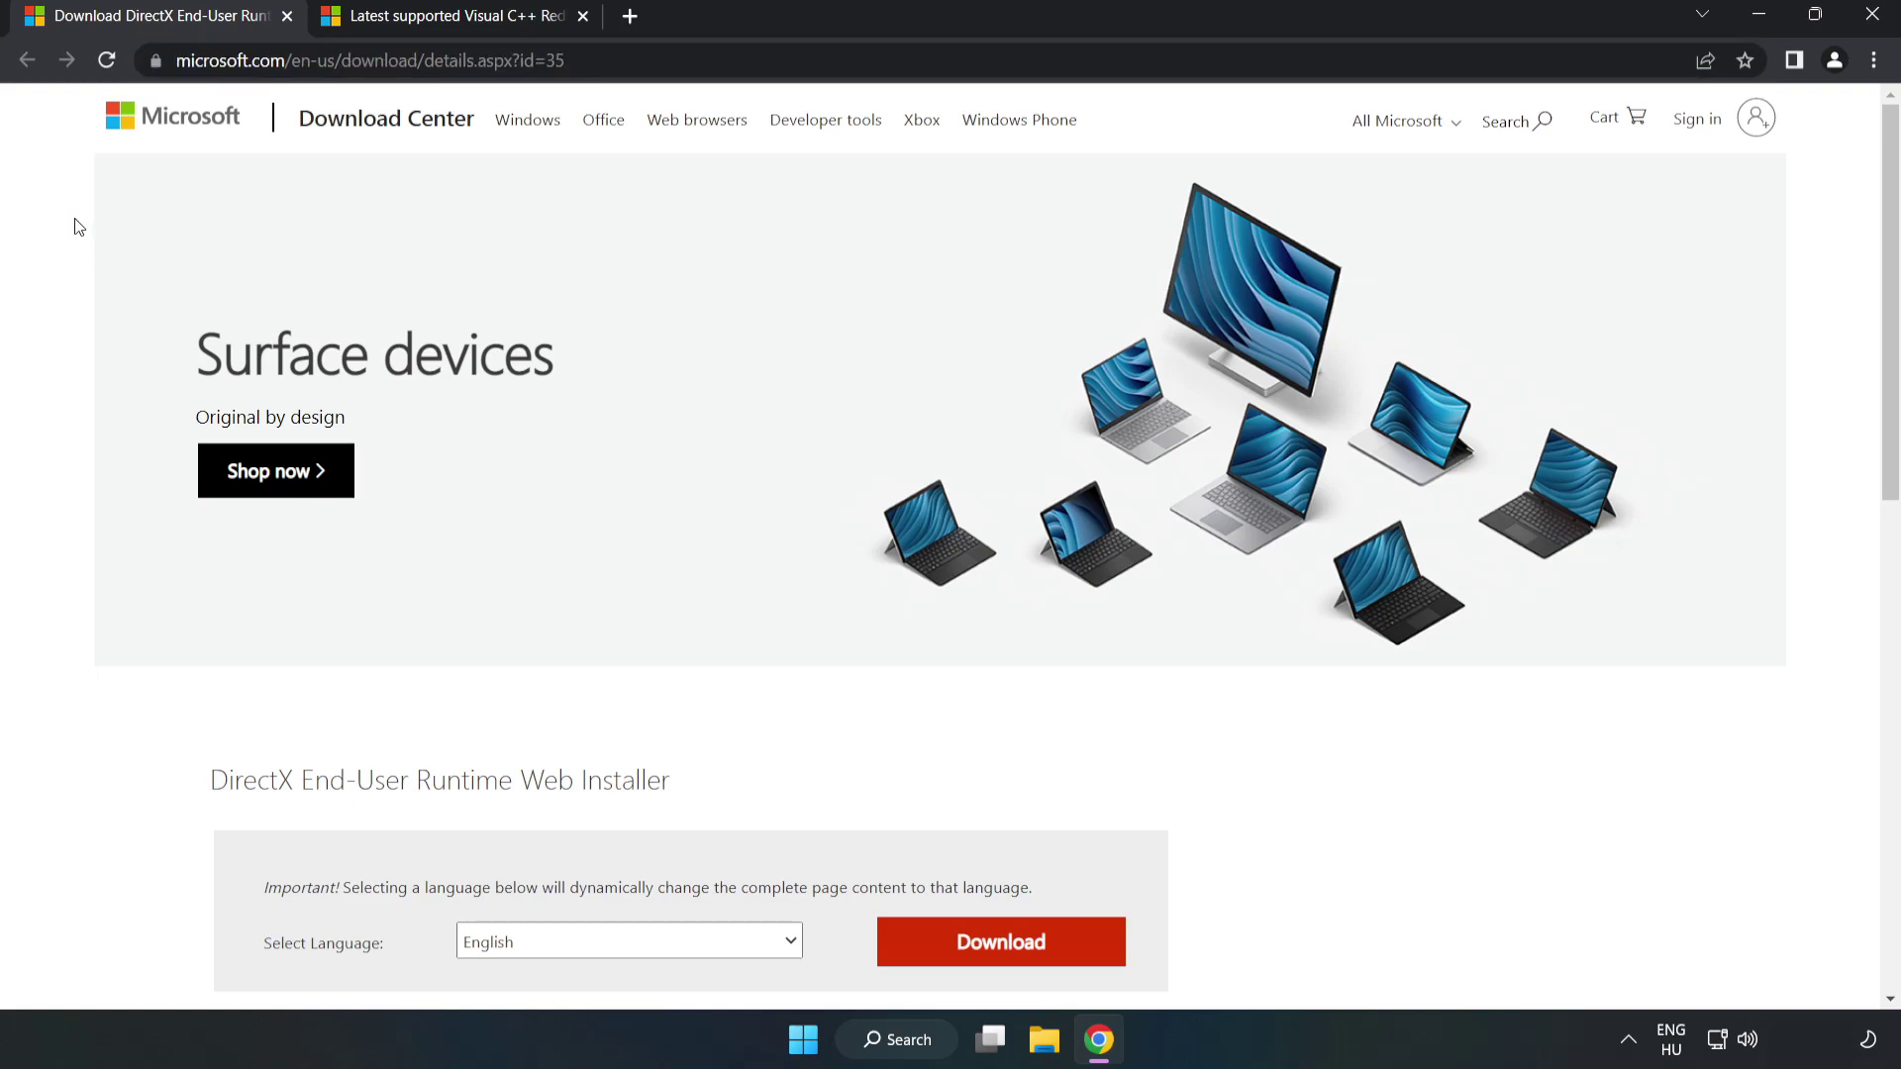
scroll(79, 226, down, 3)
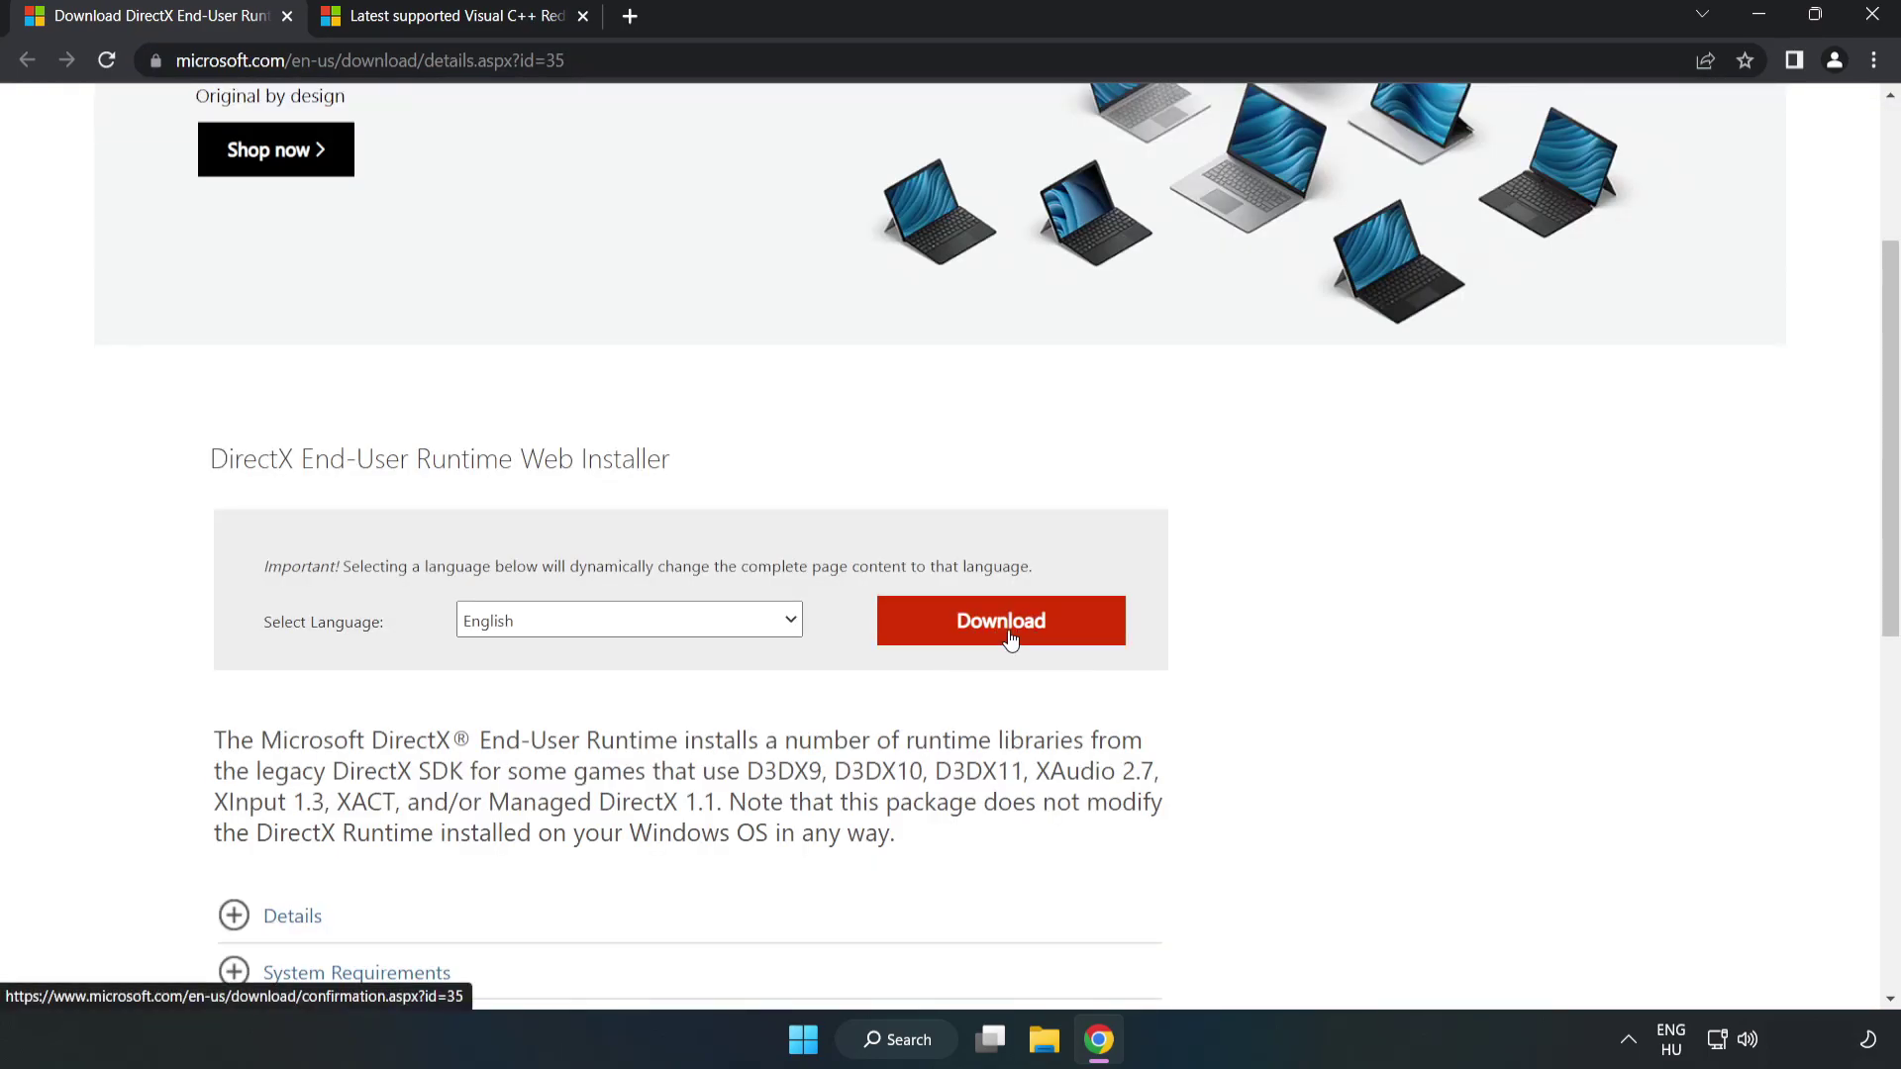
click(1009, 637)
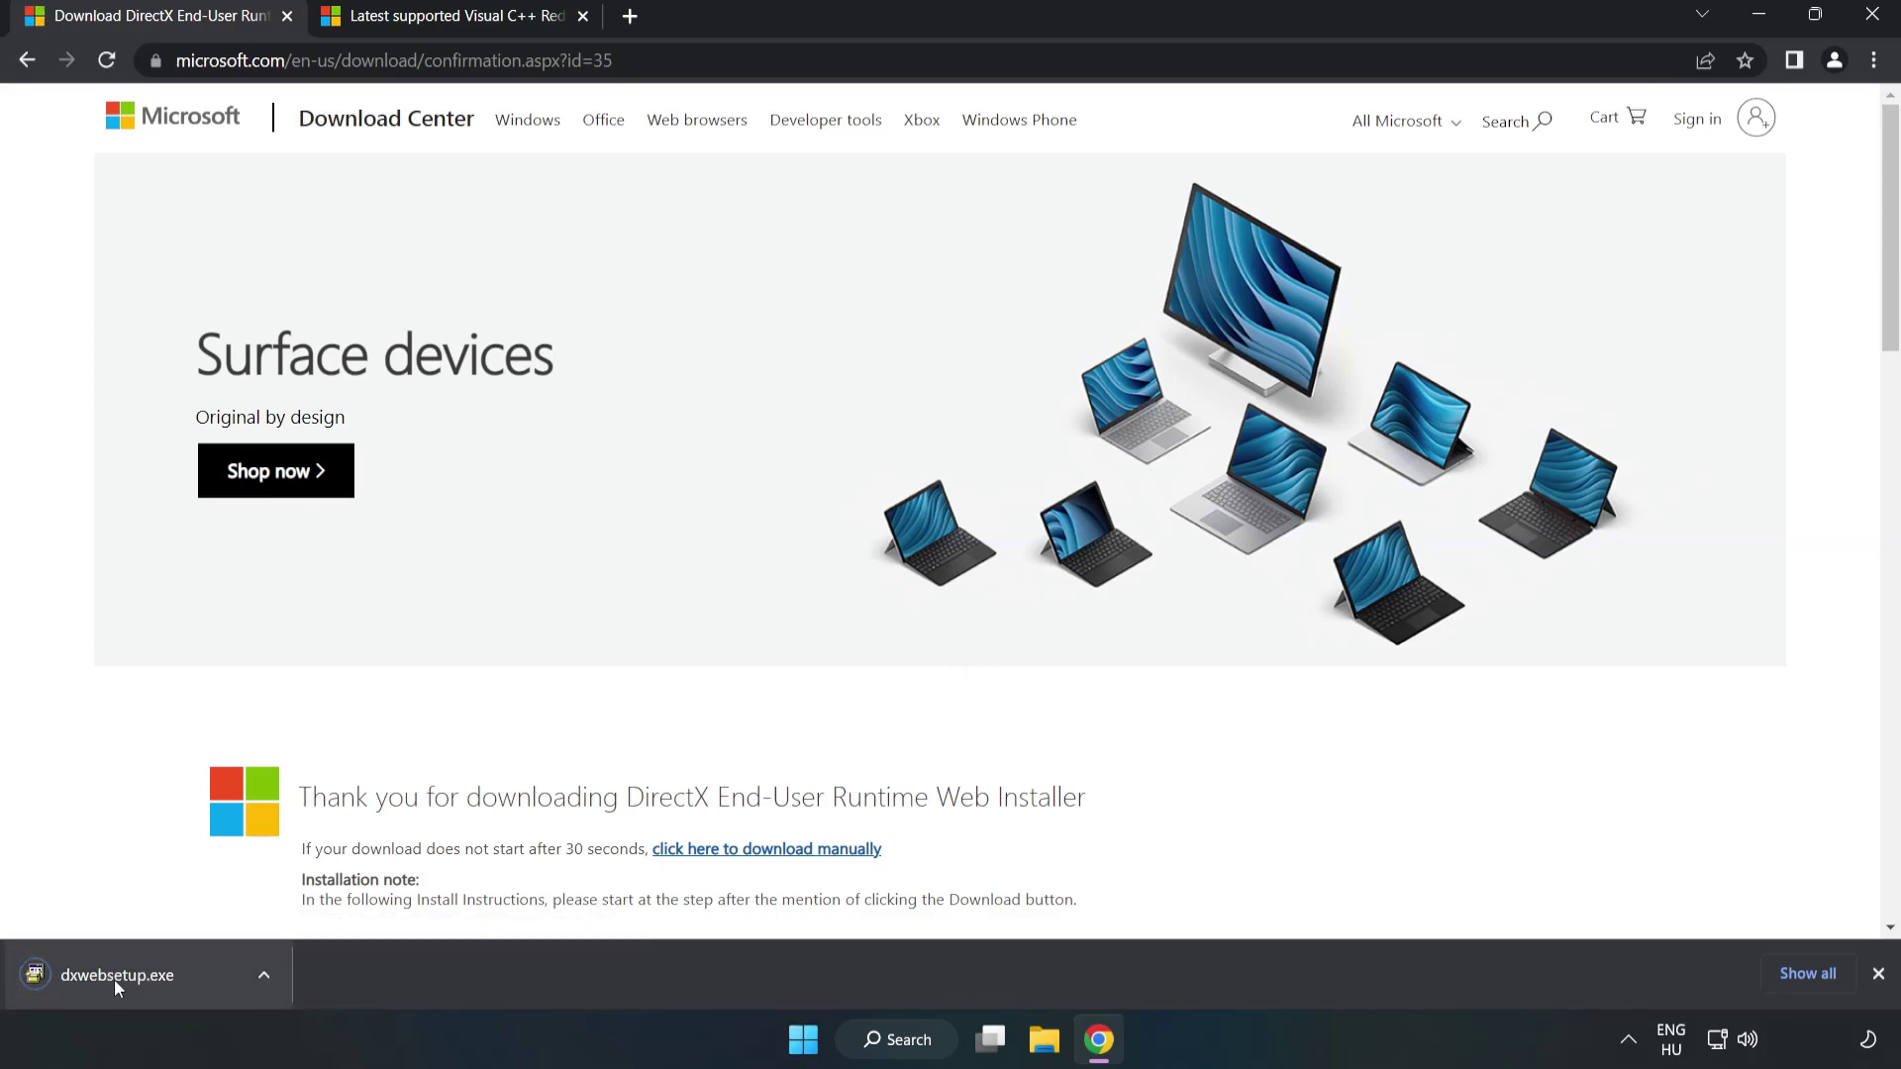
click(139, 976)
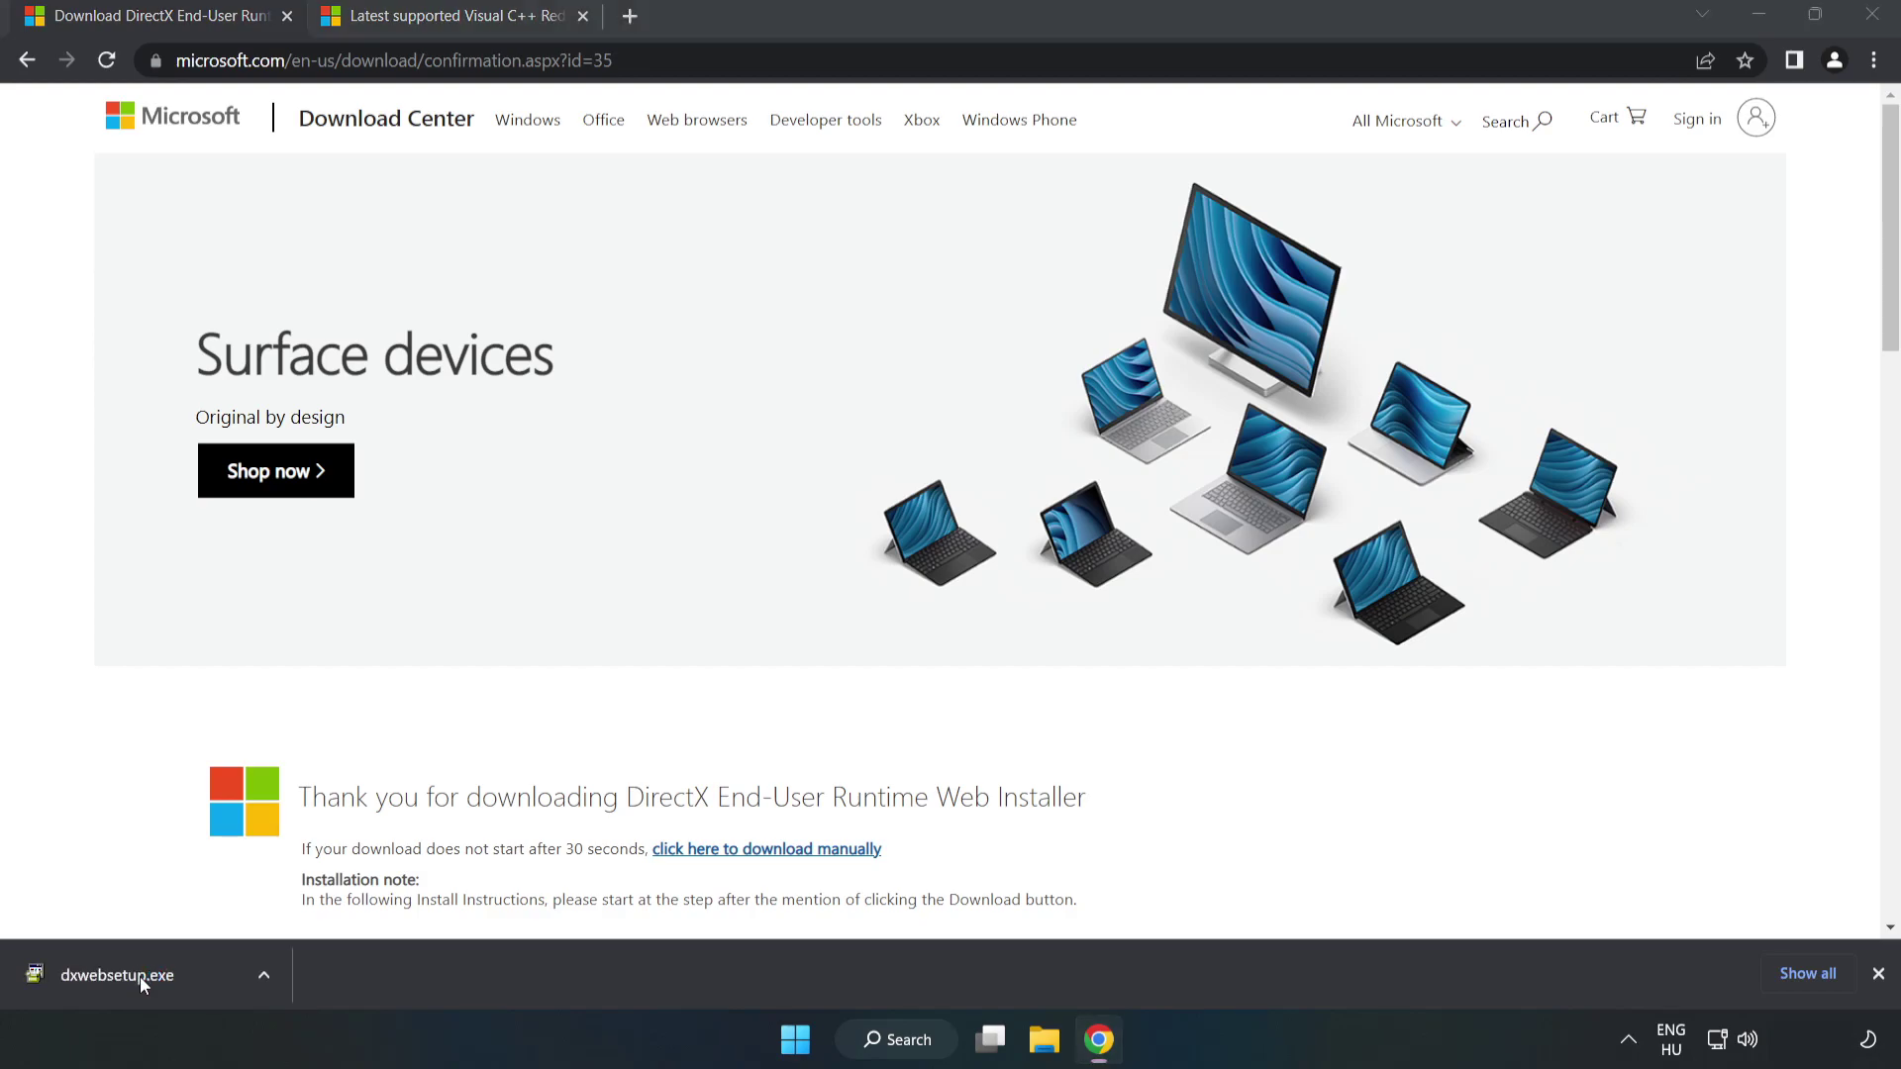
Accept the DirectX license, decline the Bing Bar offer, and finish the DirectX Setup wizard.
drag(434, 155, 926, 319)
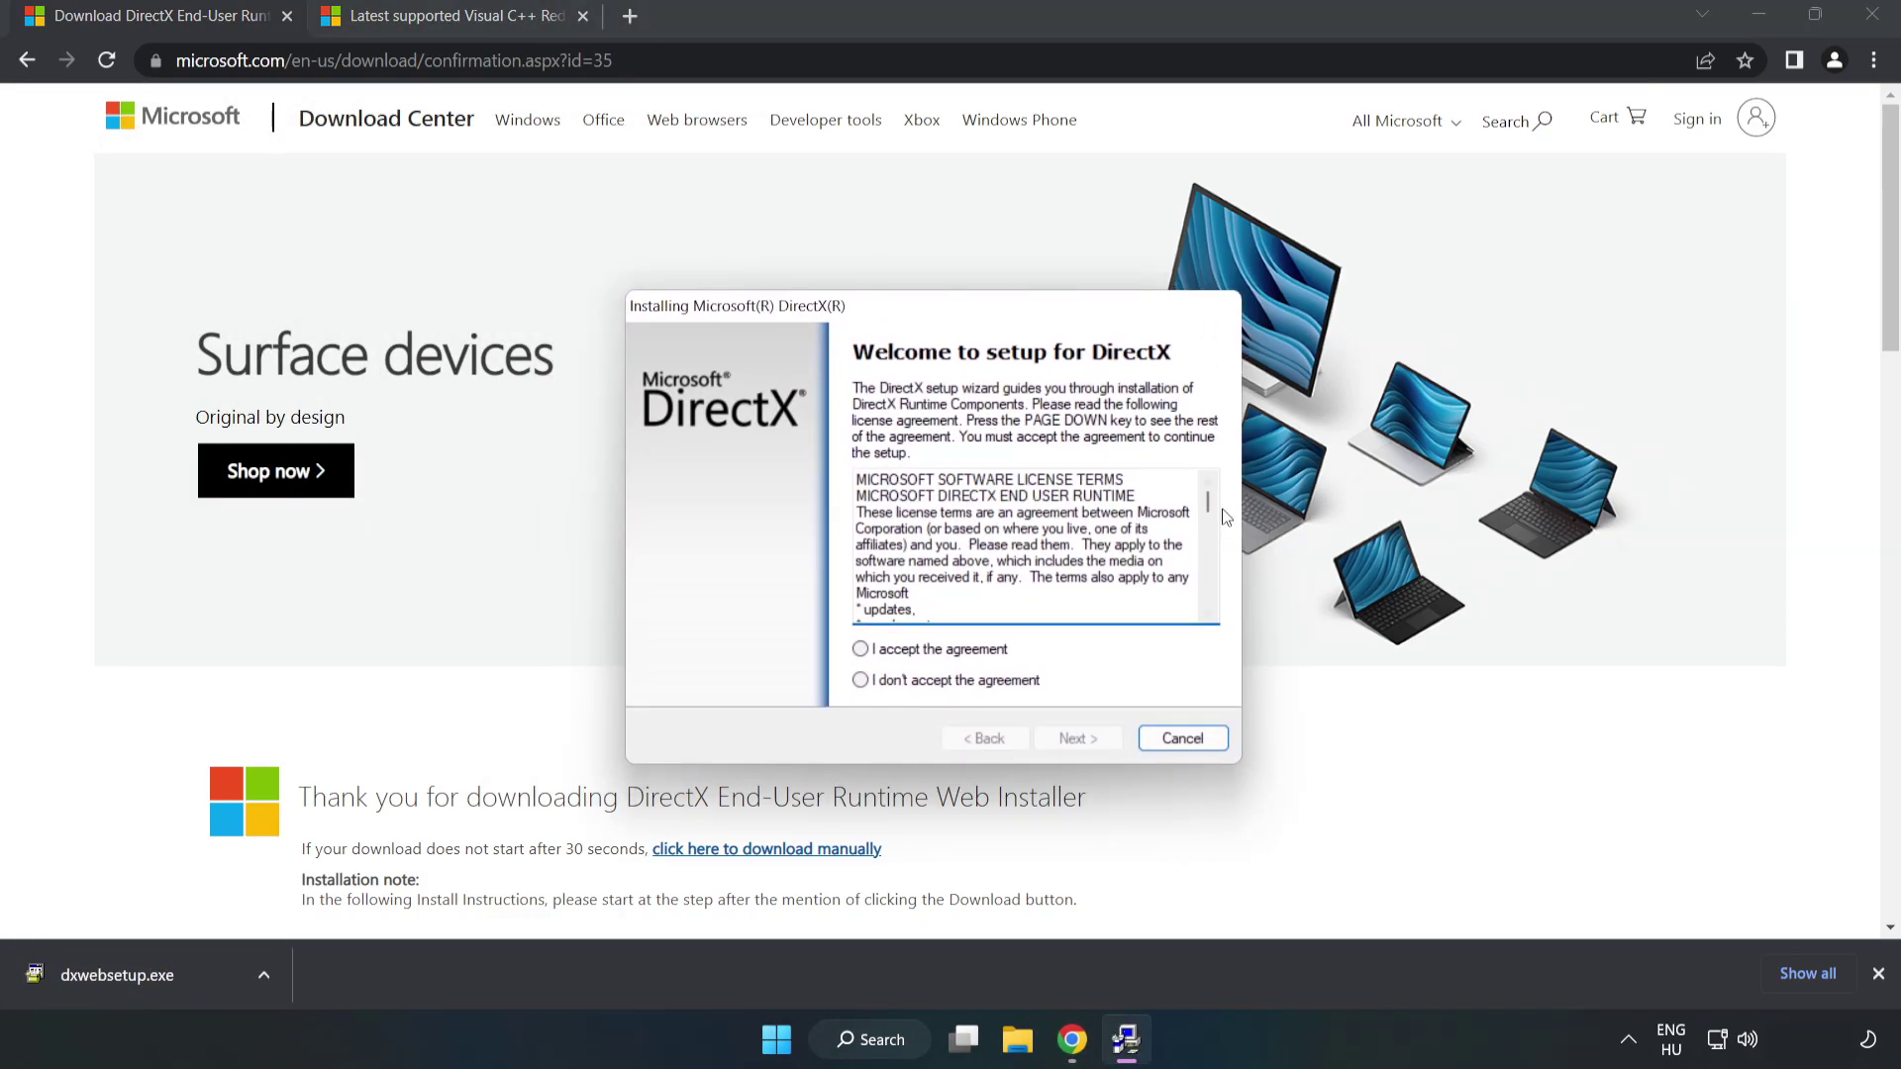
drag(1209, 507, 1192, 603)
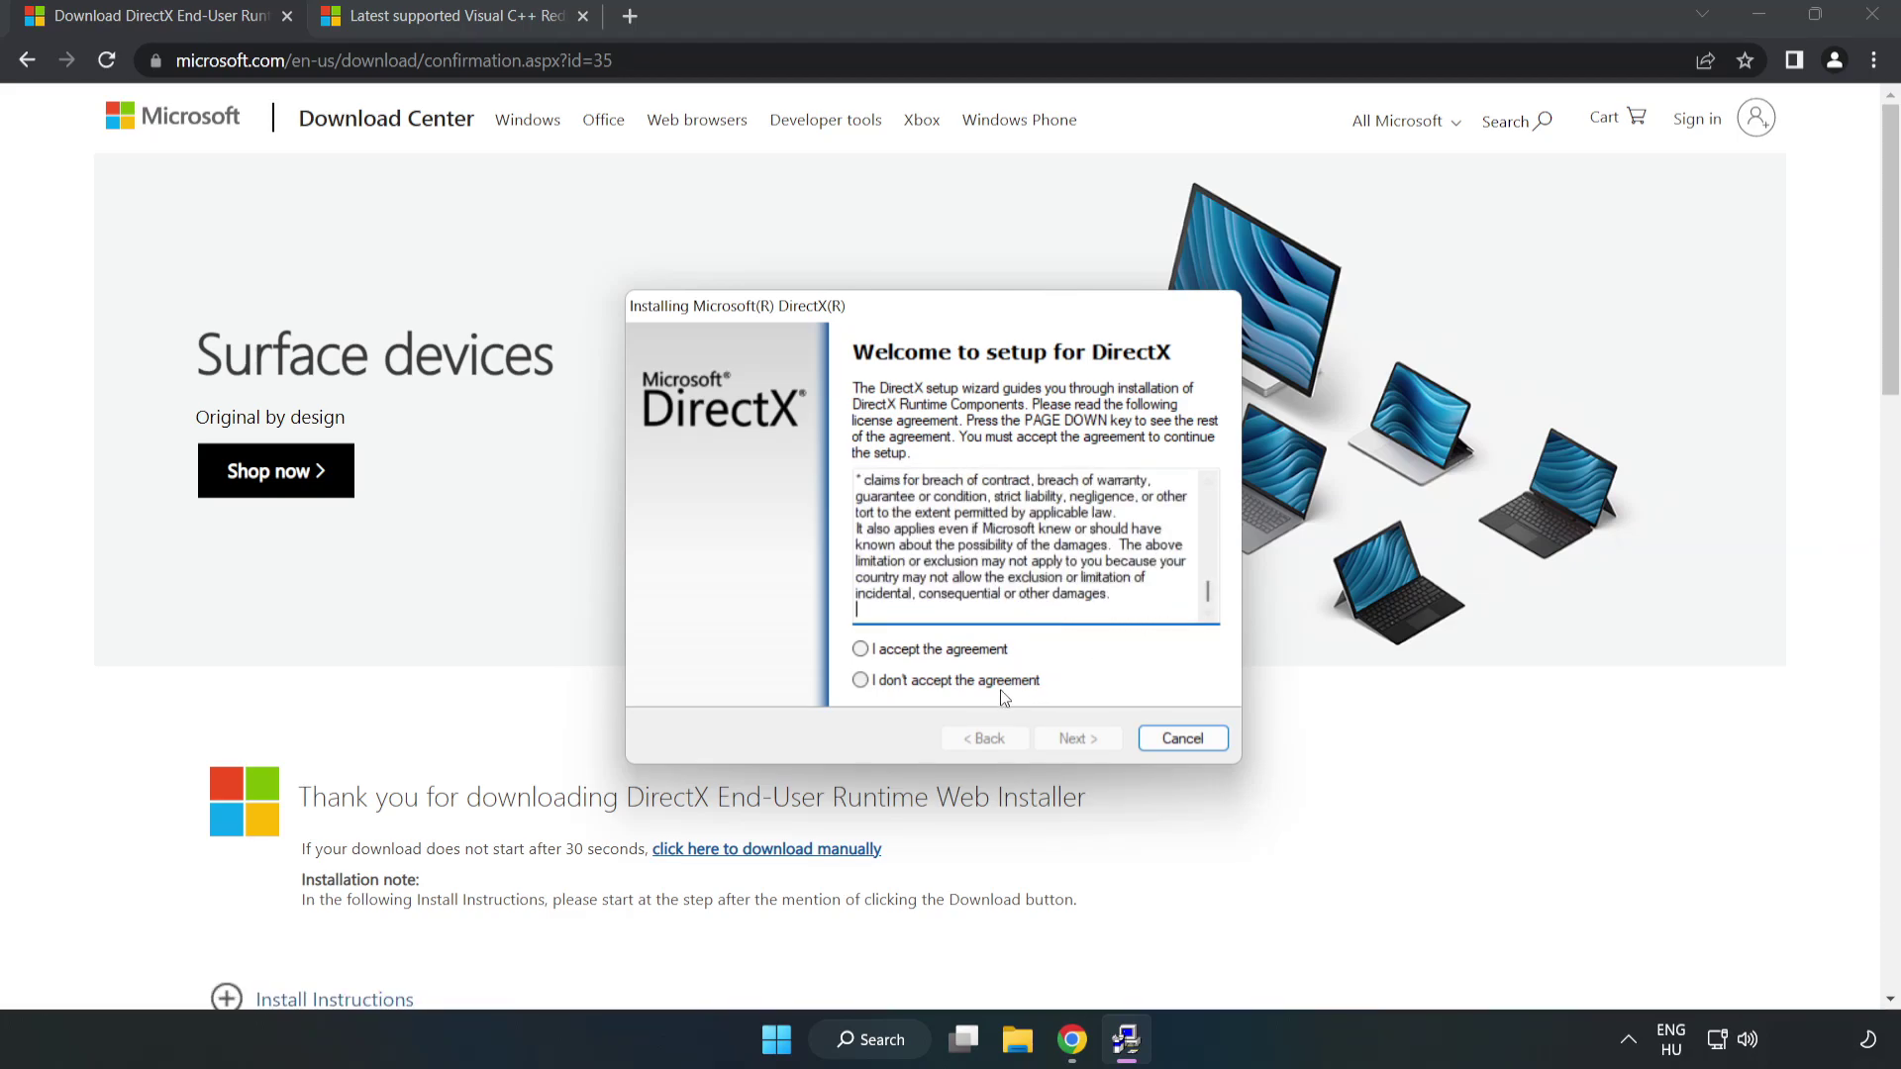
click(876, 651)
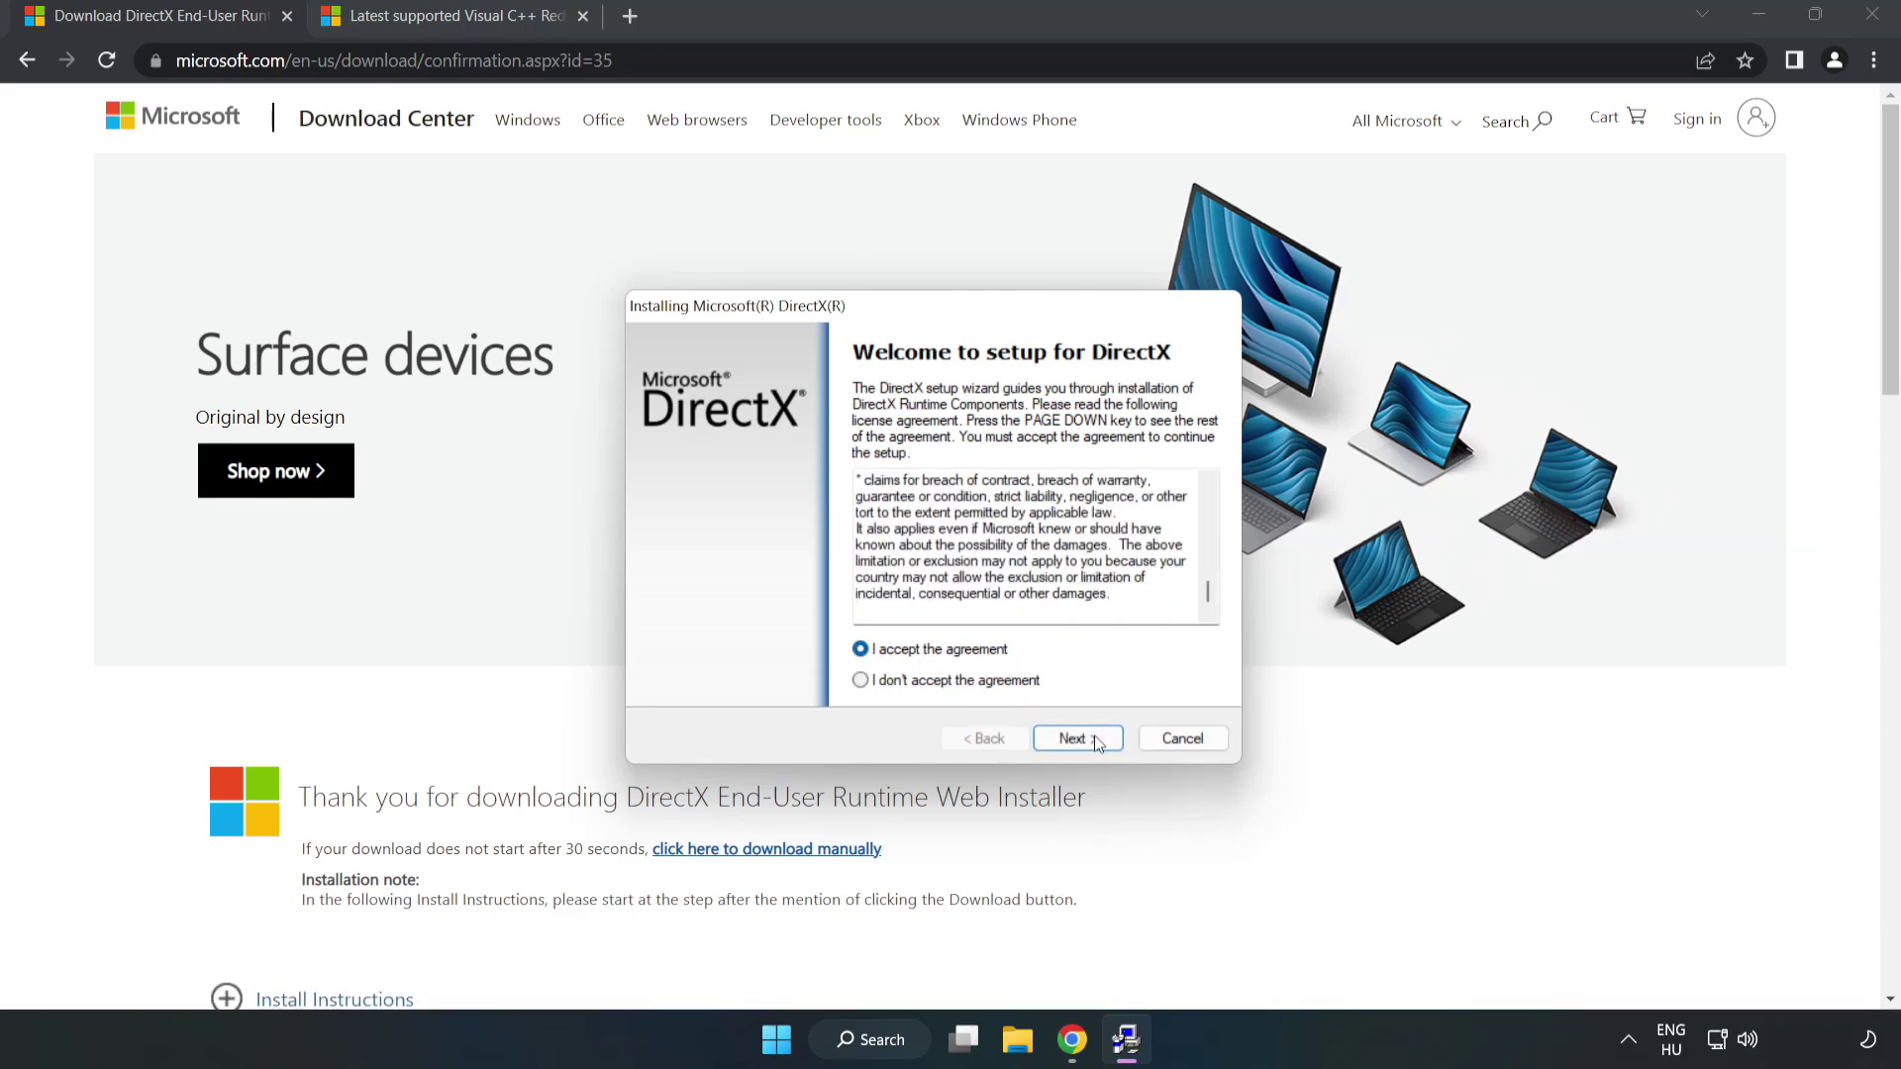
click(1077, 739)
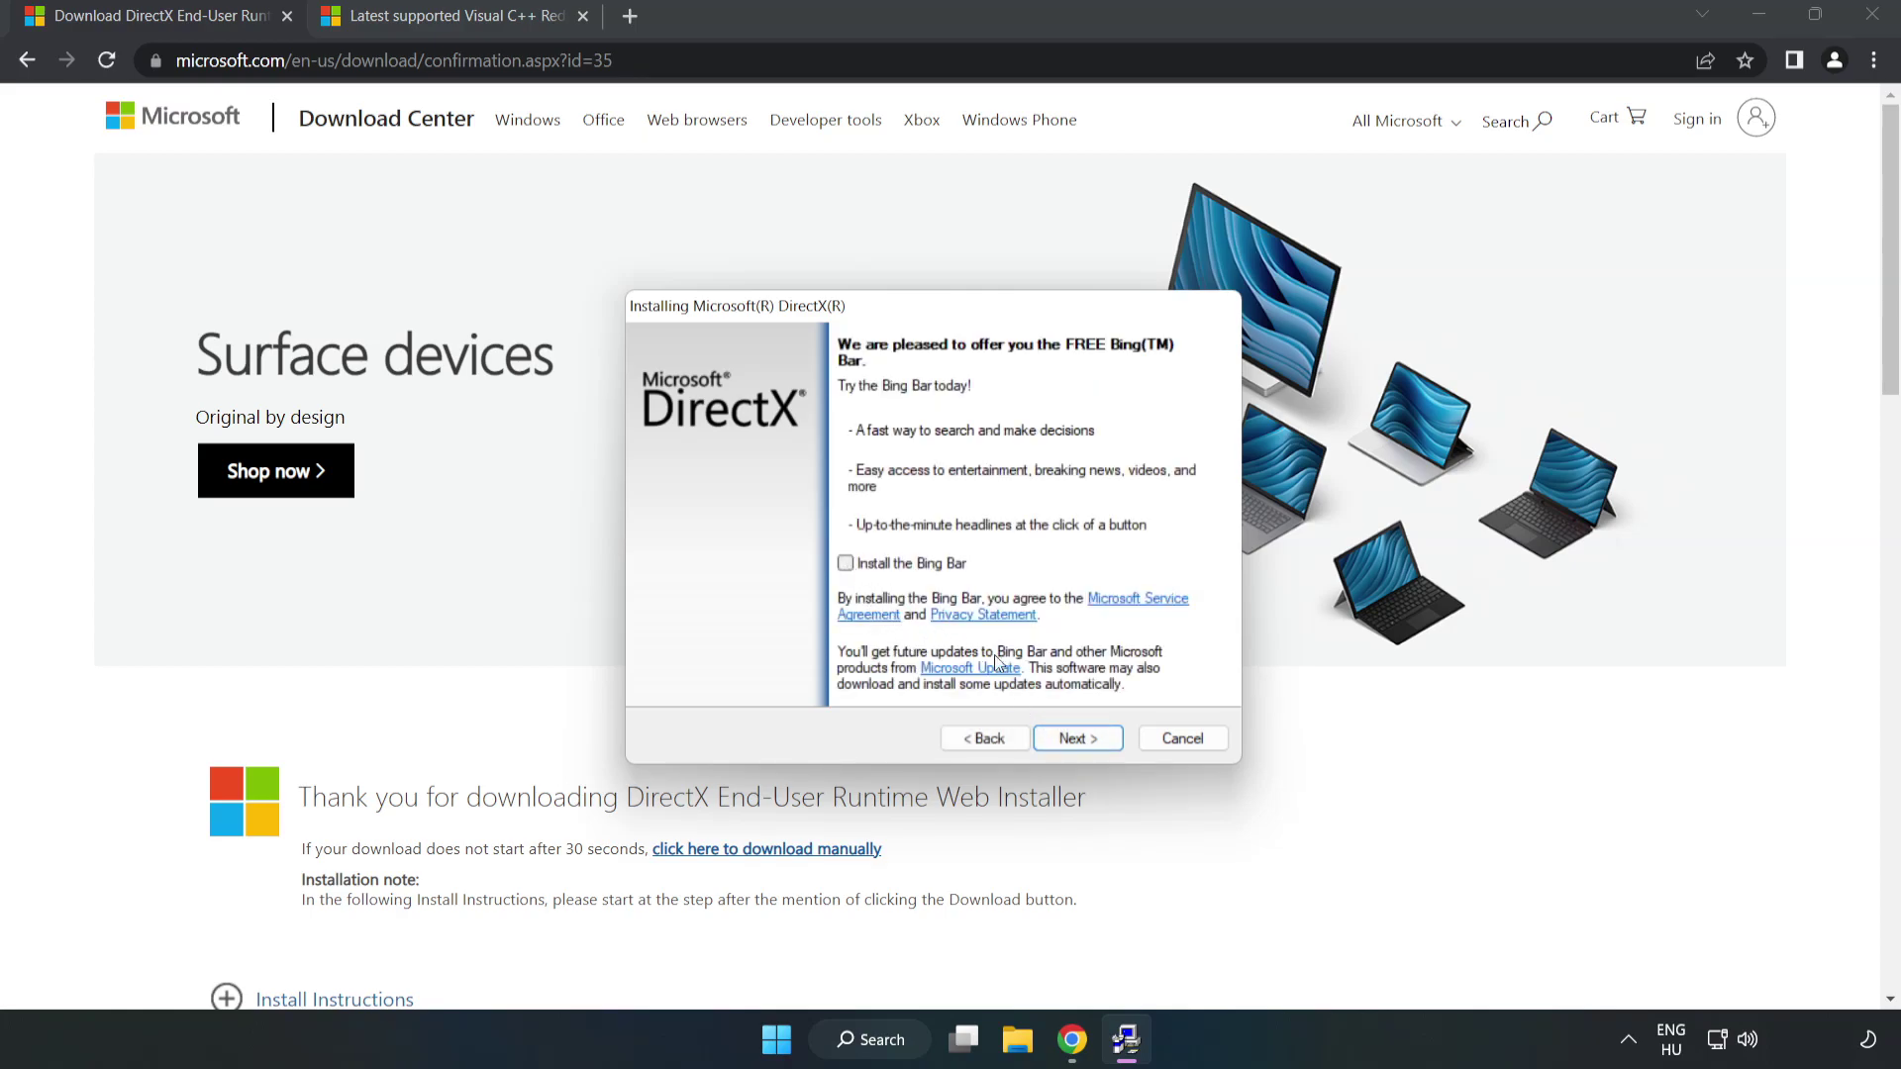
click(1092, 740)
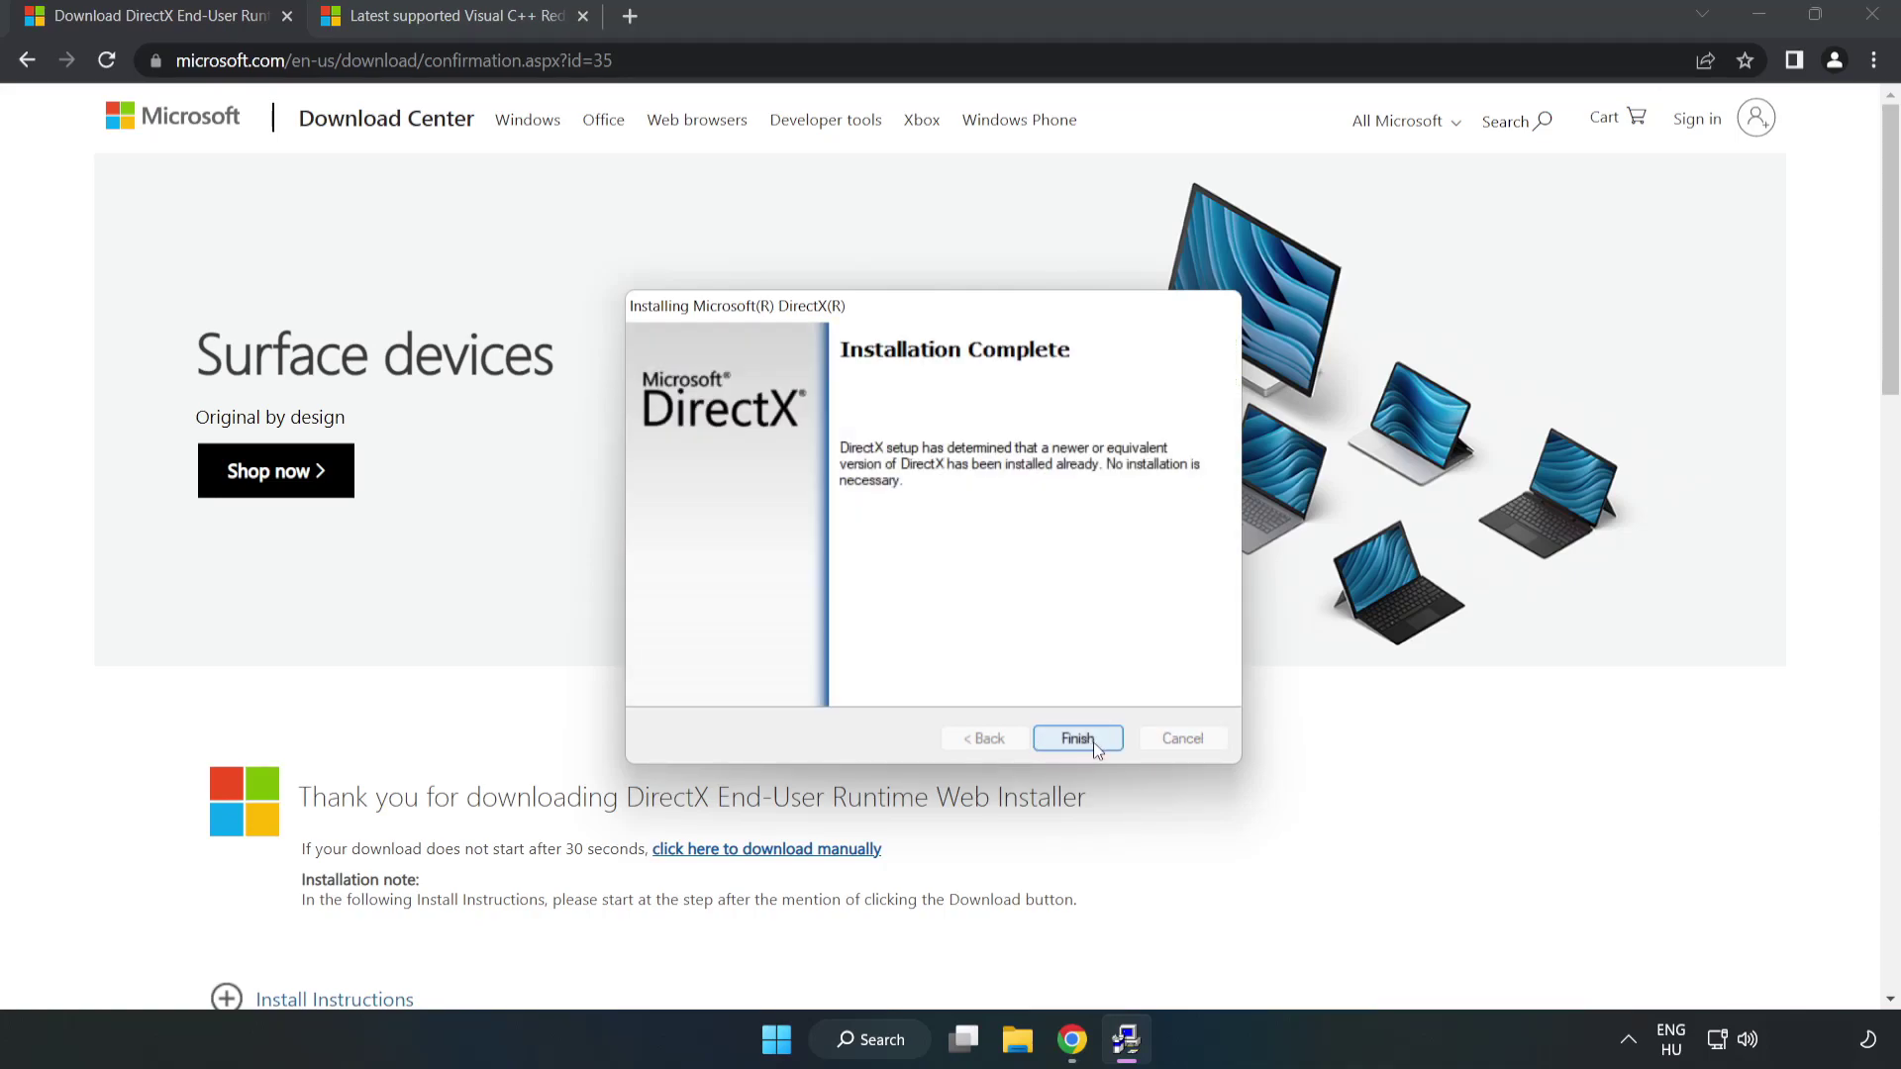
click(1078, 738)
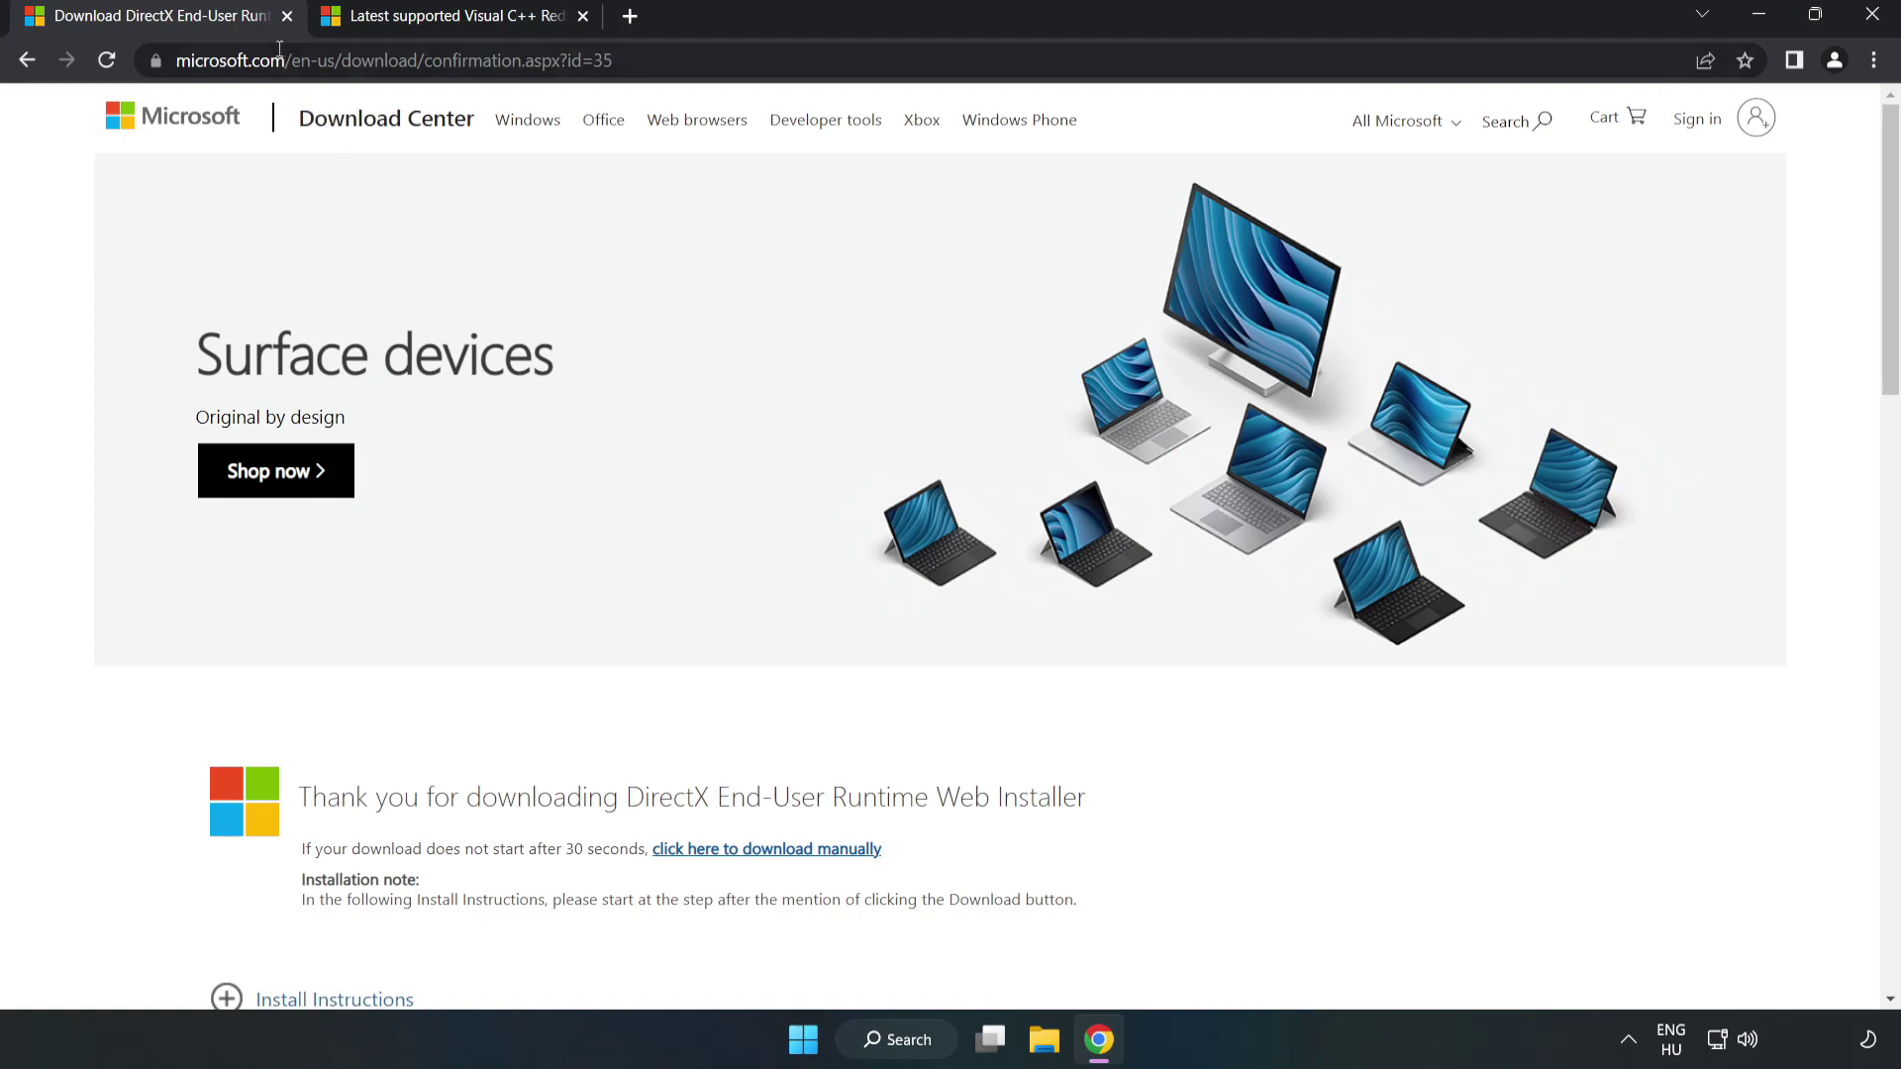
Close the DirectX tab and return to the Visual C++ Redistributable article.
click(287, 17)
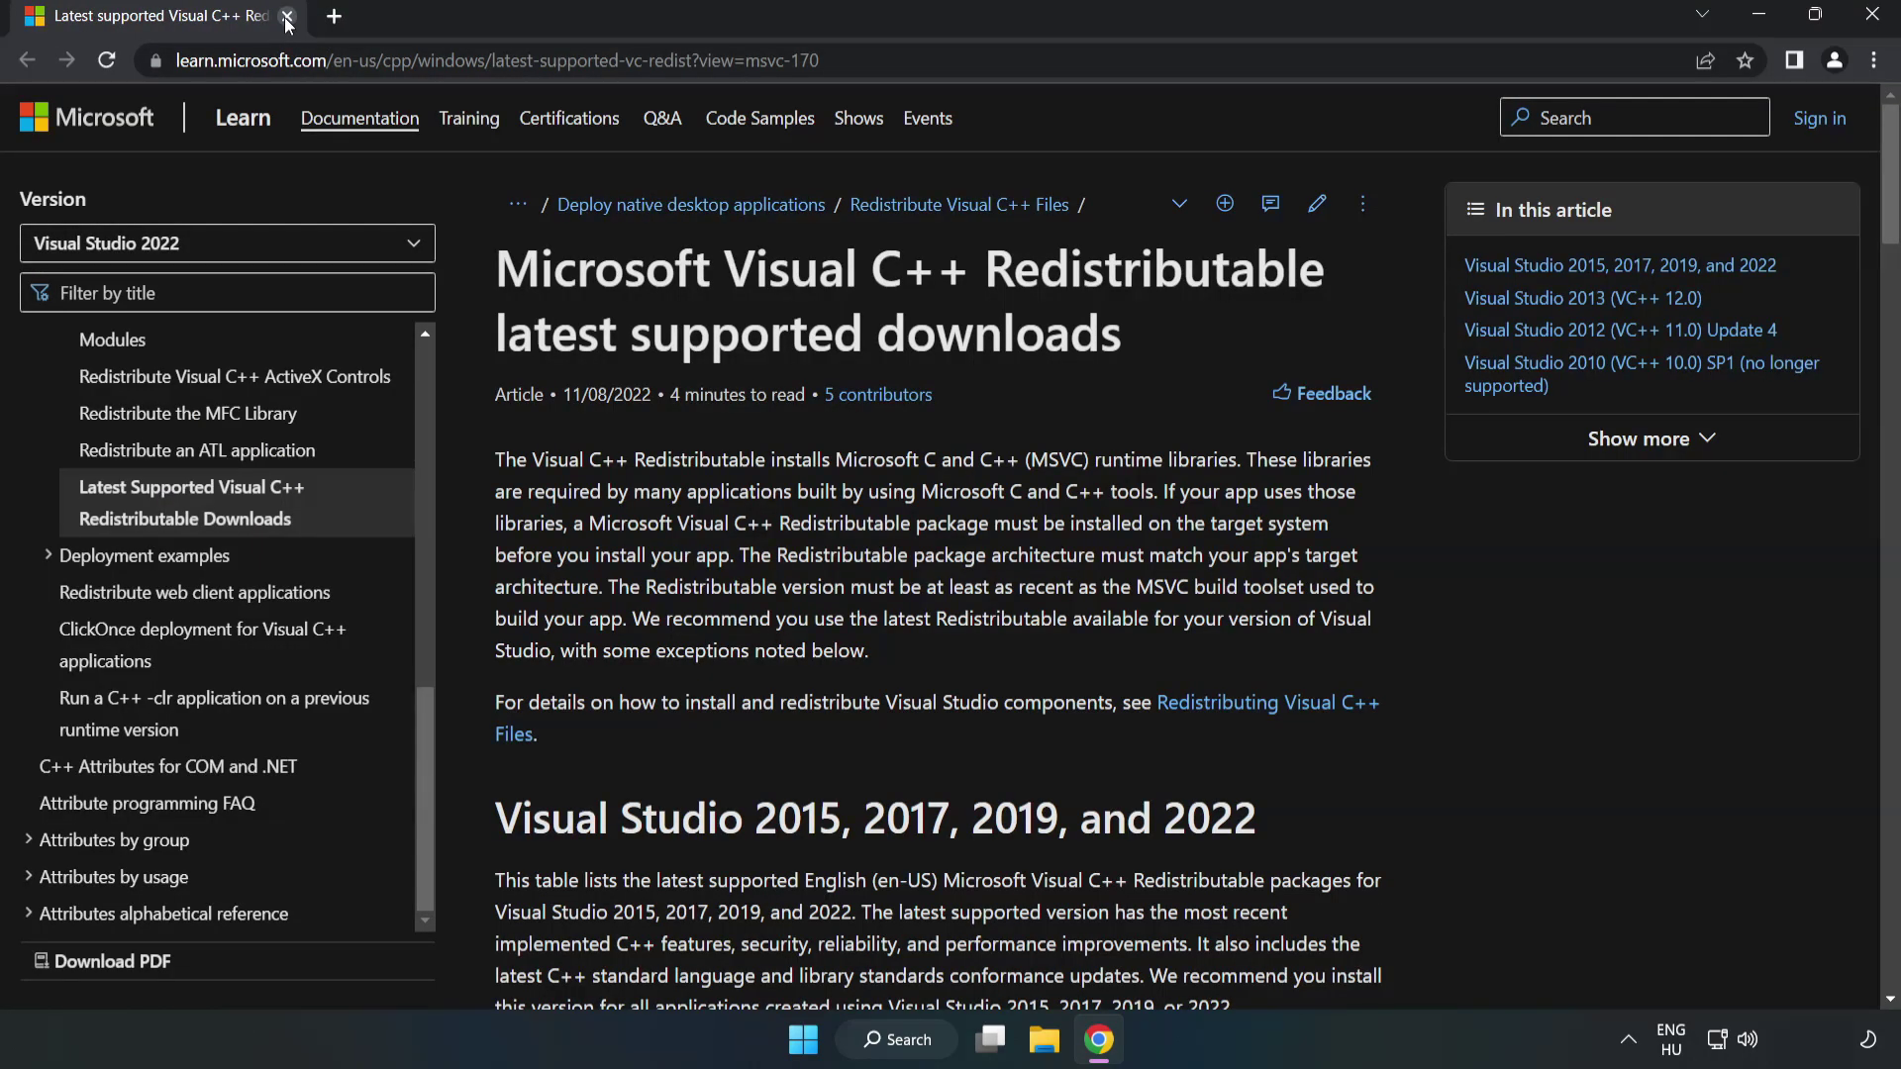
drag(820, 60, 651, 60)
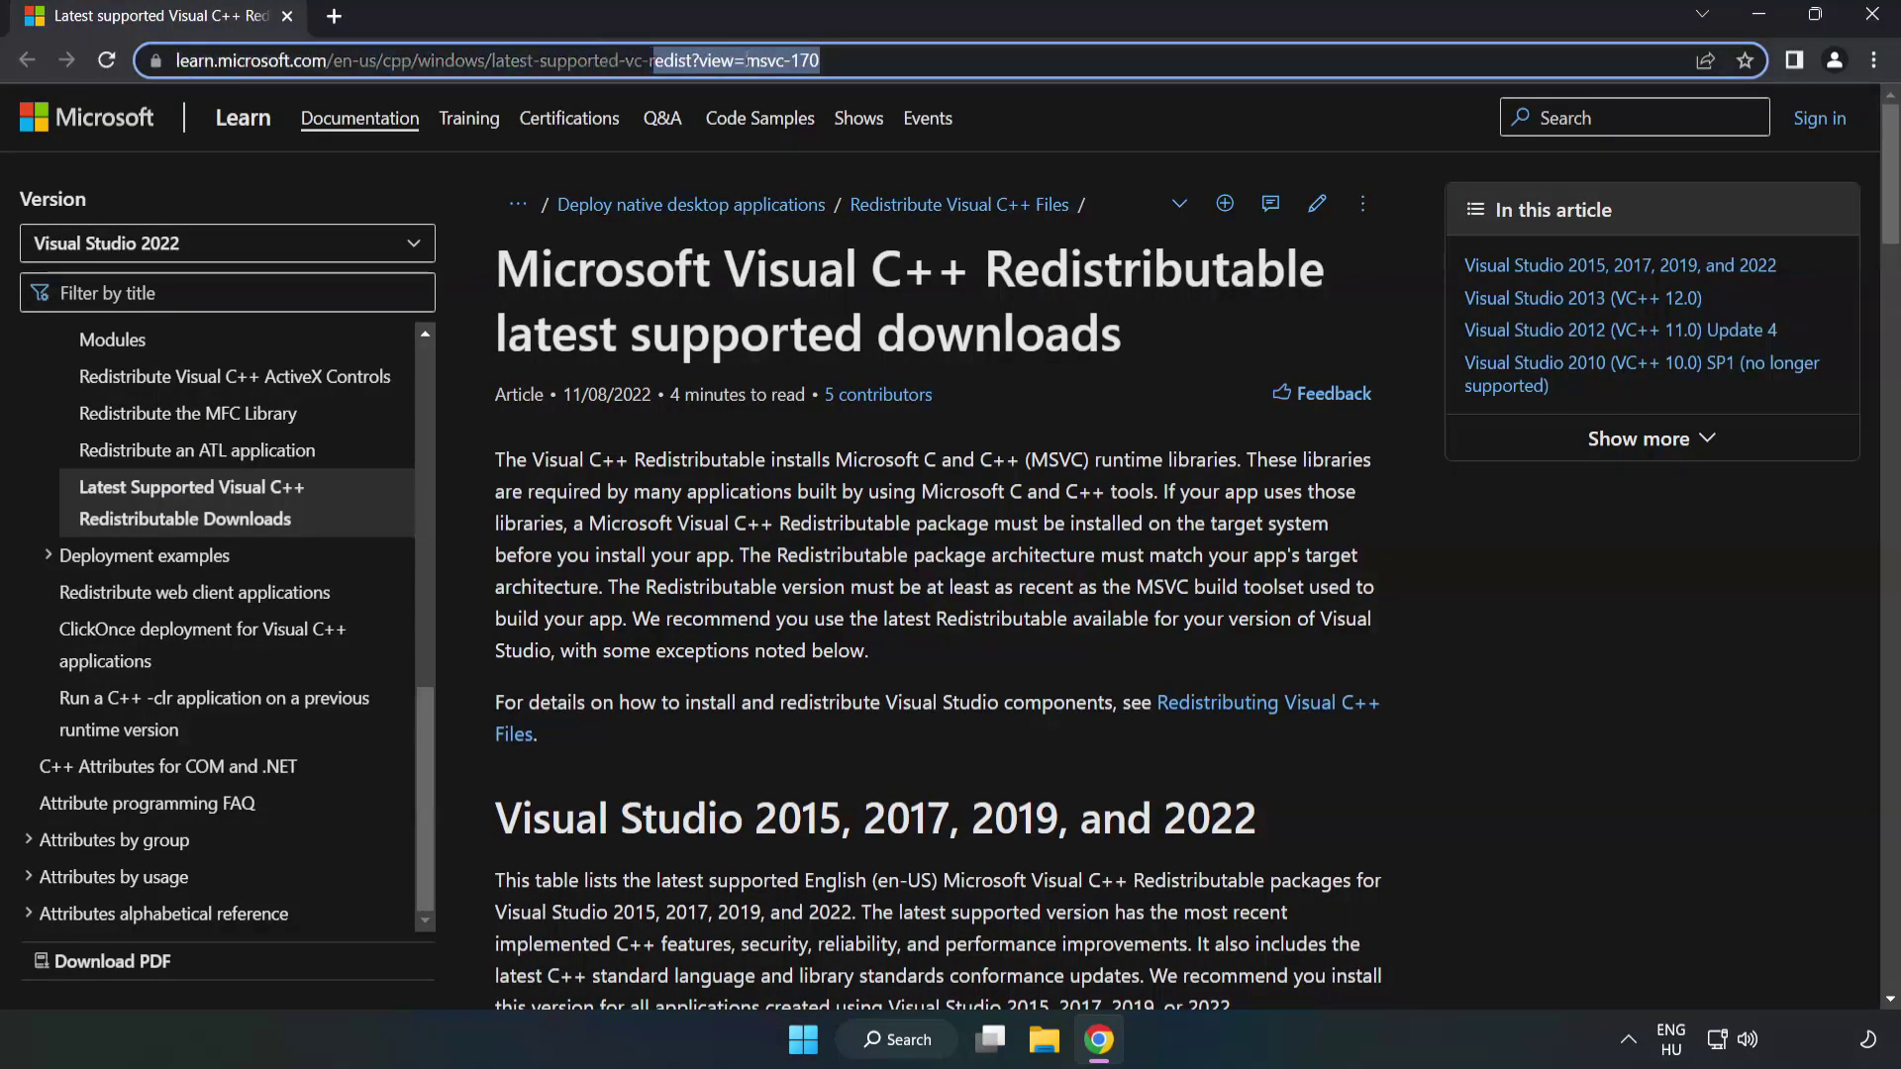
click(891, 61)
click(756, 354)
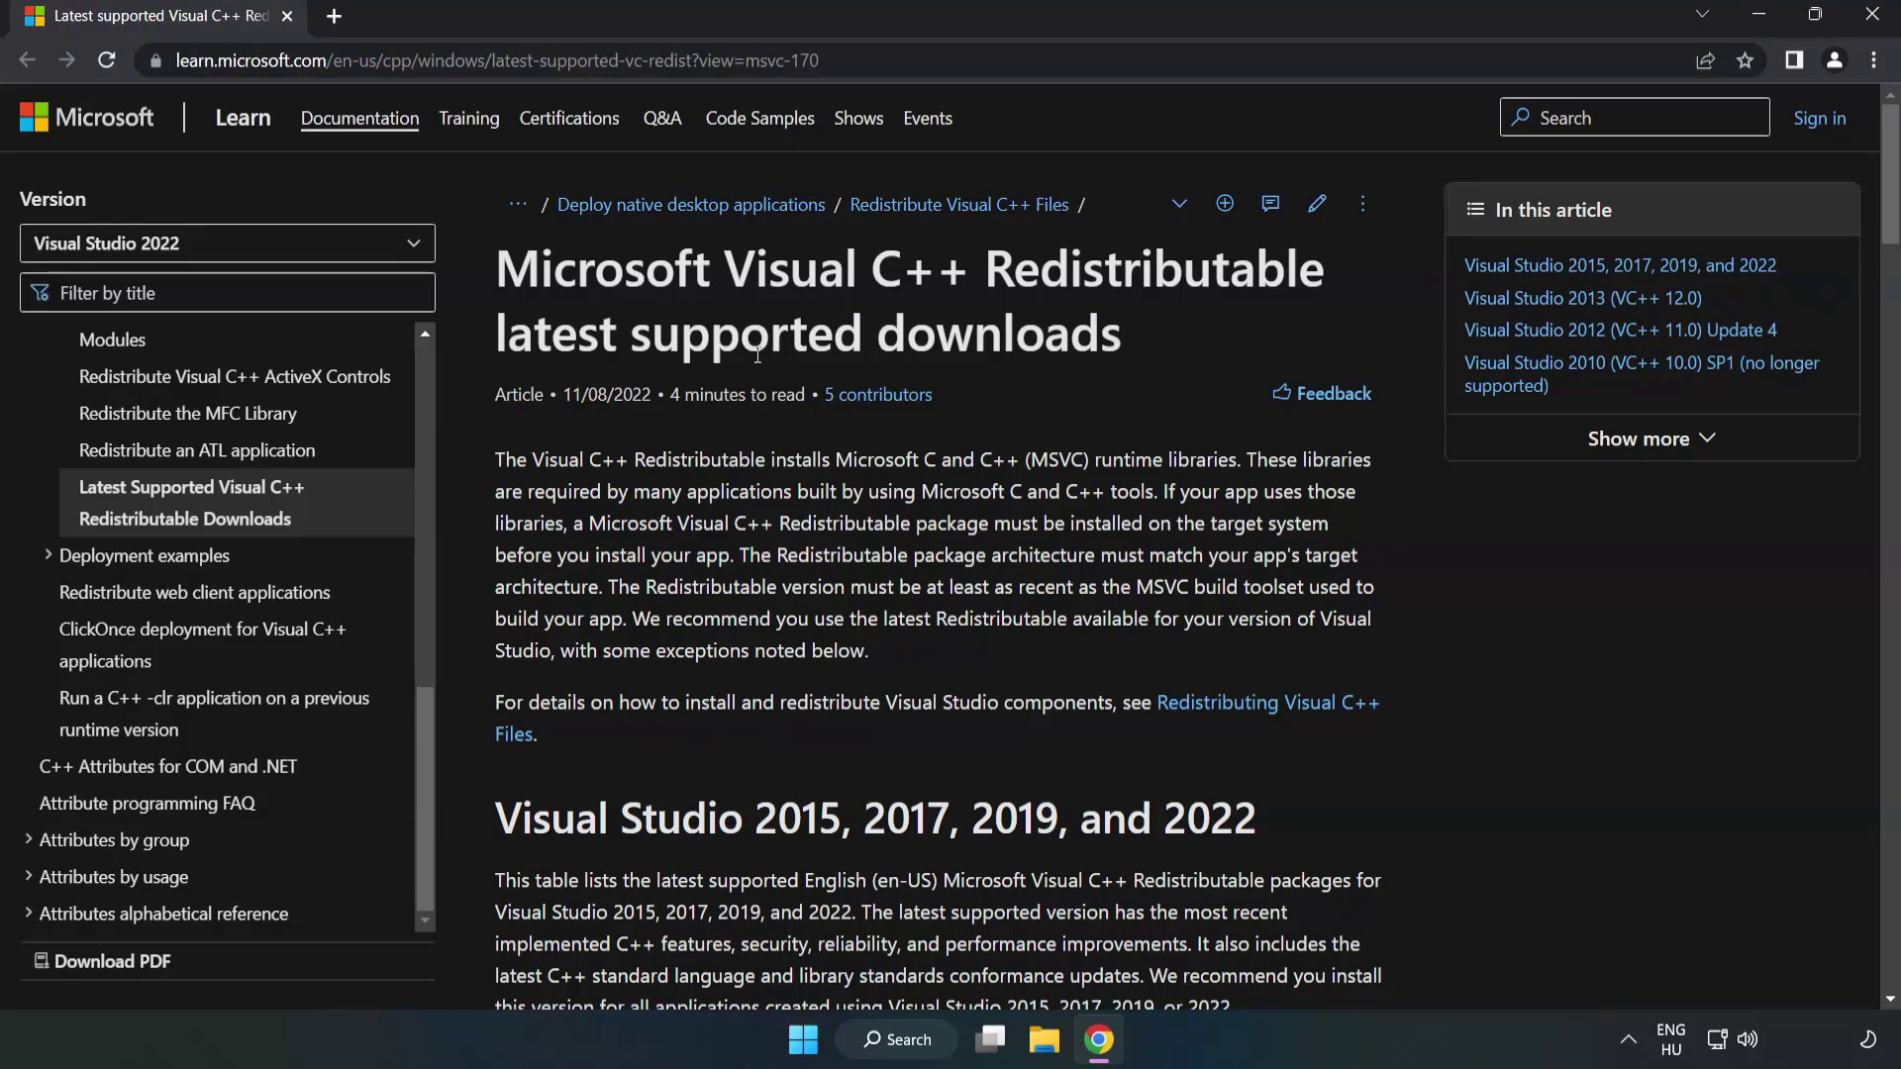
scroll(757, 355, down, 6)
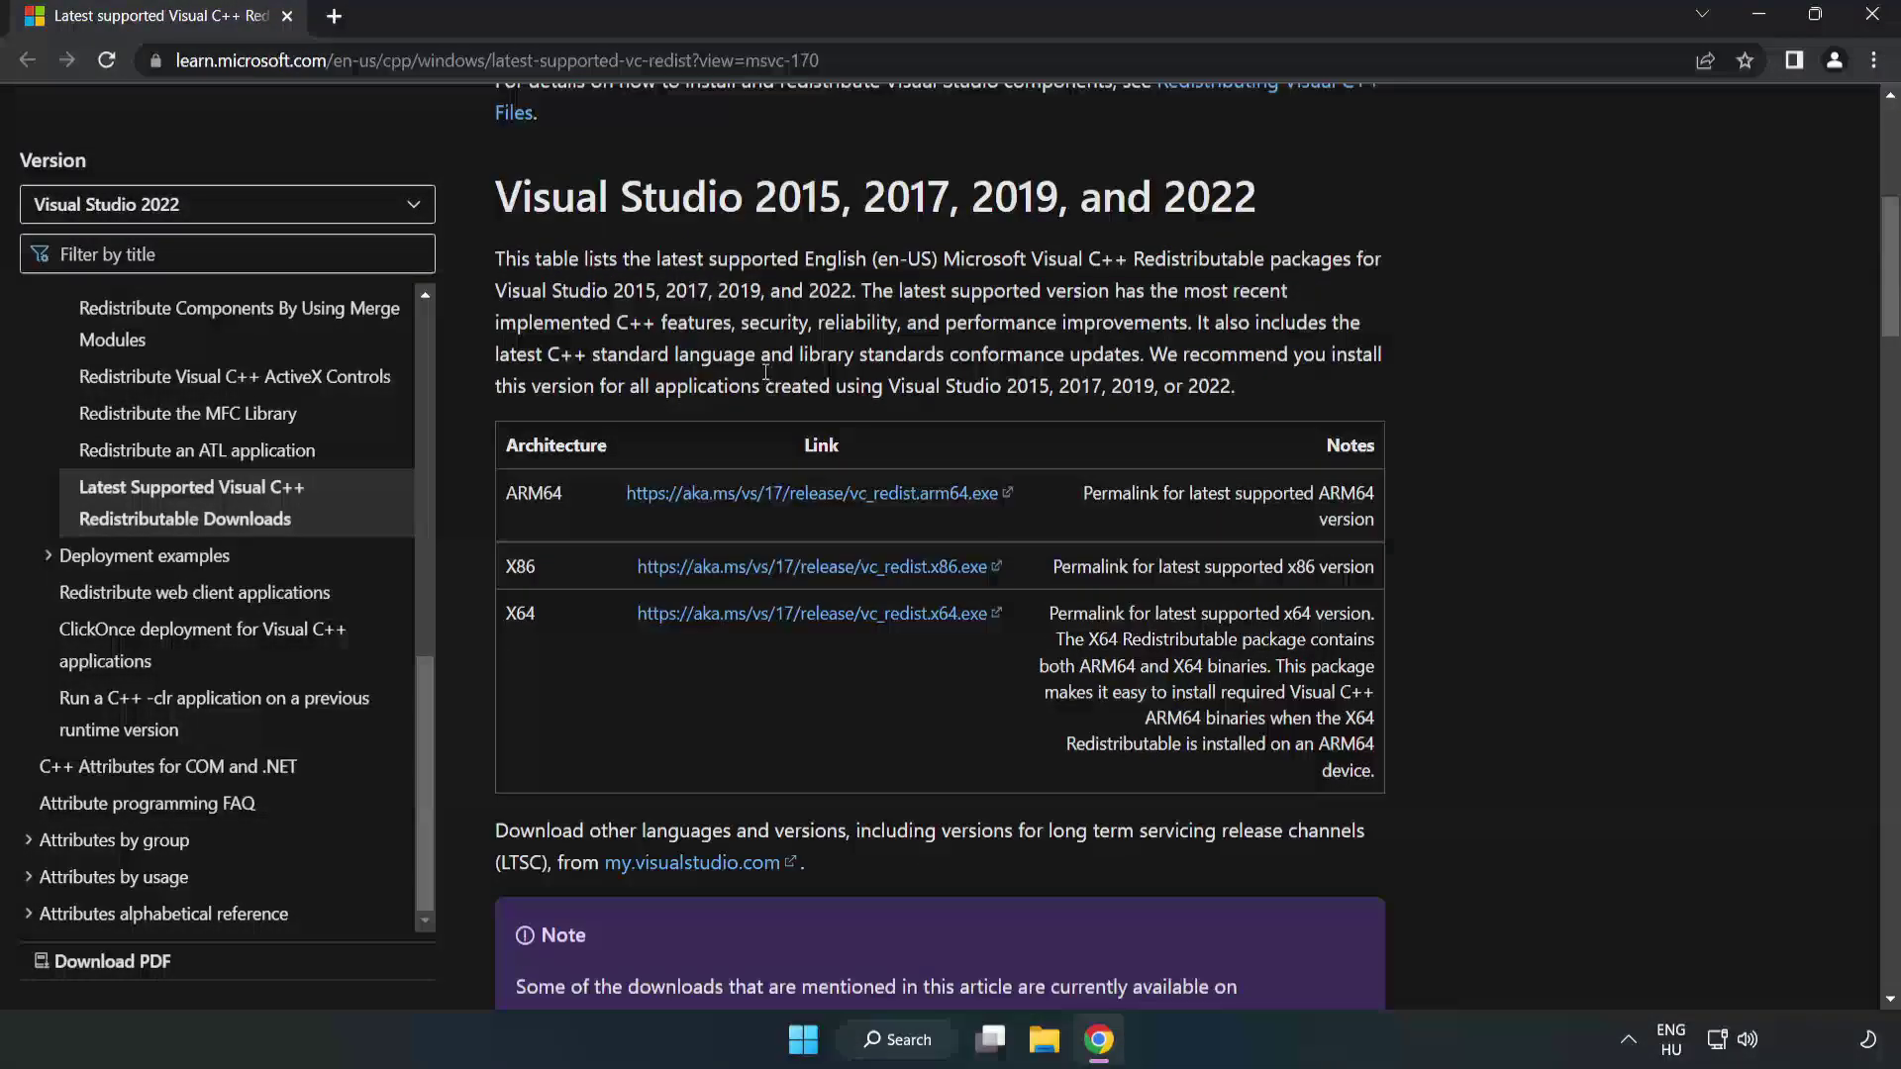
scroll(763, 366, down, 1)
scroll(763, 367, up, 1)
Download the ARM64, x86 and x64 Visual Studio 2015–2022 redistributable installers.
drag(505, 196, 1255, 197)
click(1206, 244)
click(768, 495)
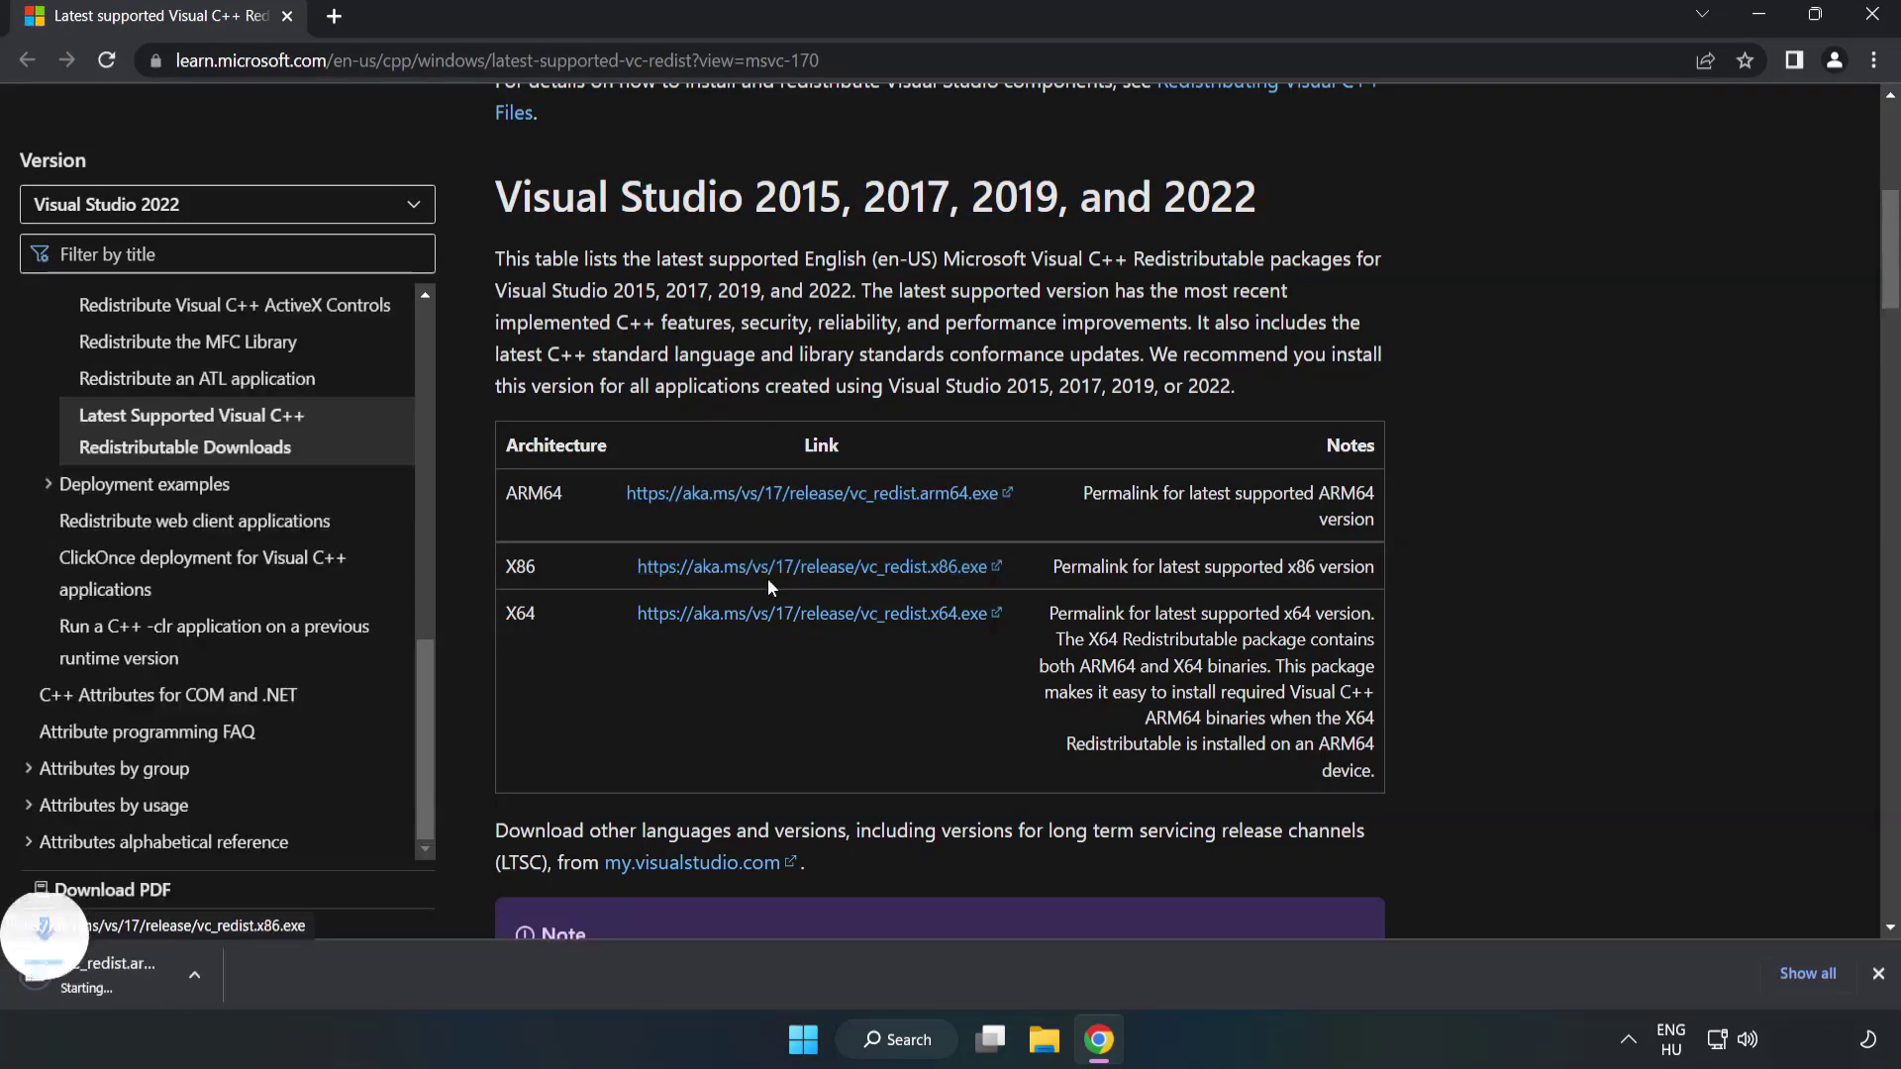
click(773, 580)
click(798, 618)
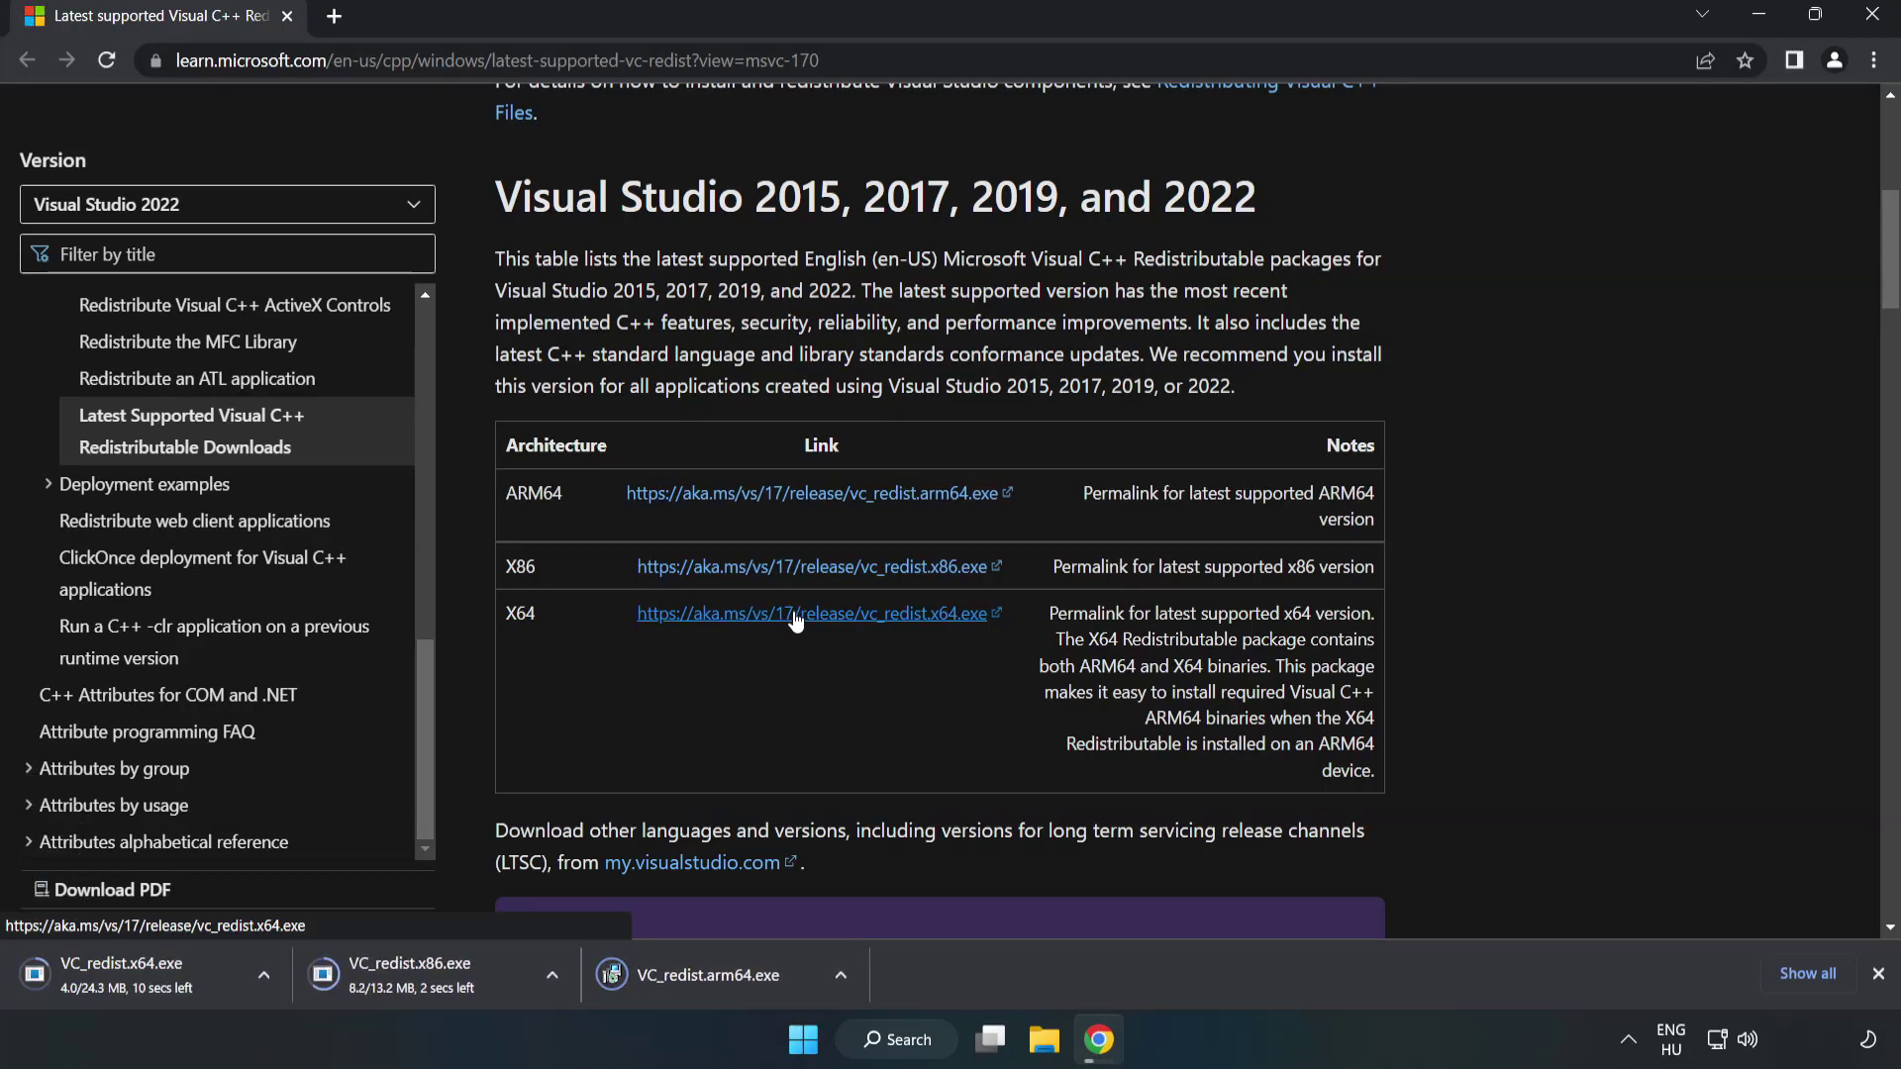
Attempt the ARM64 Visual C++ redistributable install and dismiss its setup-failed message.
click(725, 976)
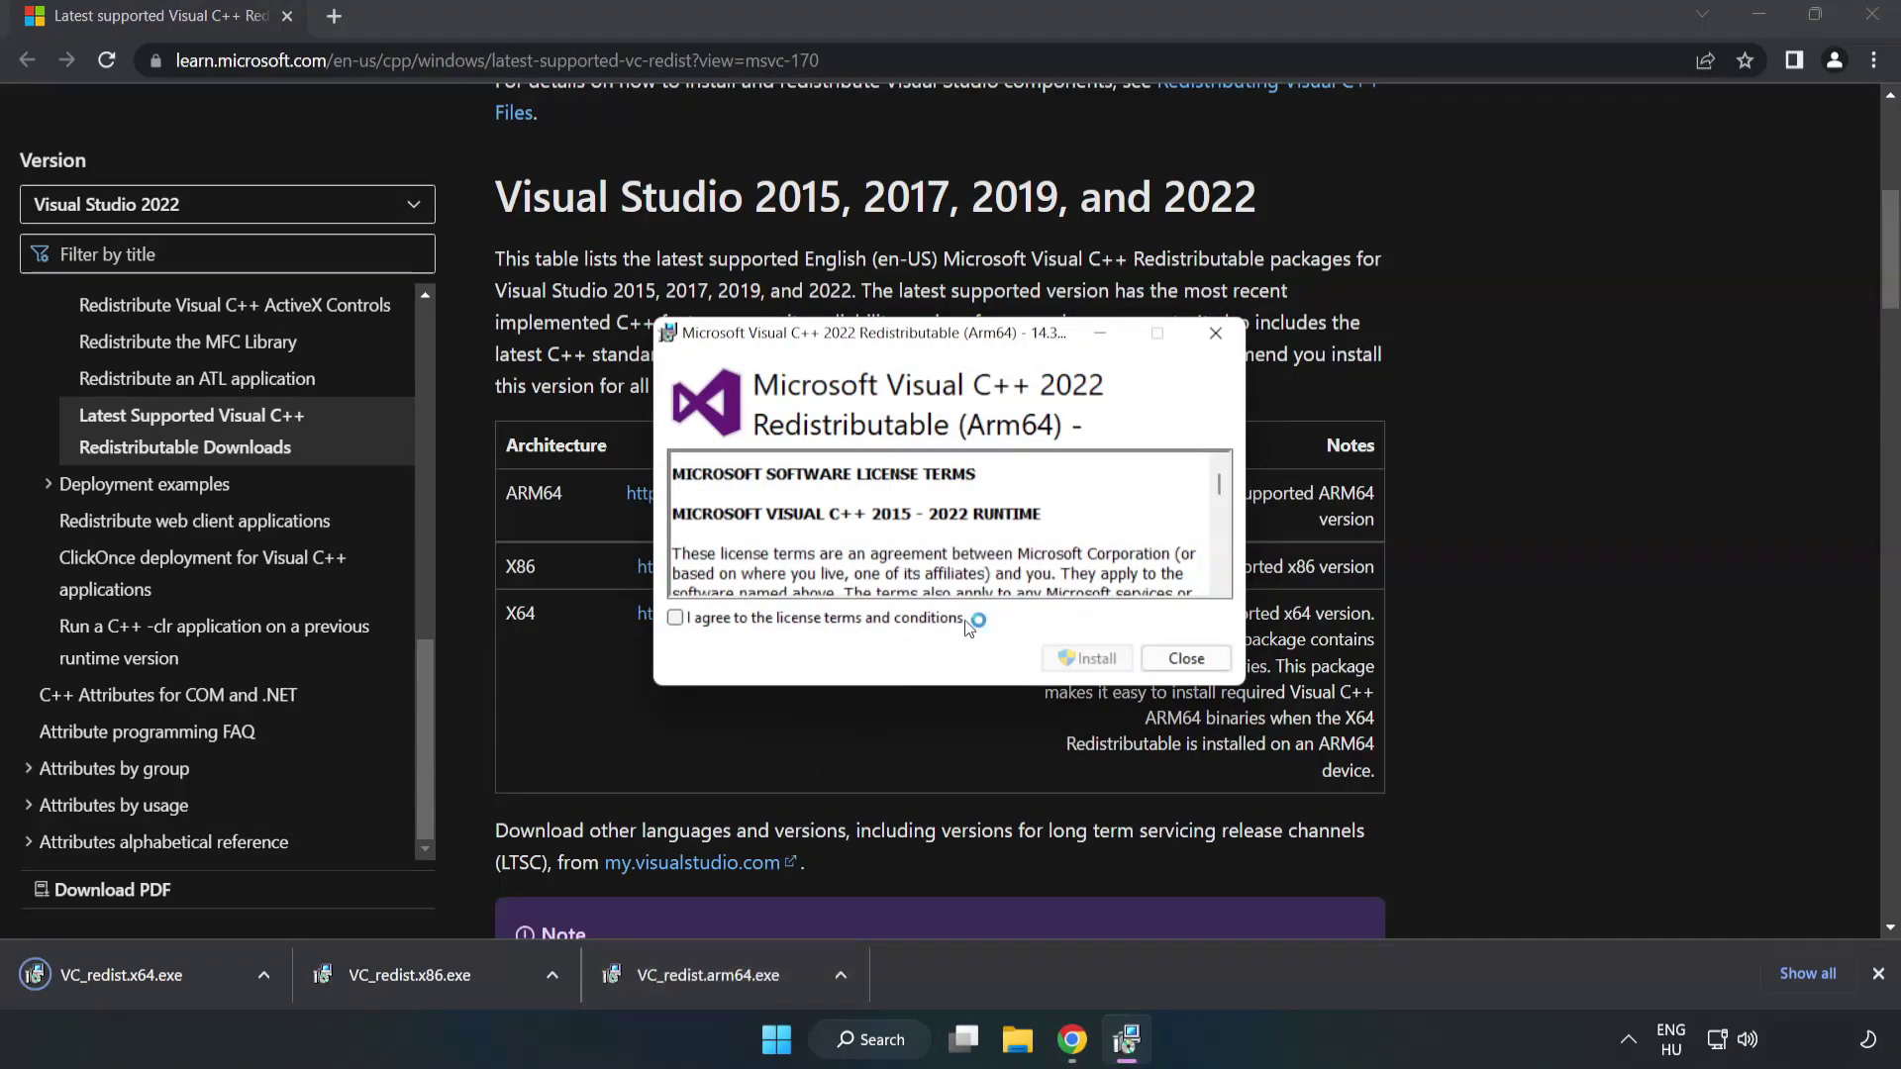
scroll(1220, 485, down, 15)
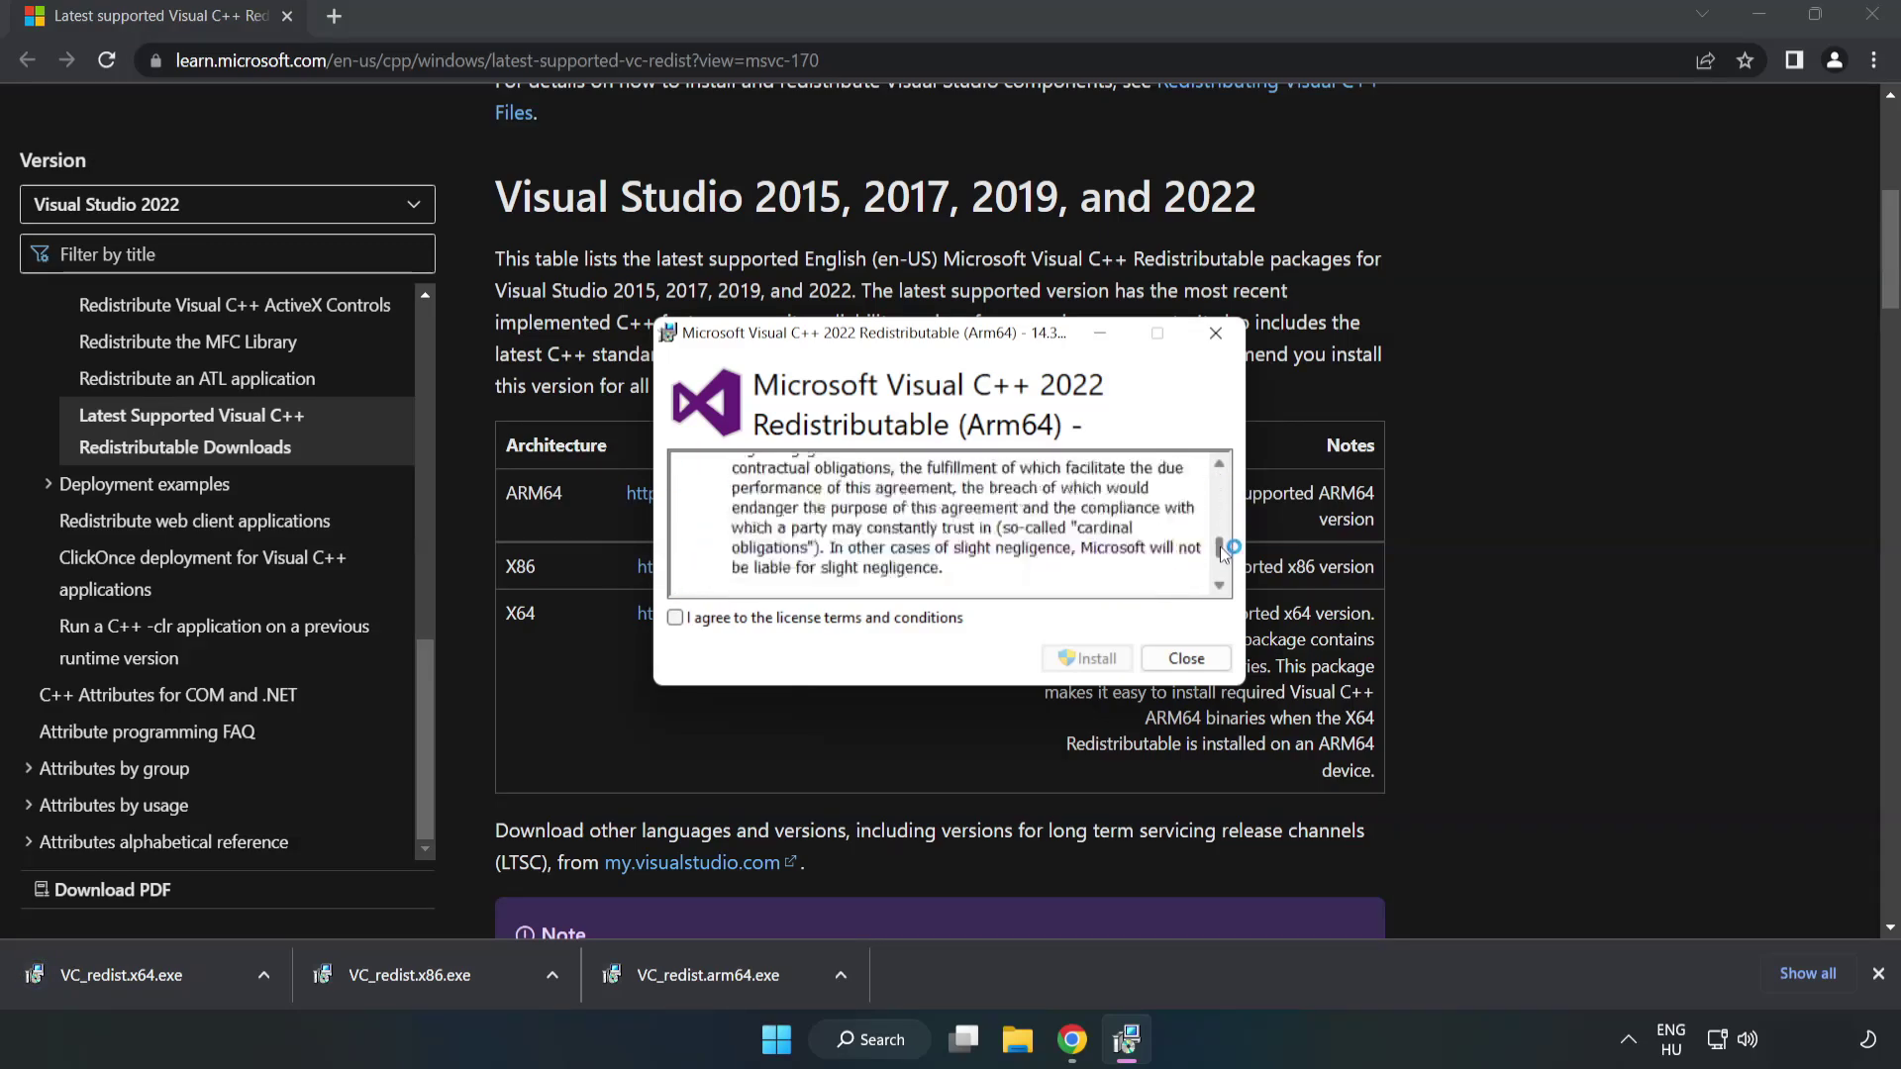
click(676, 618)
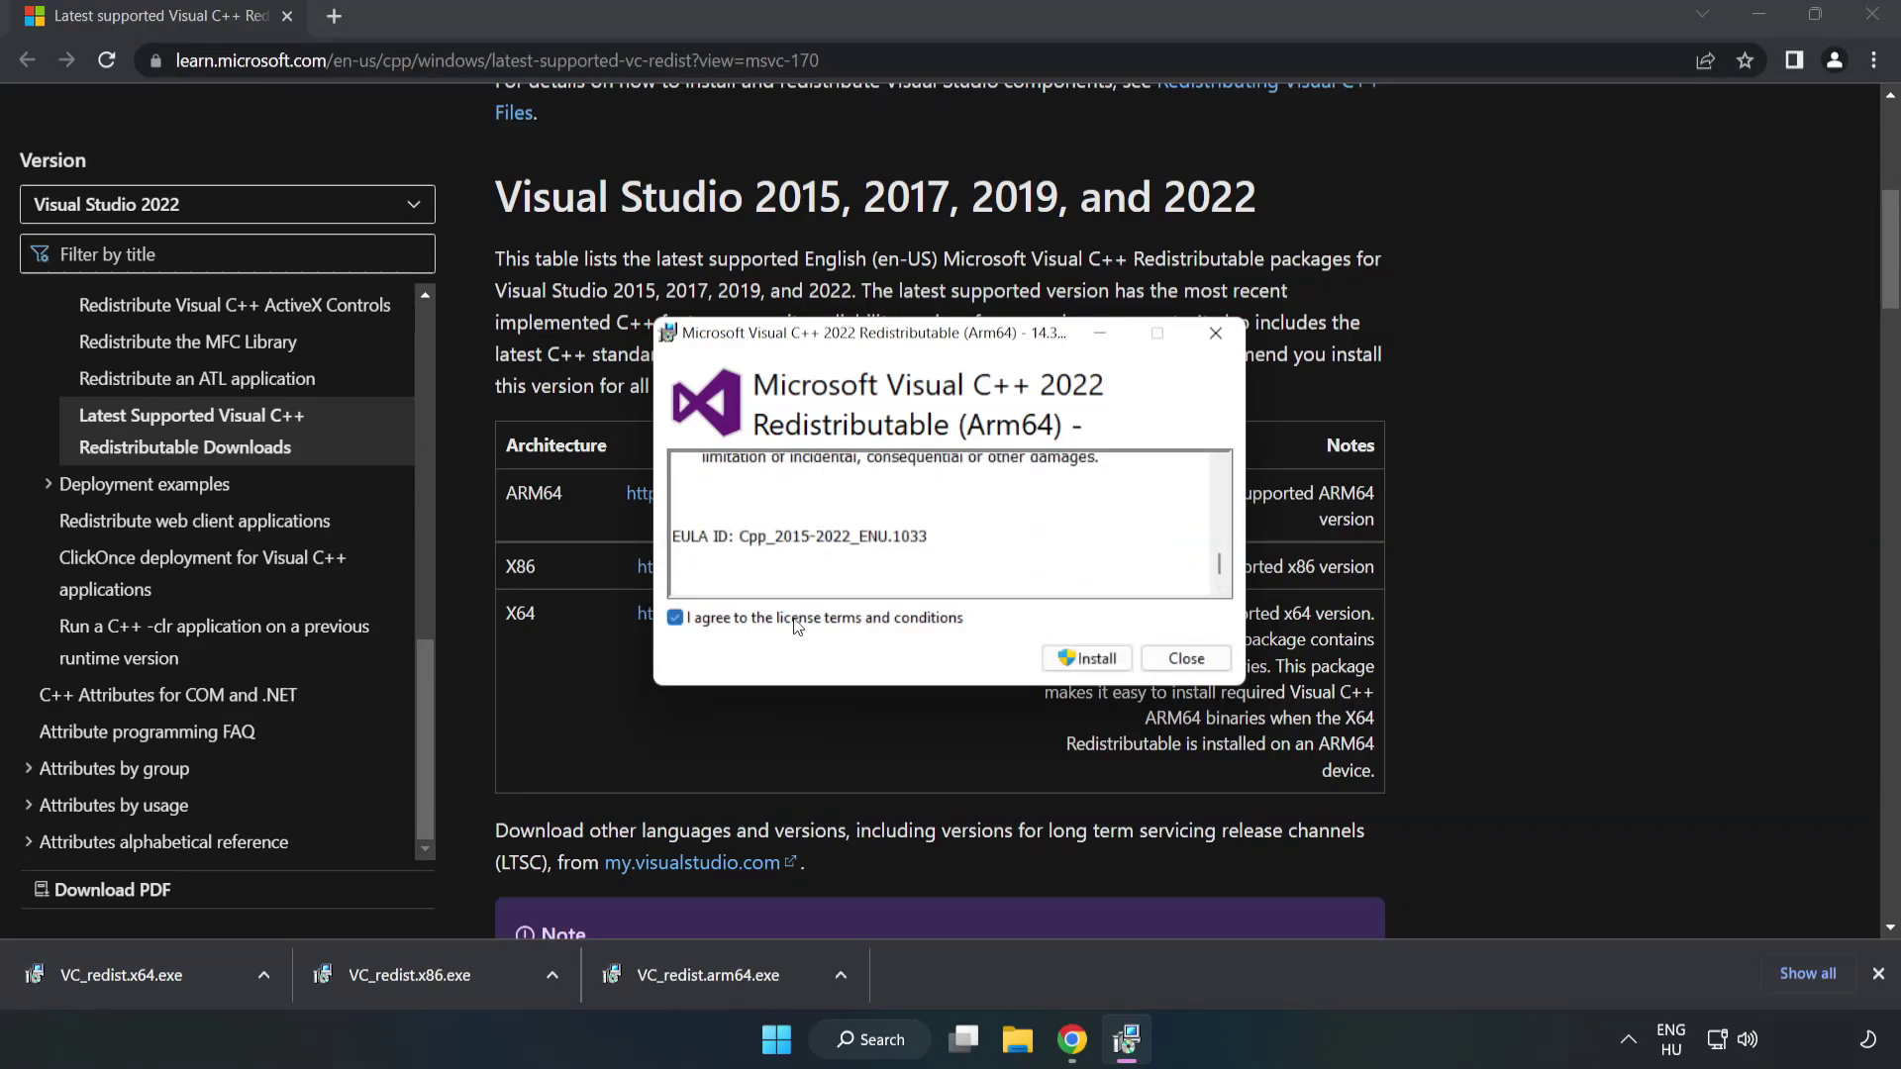
click(1089, 659)
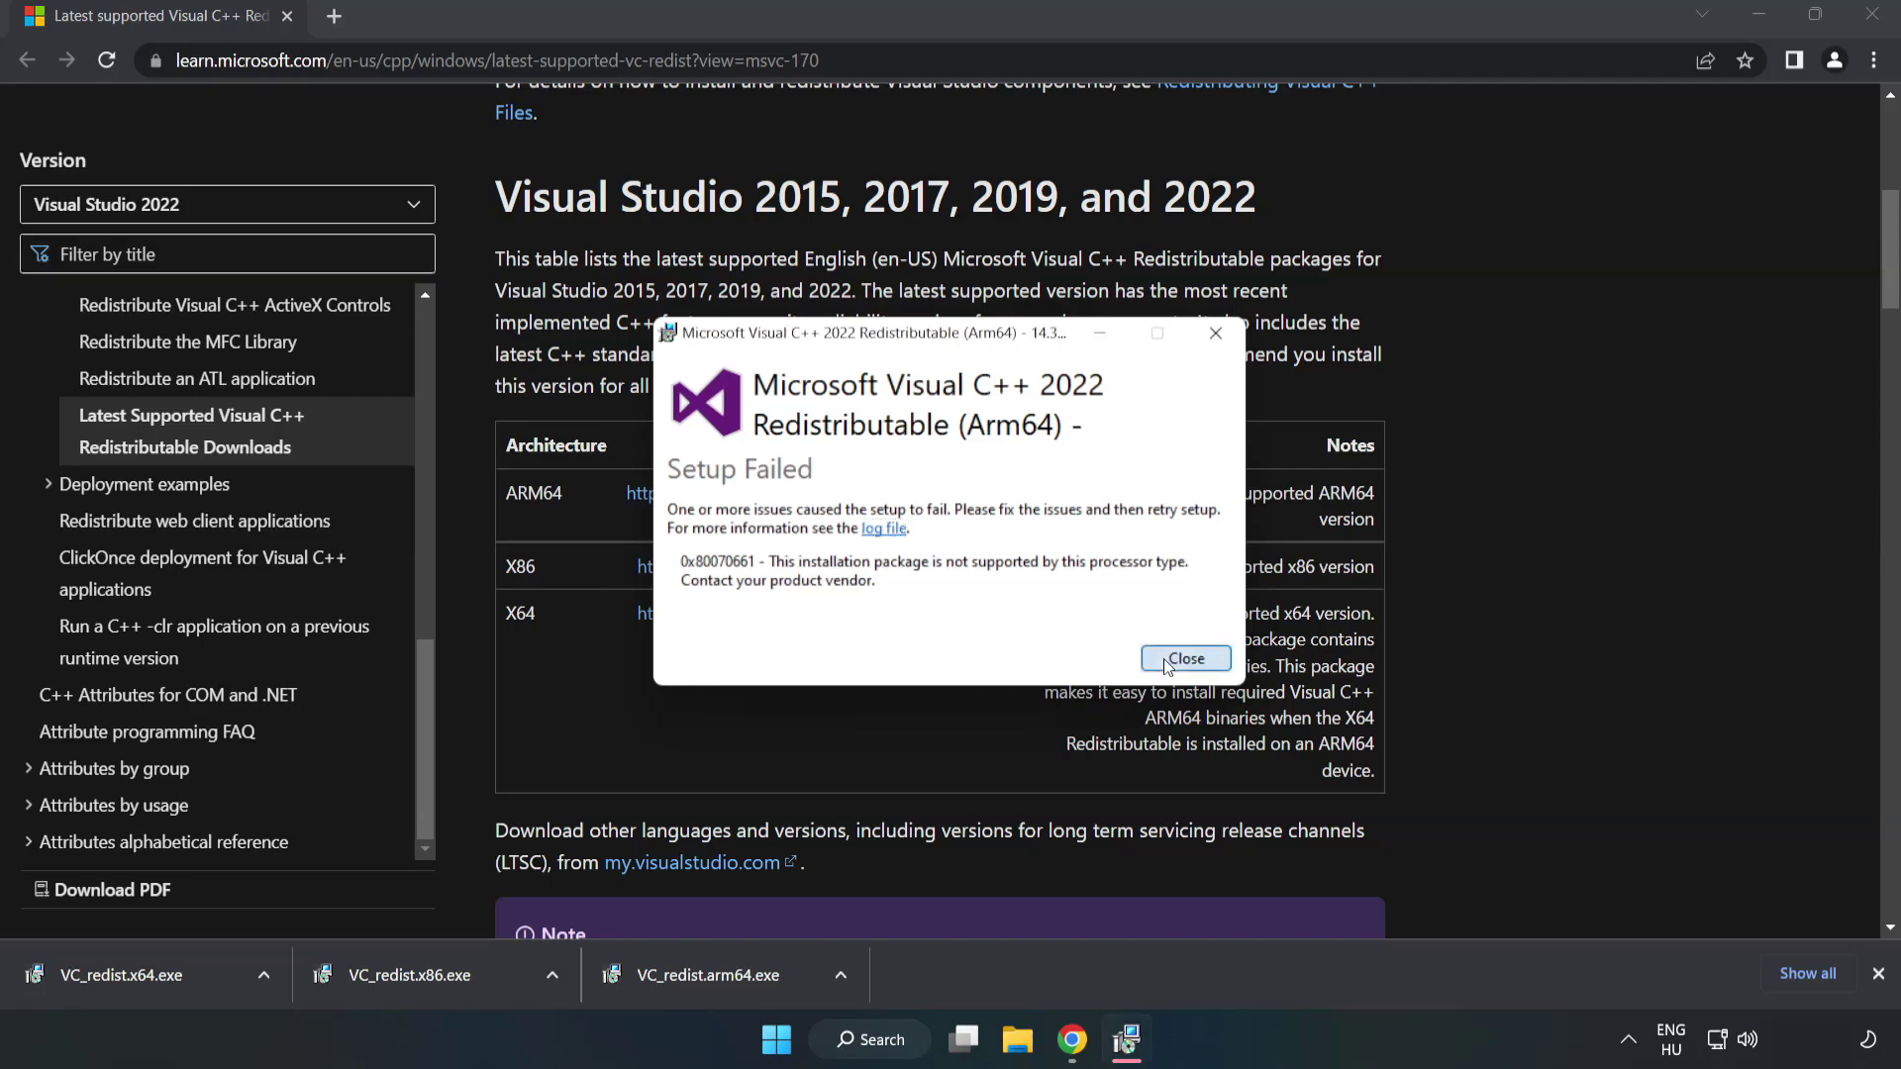
click(1185, 658)
Install the x86 Visual C++ 2015-2022 redistributable after agreeing to its license.
click(419, 970)
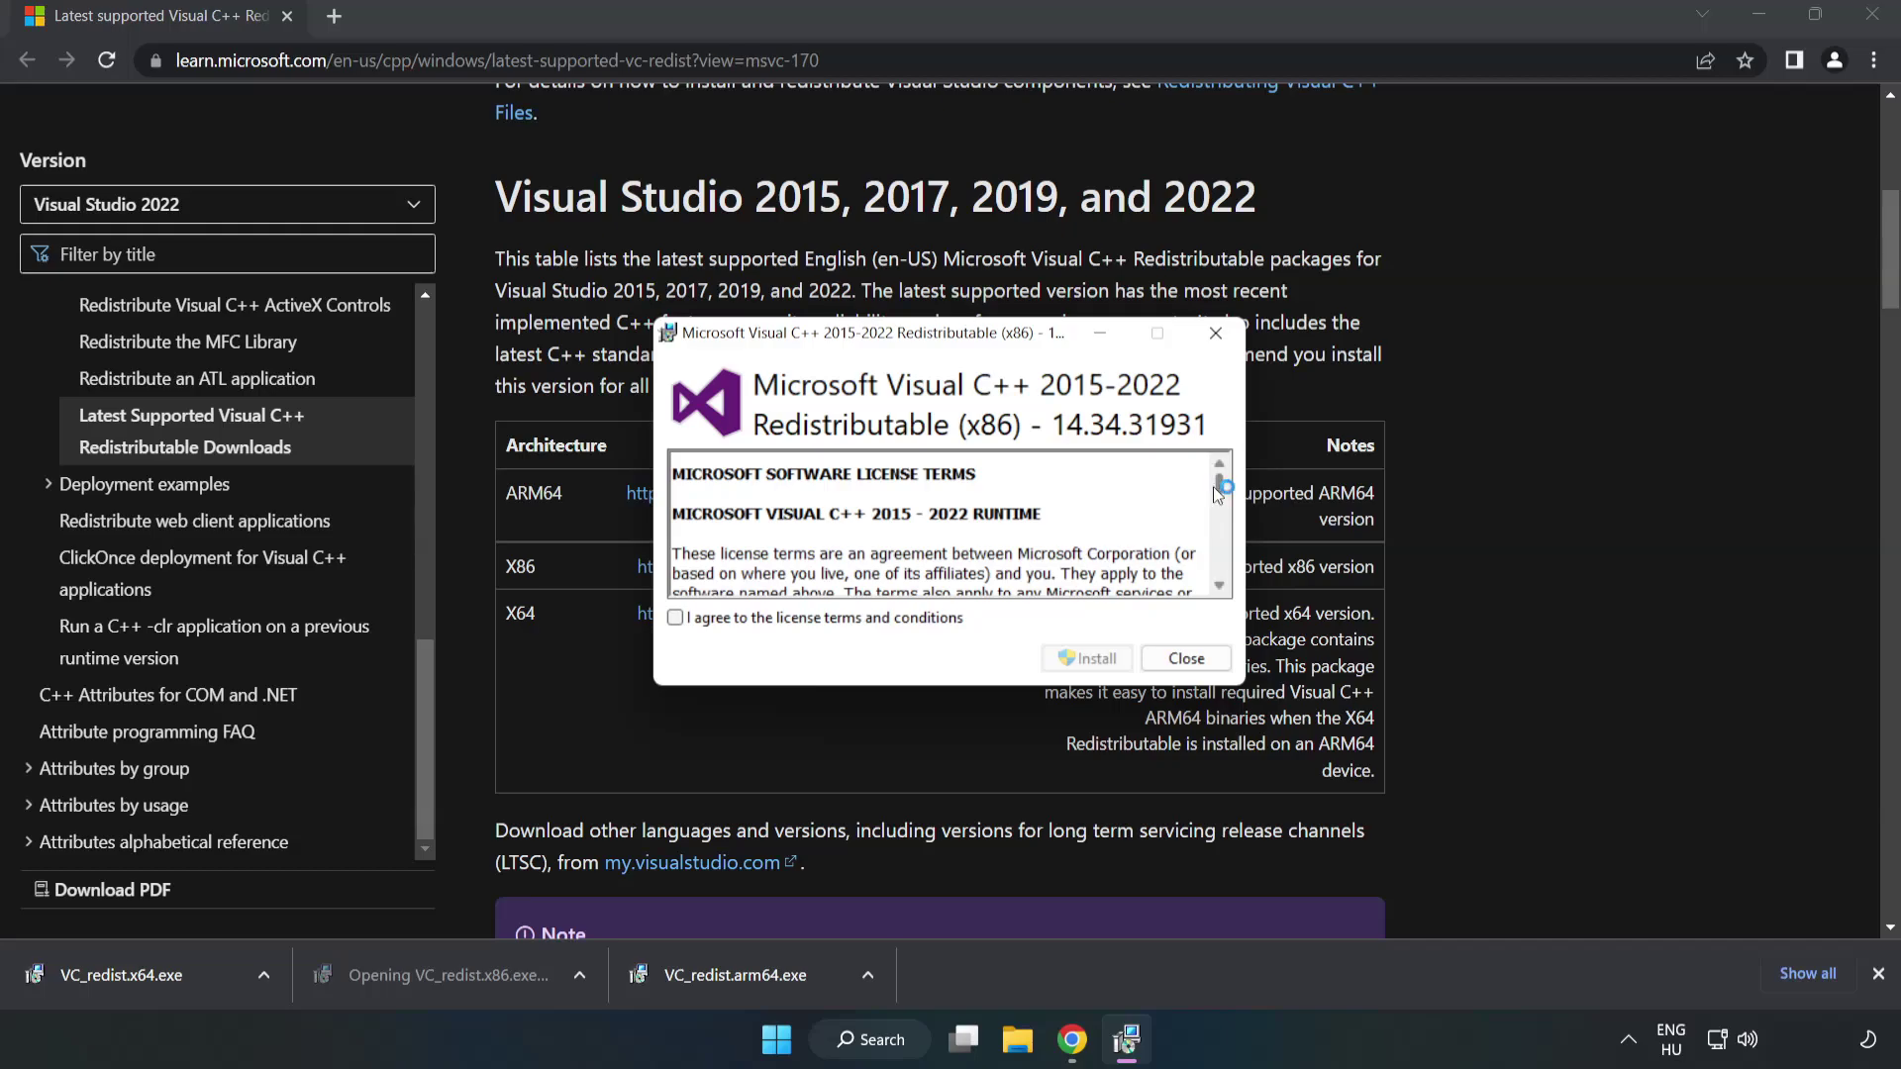
drag(1219, 485, 1217, 591)
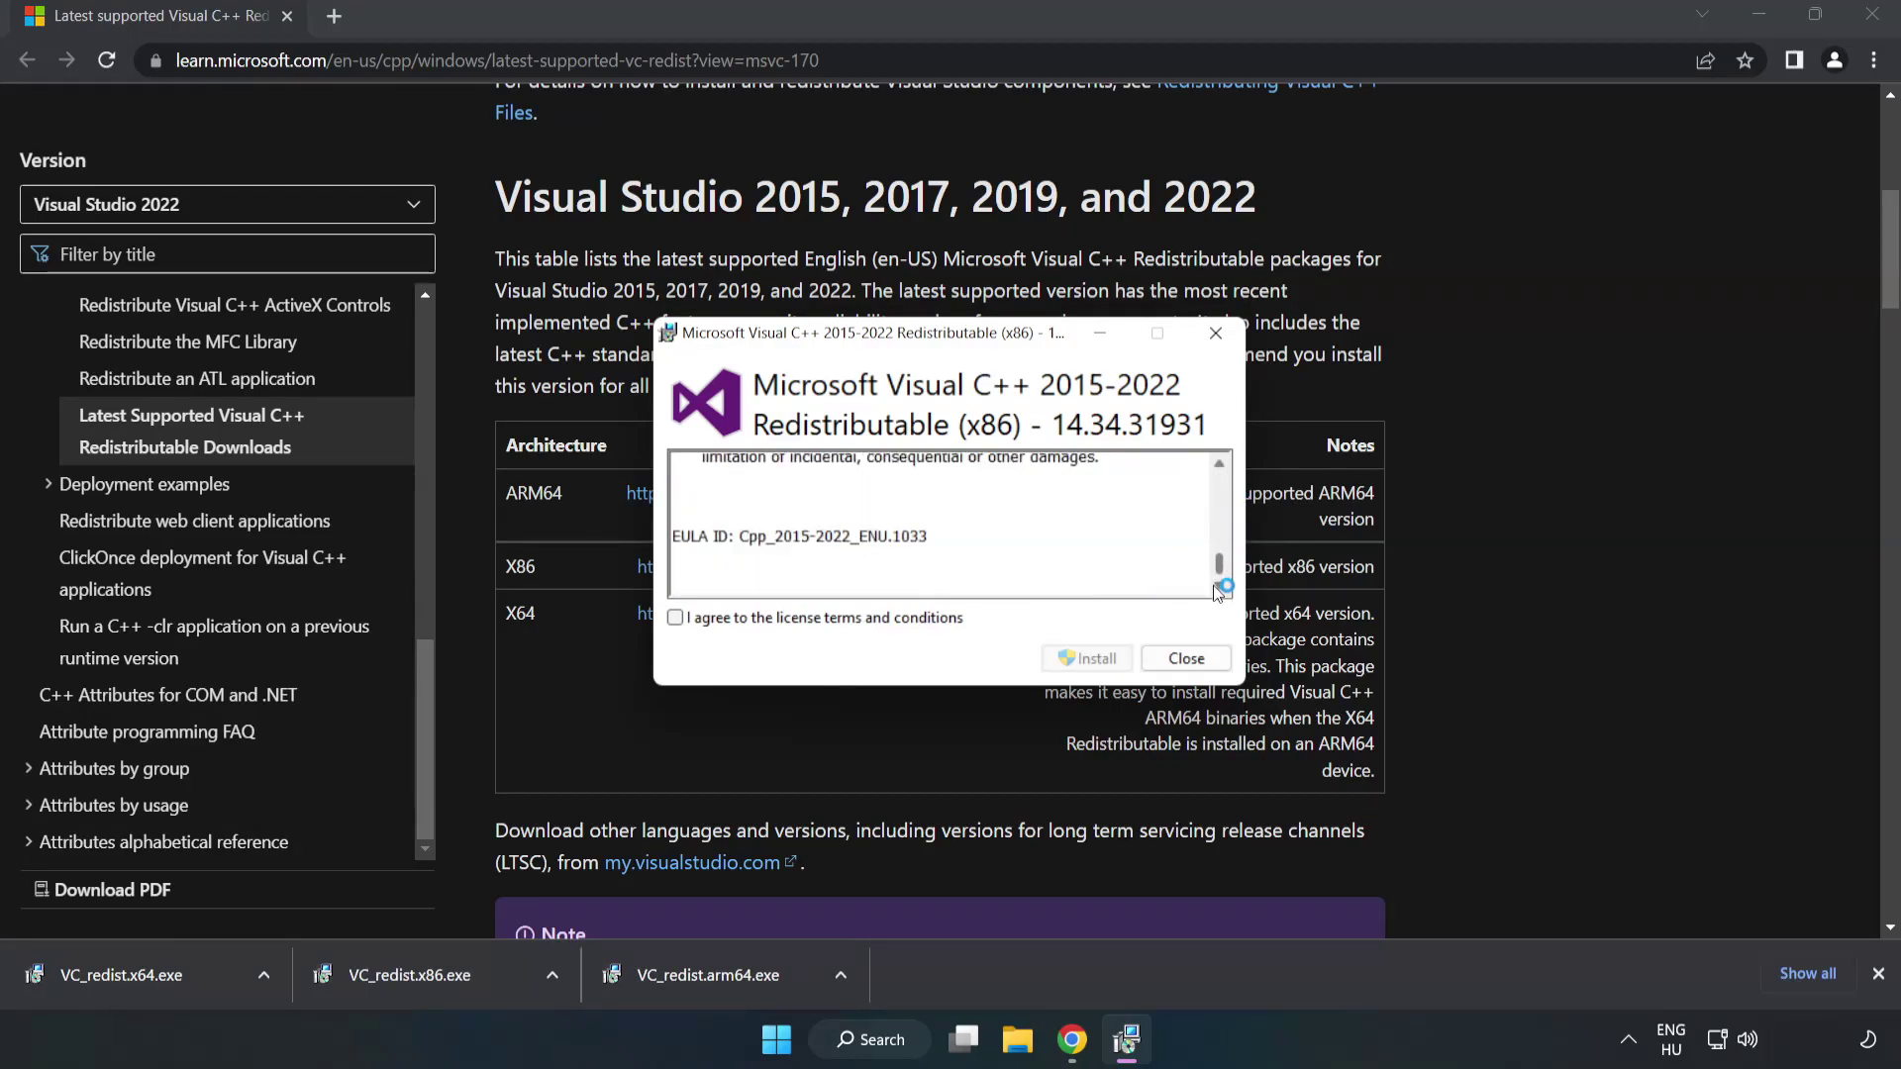
click(675, 616)
click(1079, 659)
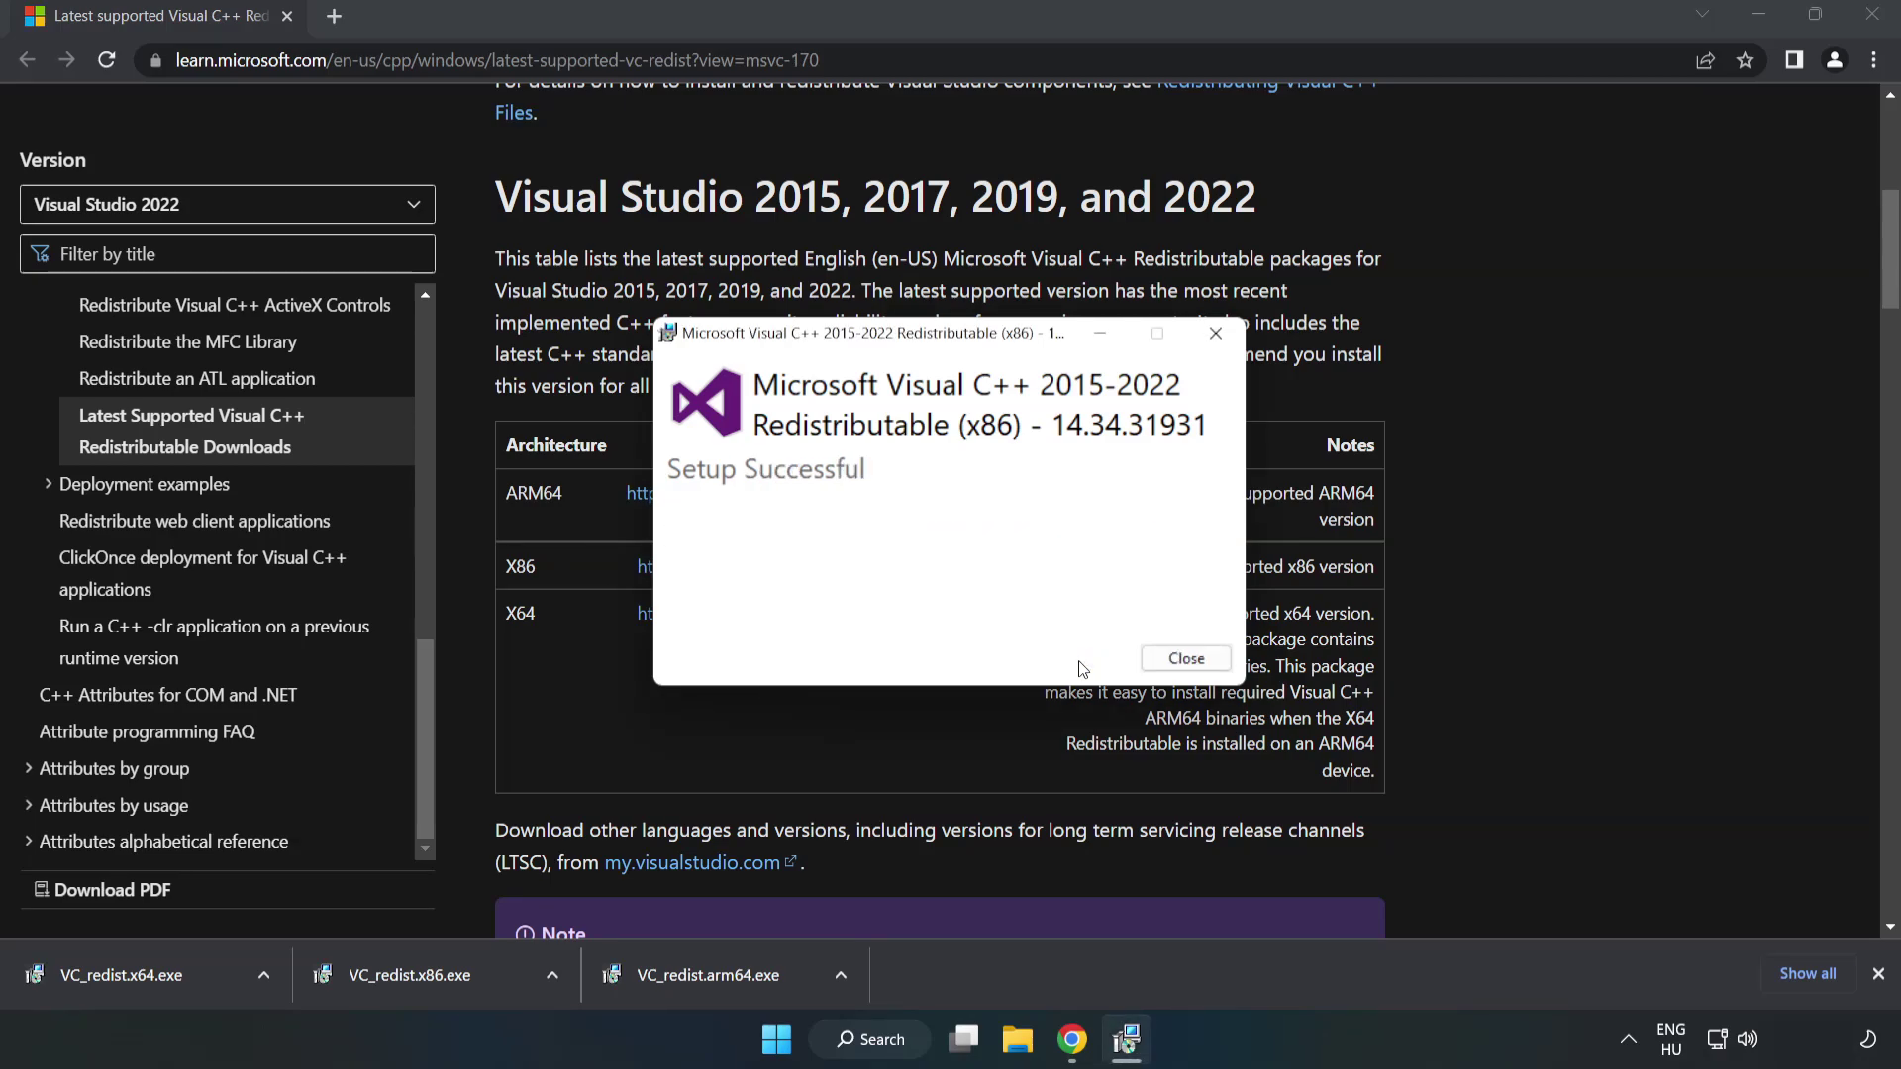
click(1185, 659)
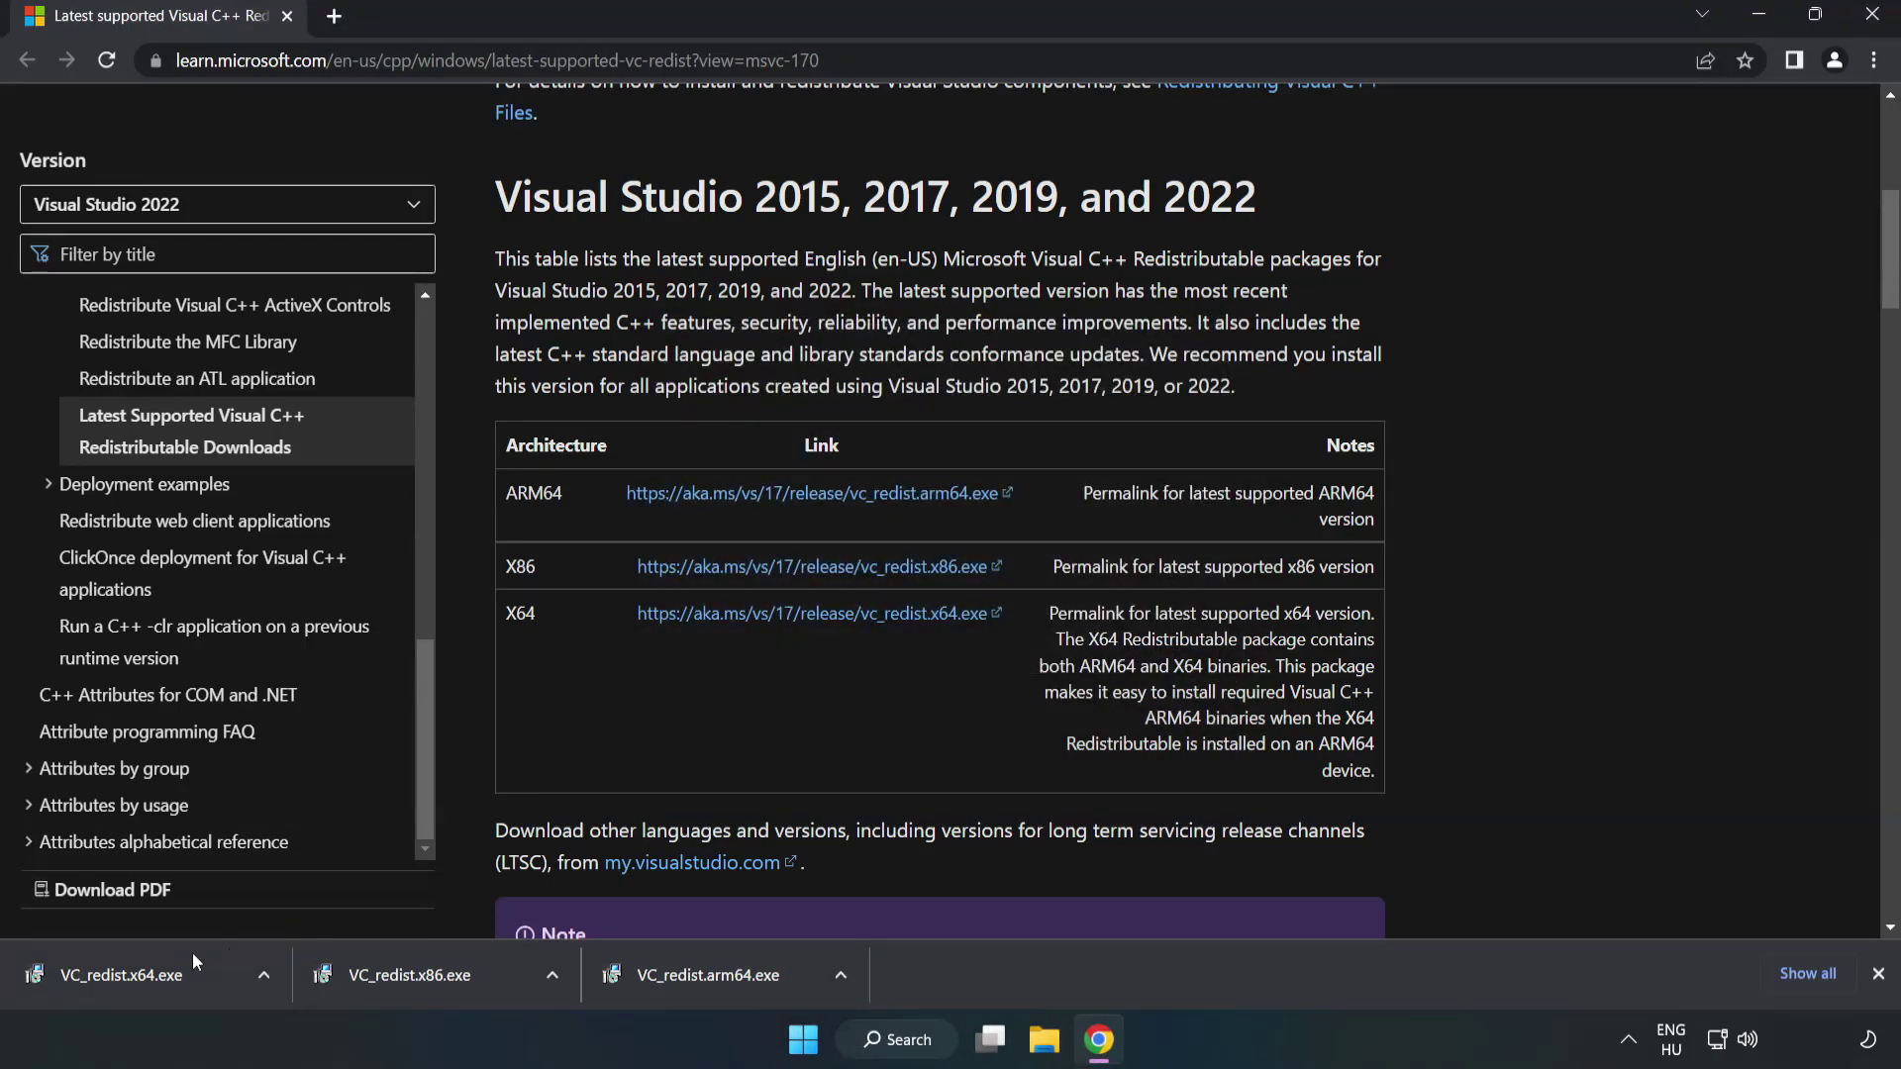
Install the x64 Visual C++ 2015-2022 redistributable 14.34.31931 after agreeing to its license.
click(103, 968)
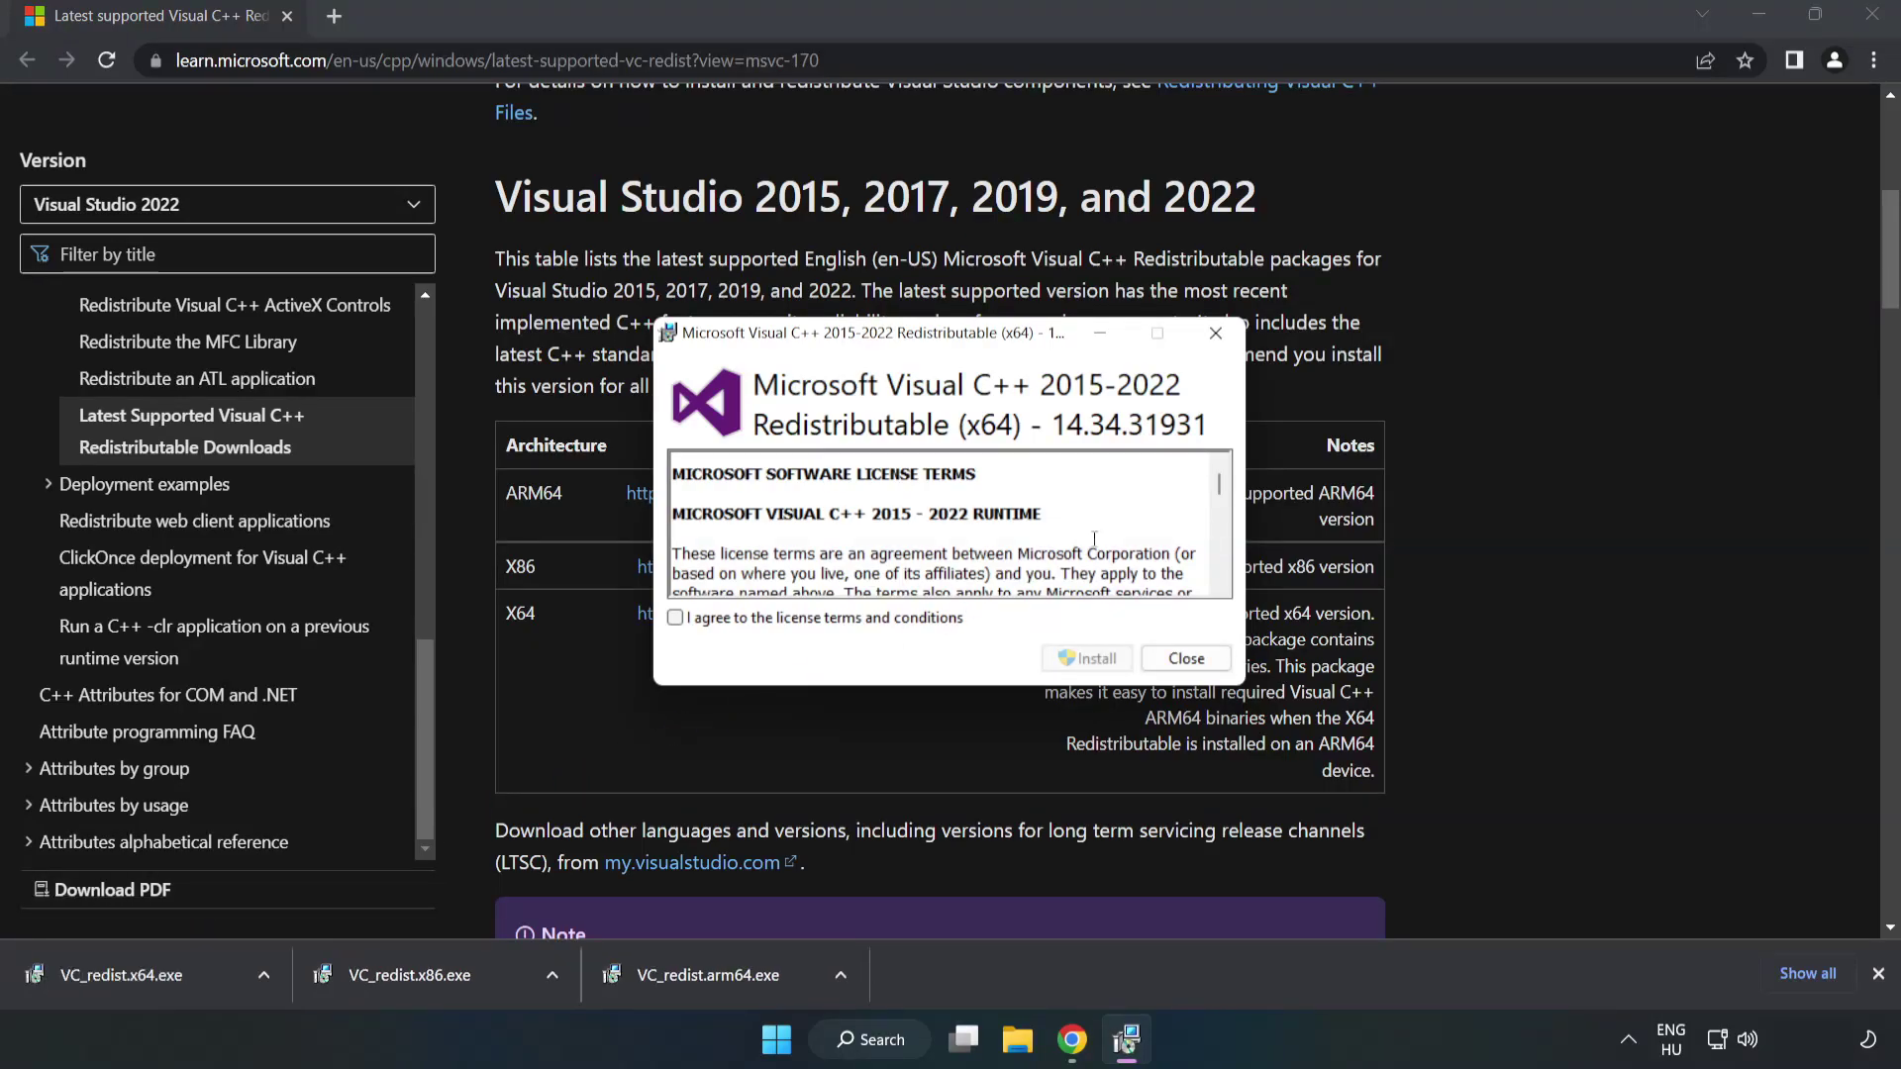
drag(1220, 489, 1222, 578)
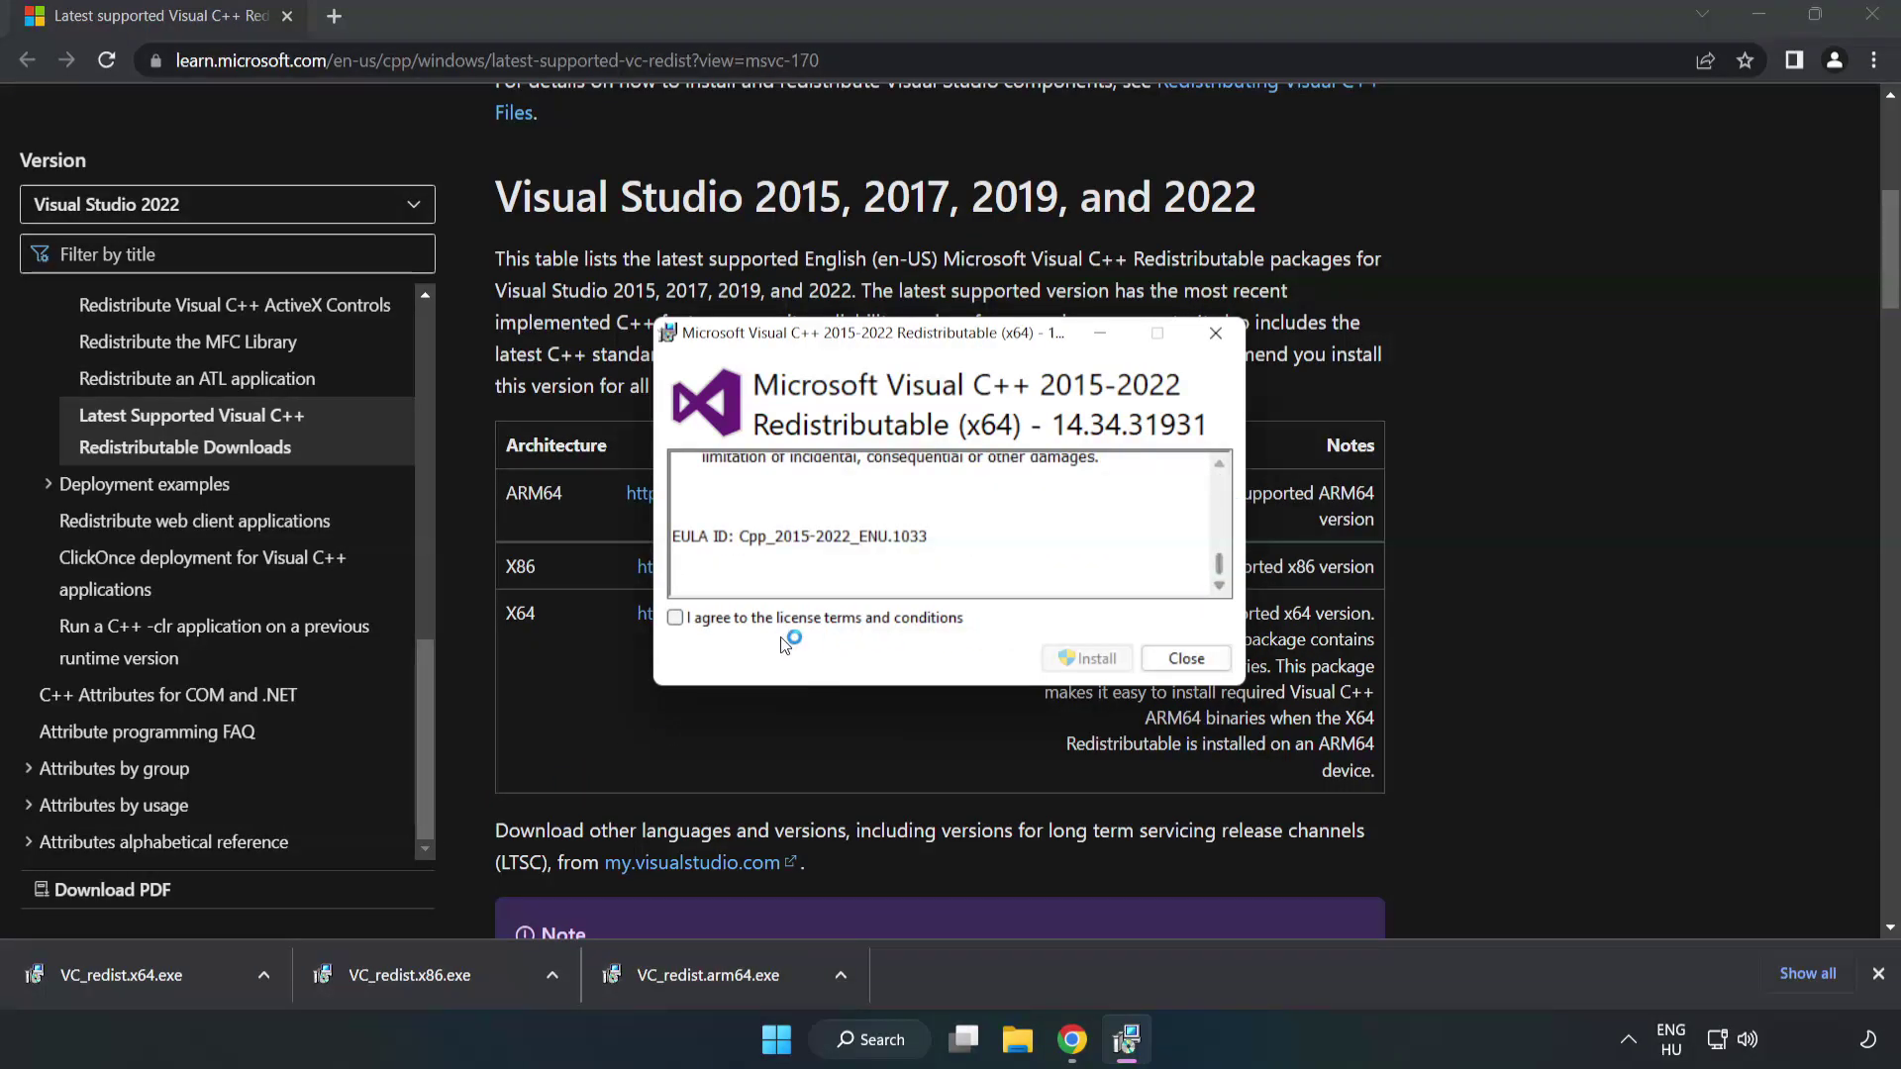
click(675, 618)
click(1081, 658)
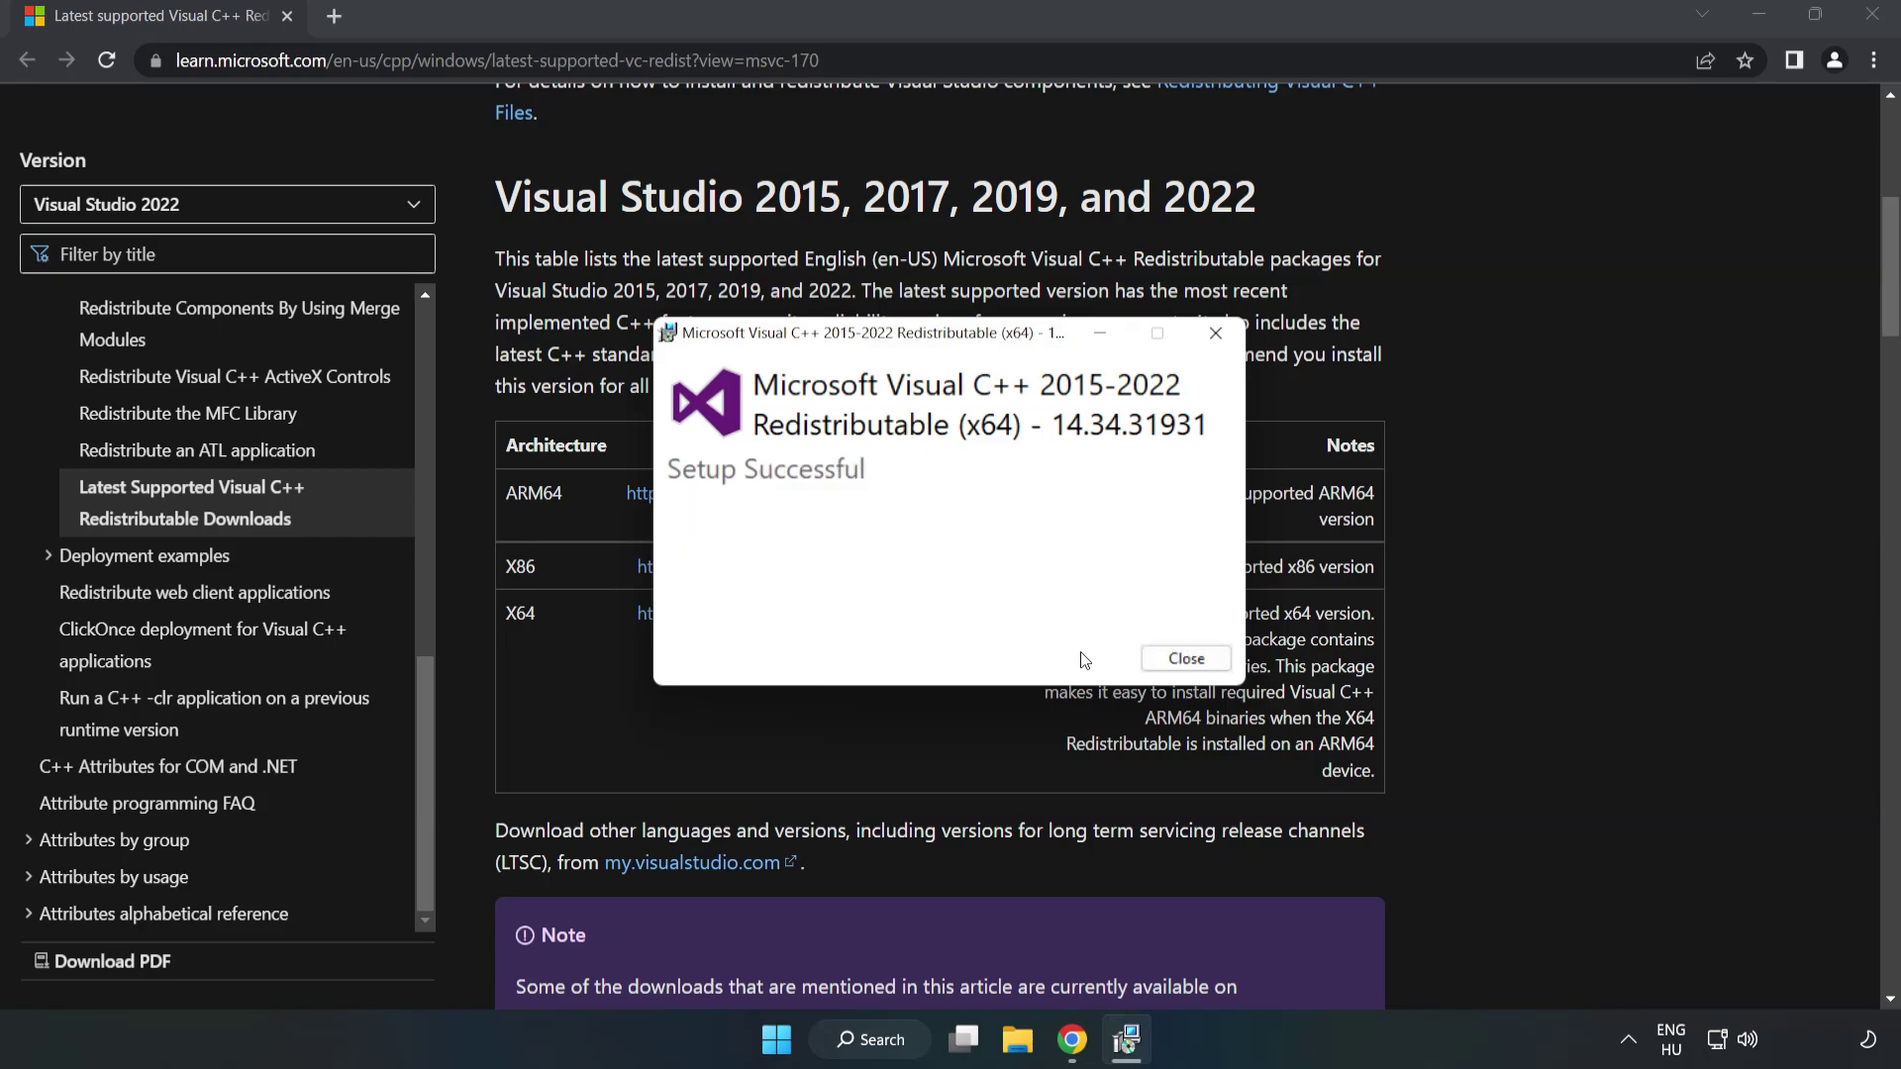
click(1186, 658)
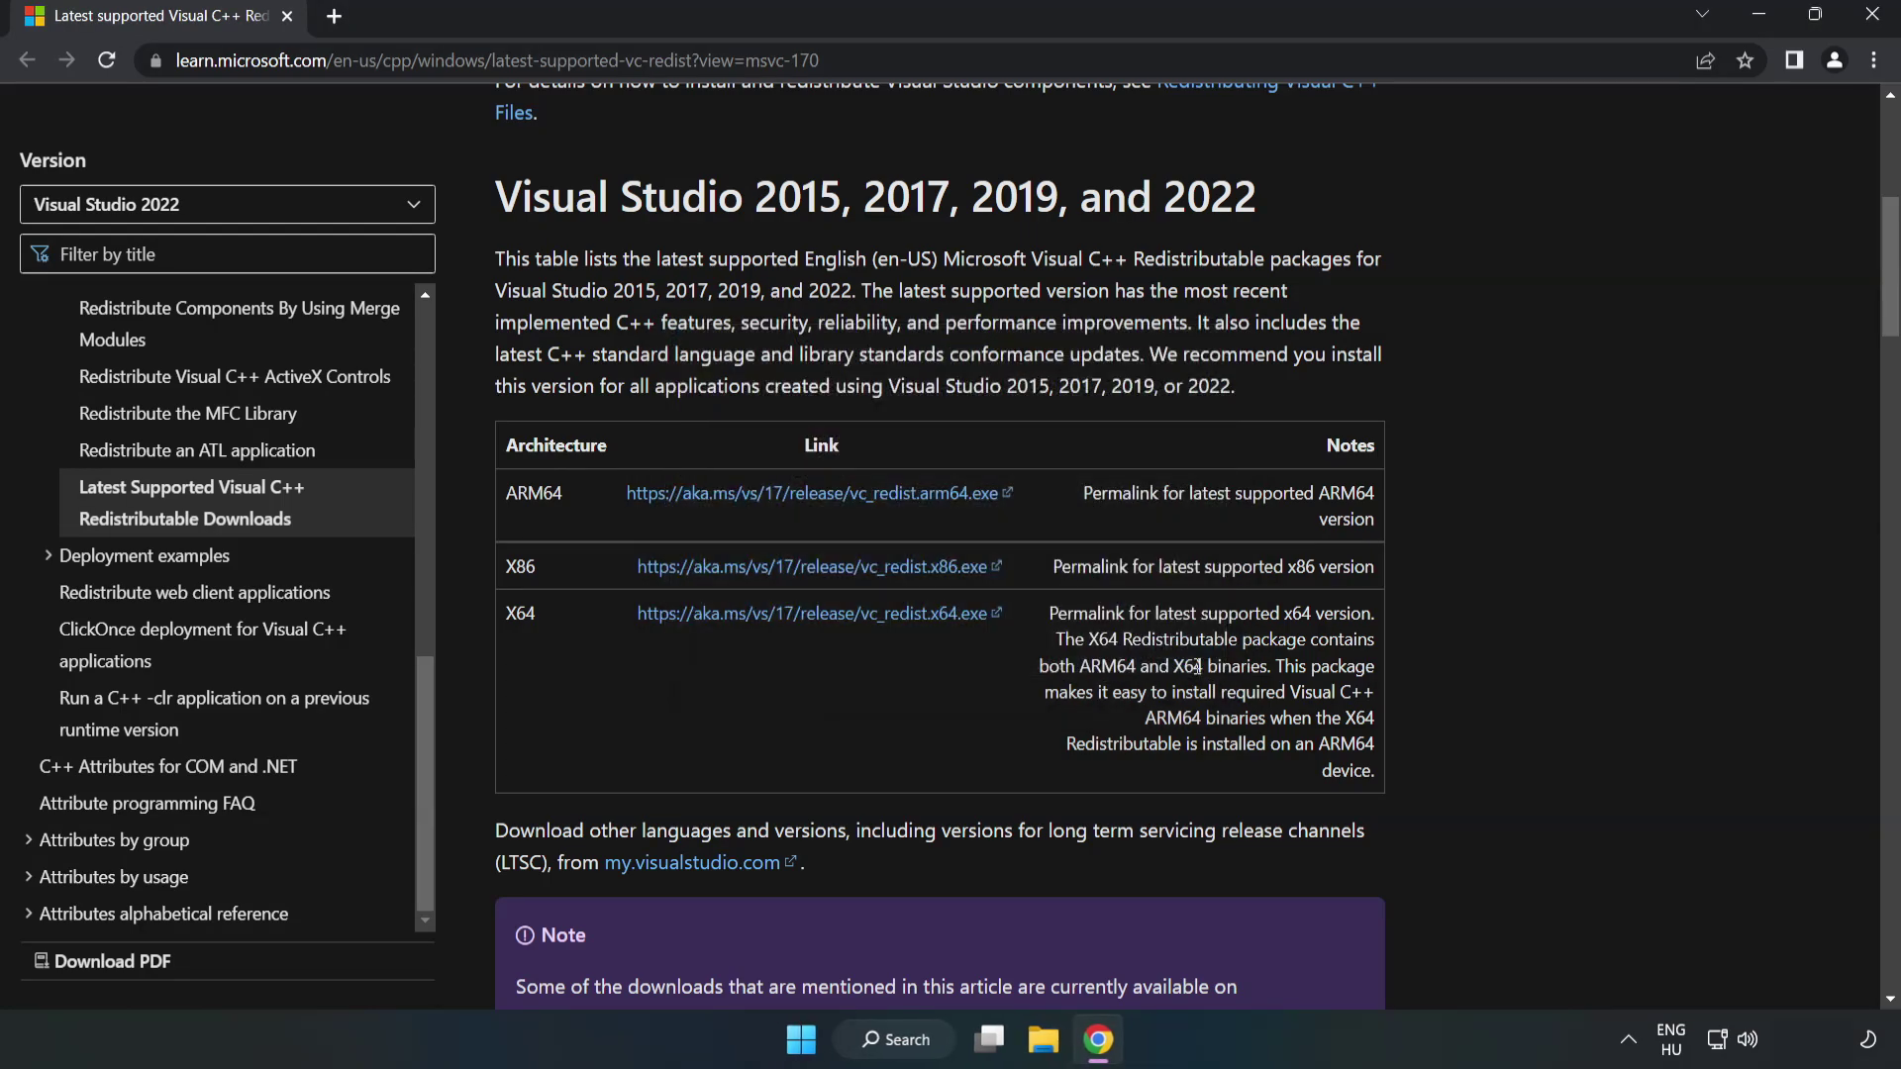
Close Chrome and launch Command Prompt as administrator from a search for 'cmd'.
click(1874, 25)
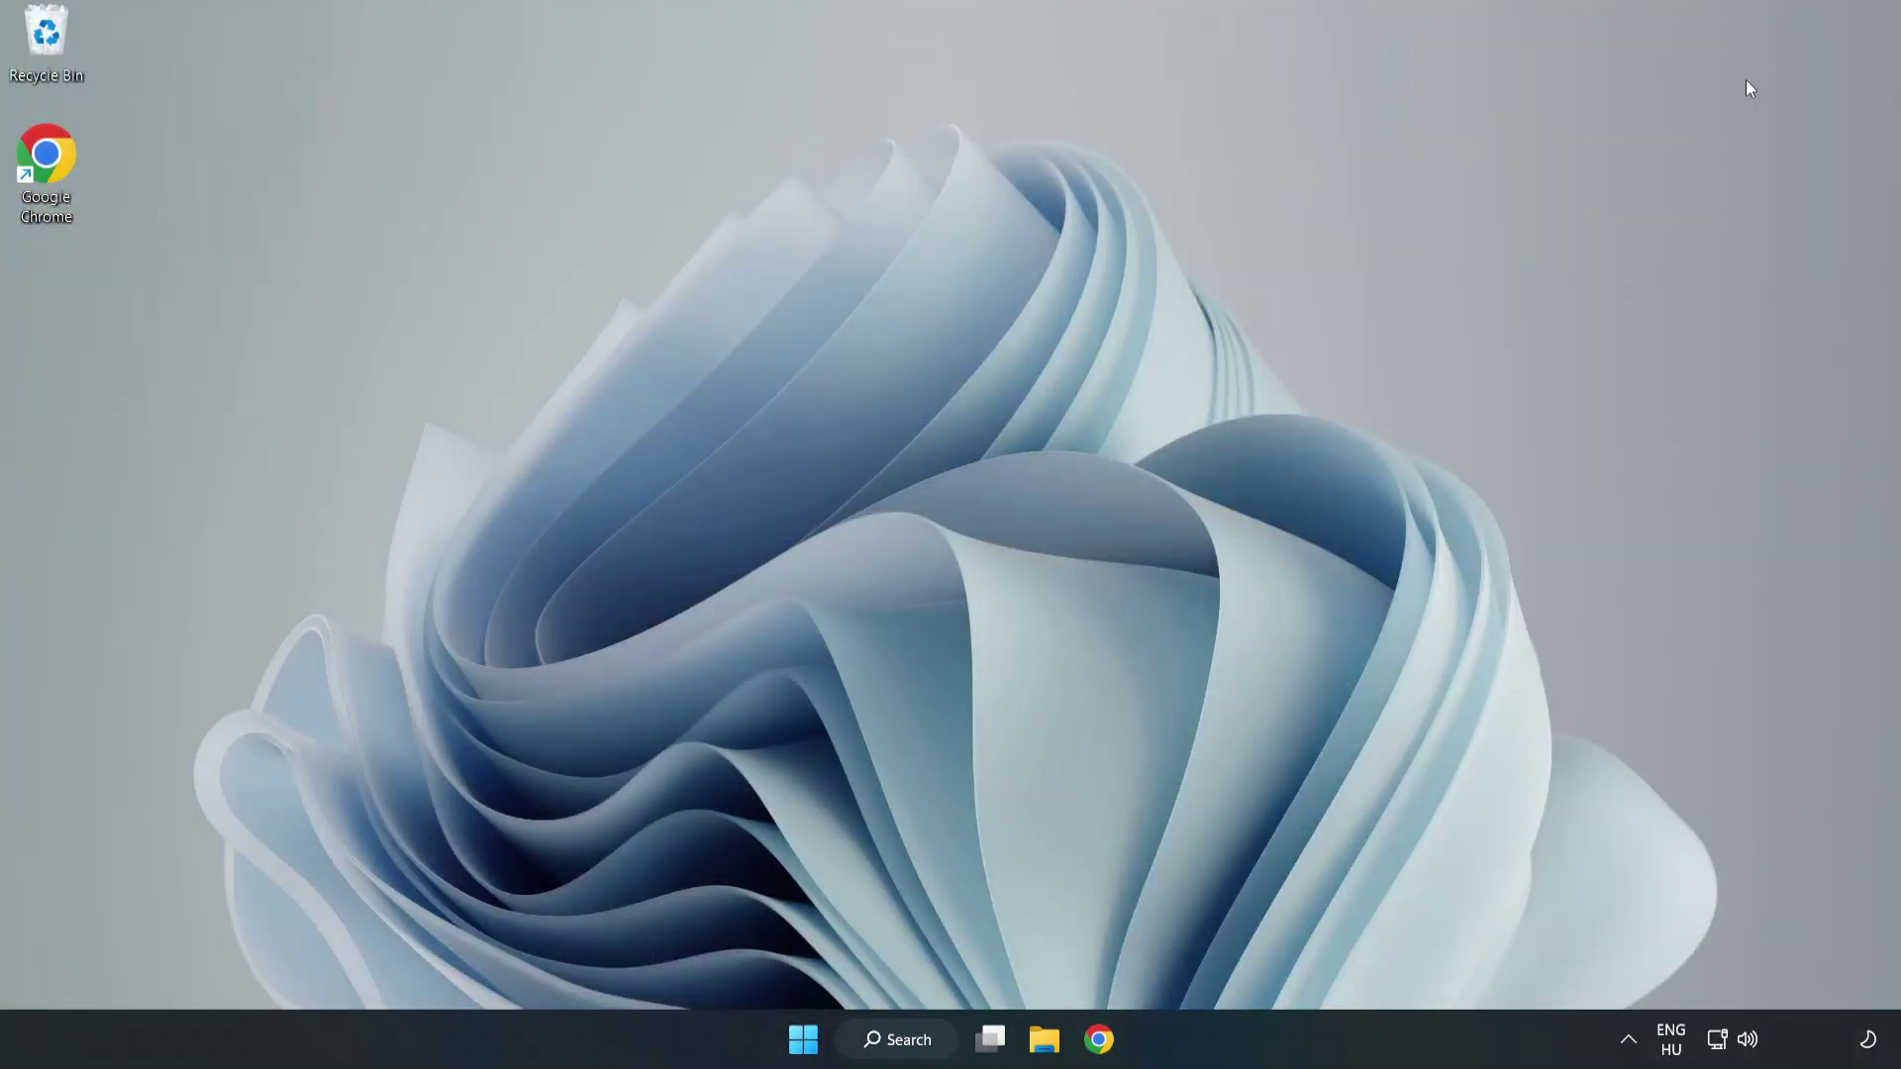
click(921, 1041)
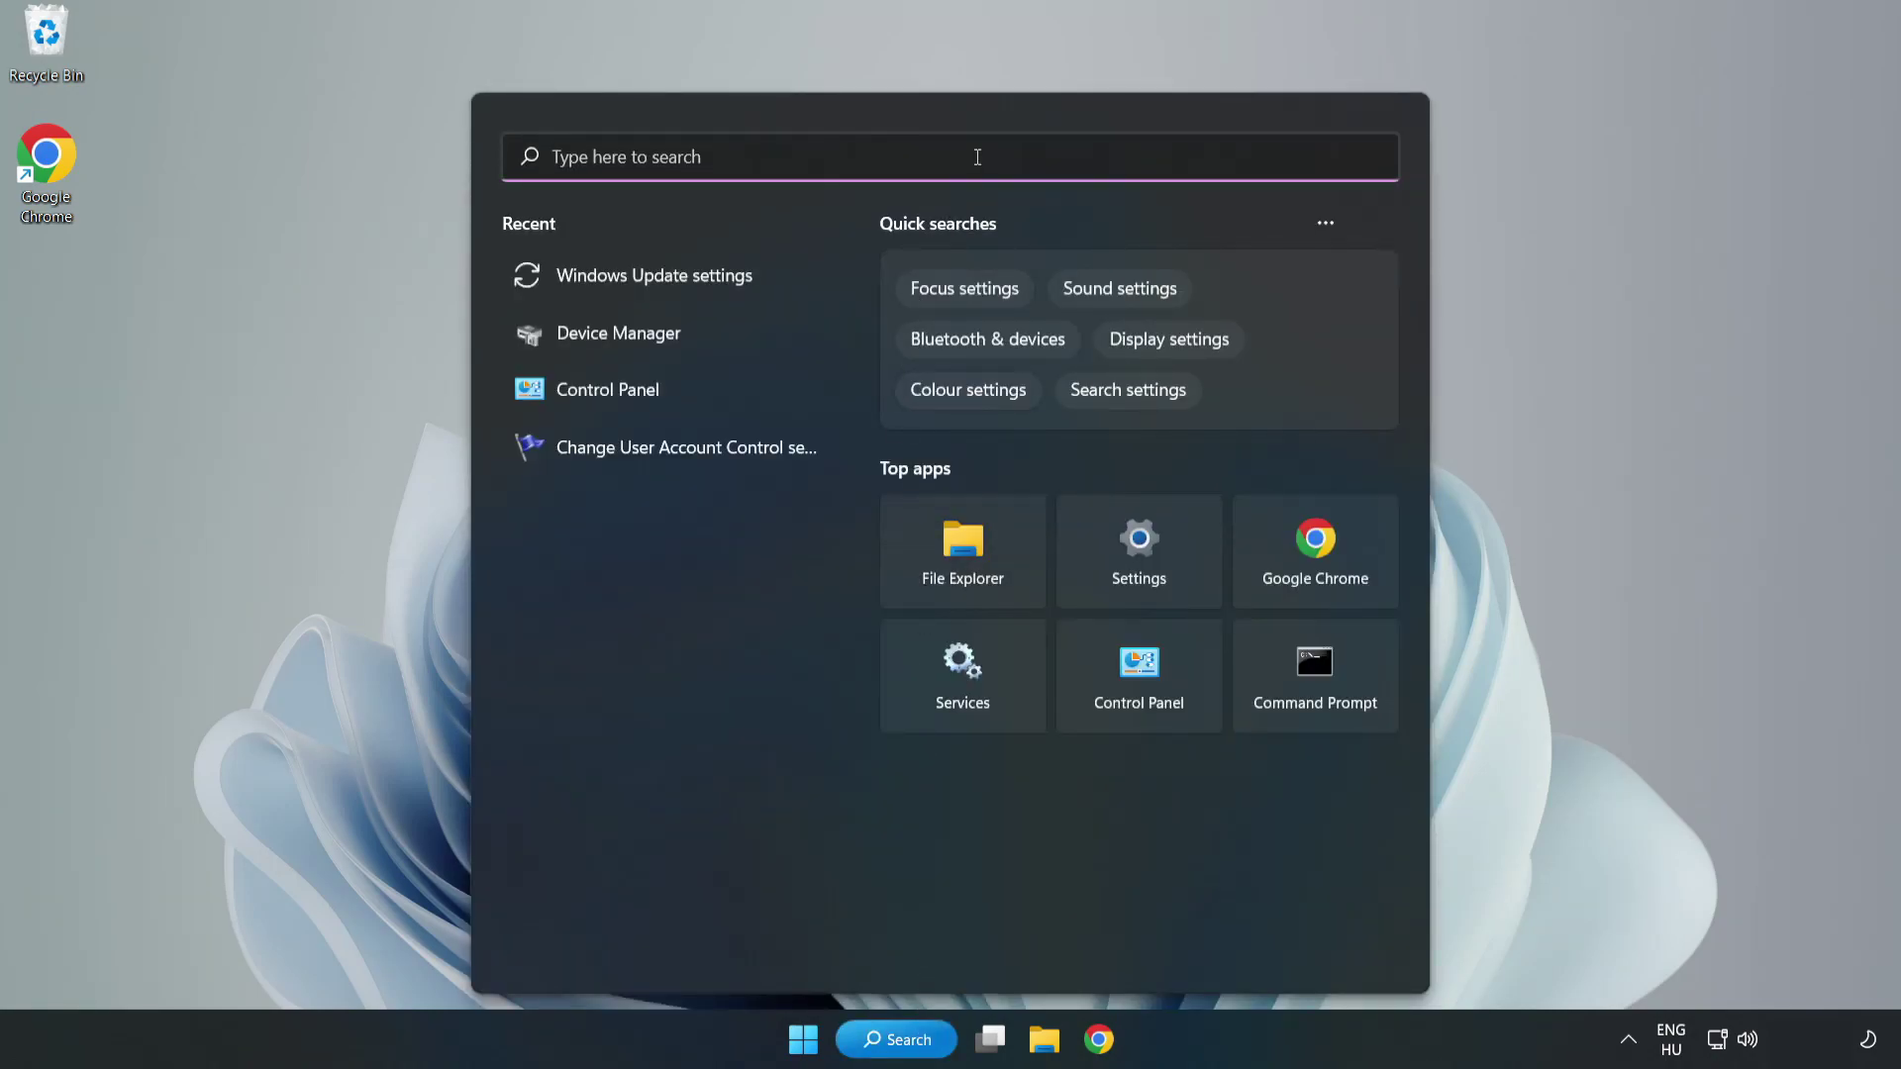
text(cmd)
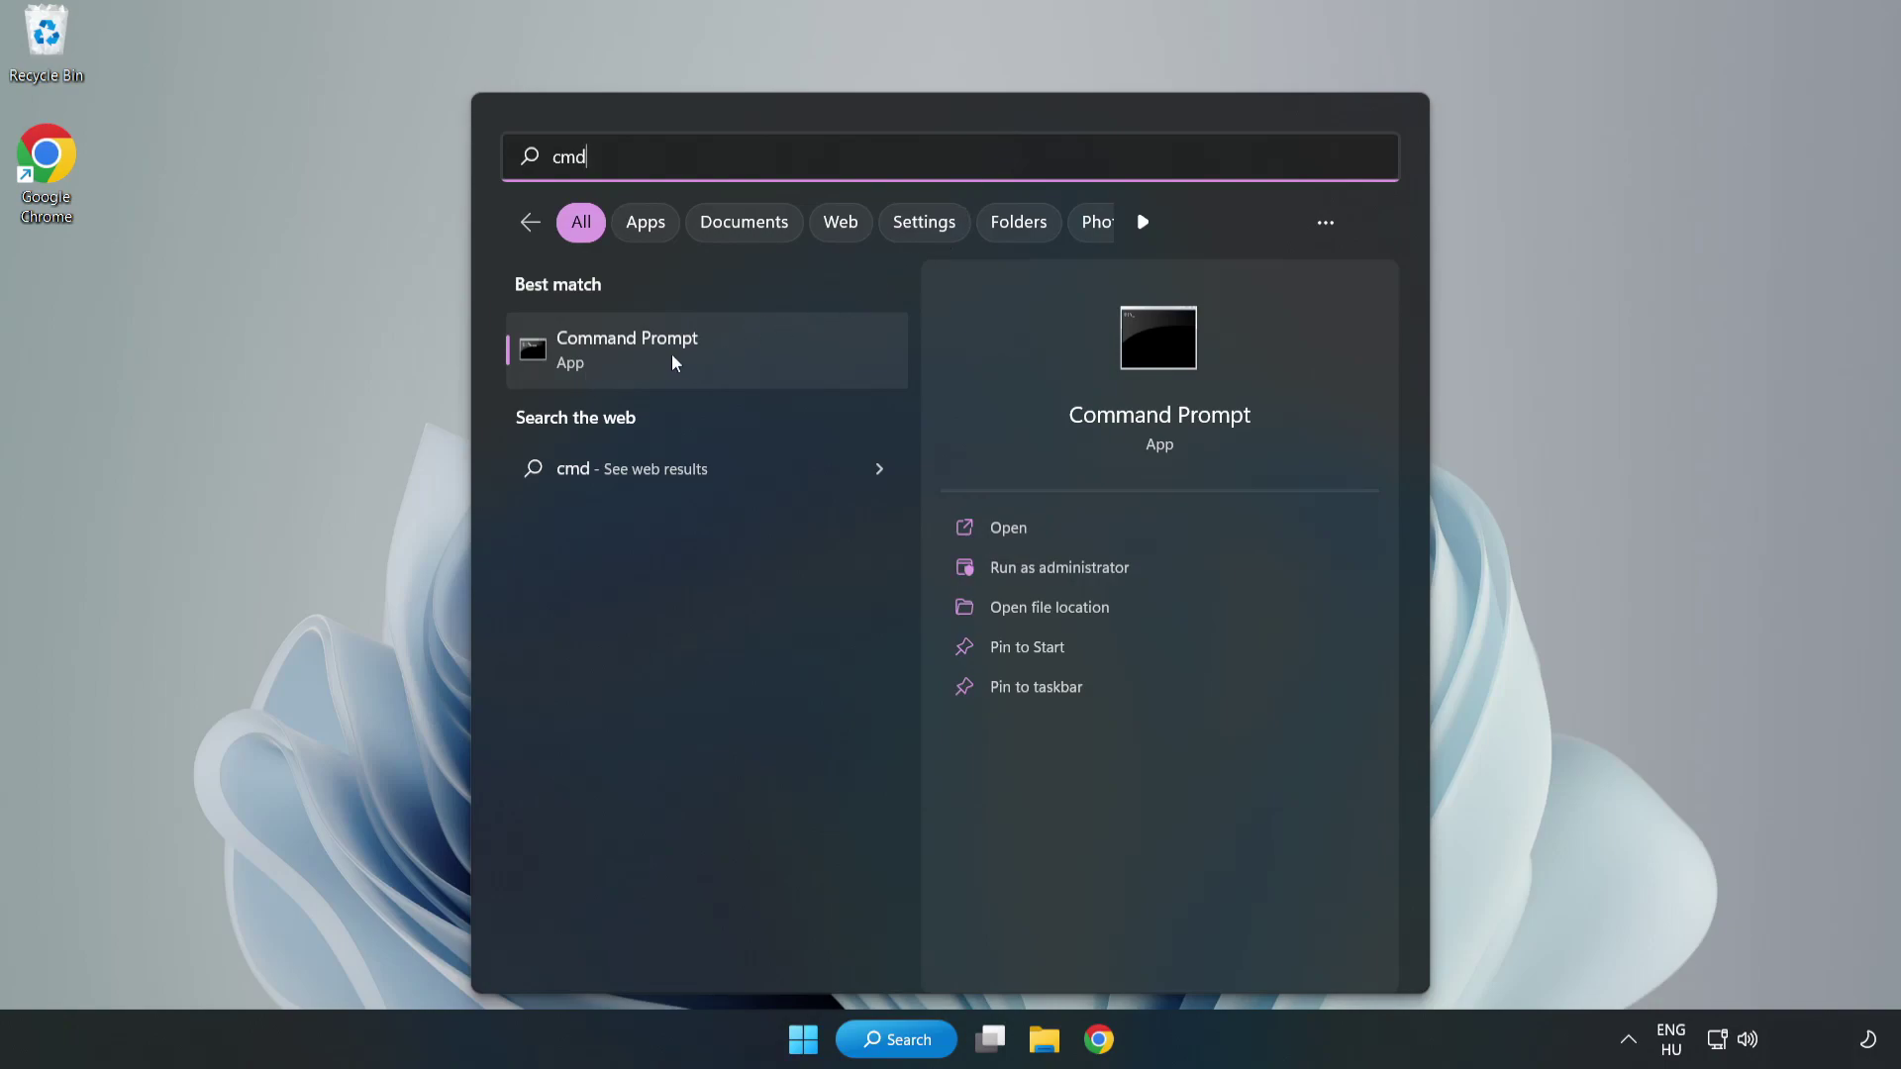
right_click(745, 358)
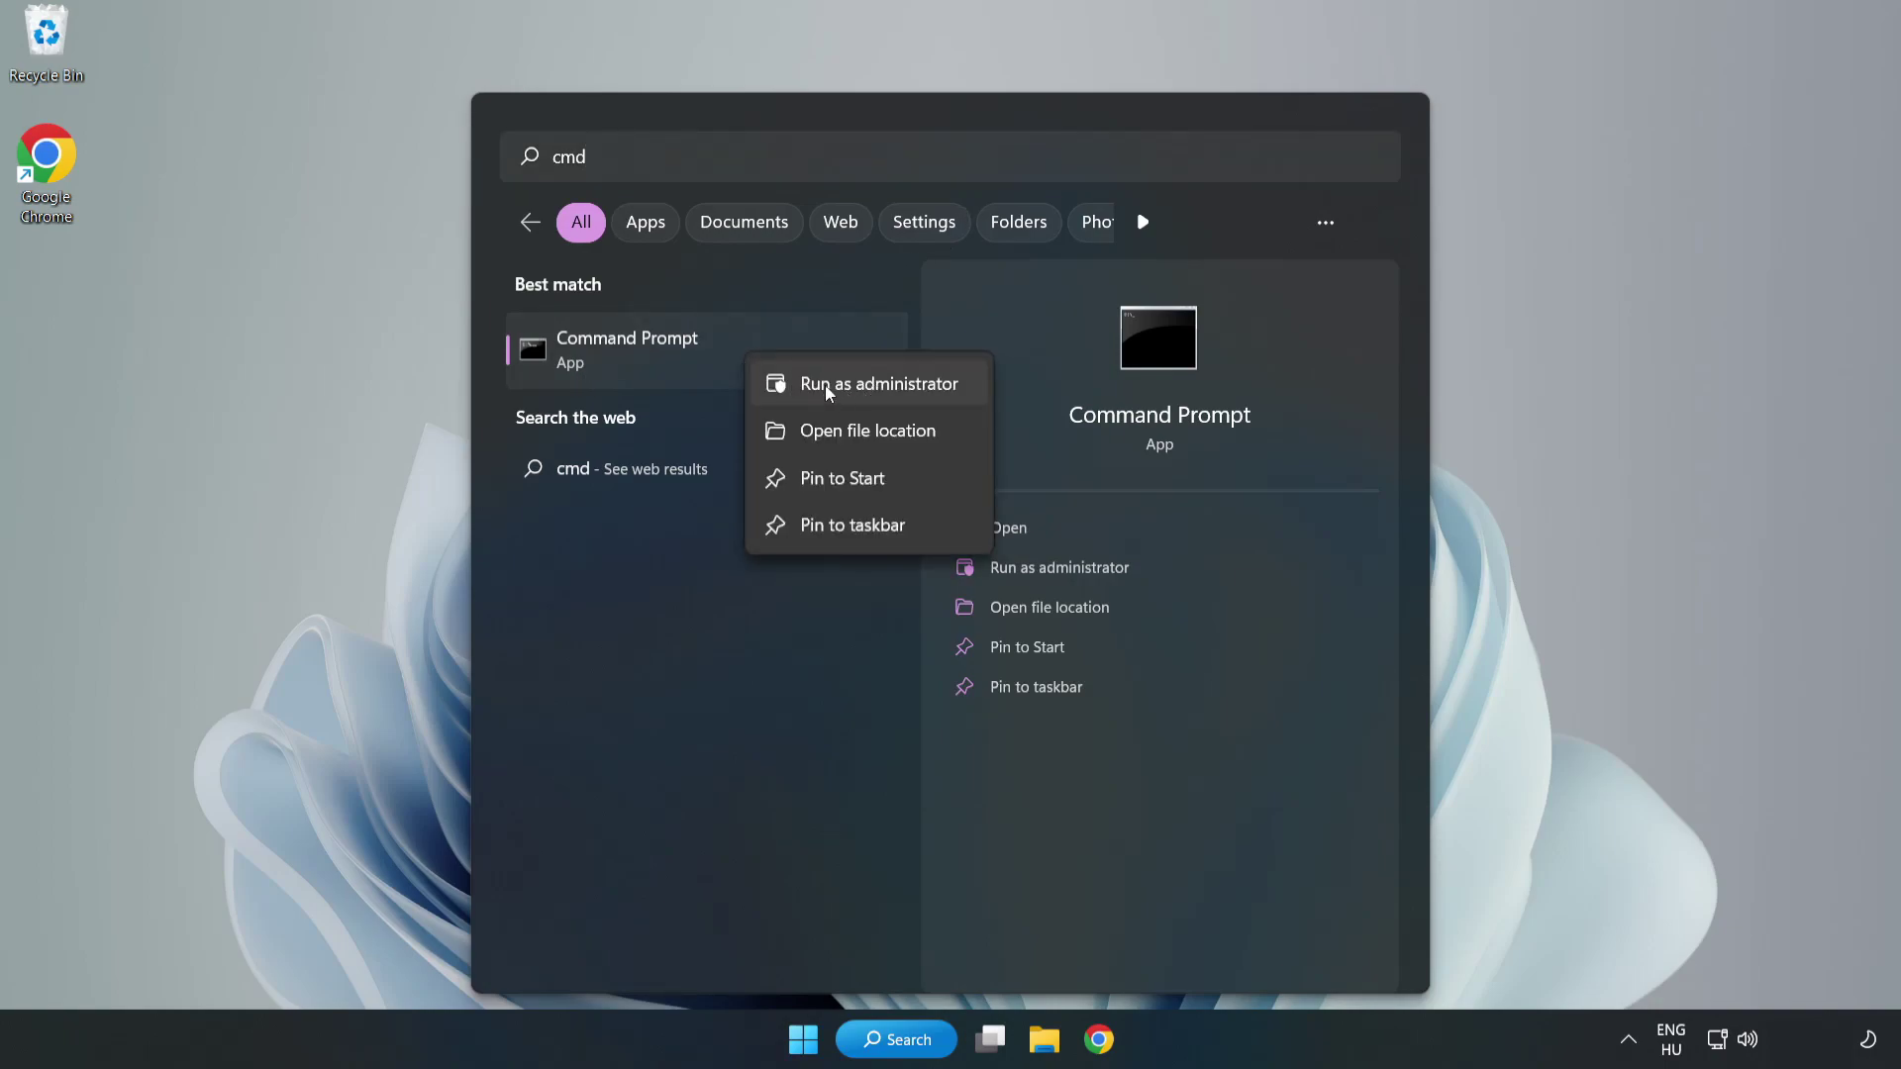
click(821, 387)
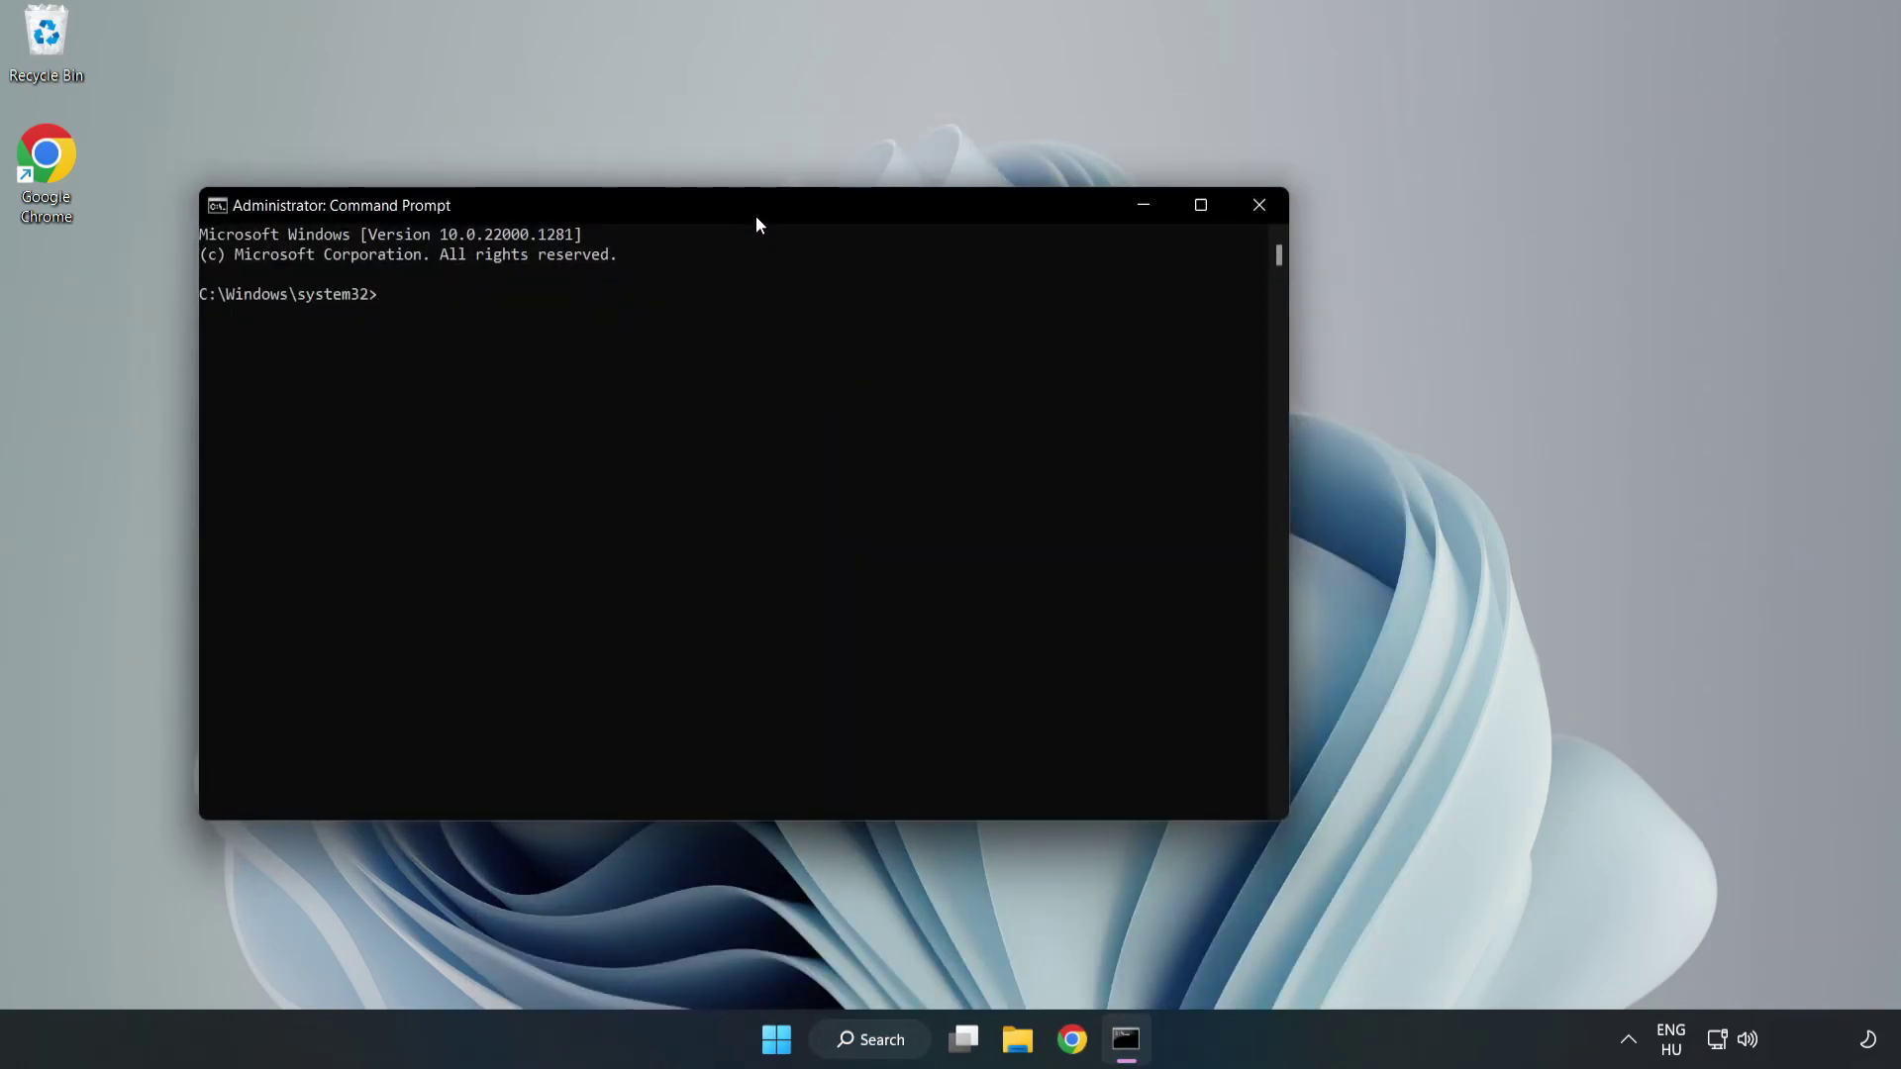
Run sfc /scannow, then close Command Prompt once it finds no integrity violations.
drag(756, 217, 966, 217)
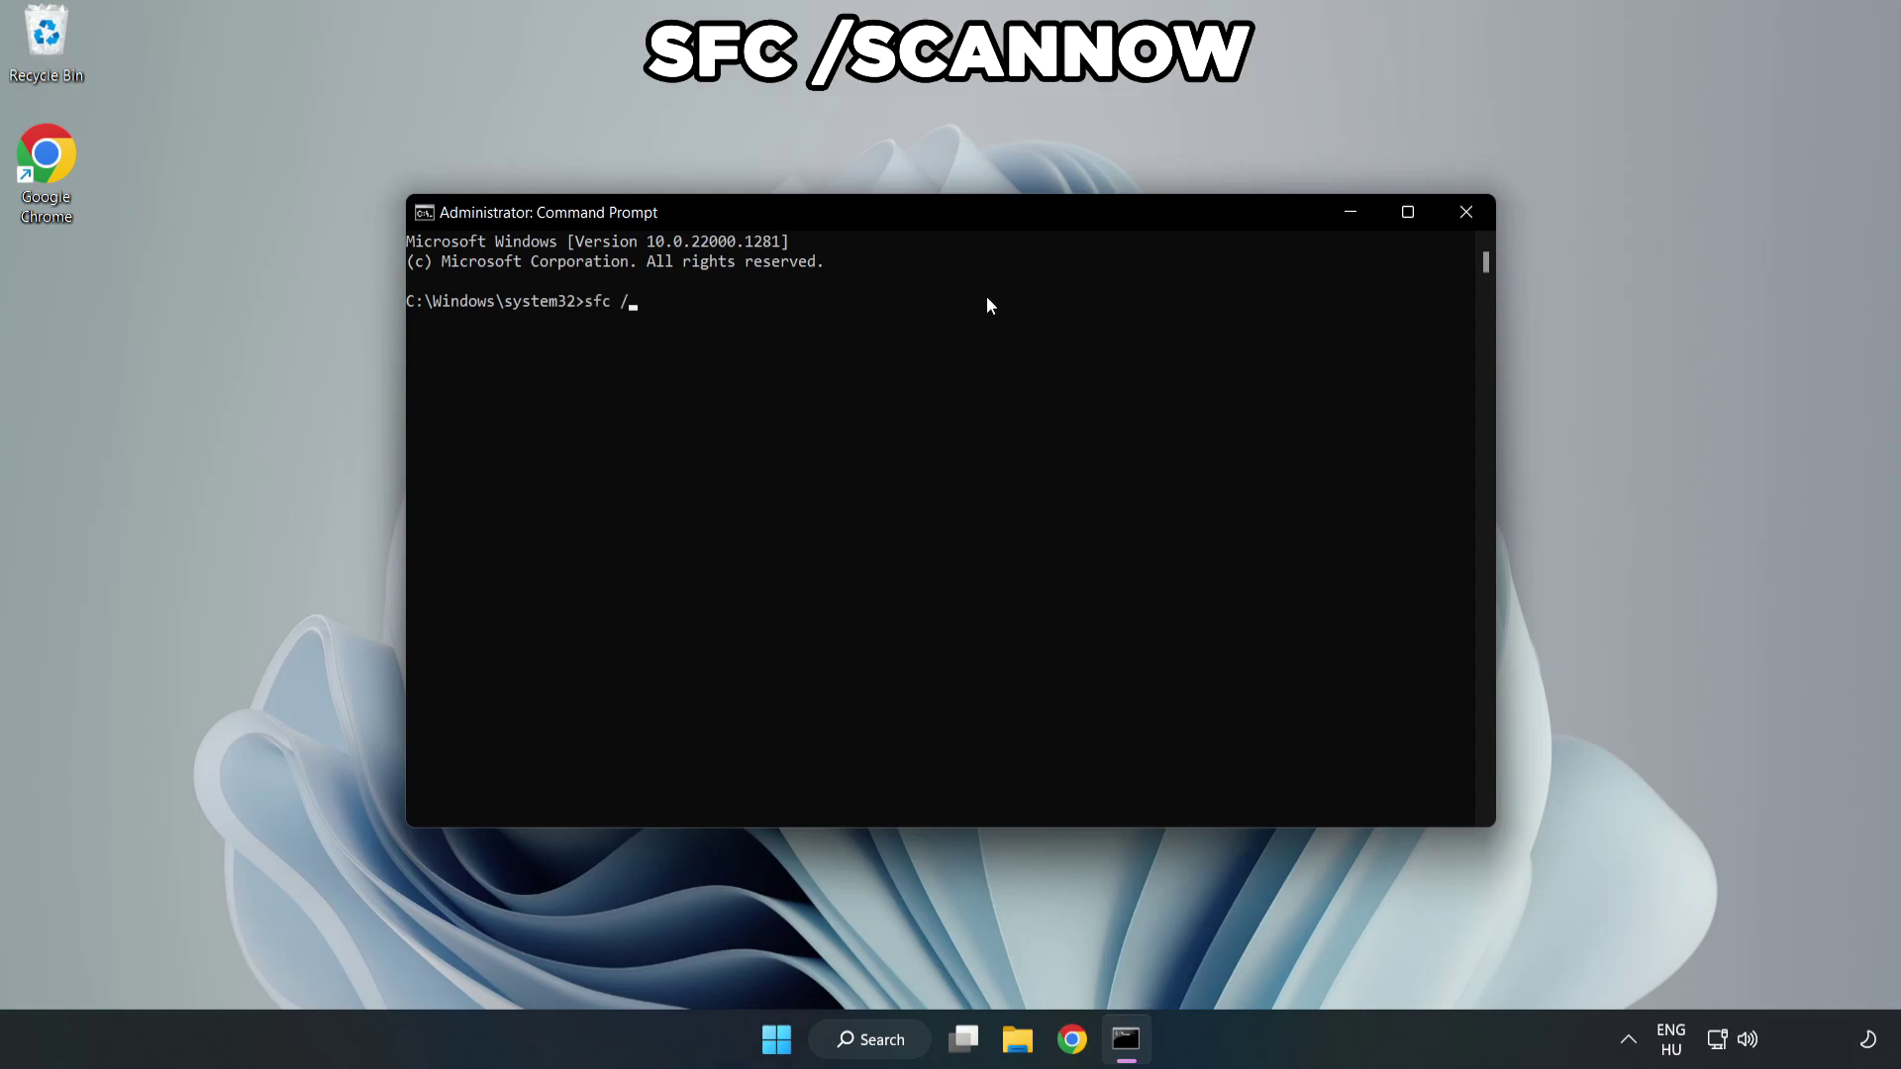
text(sfc /scannow)
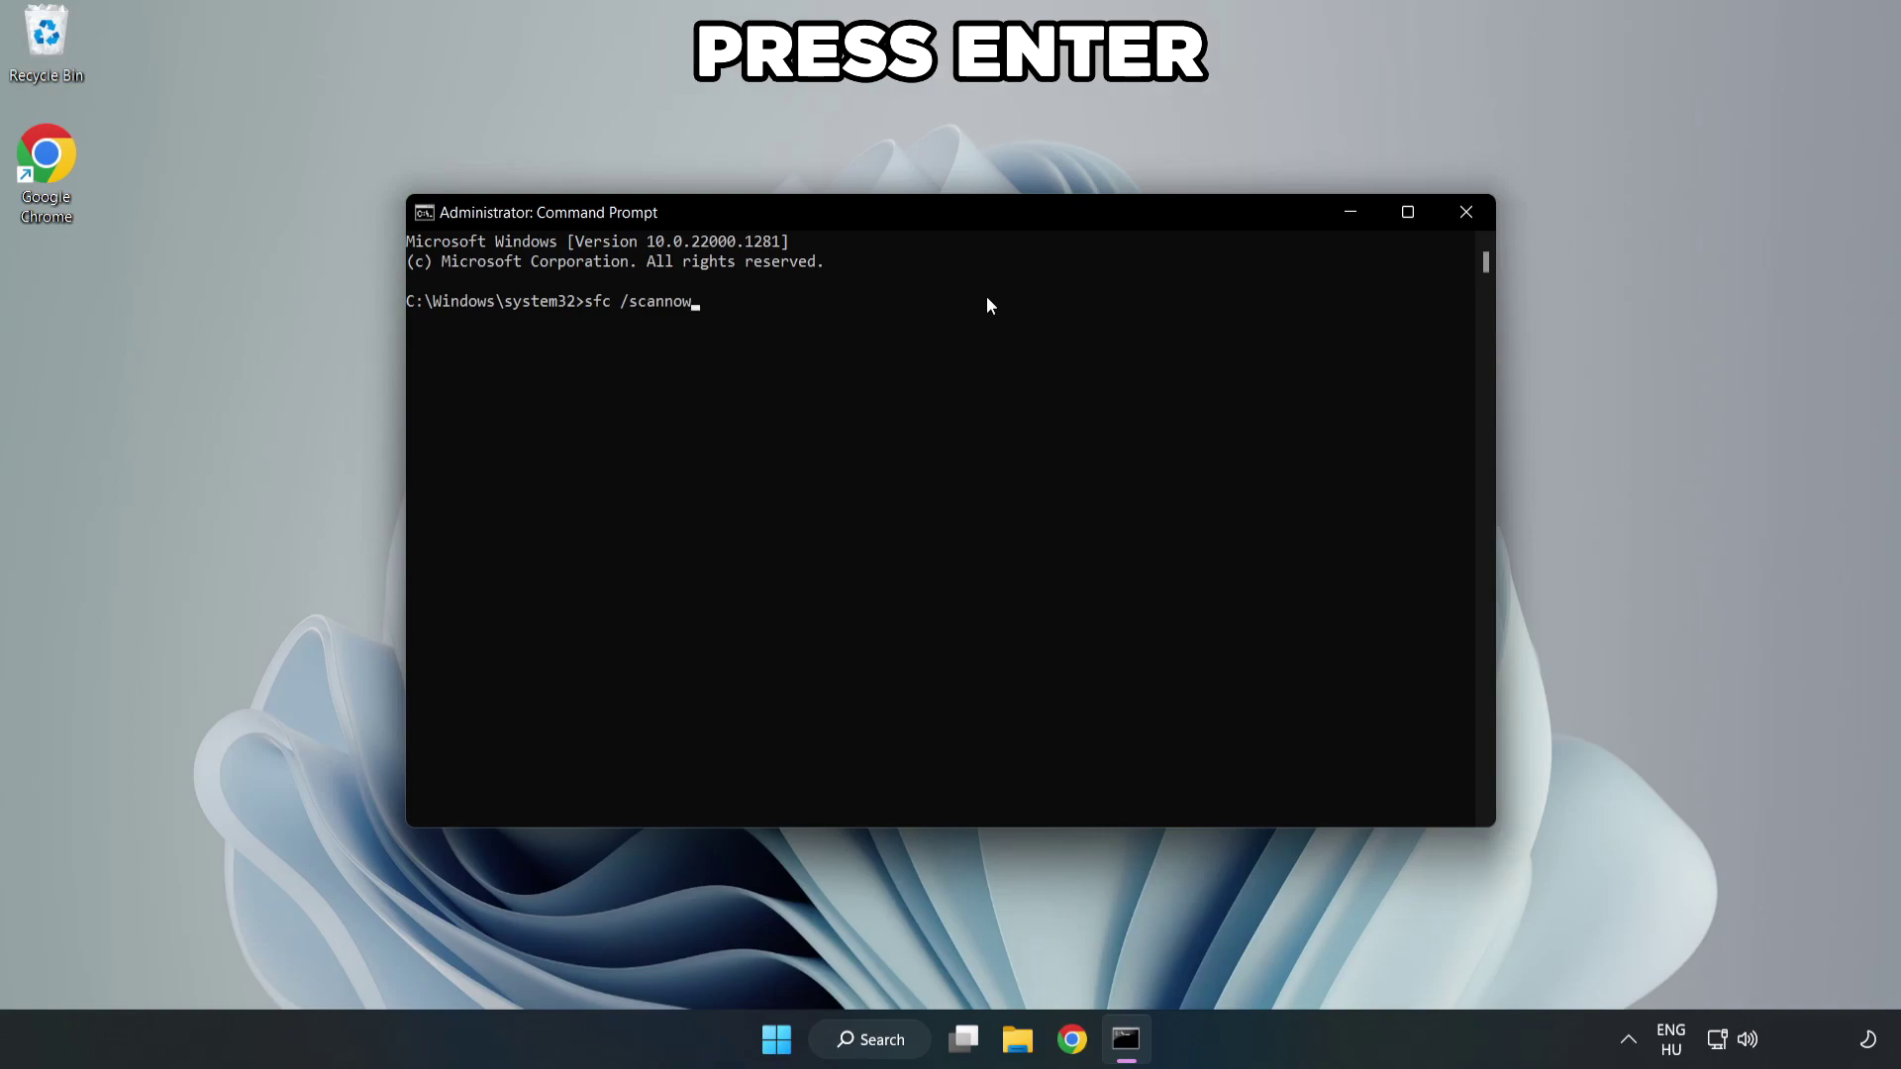
key(Return)
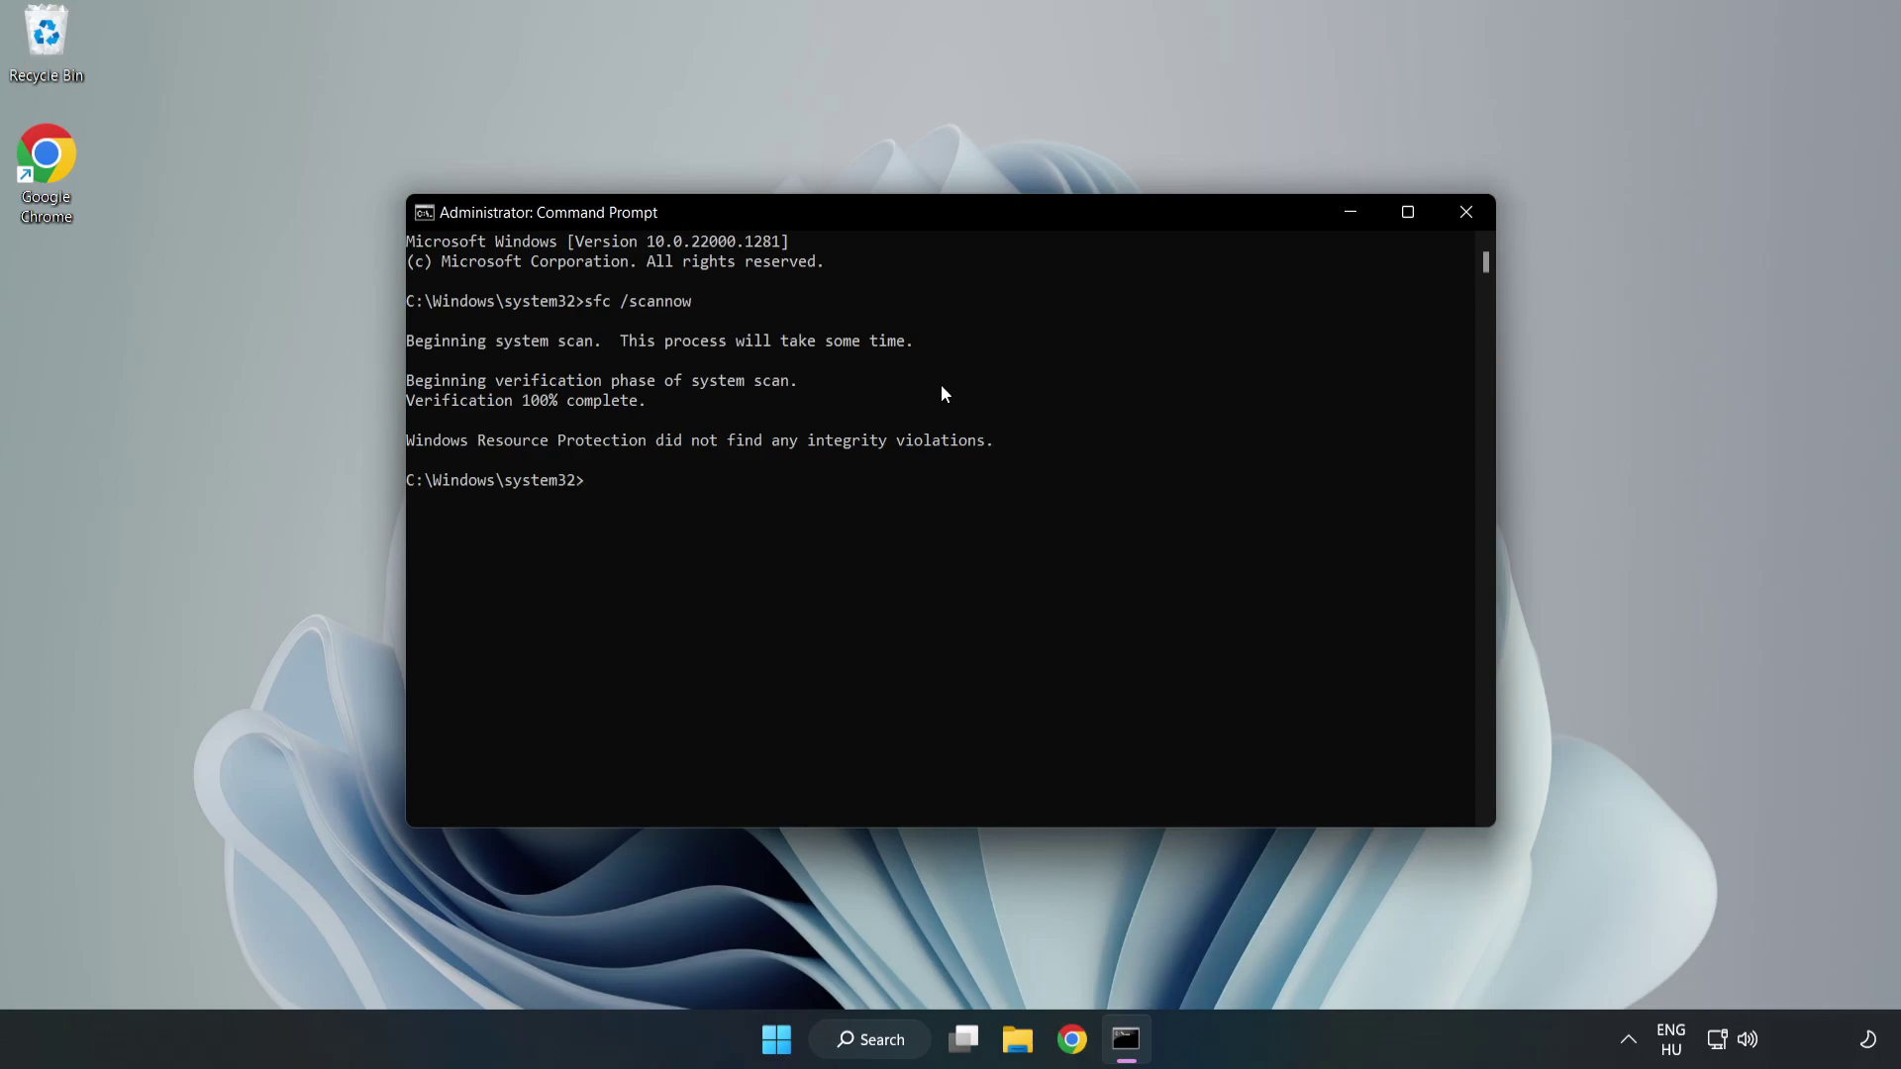
click(1462, 220)
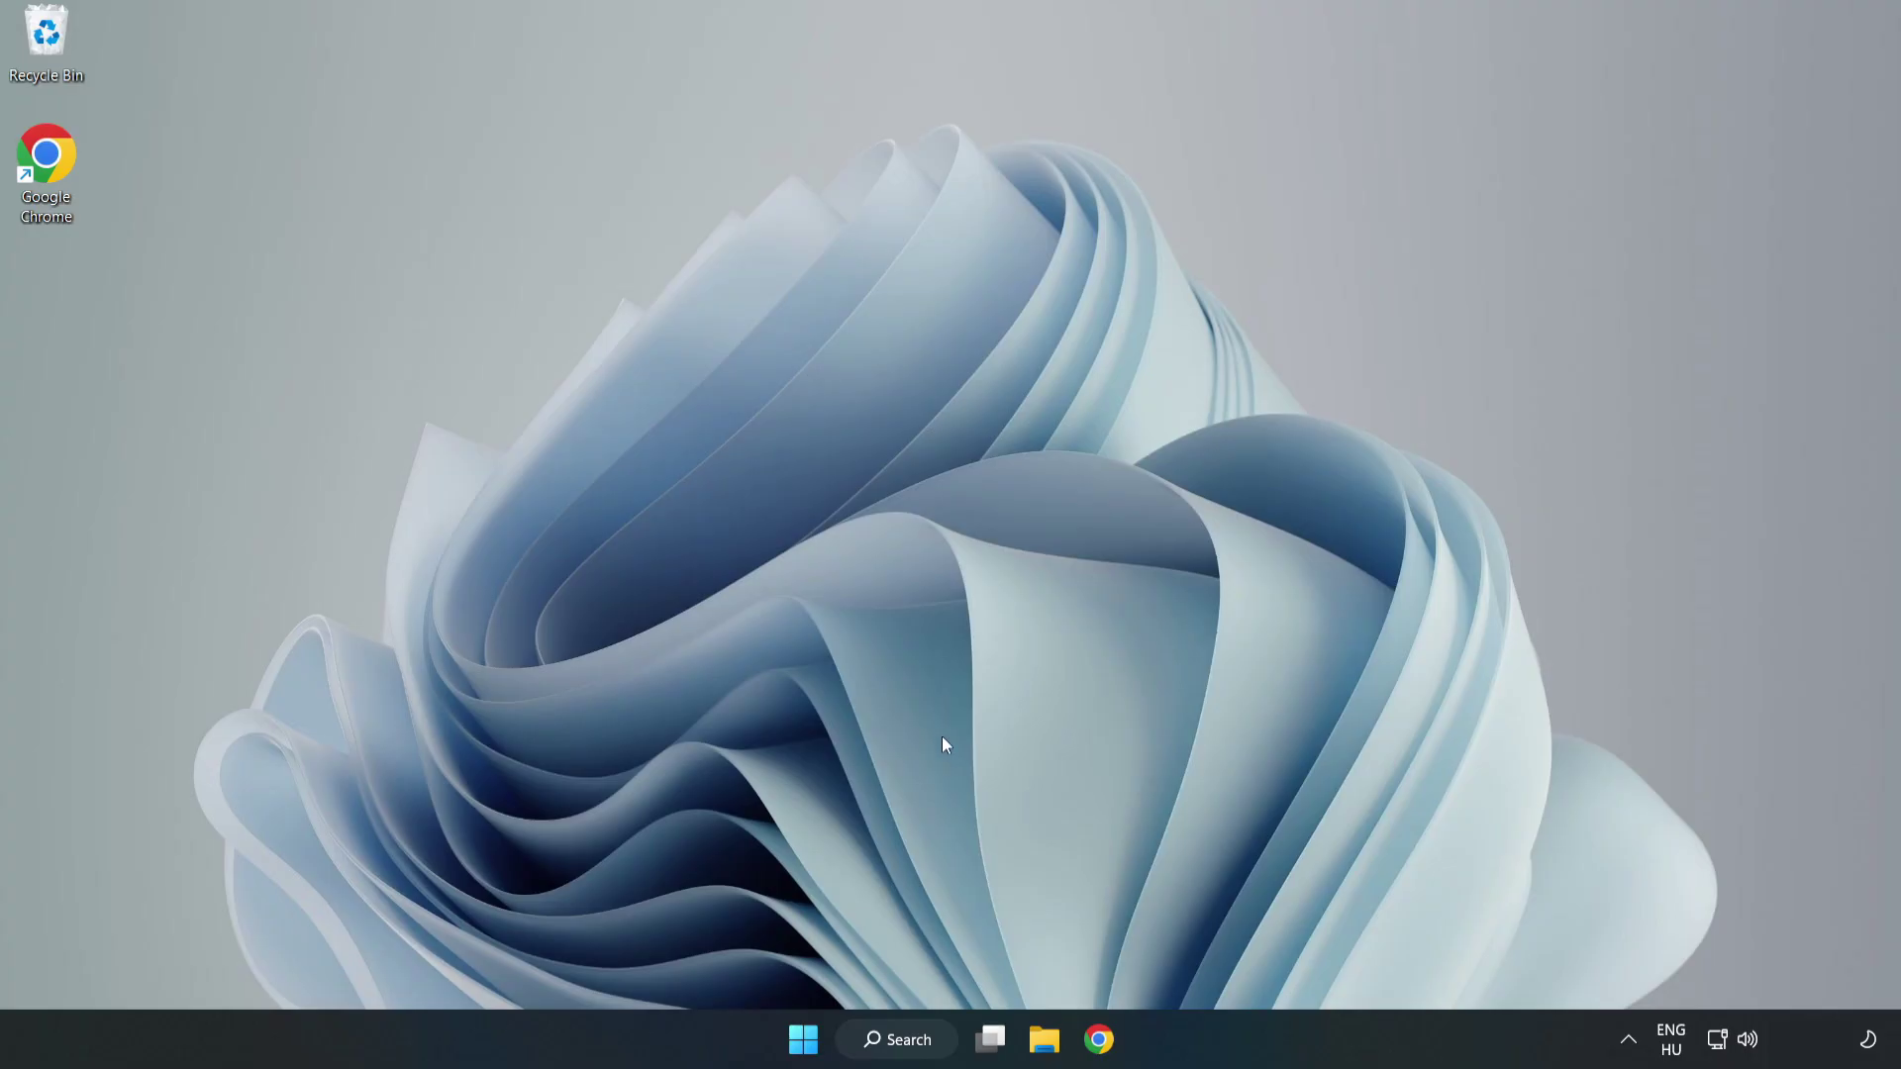
Search for 'security' and launch the Windows Security app.
click(896, 1043)
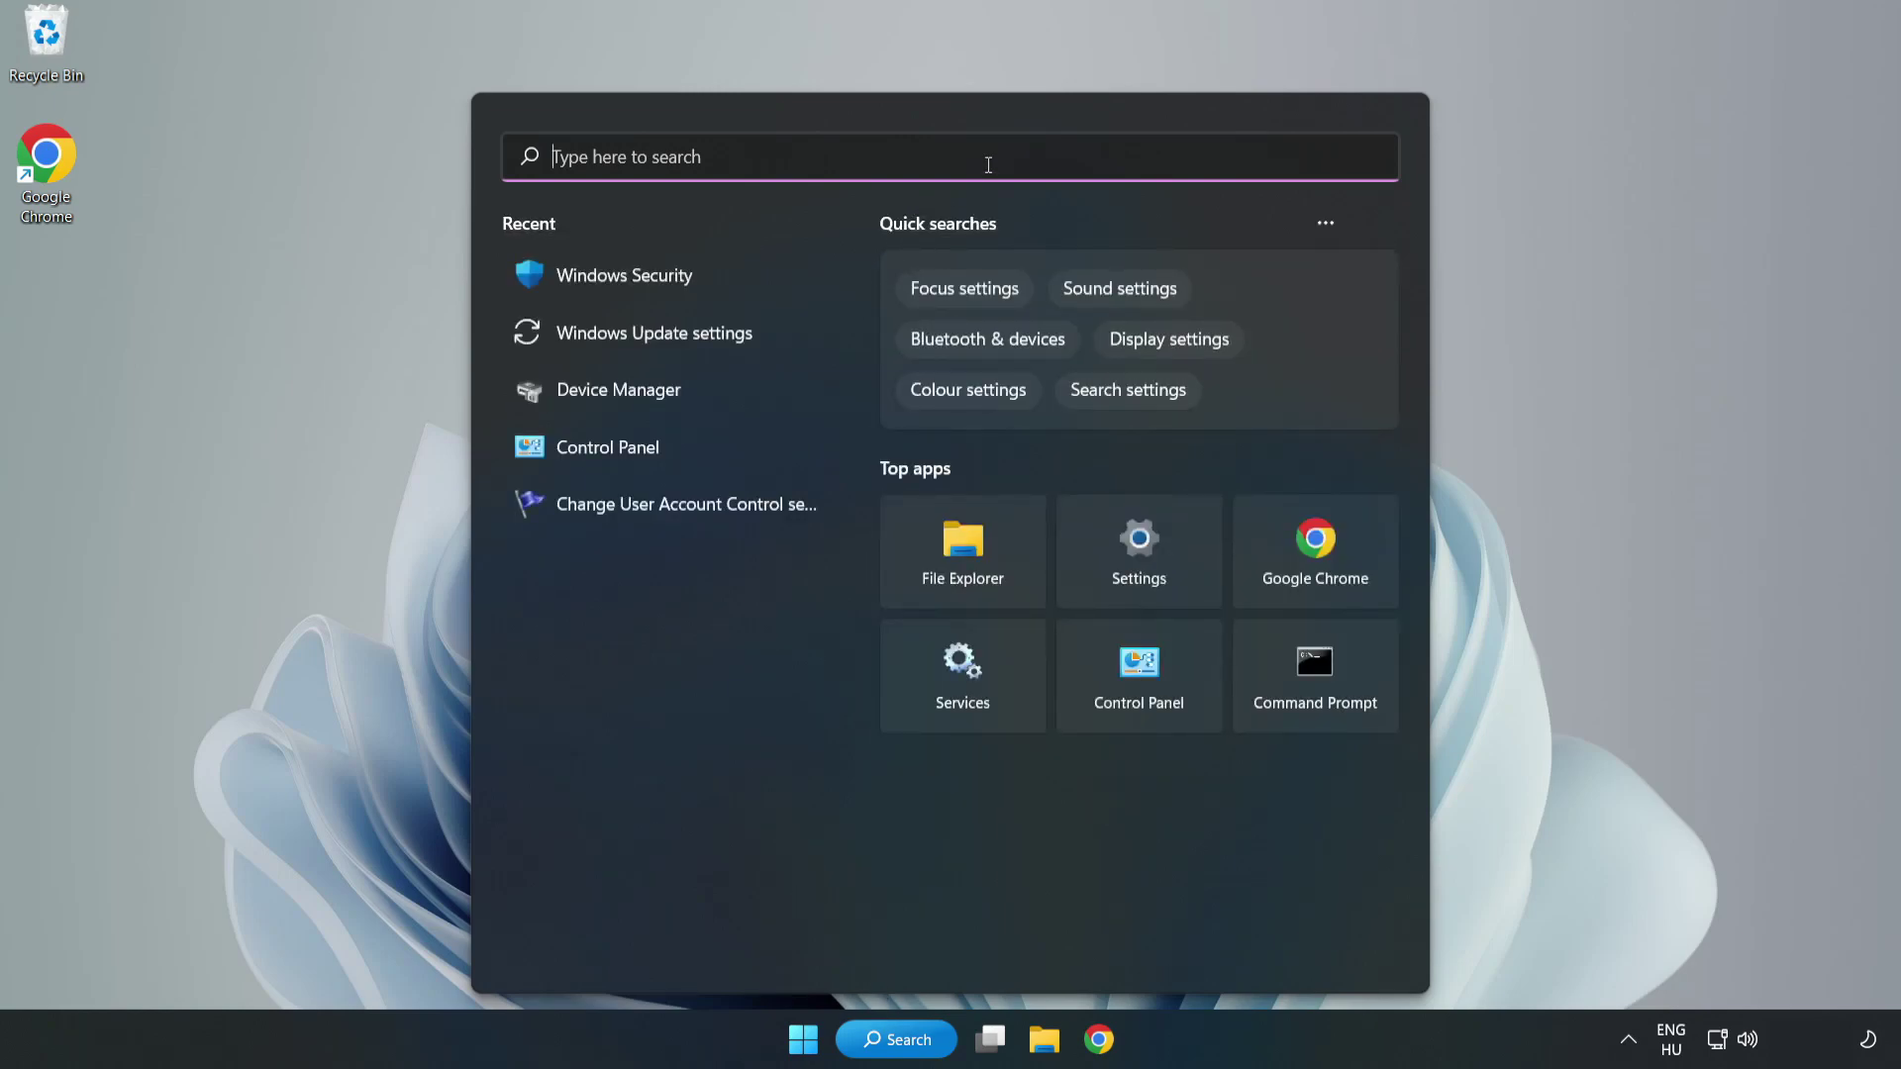
text(sec)
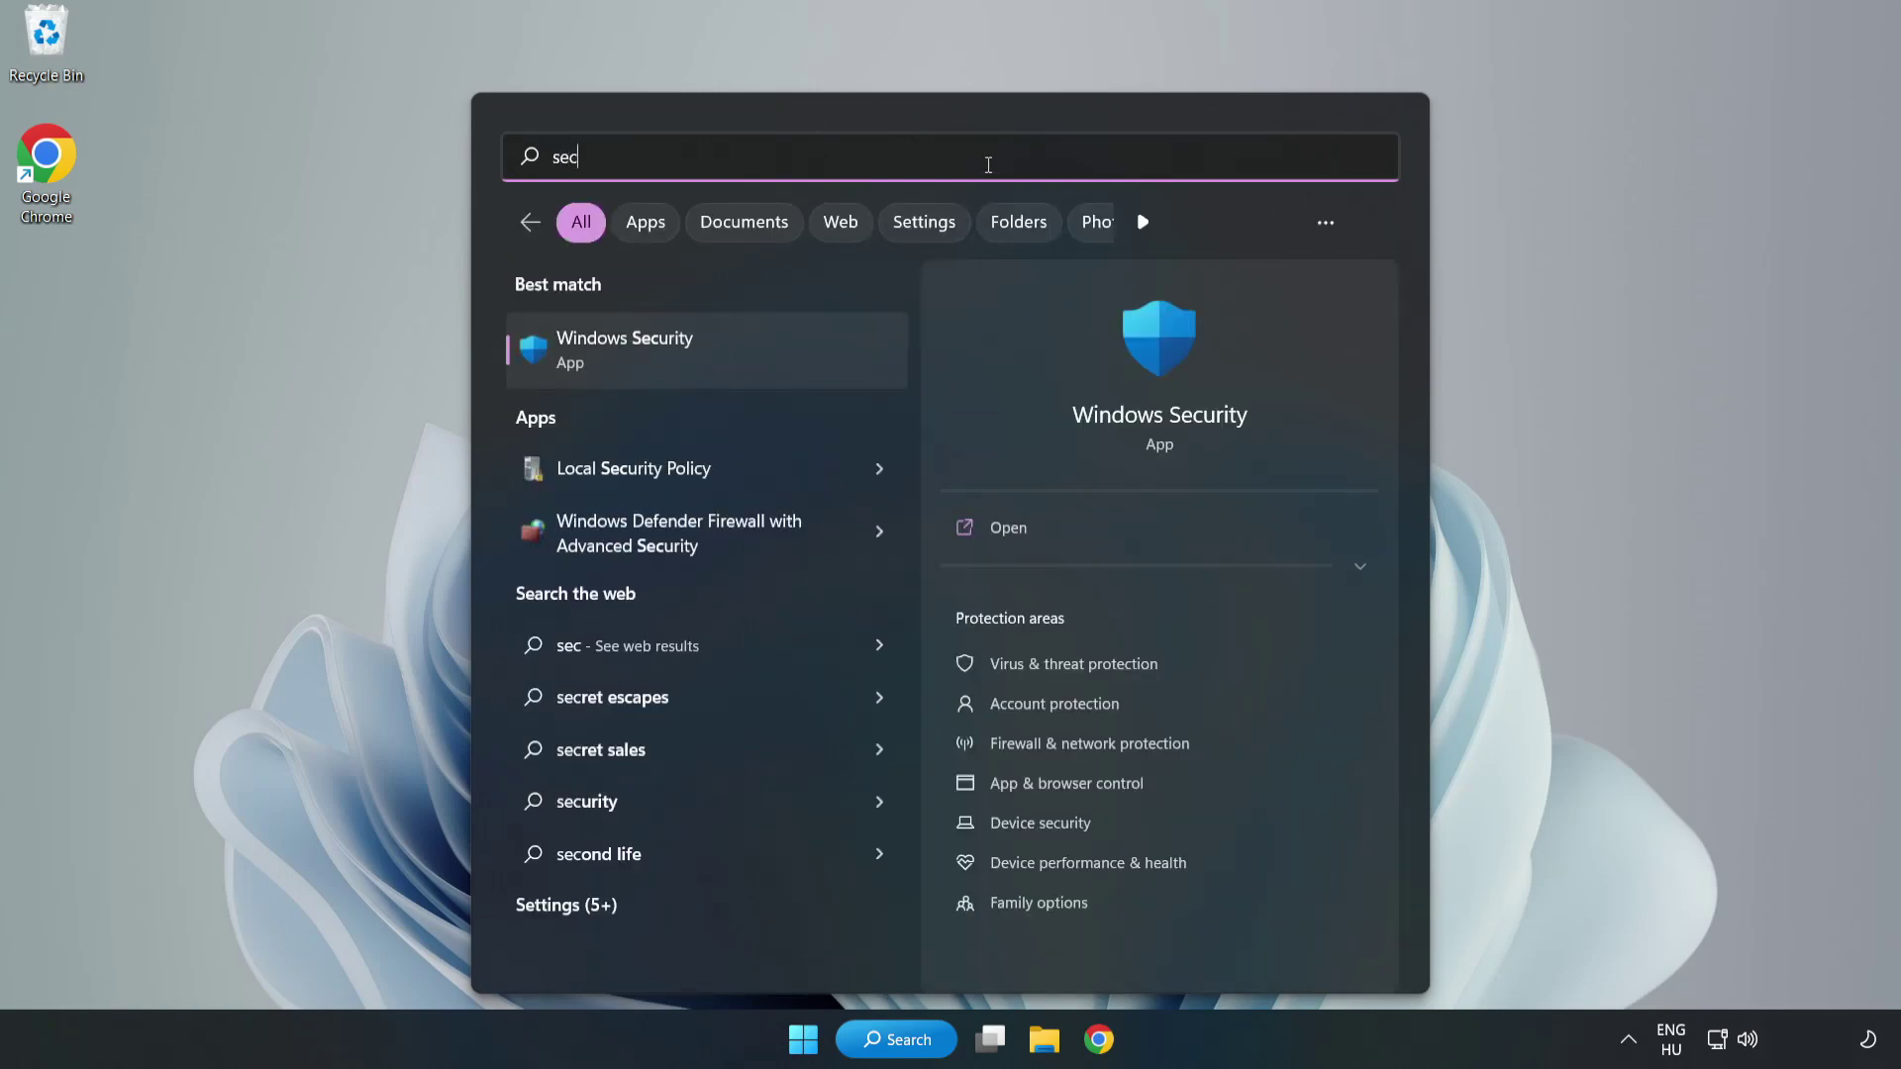
text(urity)
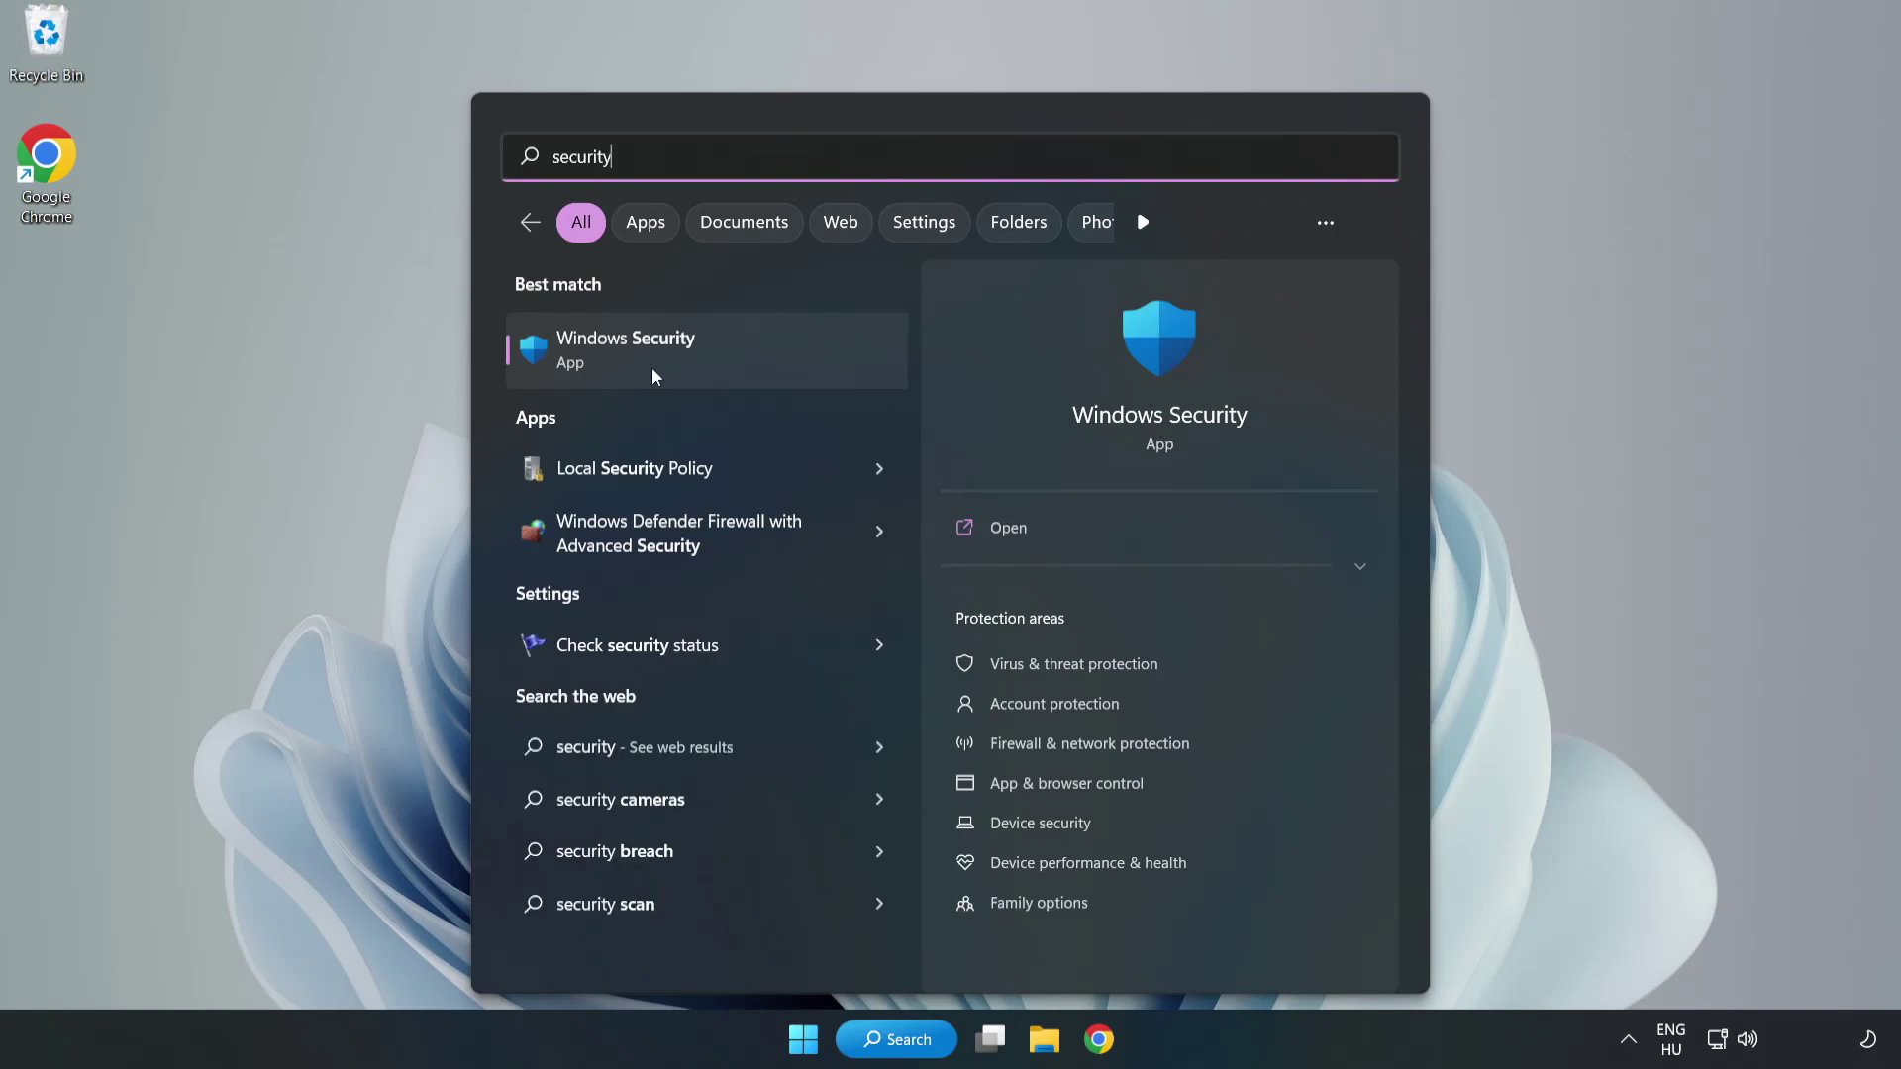
click(690, 368)
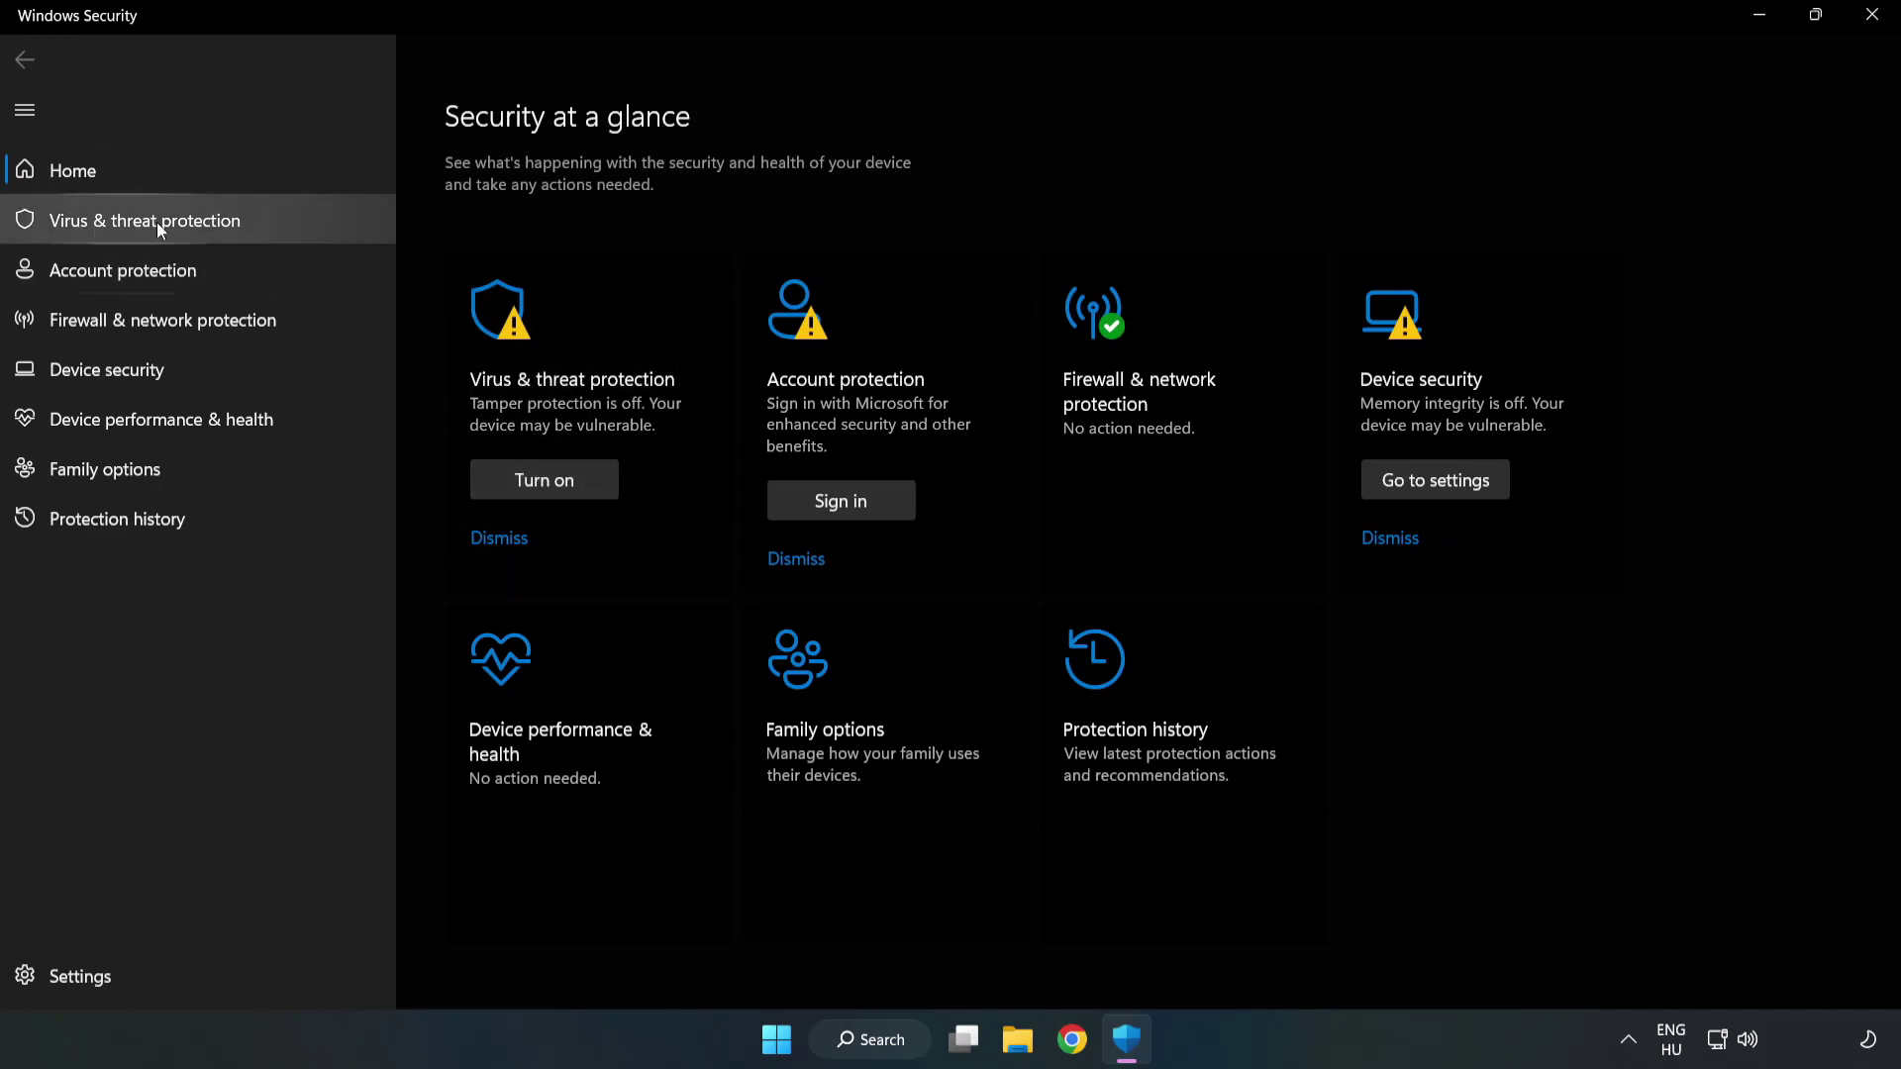
Open Virus & threat protection's Manage settings page and scroll toward Exclusions.
click(123, 227)
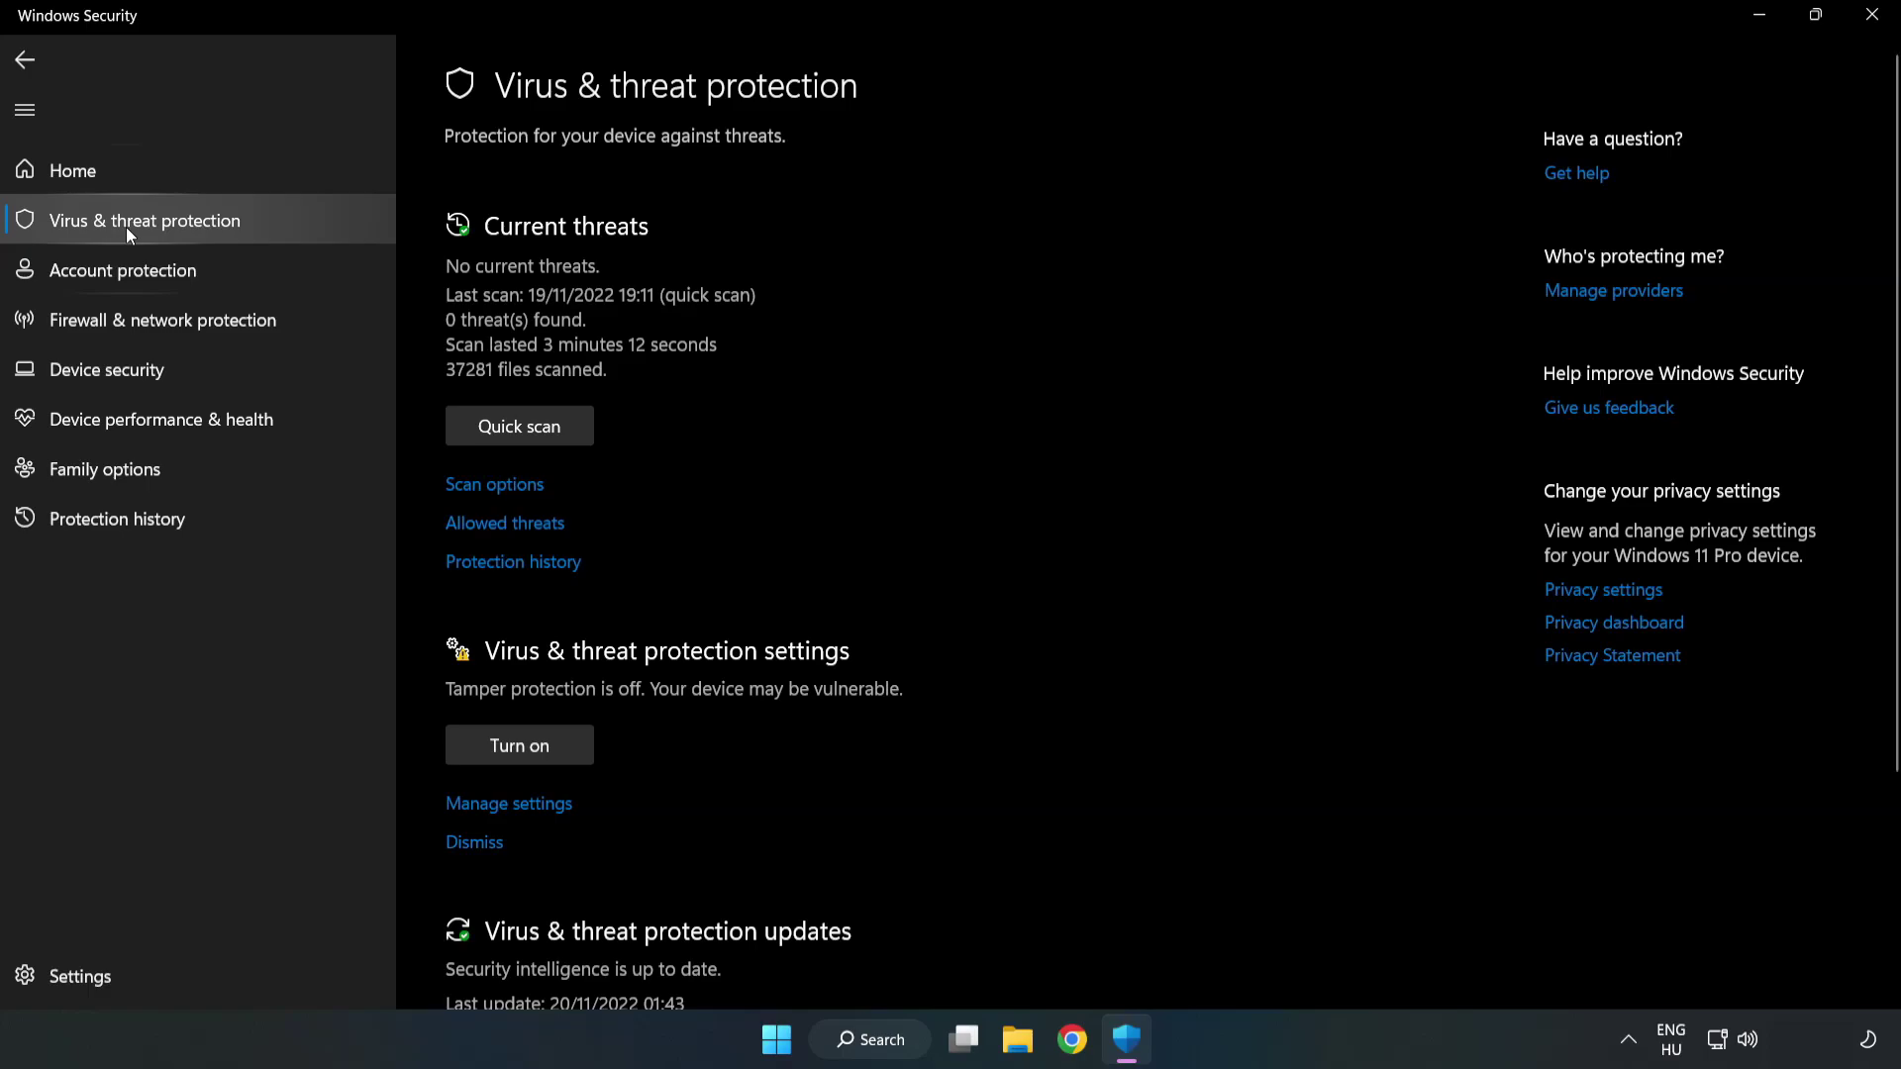
scroll(989, 383, down, 2)
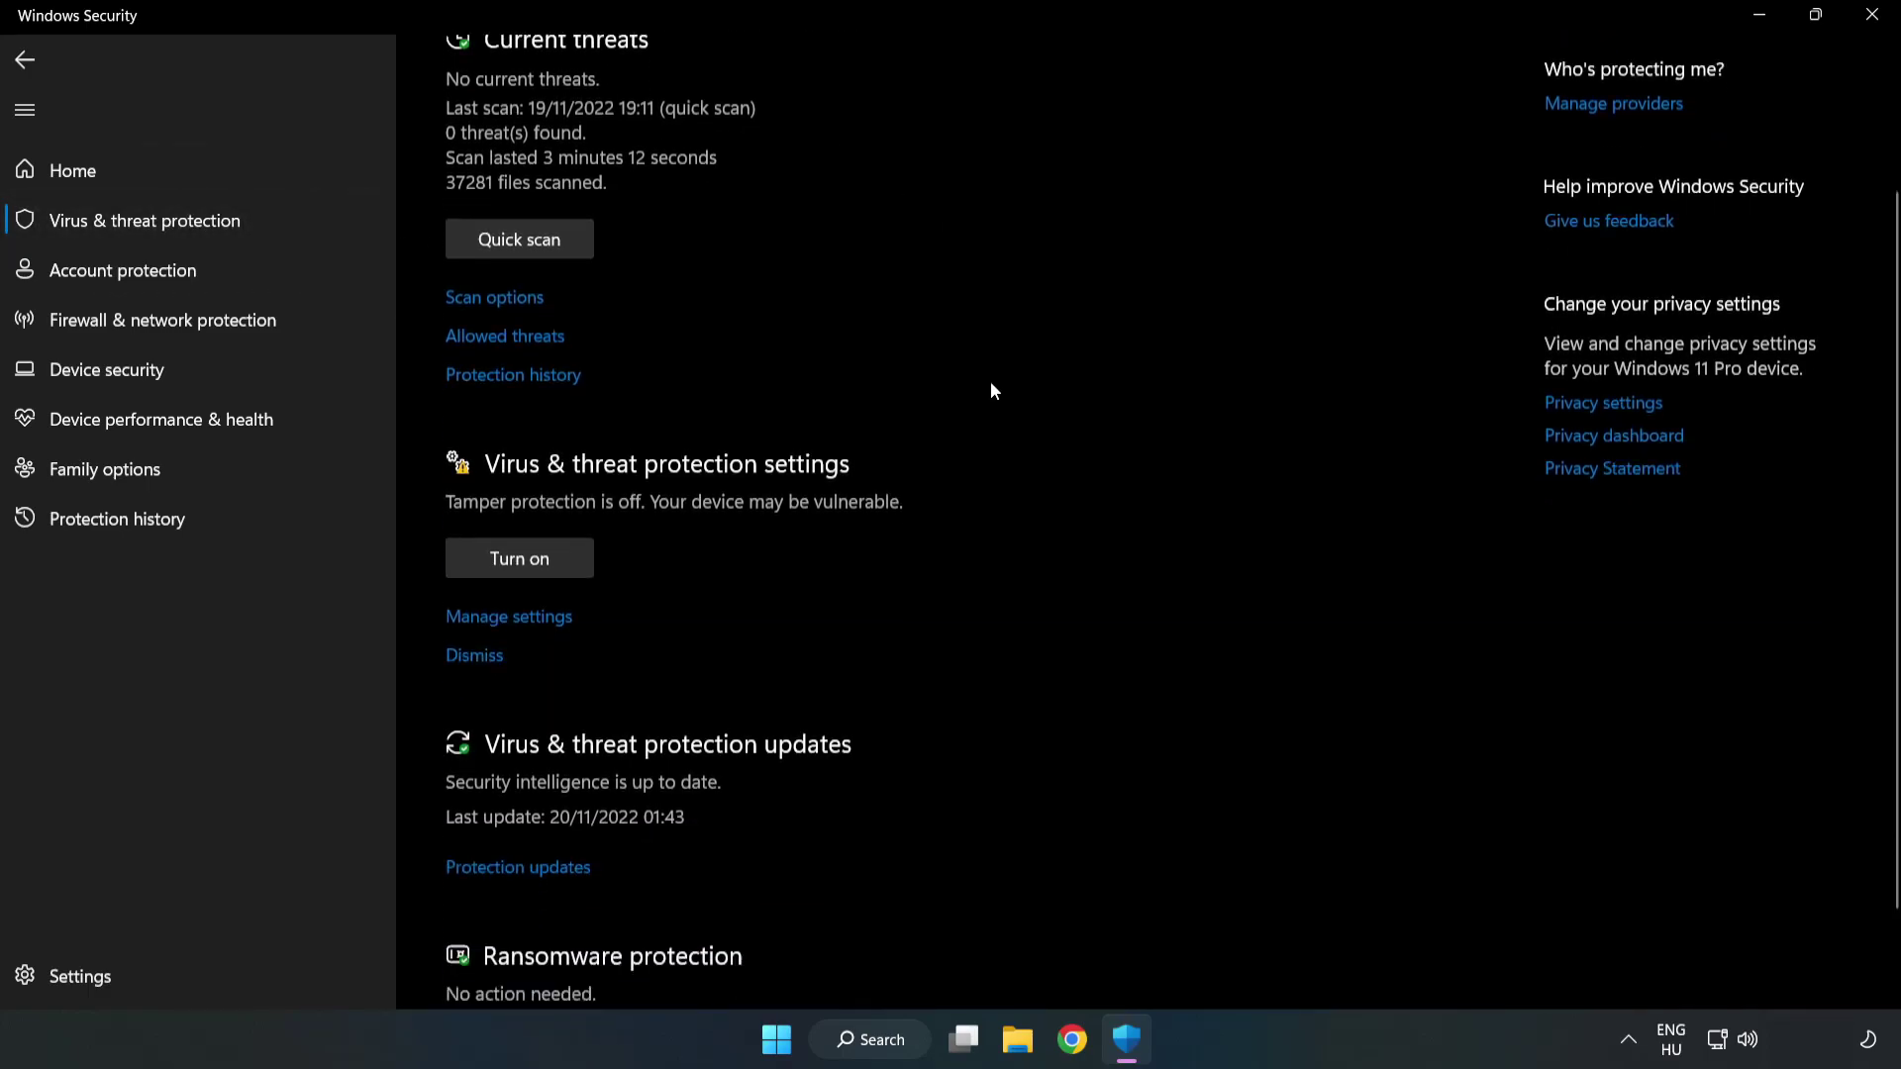
scroll(993, 390, down, 1)
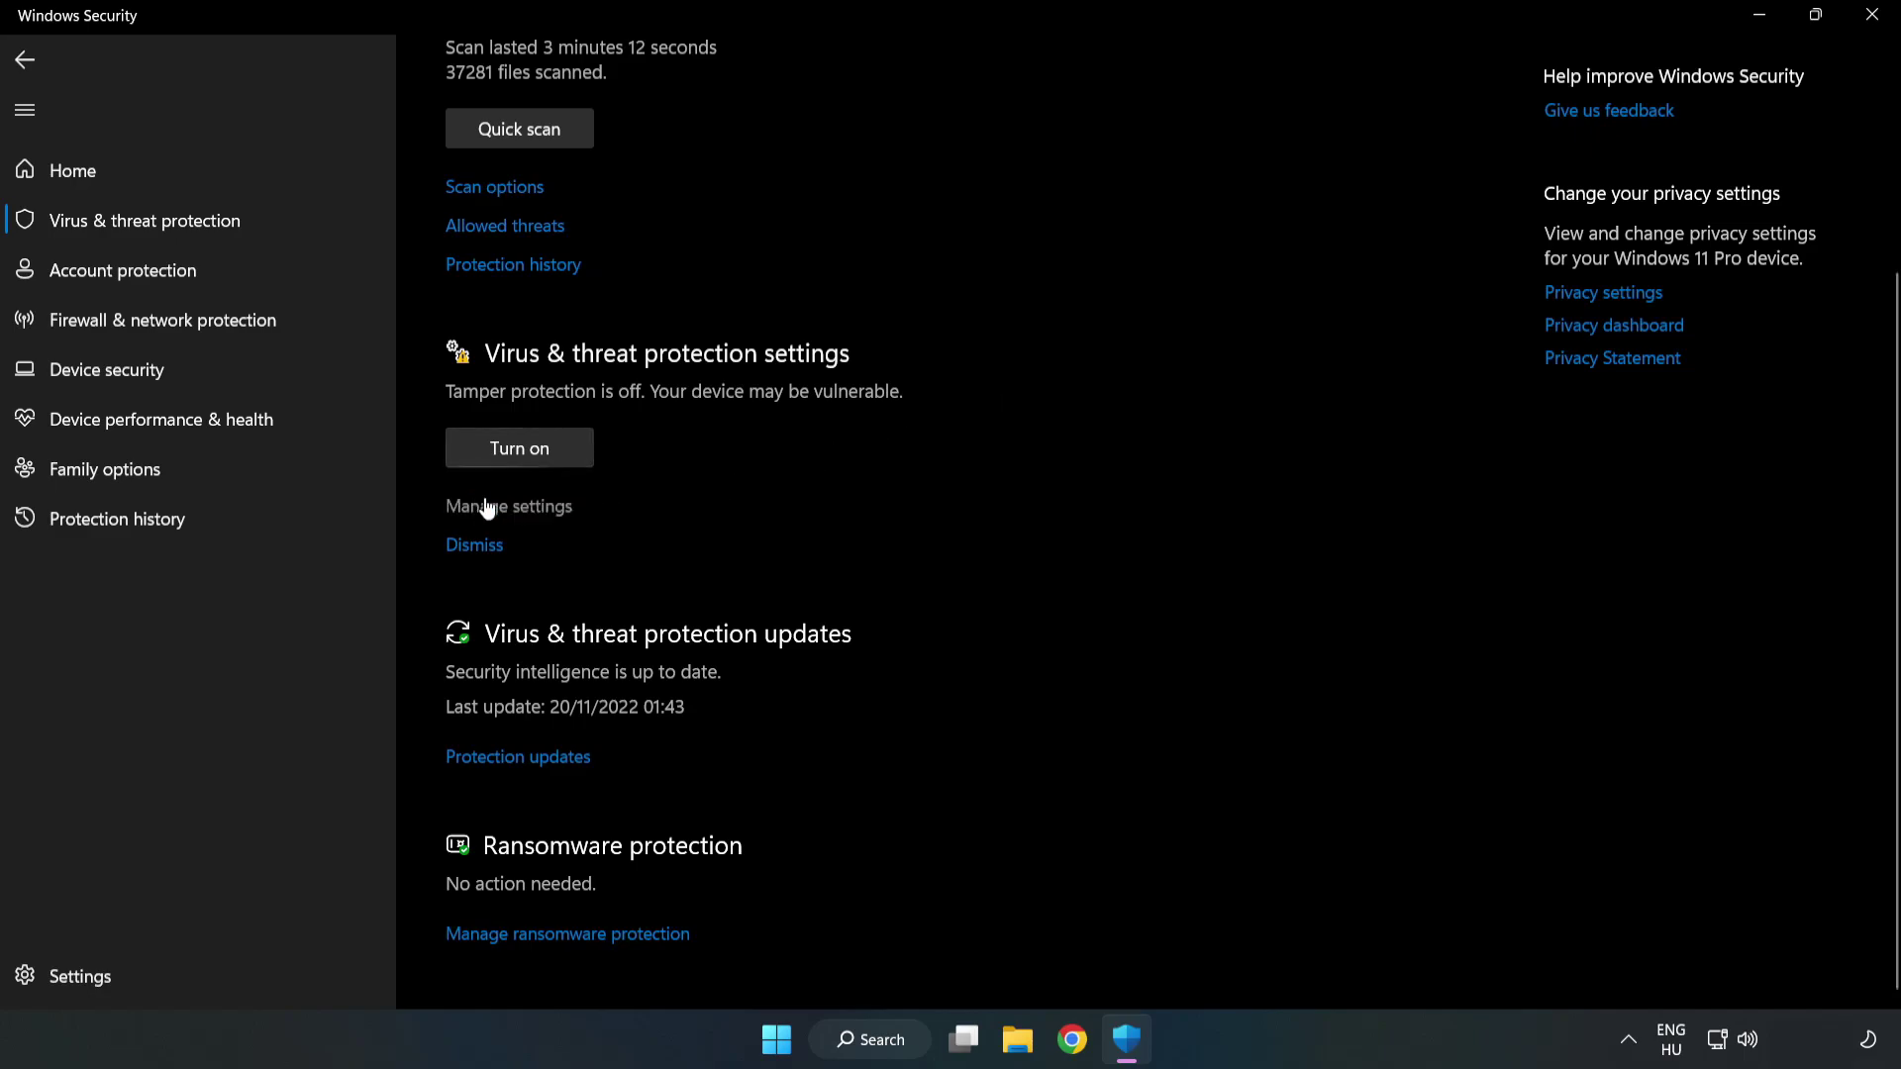
click(521, 510)
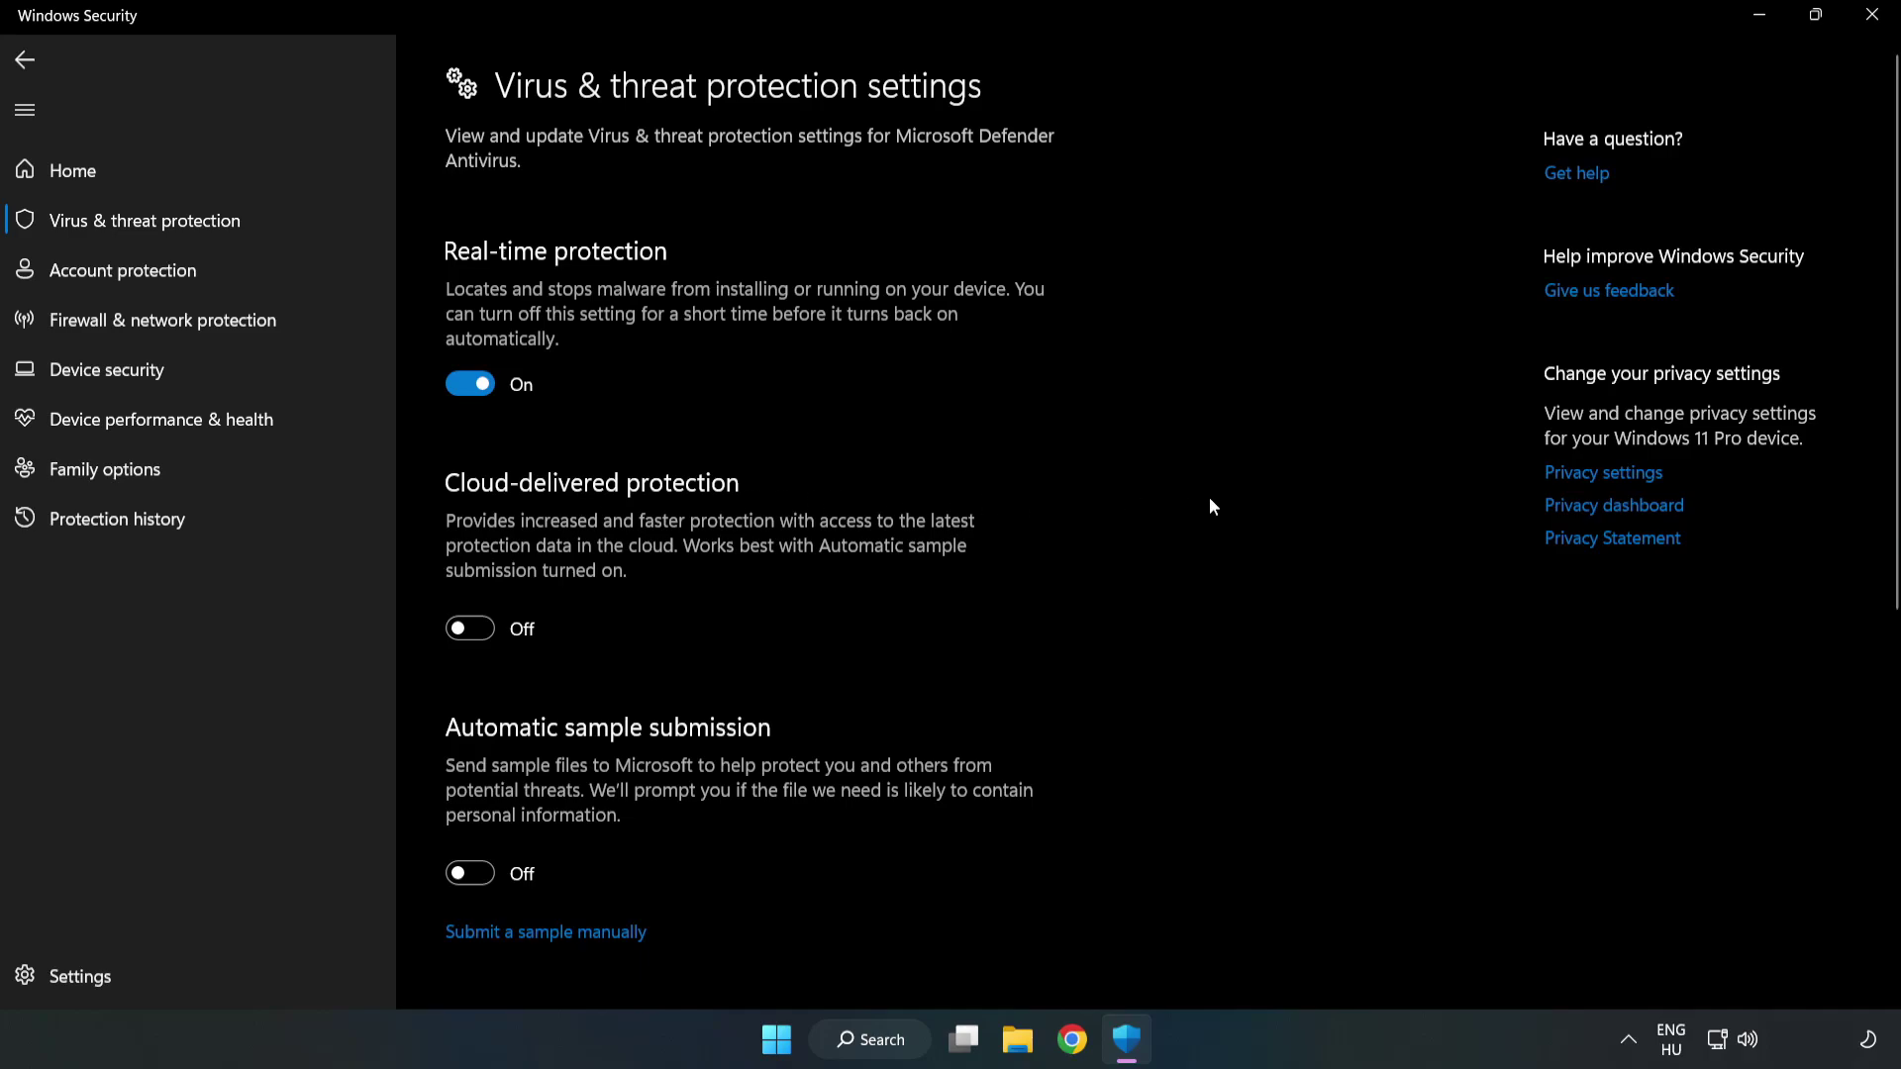
scroll(1212, 505, down, 6)
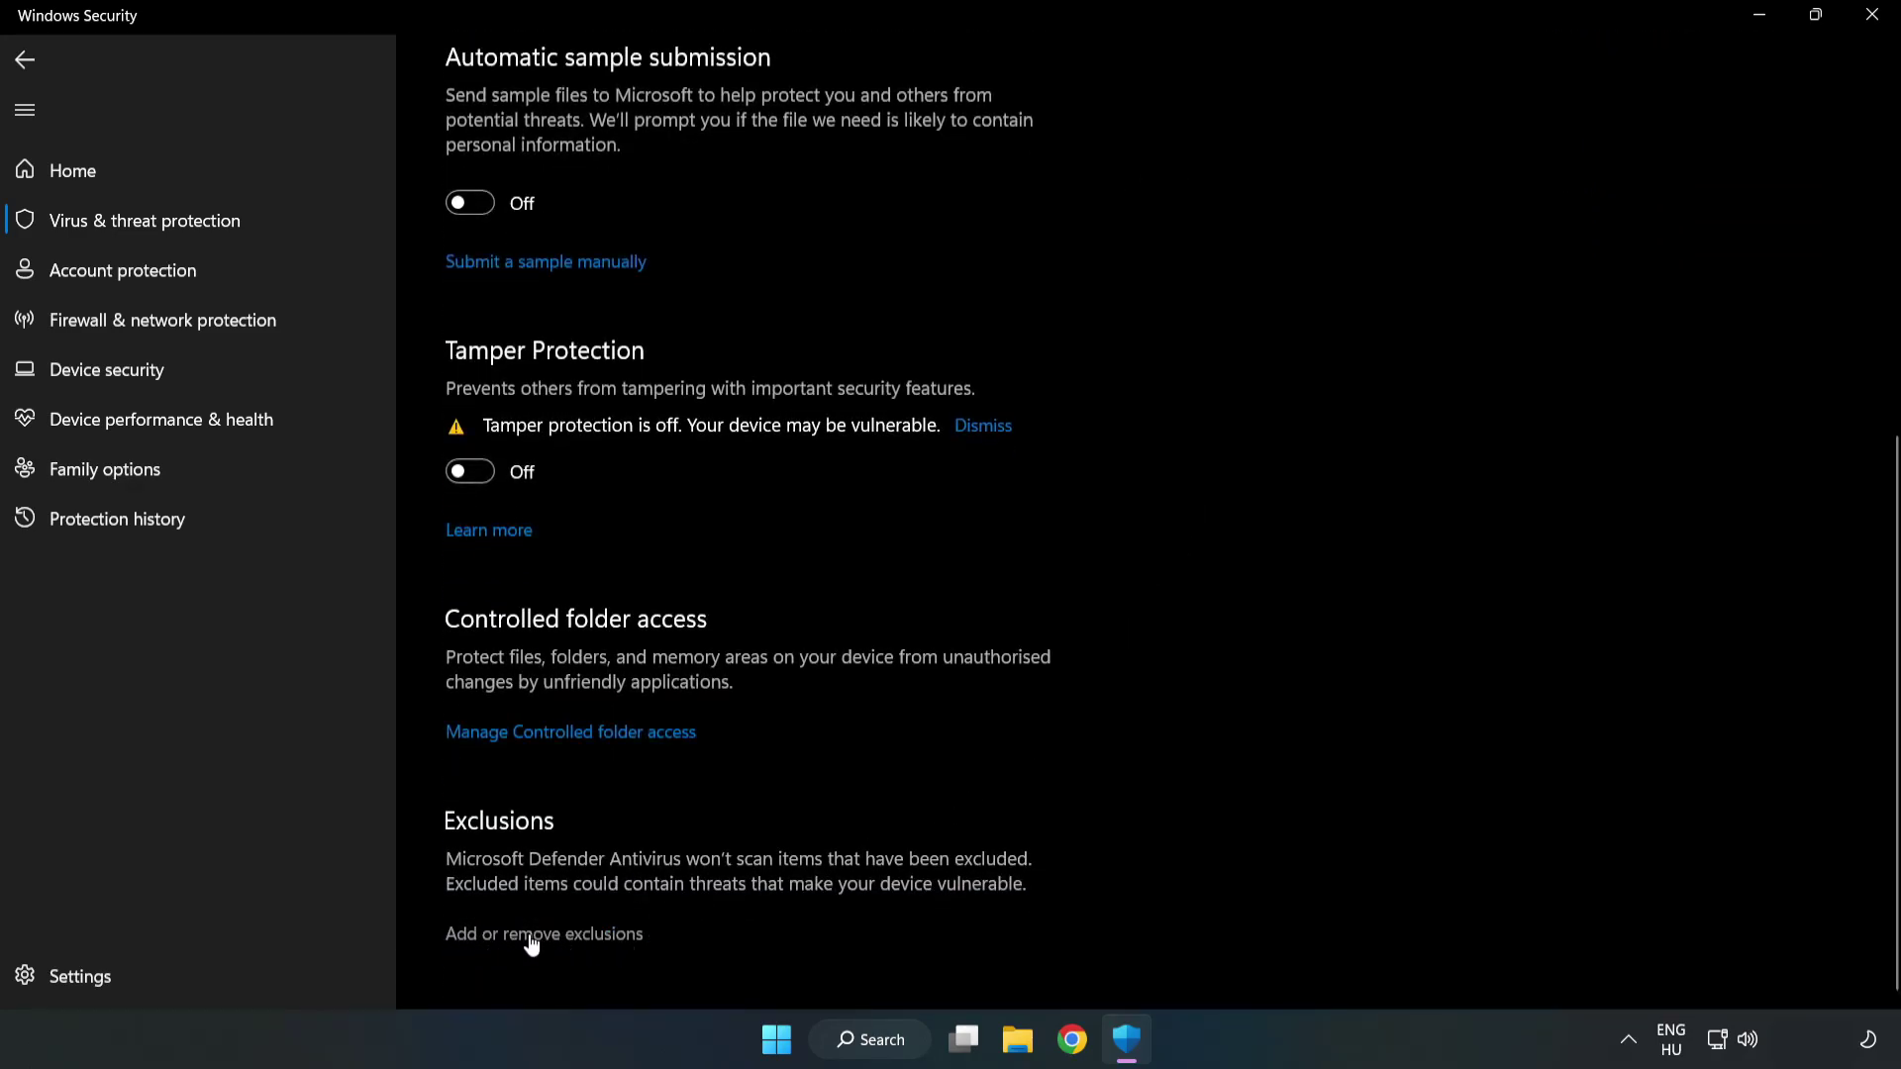
Open the Exclusions page and start adding a File exclusion.
click(560, 935)
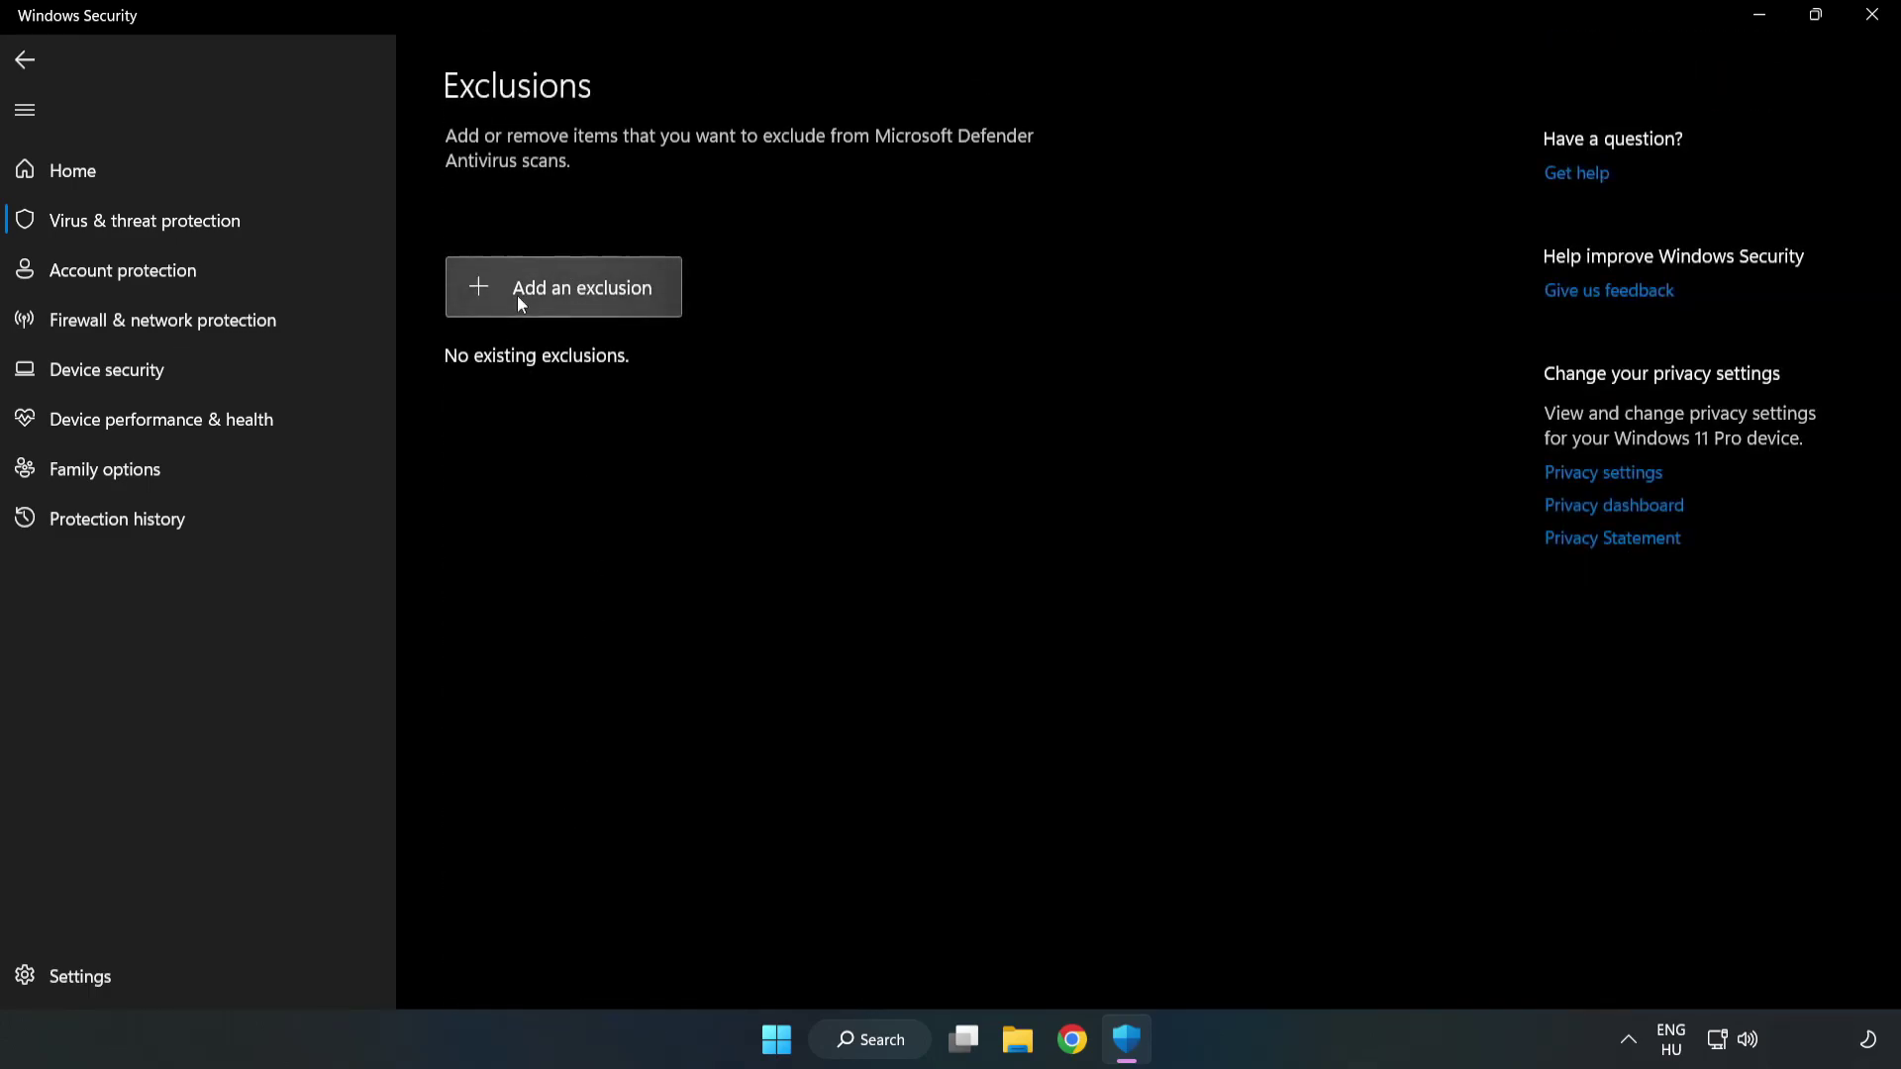
click(584, 302)
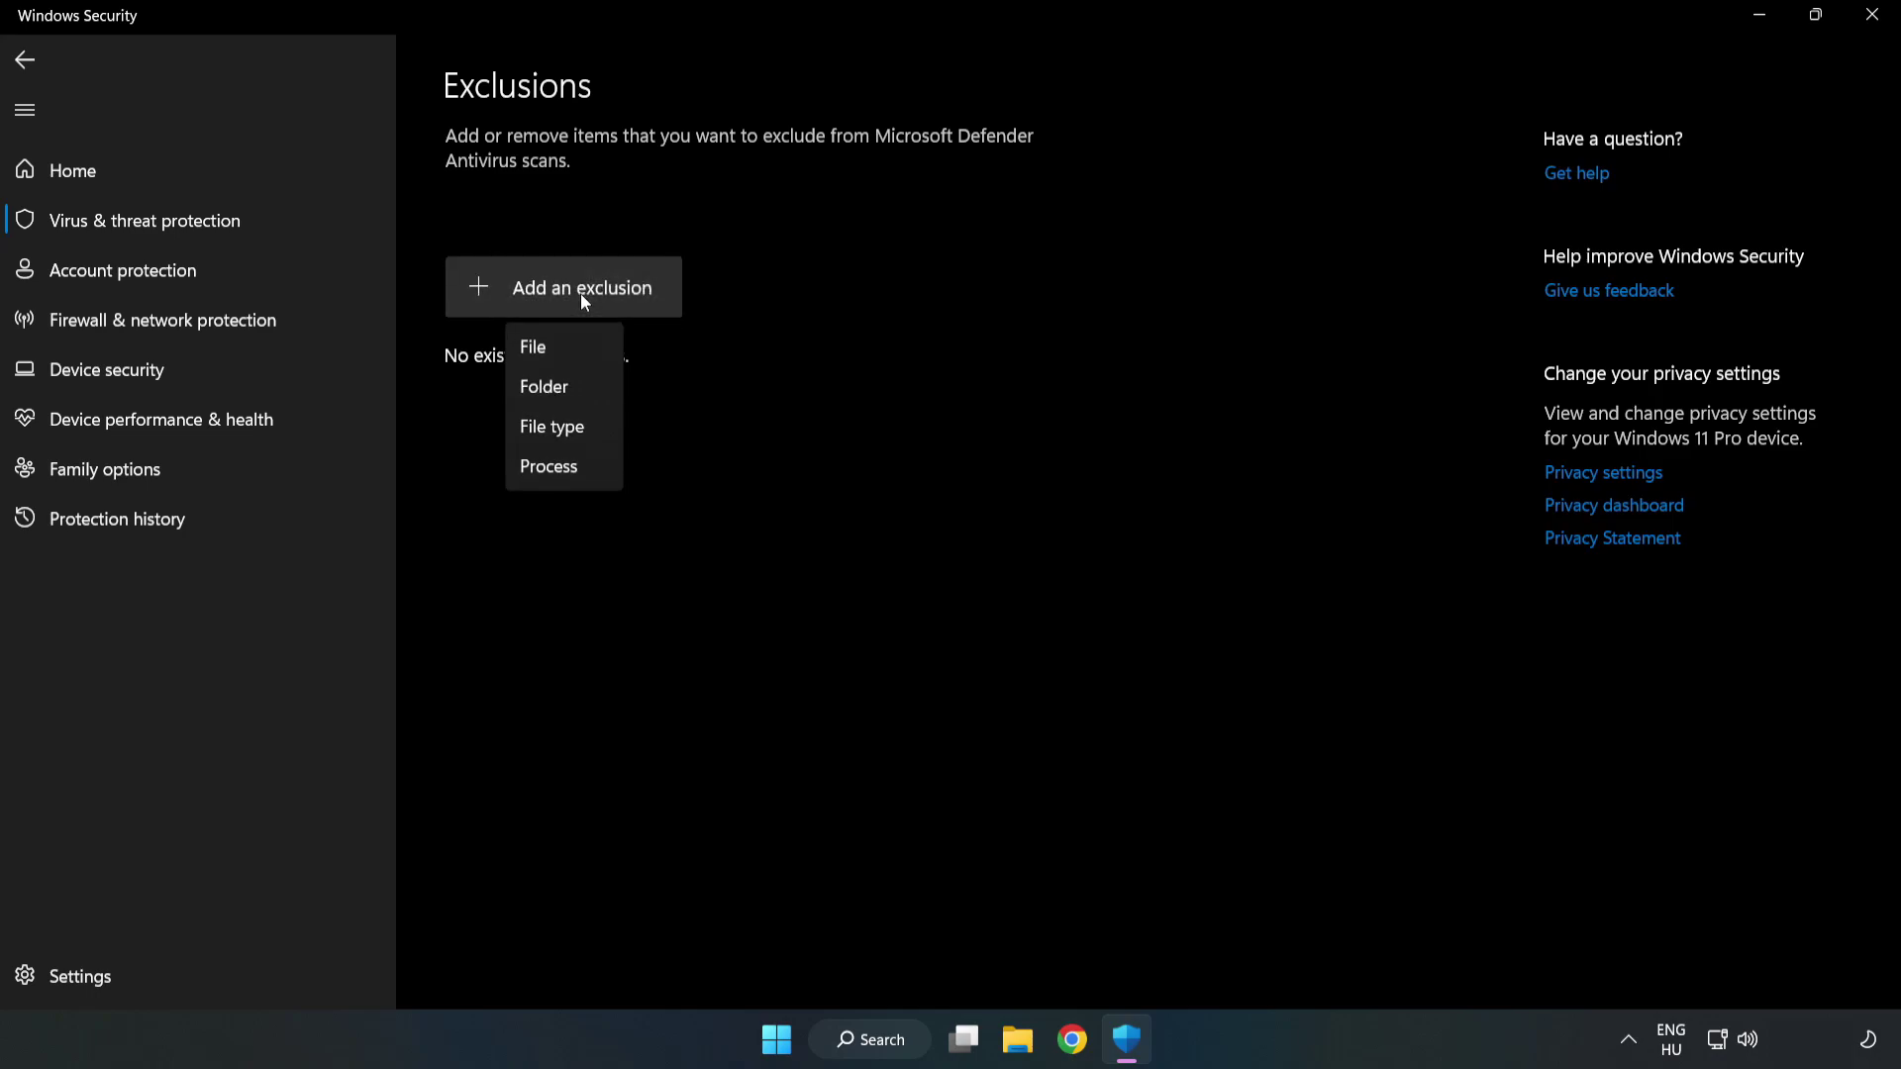
click(541, 351)
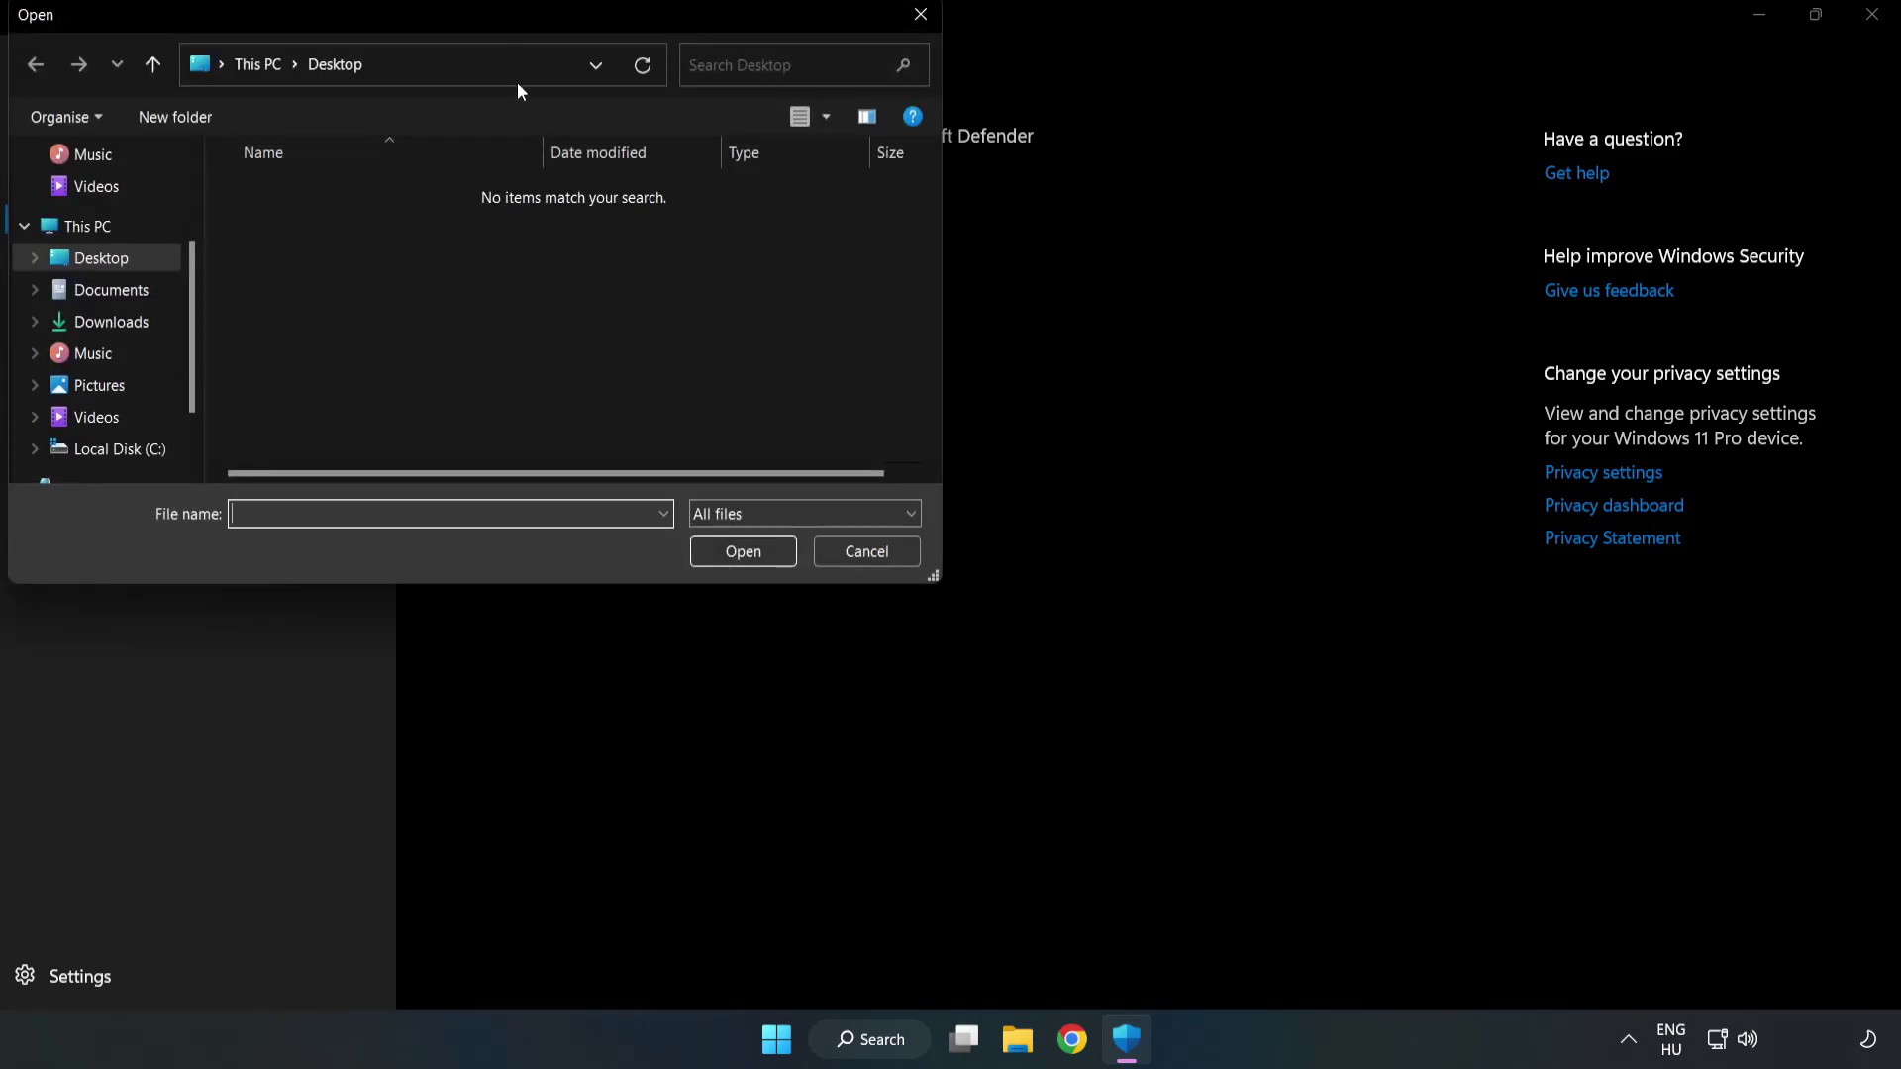
Exclude the NOT WORKING APP shortcut from C:\Program Files (x86), then close Windows Security.
drag(514, 18, 875, 210)
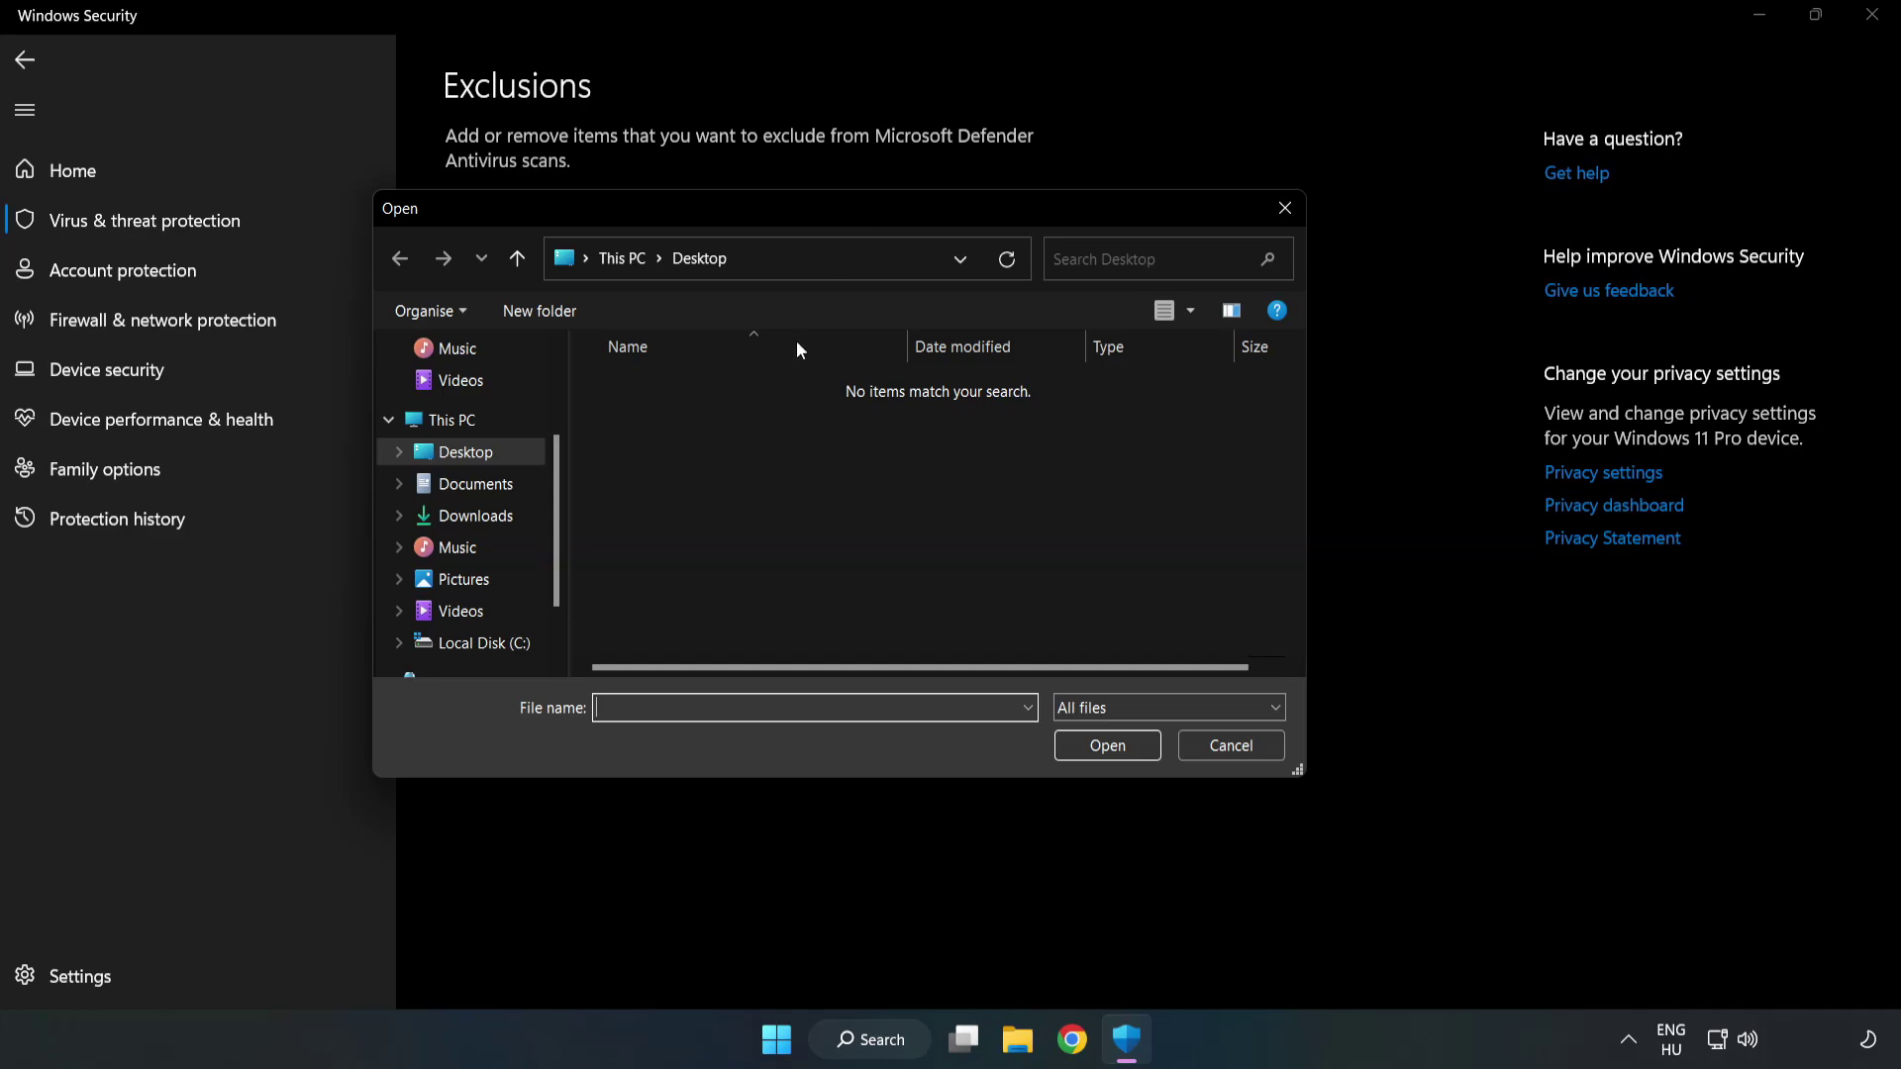
click(485, 643)
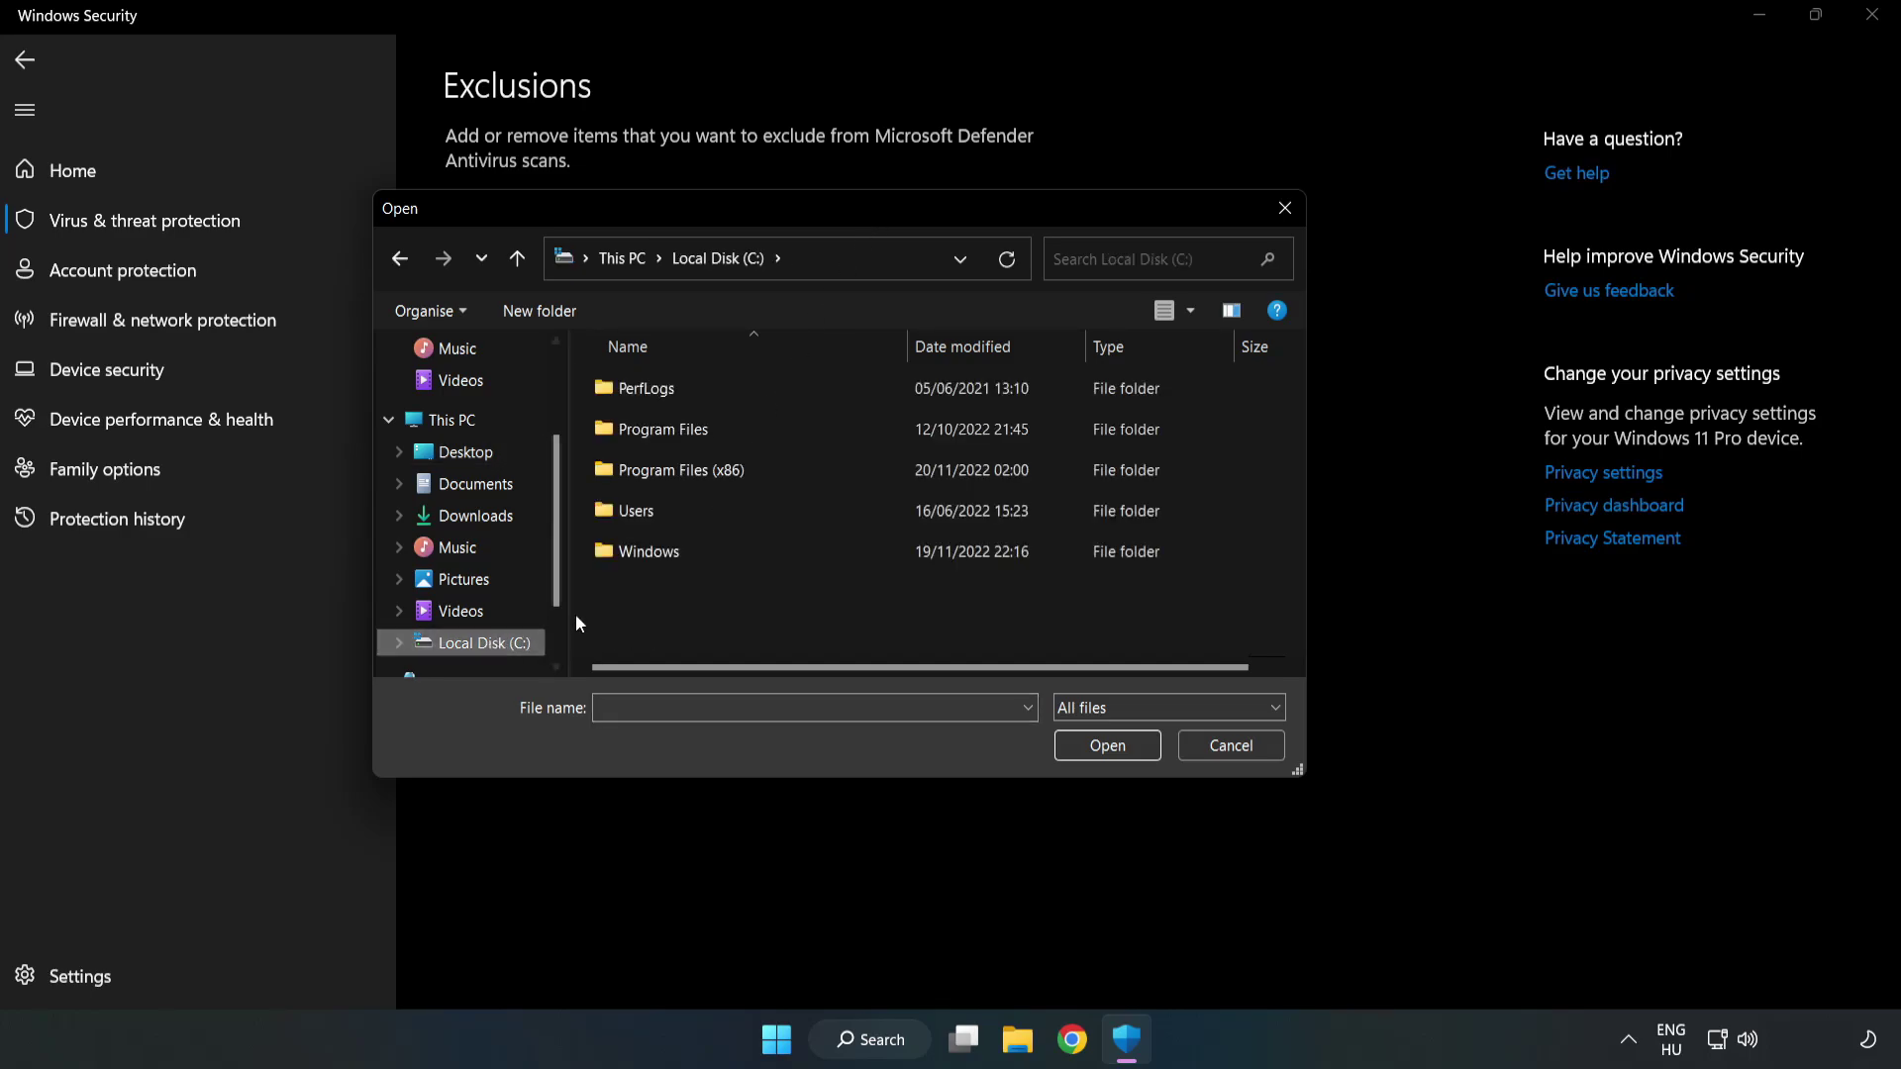
double_click(746, 472)
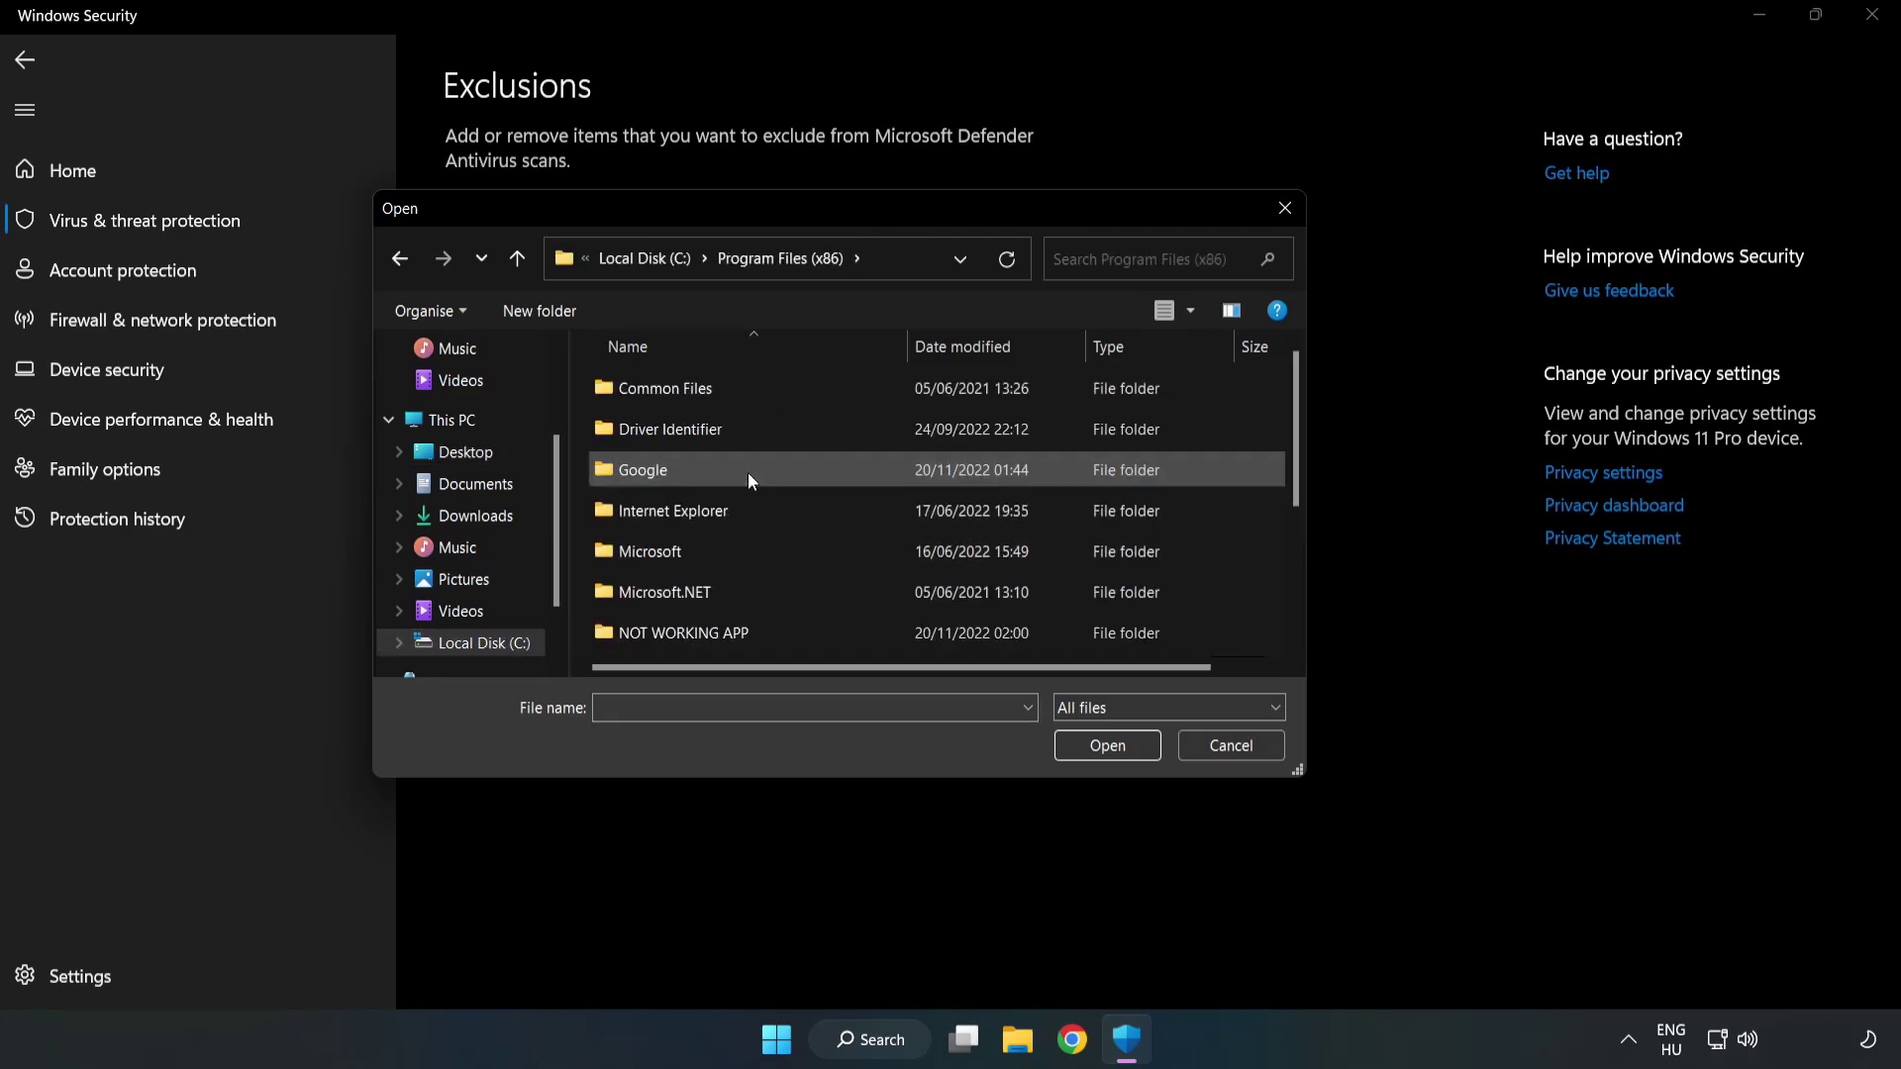
double_click(746, 633)
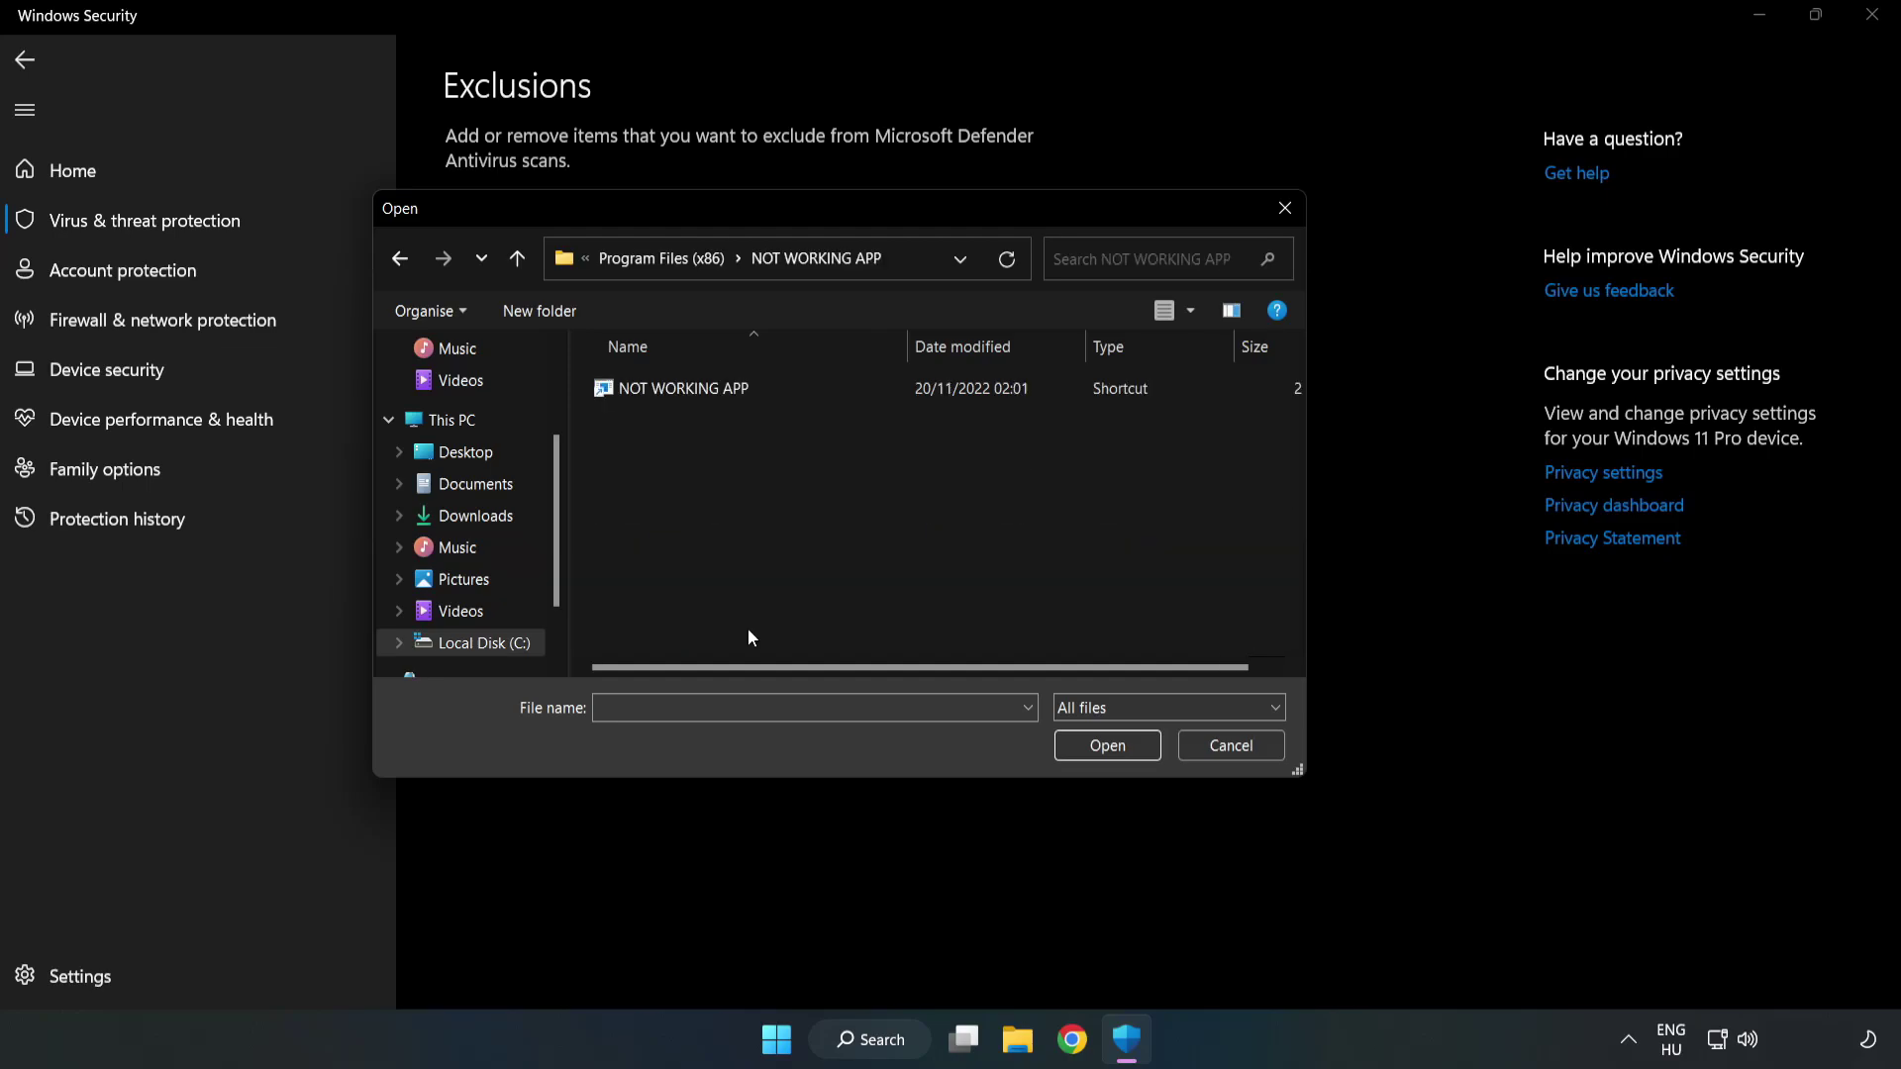
click(669, 388)
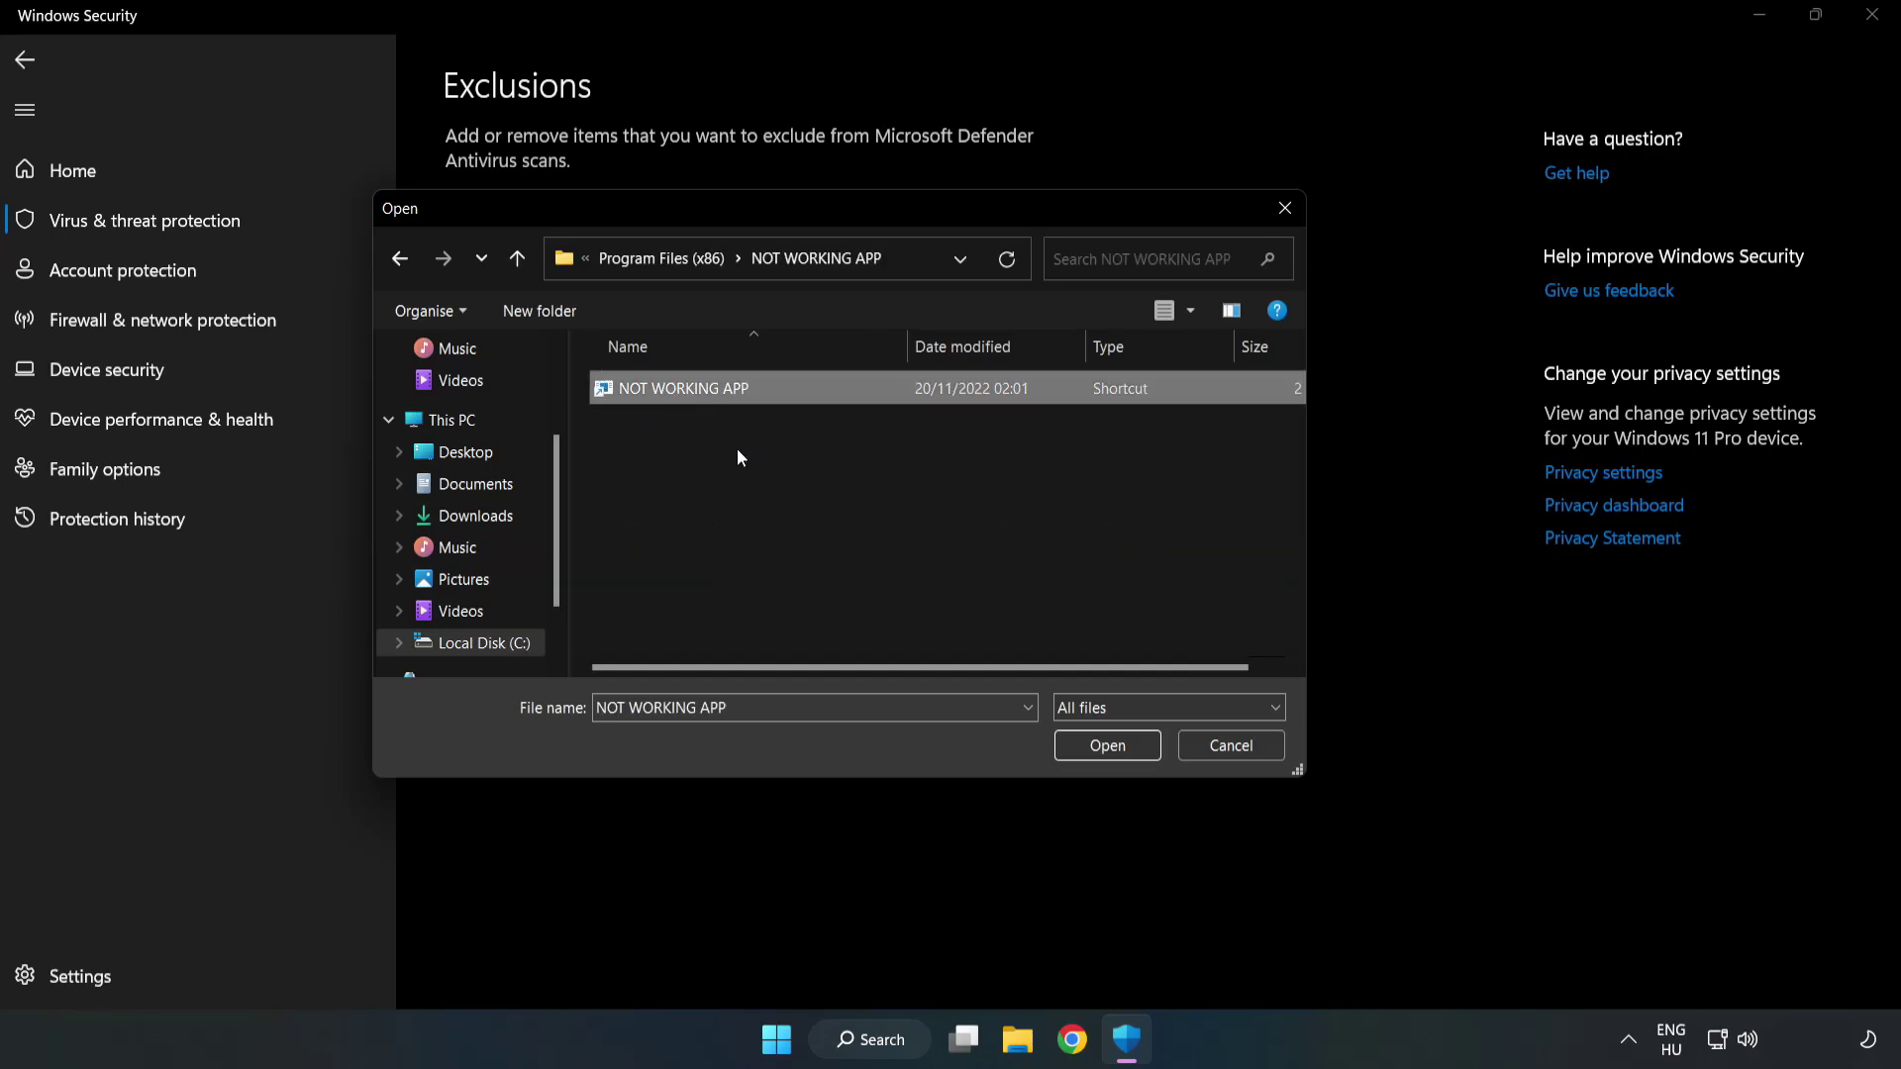
click(1107, 749)
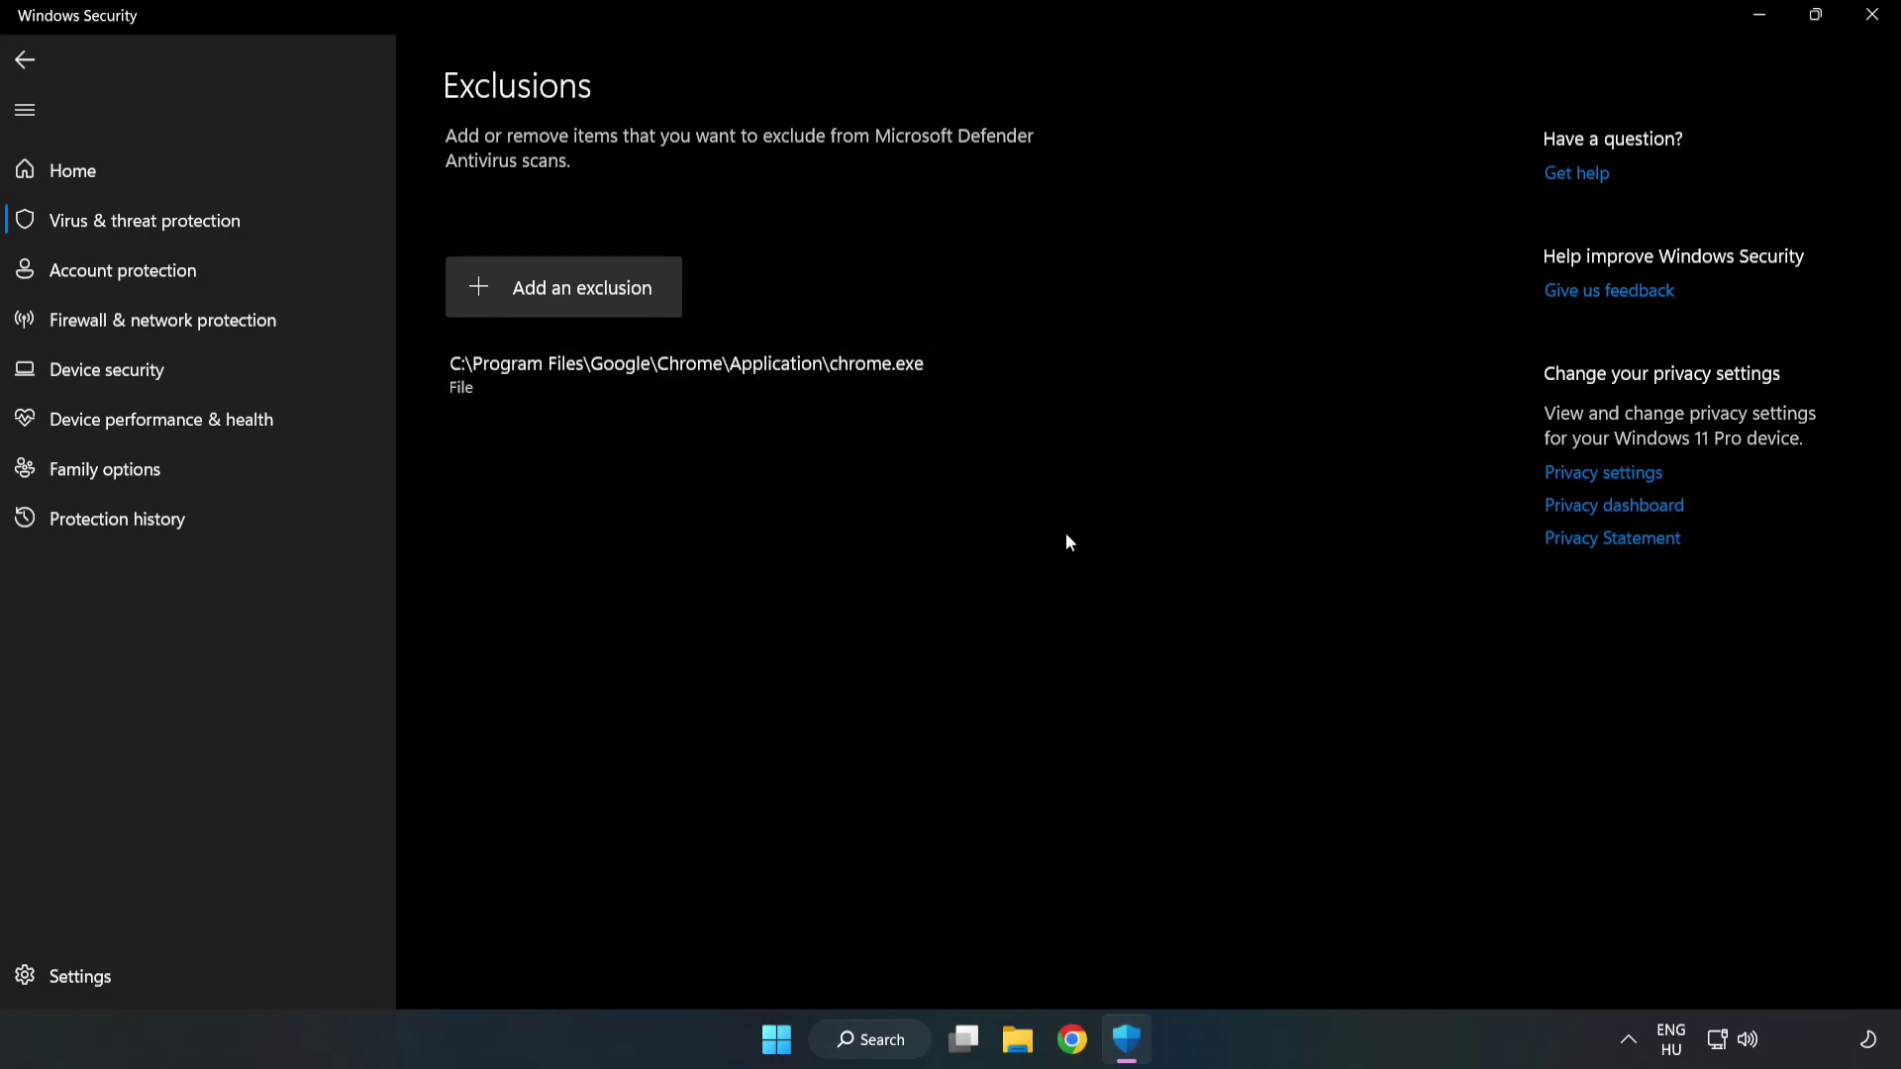
click(1871, 24)
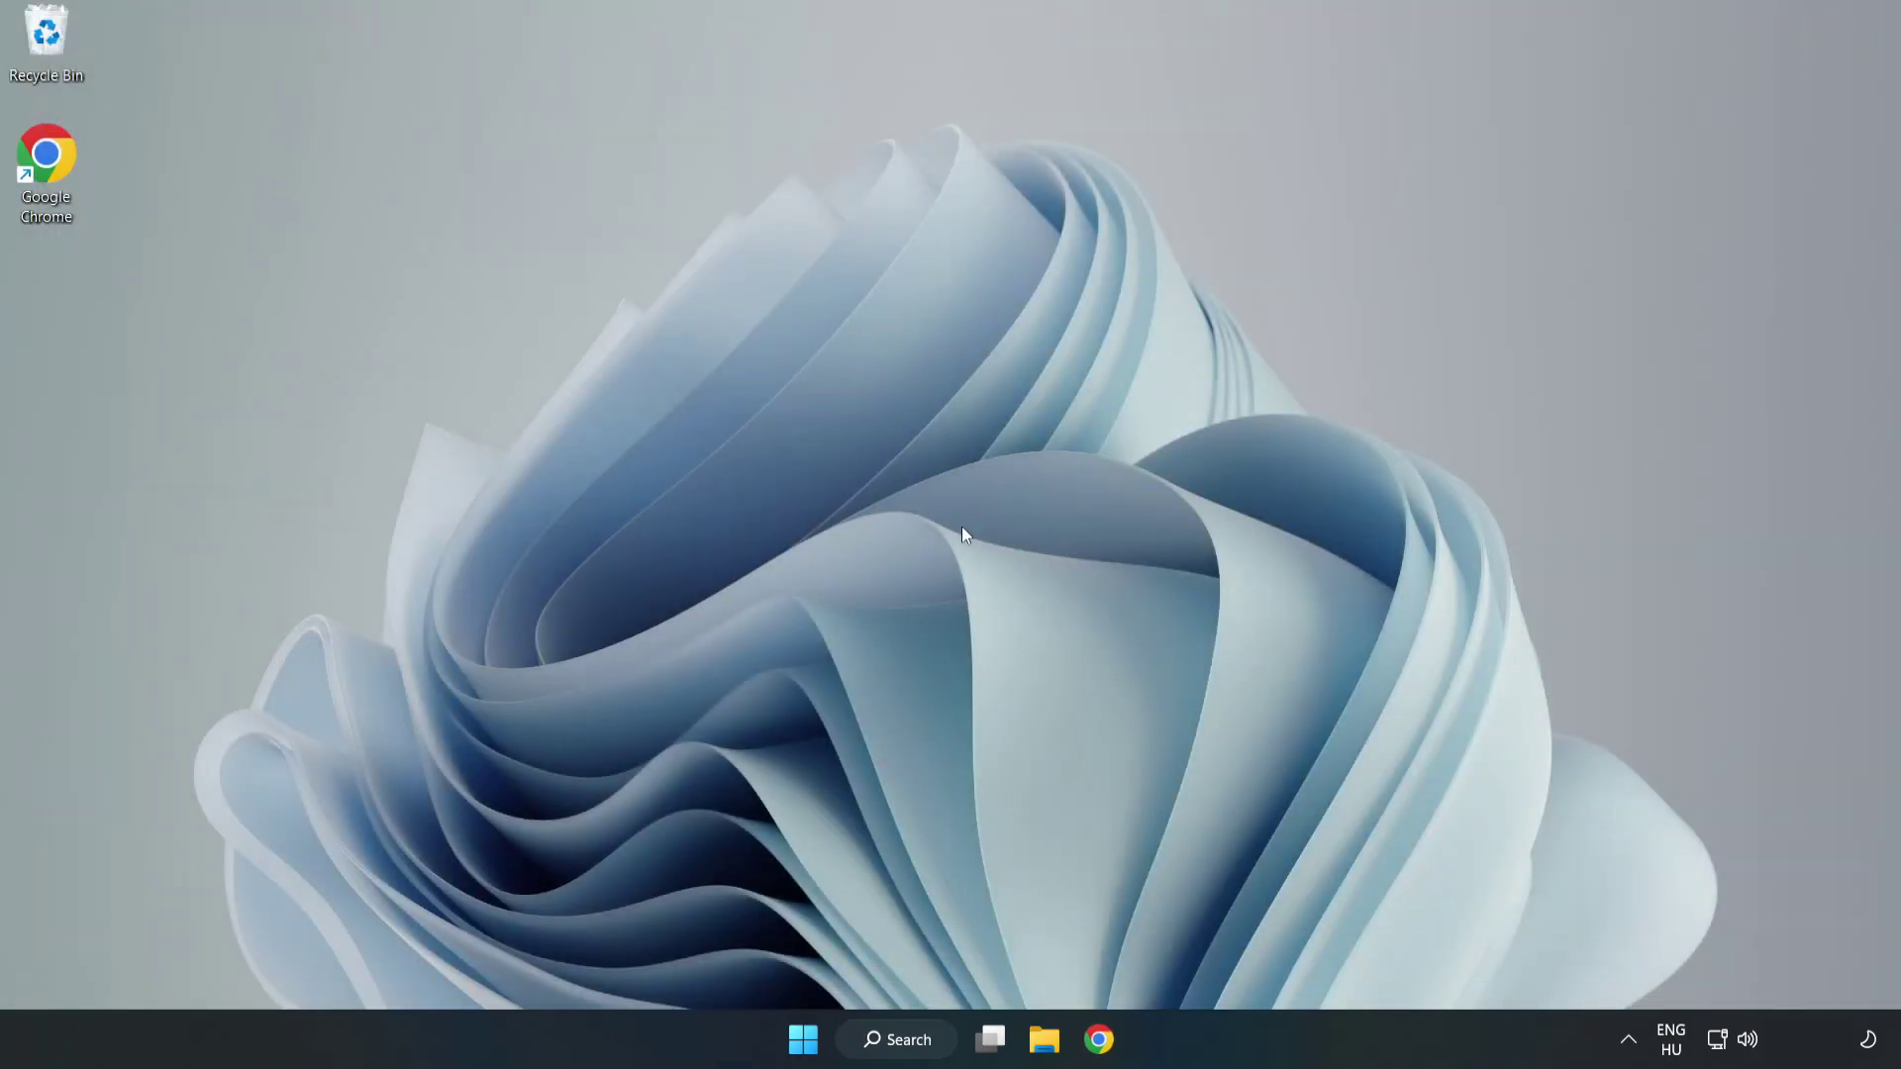
Bring up the Start menu's power options for sleep, shut down or restart.
click(802, 1038)
click(1257, 953)
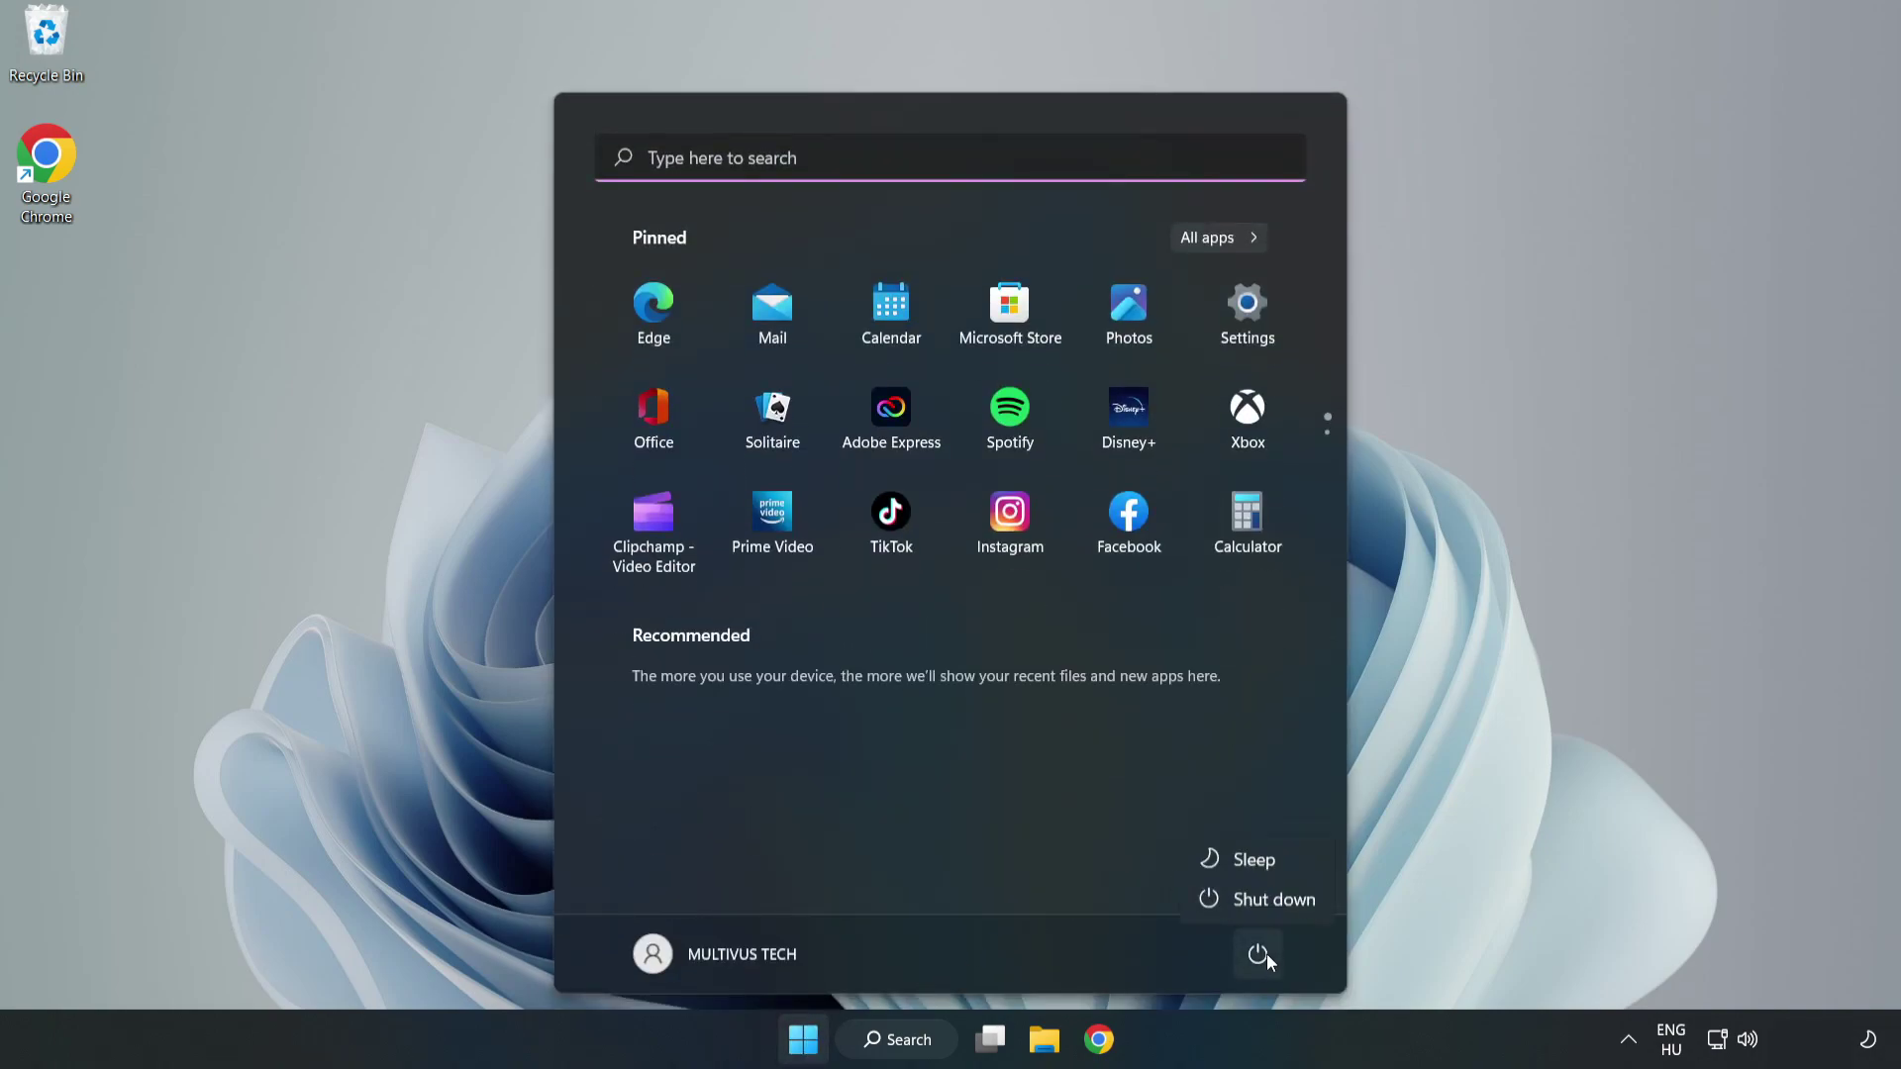